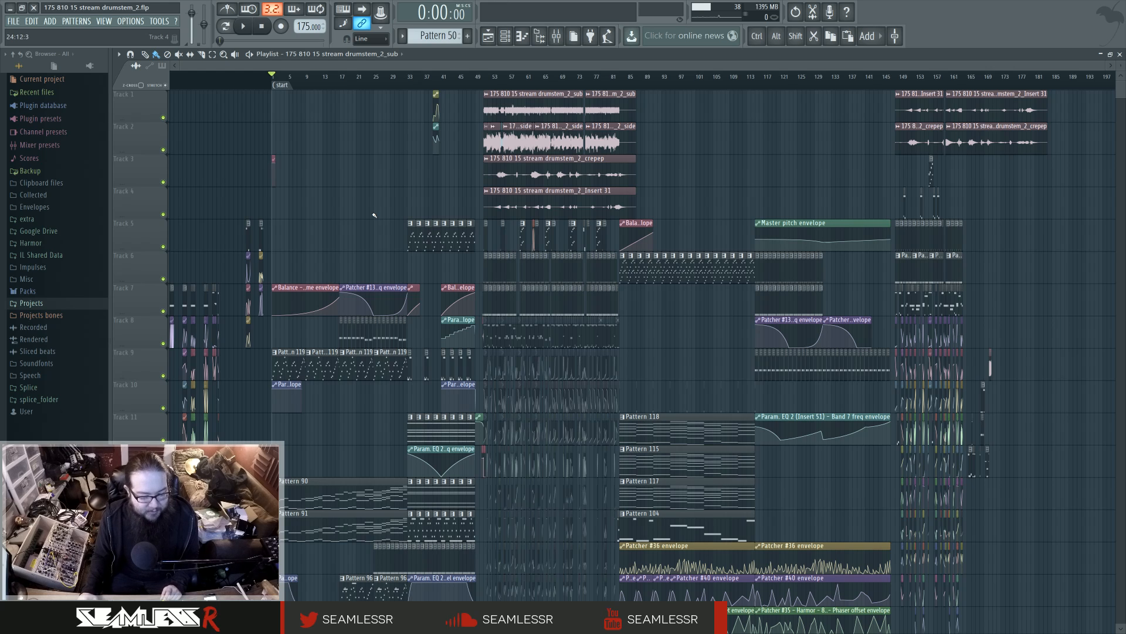
Play the arrangement from the start to about bar 149, stop playback and look over the tracks.
key("space")
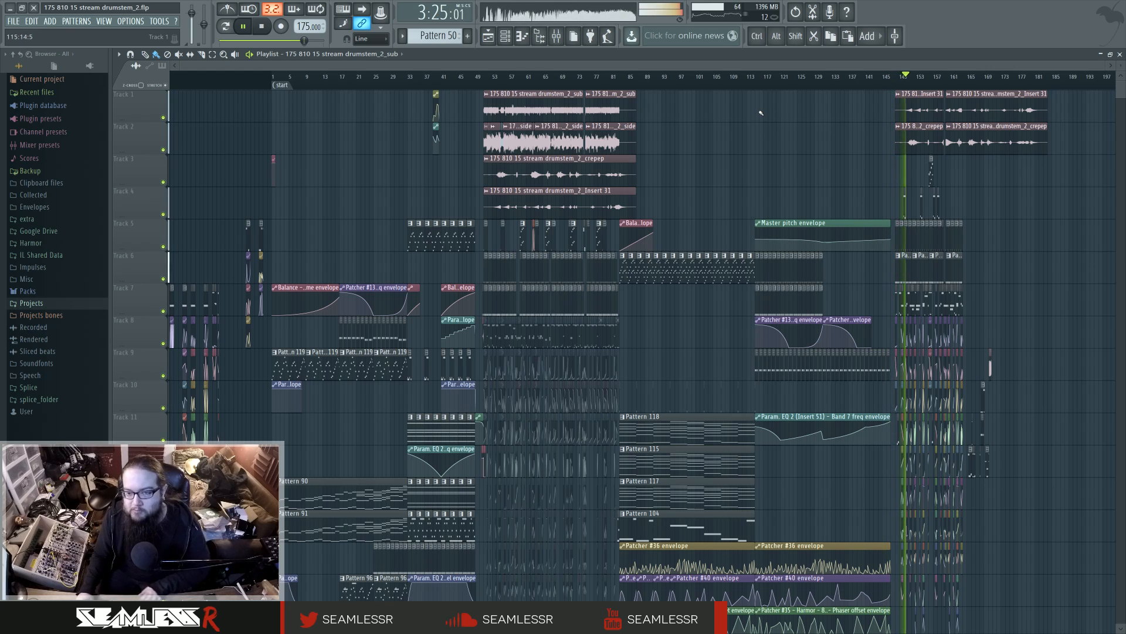
key("space")
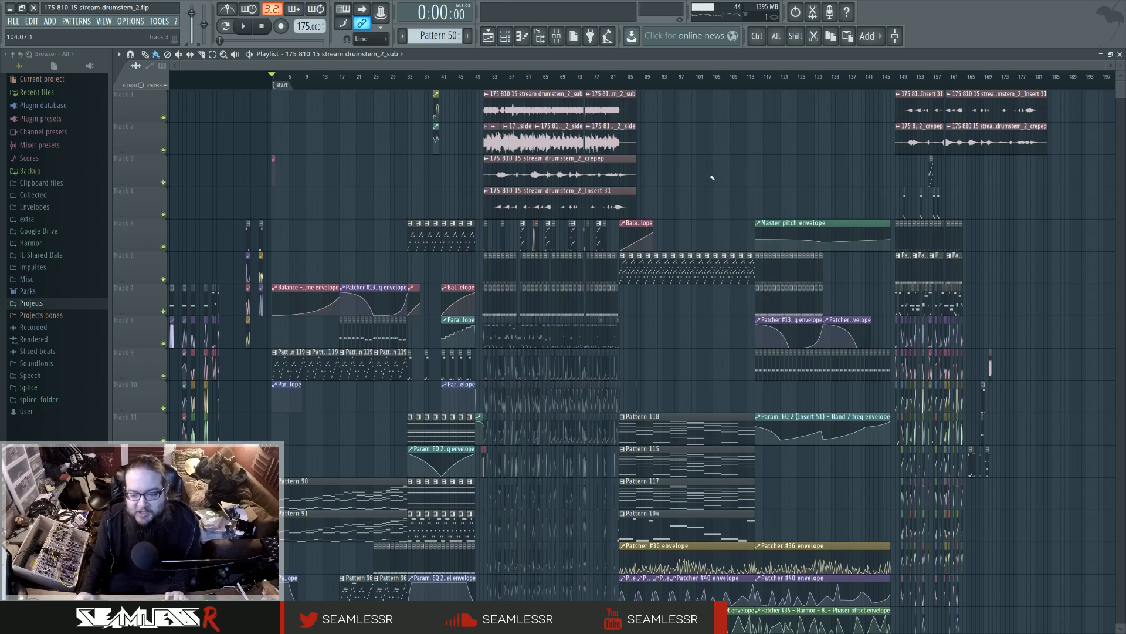
scroll(734, 266, "down", 3)
scroll(734, 266, "up", 3)
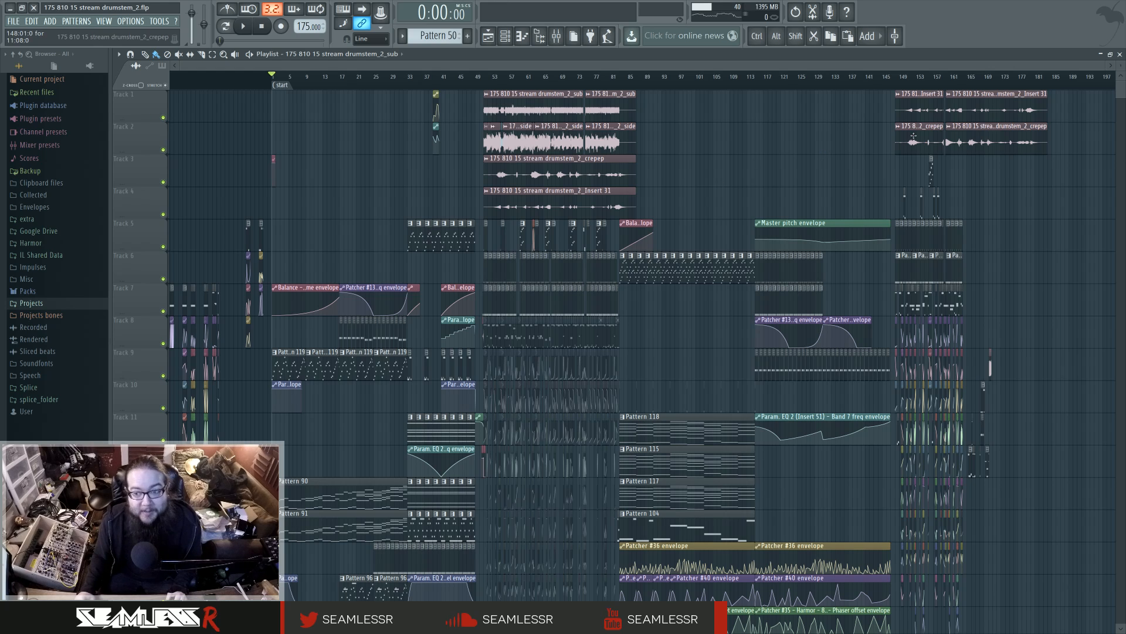
Delete the clips past bar 147 on tracks 1 to 5 and the Master pitch envelope on track 5.
mouse_move(905, 112)
left_mouse_down()
mouse_move(1073, 139)
mouse_move(915, 182)
mouse_move(932, 179)
mouse_move(926, 220)
mouse_move(899, 233)
mouse_move(961, 232)
left_mouse_up()
scroll(1031, 278, "down", 3)
scroll(1031, 278, "up", 3)
left_click_drag(976, 489, 1017, 350)
scroll(939, 317, "up", 1)
scroll(649, 346, "up", 4)
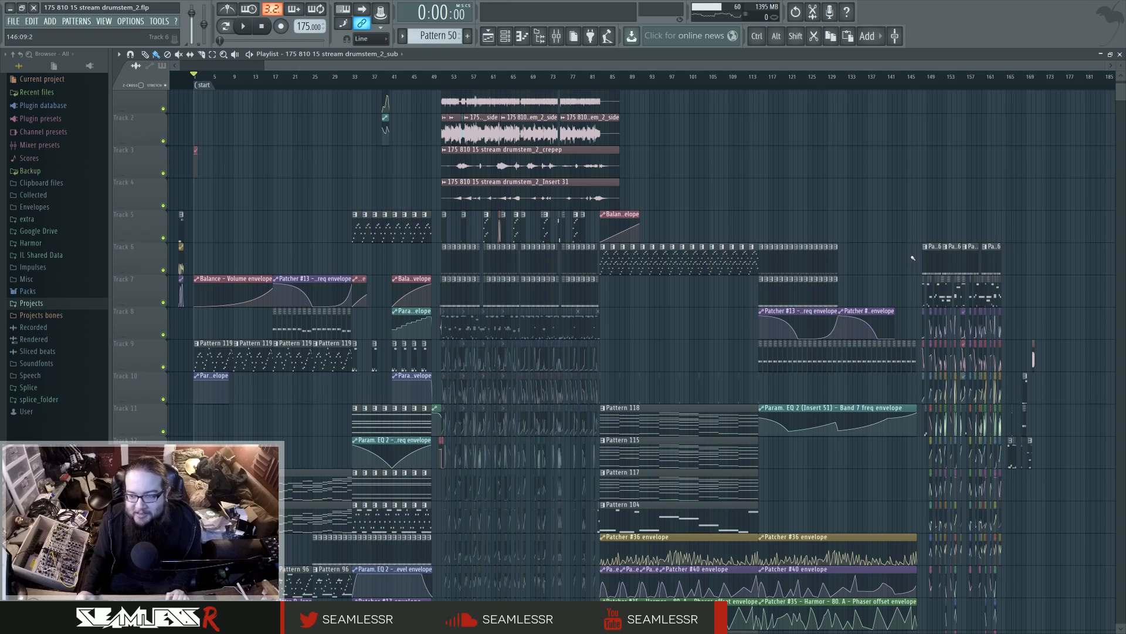
Delete all pattern and envelope clips after bar 115 on tracks 6 to 9.
left_click_drag(912, 257, 997, 259)
left_click_drag(762, 263, 839, 261)
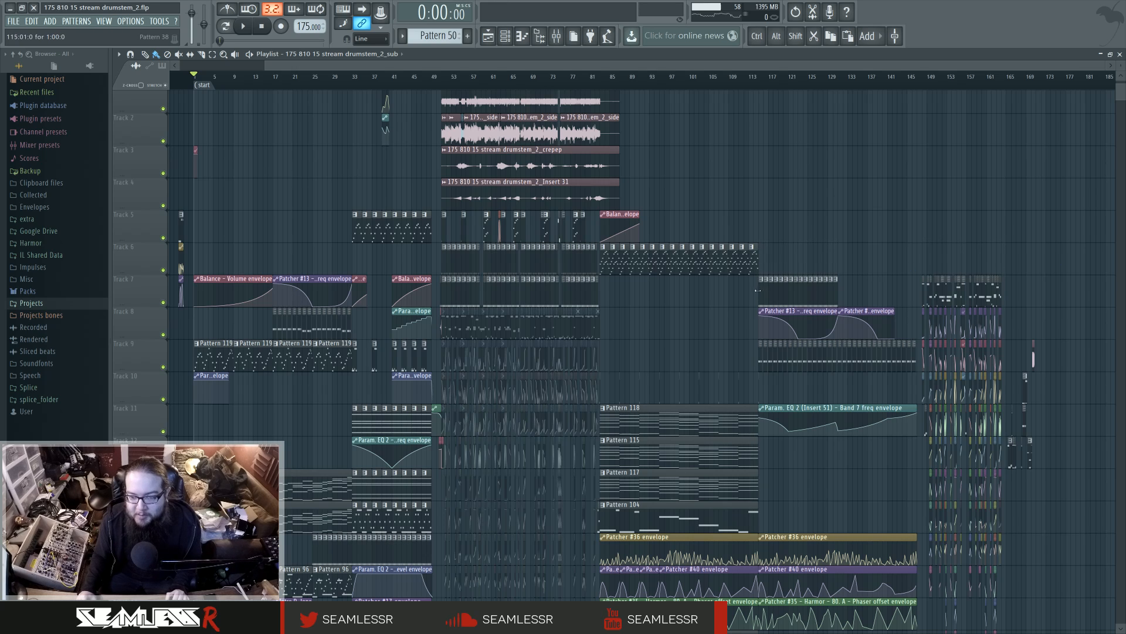
left_click_drag(760, 292, 1005, 292)
left_click_drag(761, 321, 1069, 317)
left_click_drag(1050, 355, 761, 354)
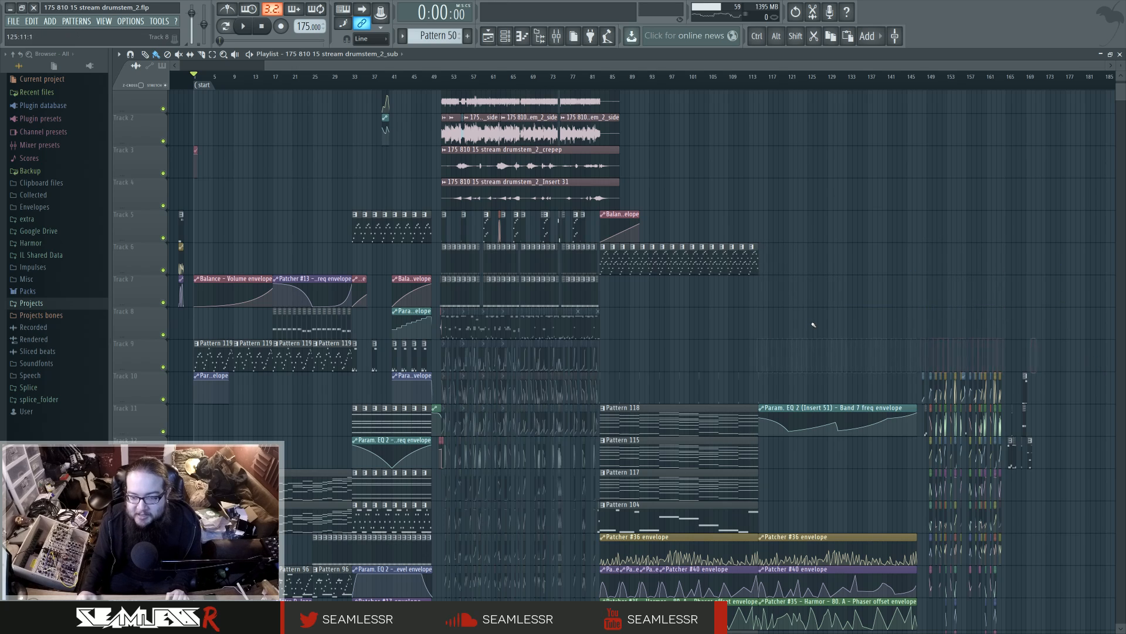
Delete the clips after bar 115 on tracks 10 to 13, including the Param. EQ 2 (Insert 51) envelope.
scroll(812, 323, "down", 1)
right_click(821, 386)
left_click_drag(996, 369, 1041, 369)
left_click_drag(918, 390, 1091, 396)
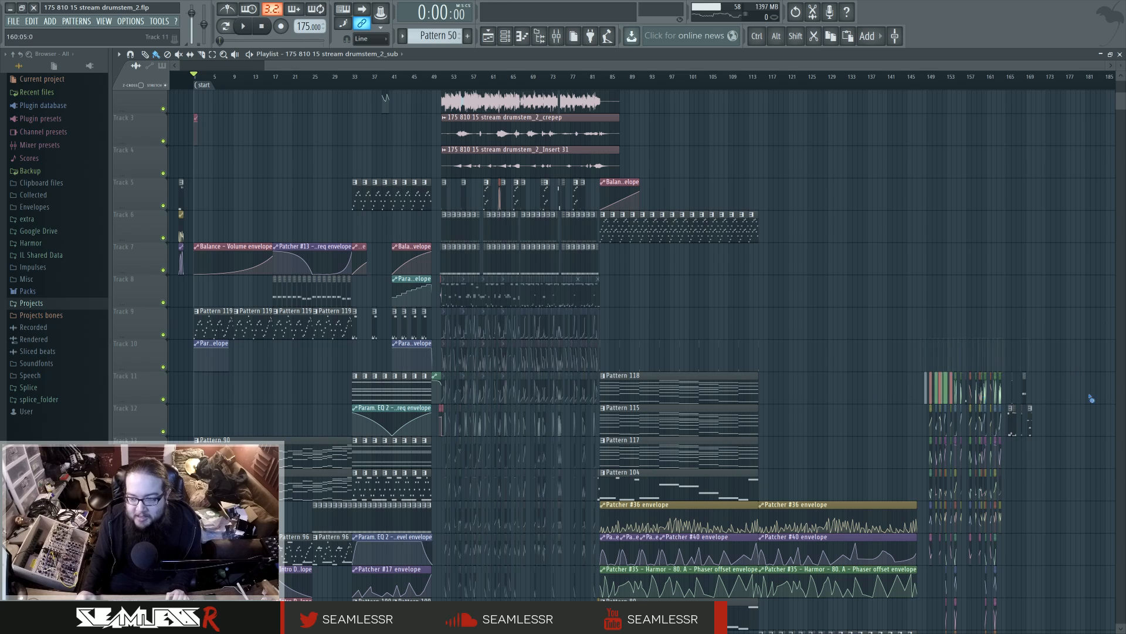
left_click_drag(919, 424, 1032, 434)
left_click_drag(916, 455, 1008, 458)
Delete the clips after bar 115 on tracks 14 to 18 and the small leftover clips near bar 155 on track 19.
scroll(933, 387, "down", 2)
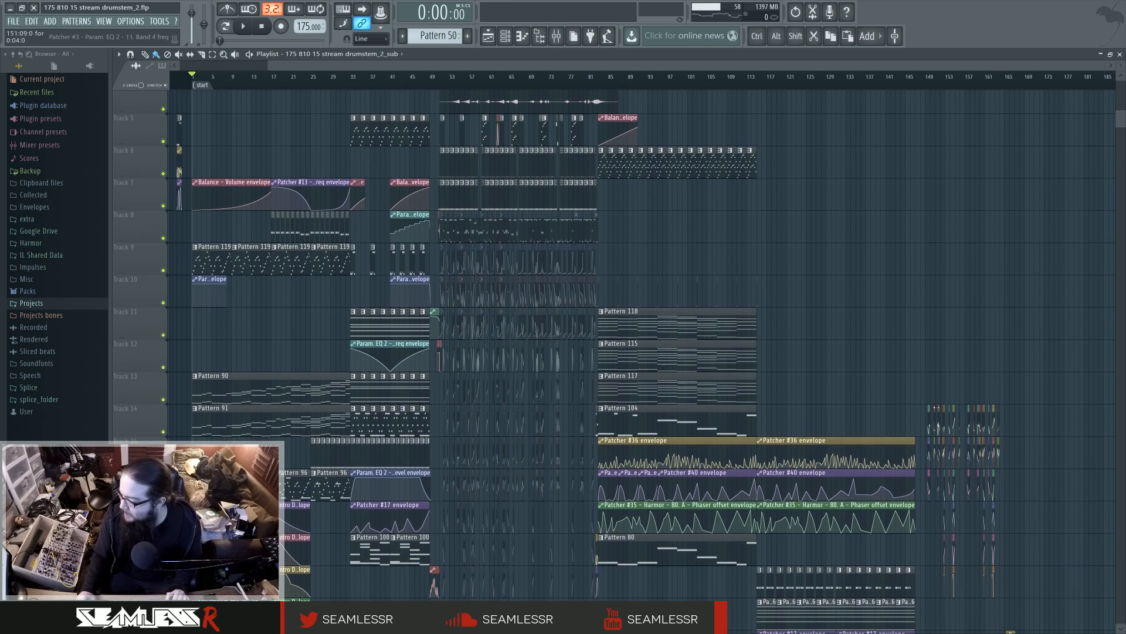
scroll(844, 331, "down", 2)
left_click_drag(845, 387, 849, 455)
mouse_move(915, 355)
left_mouse_down()
mouse_move(897, 414)
mouse_move(946, 444)
left_mouse_up()
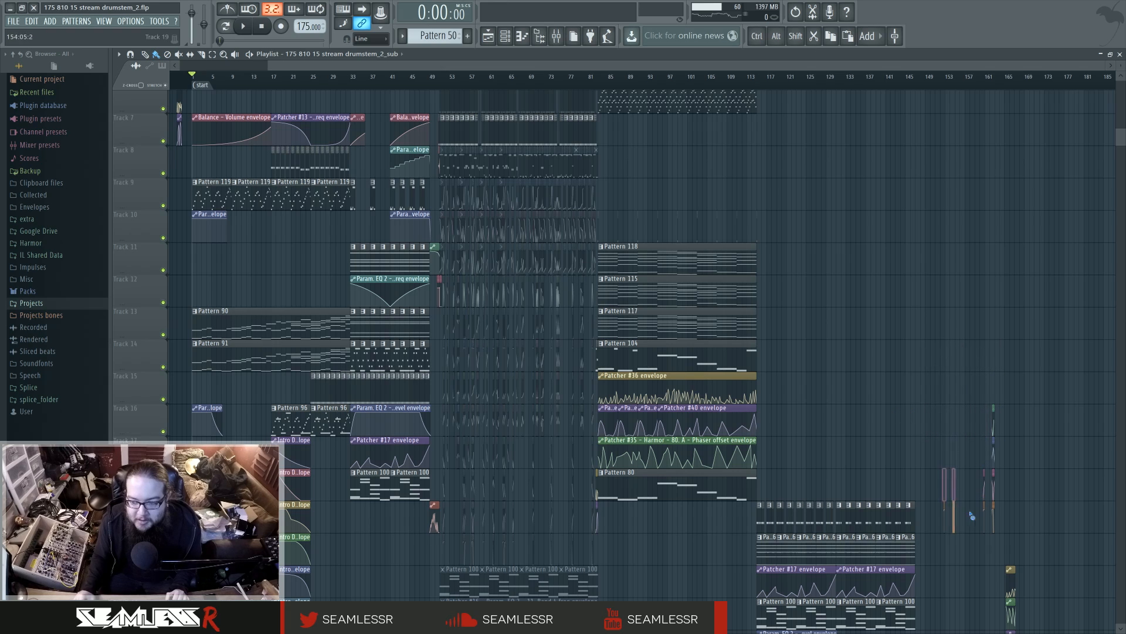
left_click_drag(978, 508, 983, 488)
Delete the short envelopes near bar 165 and every clip starting from bar 115 onward on tracks 19 to 27.
scroll(978, 468, "down", 7)
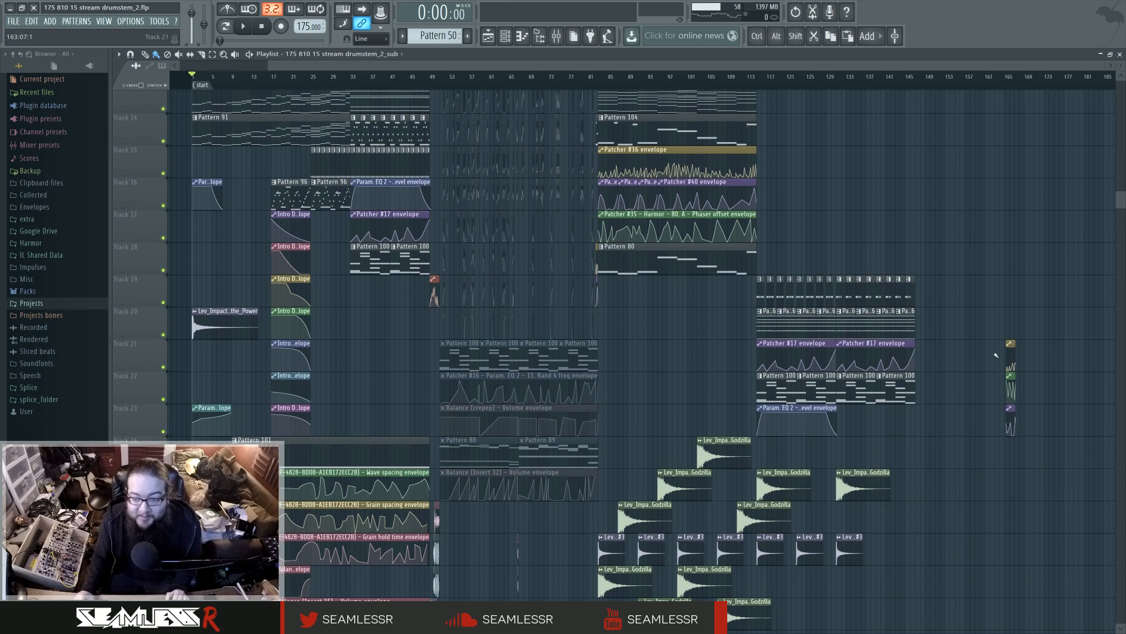
left_click_drag(1010, 352, 1012, 442)
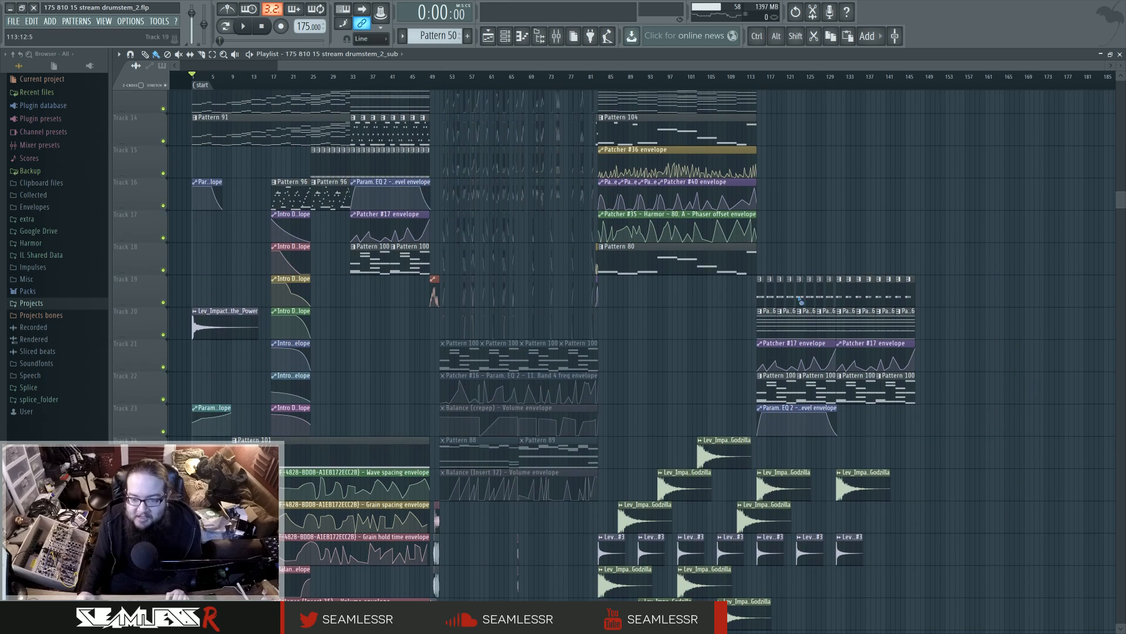
mouse_move(800, 300)
left_mouse_down()
mouse_move(769, 390)
mouse_move(794, 423)
mouse_move(883, 422)
mouse_move(771, 512)
left_mouse_up()
scroll(799, 397, "down", 2)
scroll(841, 478, "down", 6)
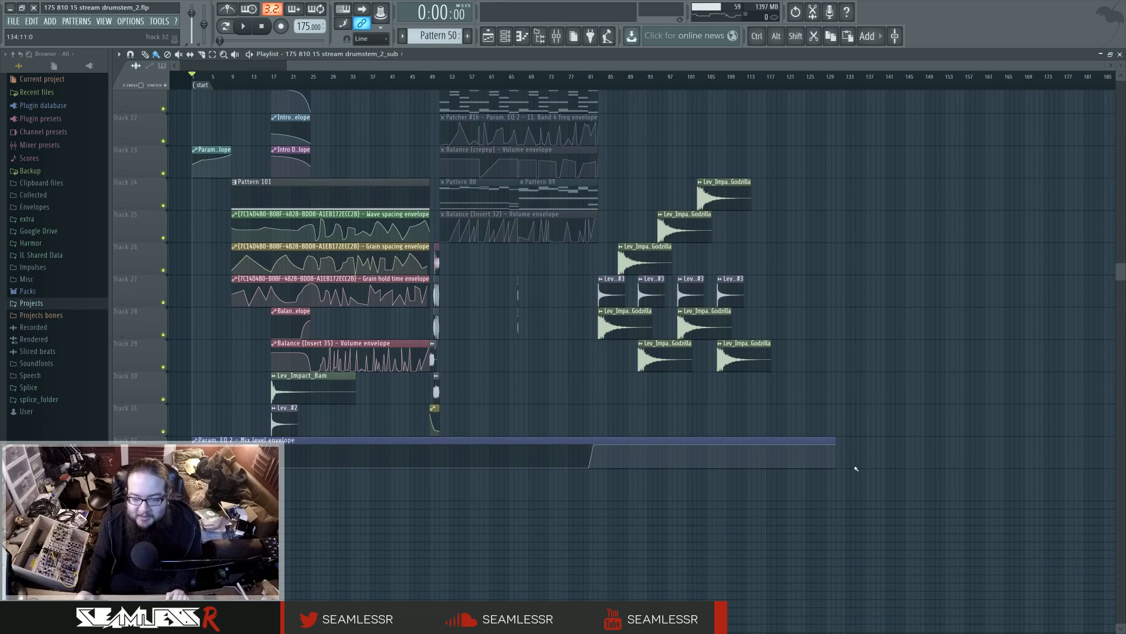
Shorten the Param. EQ 2 - Mix level envelope on track 32 so it ends at bar 113.
scroll(856, 469, "up", 4)
left_click_drag(835, 581, 746, 557)
scroll(865, 536, "up", 16)
scroll(880, 519, "up", 6)
left_click_drag(897, 500, 366, 334)
left_click_drag(961, 430, 764, 222)
Play the end of the arrangement from about bar 113 and clear the stray Mix level envelope clip from track 1.
scroll(748, 408, "down", 3)
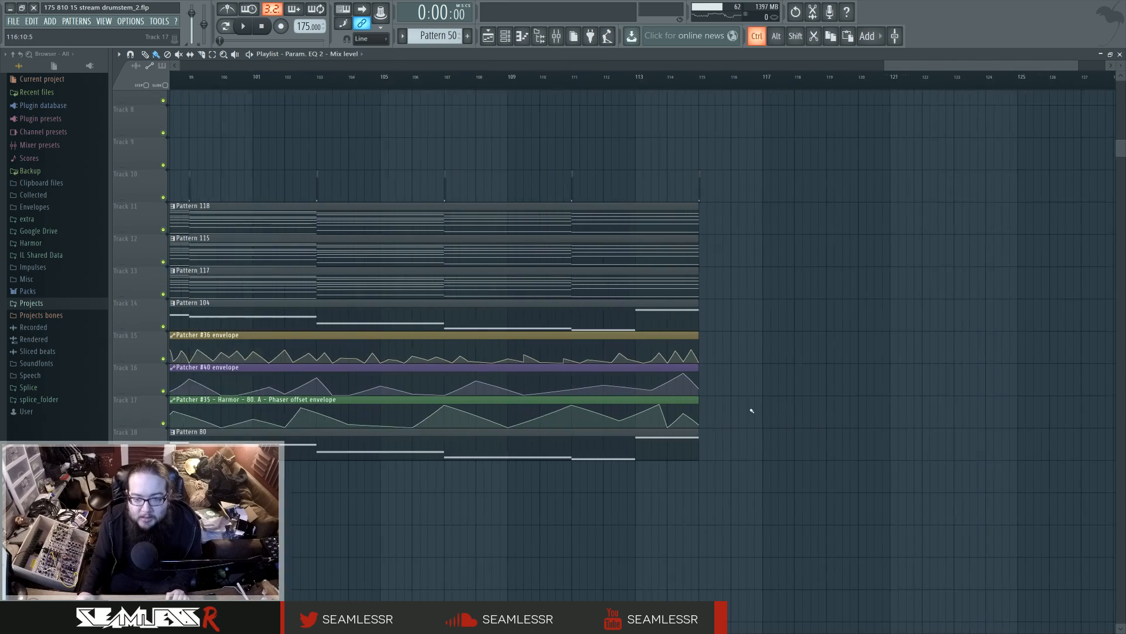
scroll(751, 411, "down", 1)
scroll(821, 437, "up", 7)
left_click(980, 105)
left_click(652, 76)
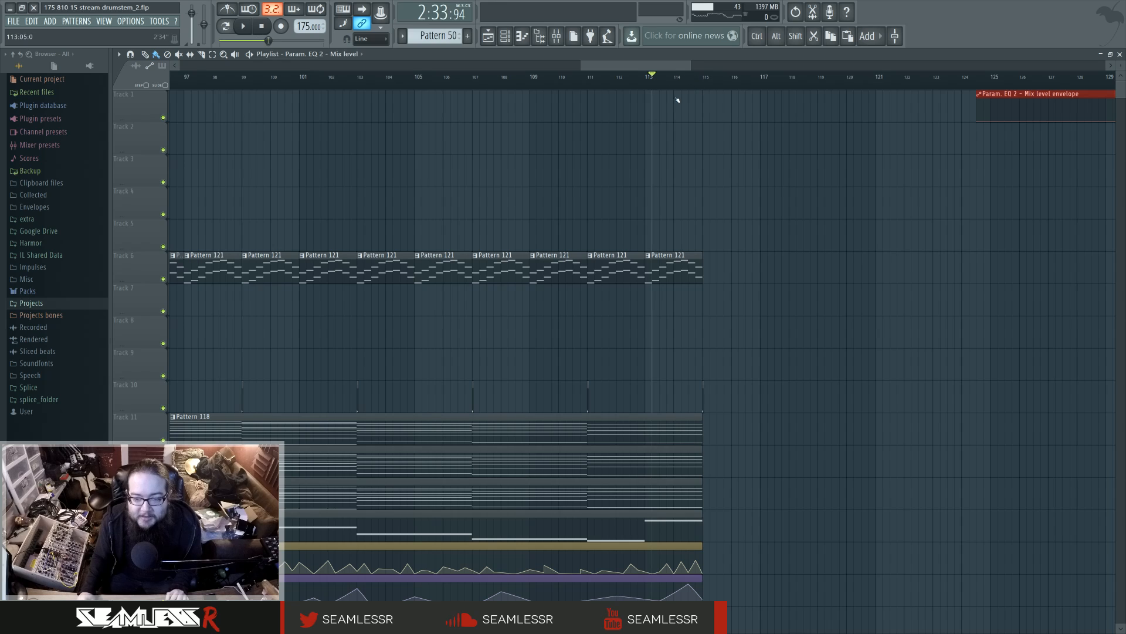
key("space")
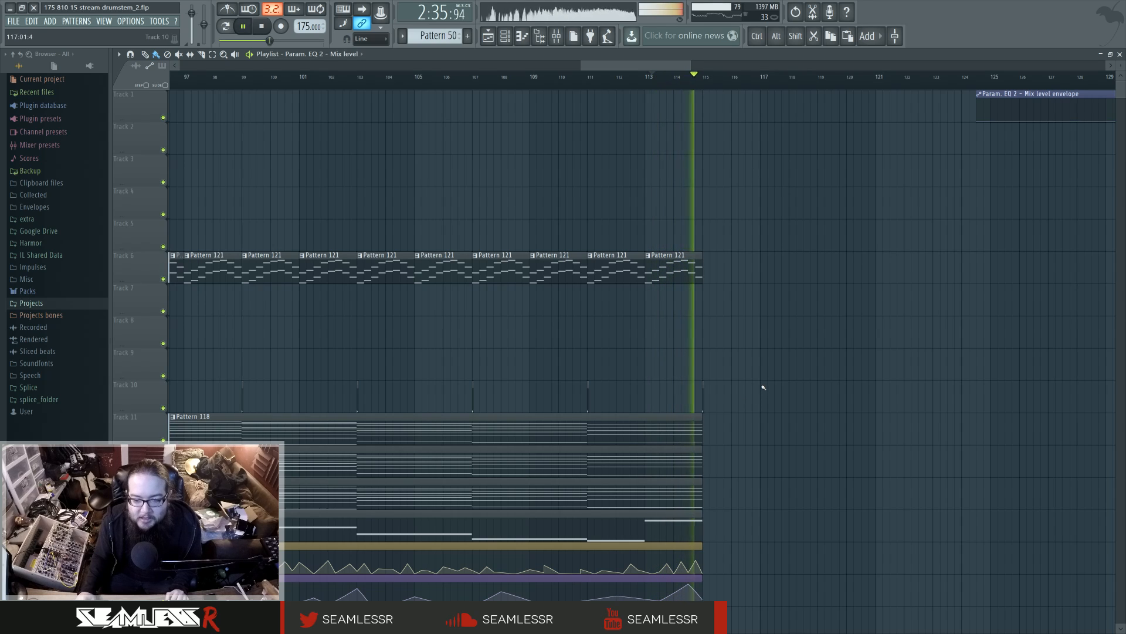
key("space")
scroll(792, 397, "down", 2)
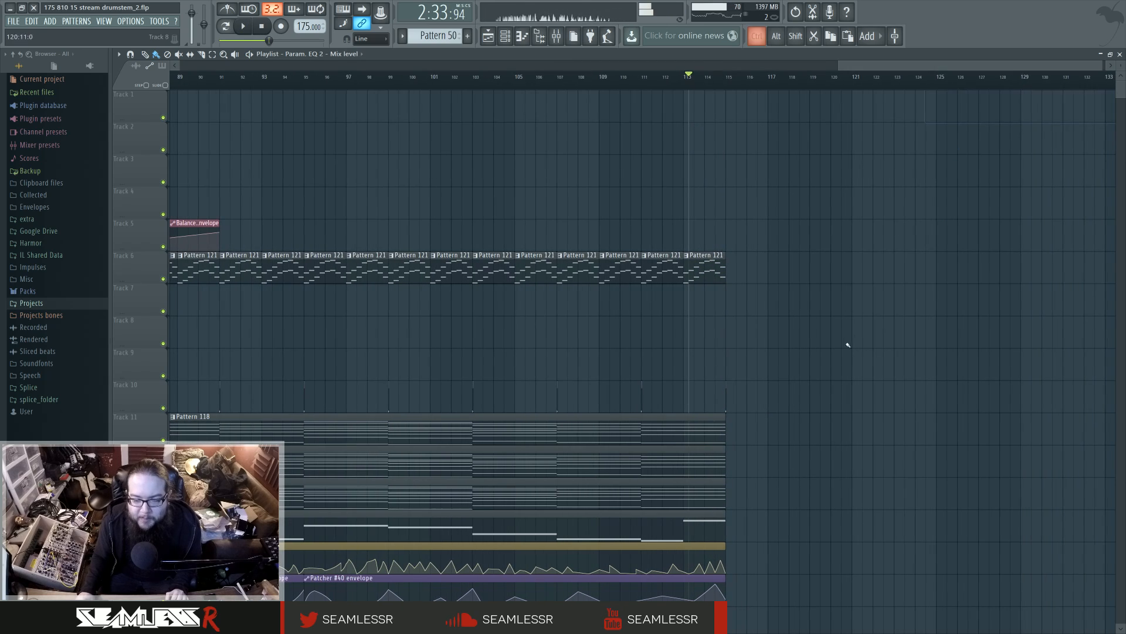
Review the whole shortened arrangement across the tracks for leftover clips past bar 115.
scroll(848, 345, "down", 3)
left_click_drag(994, 356, 875, 408)
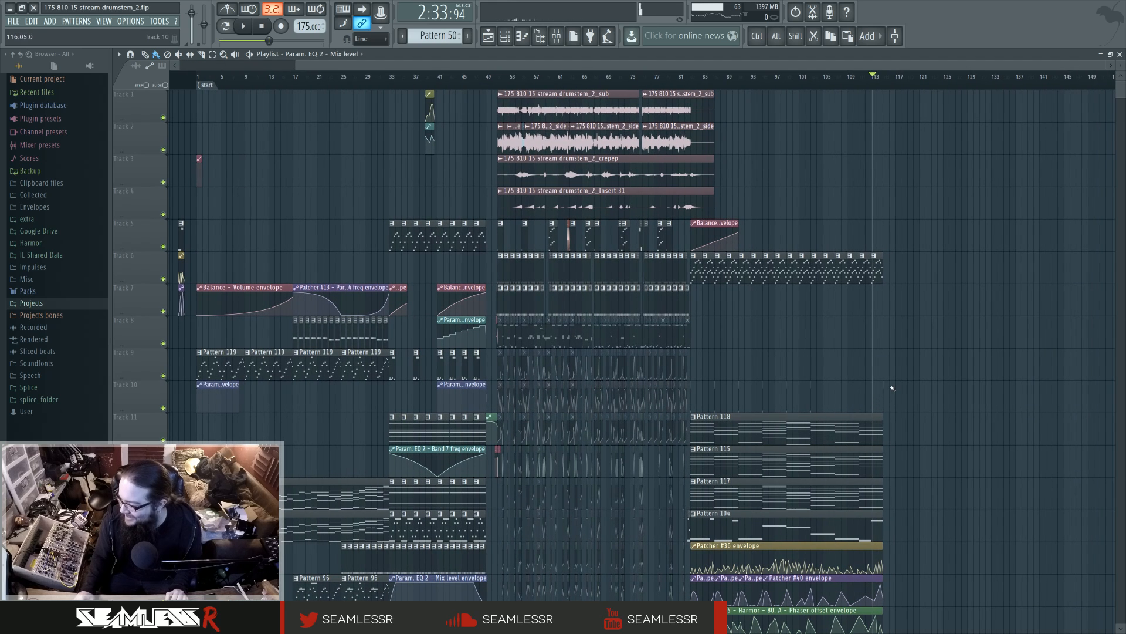
left_click_drag(834, 362, 951, 375)
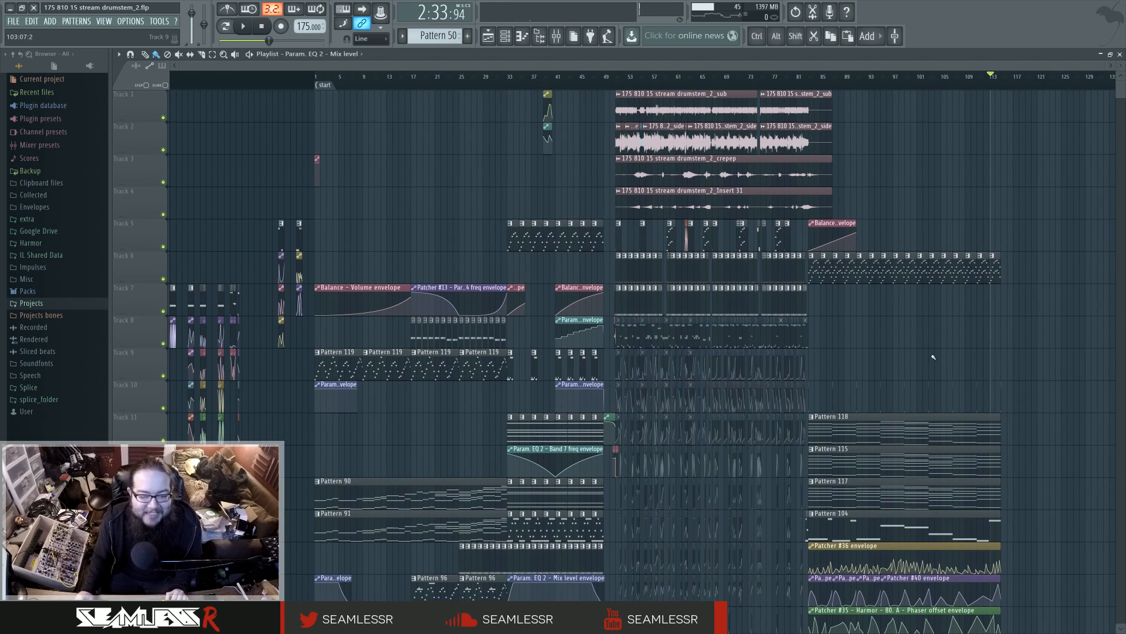
left_click_drag(987, 415, 942, 356)
scroll(941, 356, "down", 3)
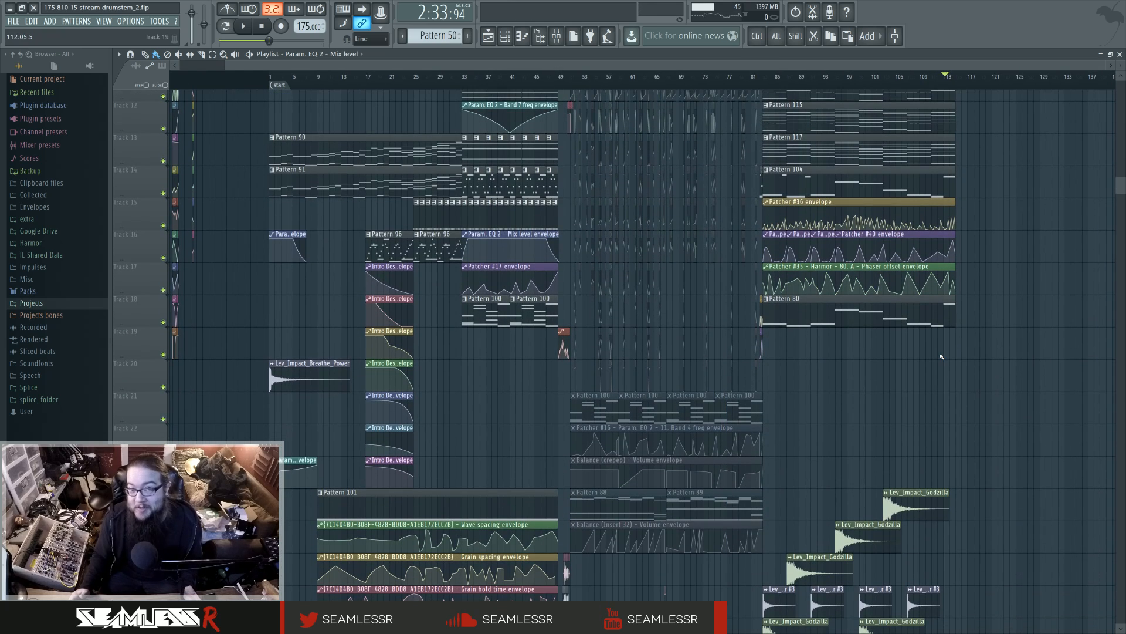
scroll(967, 419, "up", 4)
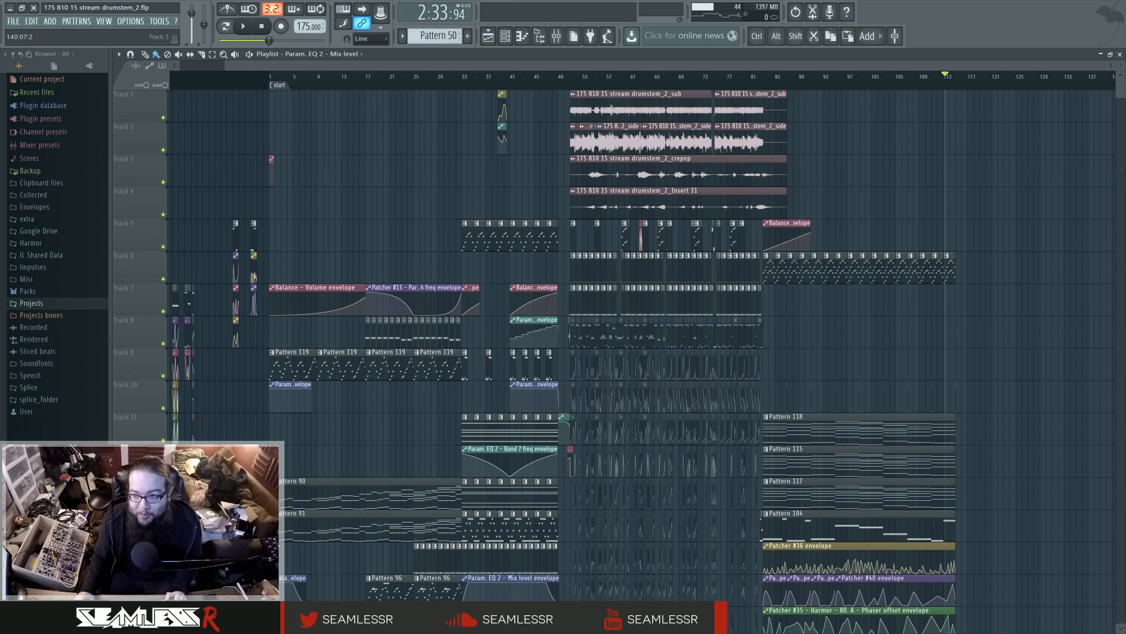
scroll(1028, 230, "down", 6)
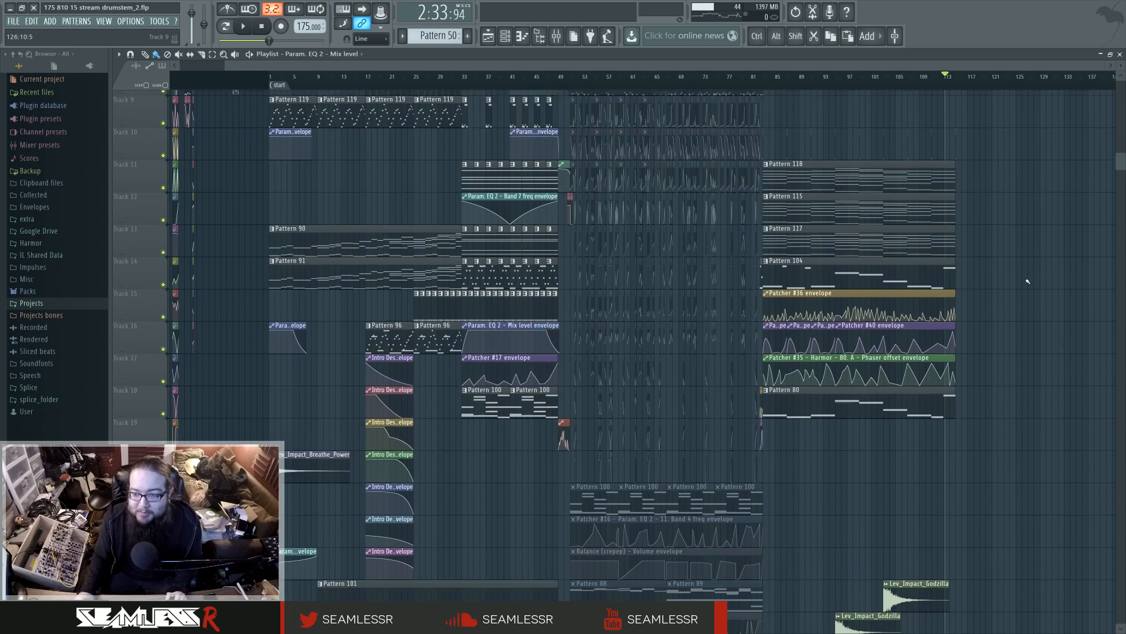
Place the playhead at bar 115, slice the Lev_Impact_Godzilla clip on track 29 there and delete its tail.
scroll(1016, 437, "up", 2, "ctrl")
scroll(958, 452, "up", 3, "ctrl")
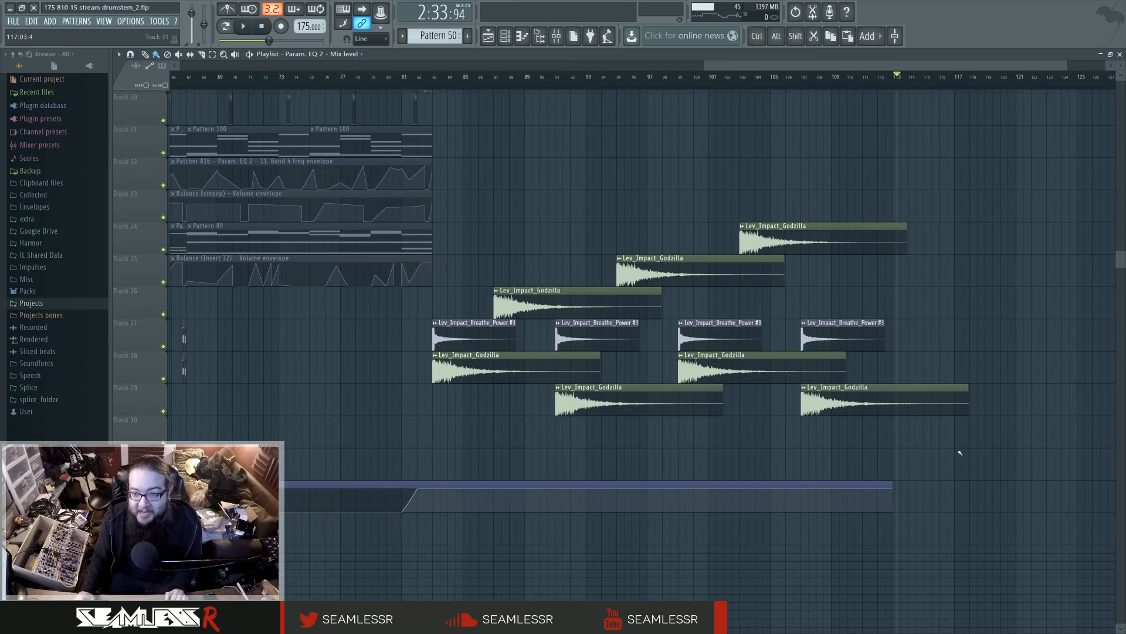
scroll(981, 327, "up", 5)
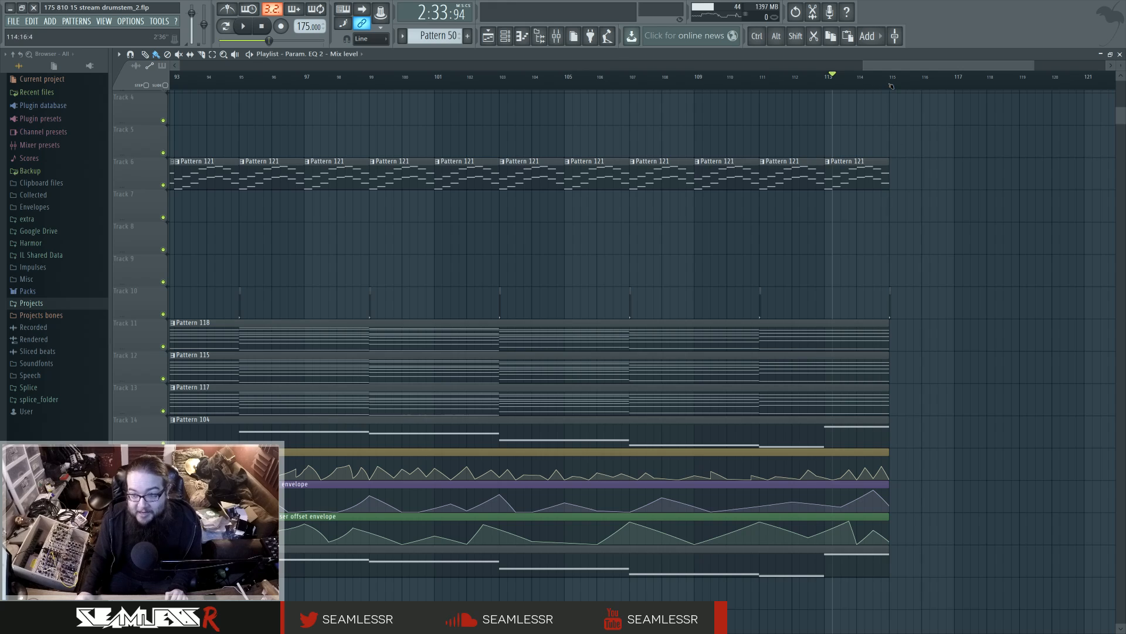
left_click(892, 86)
scroll(235, 133, "down", 6)
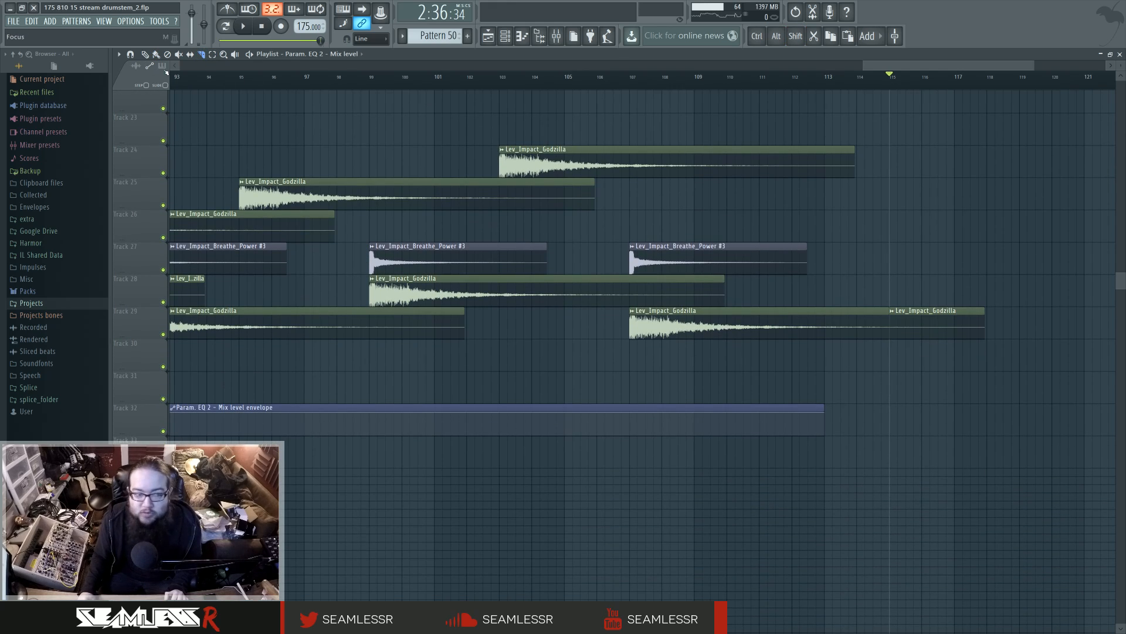
scroll(975, 505, "down", 3, "ctrl")
scroll(976, 505, "up", 1)
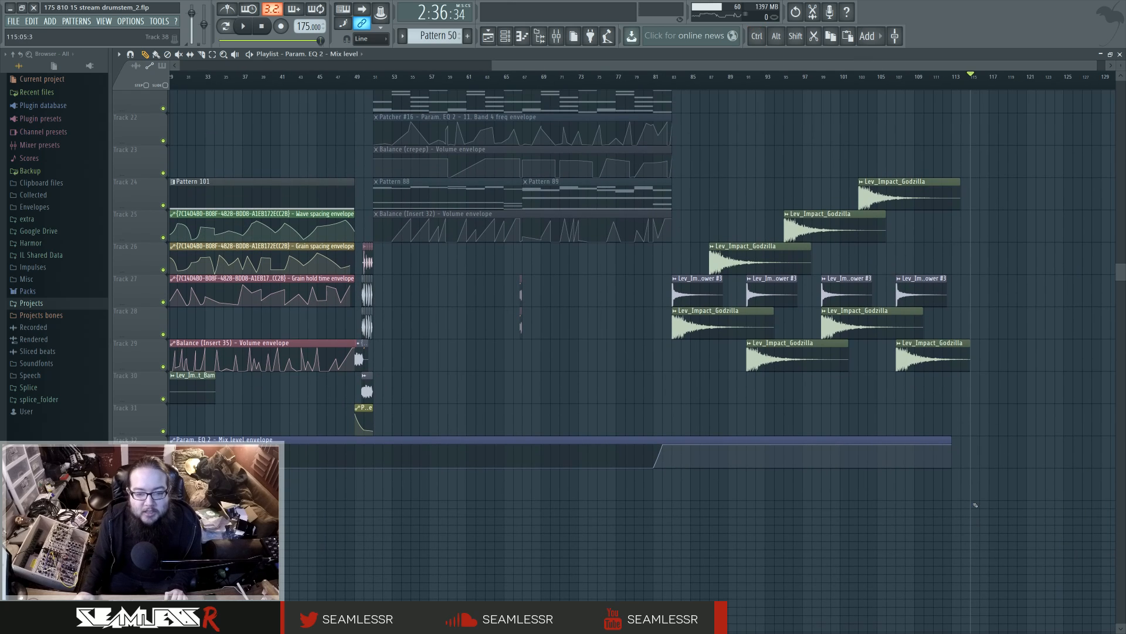
Return the playhead to the start of the song and reposition it at bar 33.
scroll(703, 493, "down", 2, "ctrl")
scroll(703, 494, "up", 7)
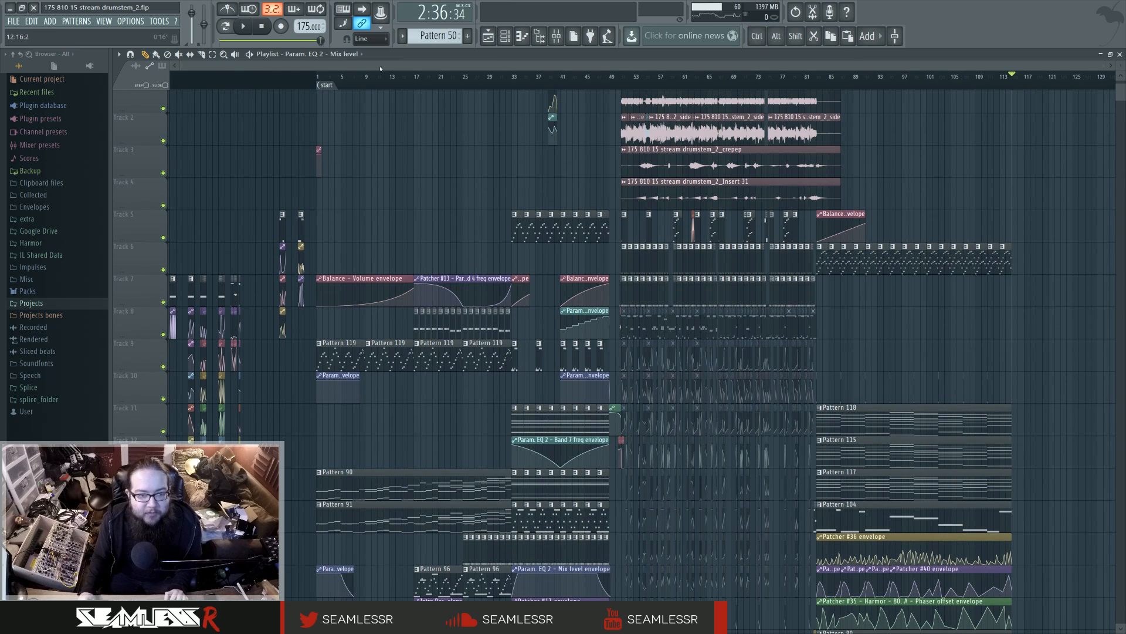
left_click(320, 75)
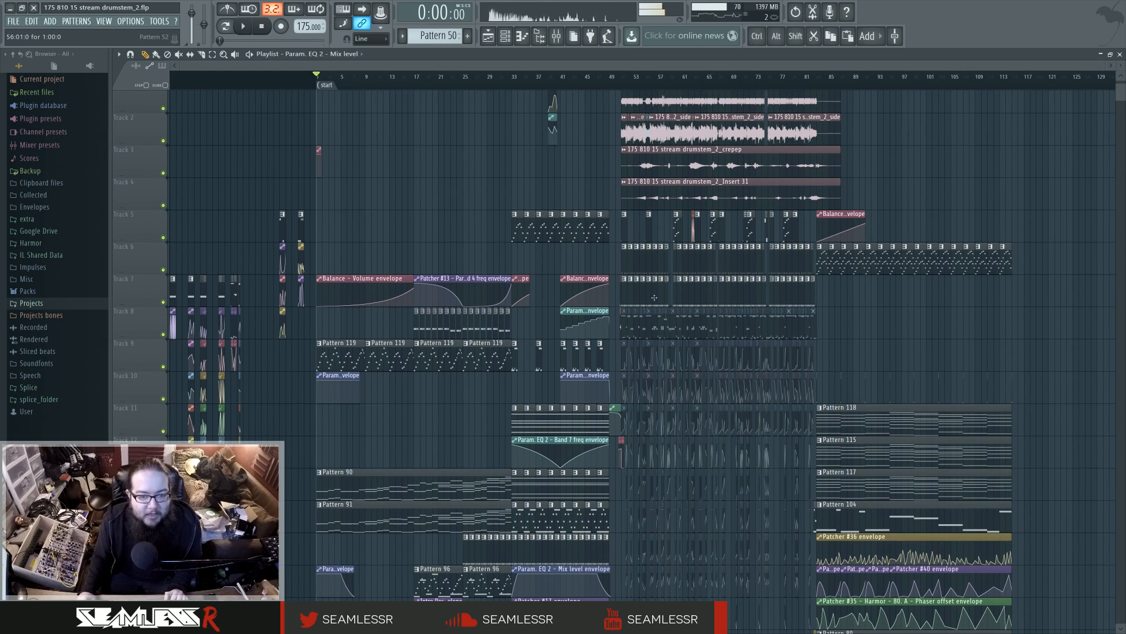
left_click_drag(951, 411, 855, 430)
left_click(417, 81)
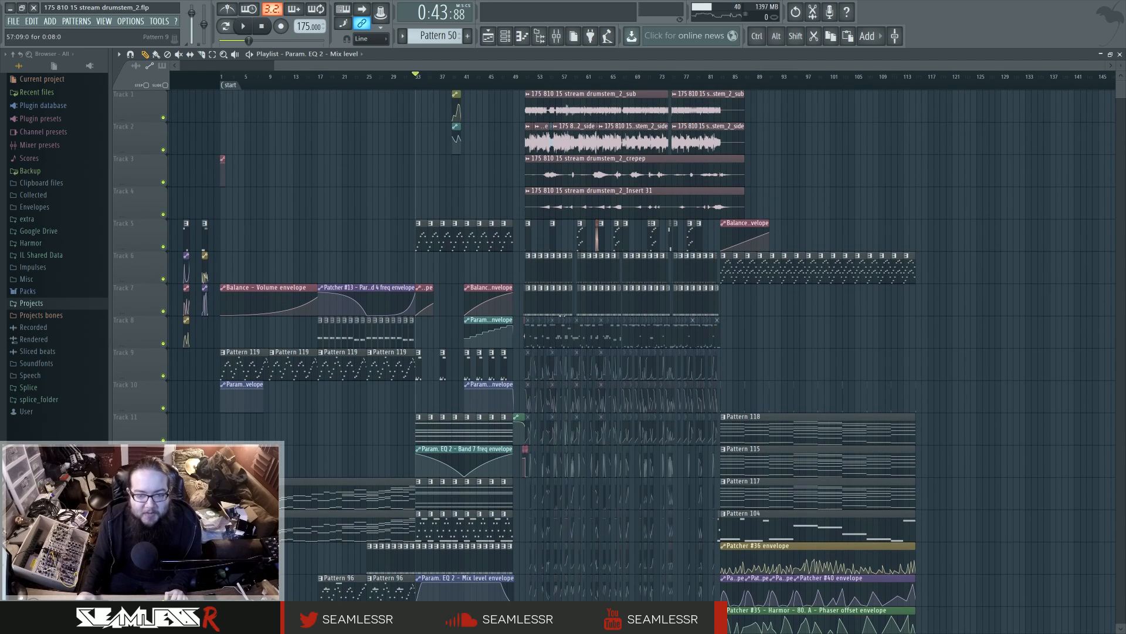
Examine the muted section from bar 51 to 83 and the surrounding tracks, and place the playhead at about bar 32.
scroll(526, 277, "down", 1)
scroll(527, 277, "up", 3)
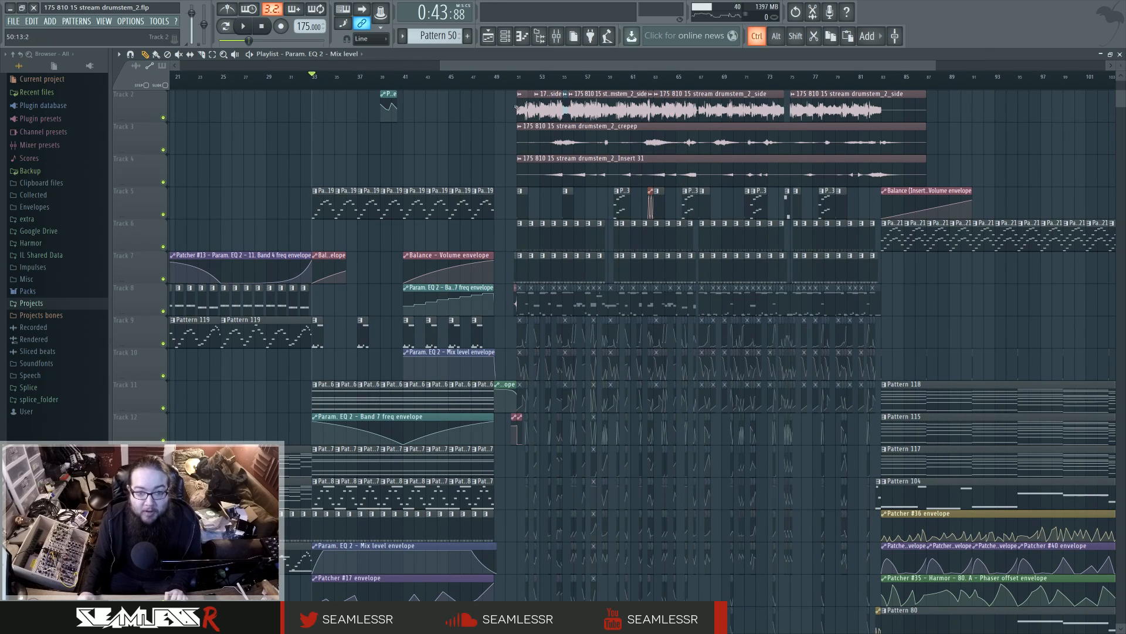
left_click_drag(508, 106, 946, 166, "ctrl")
right_click(974, 160)
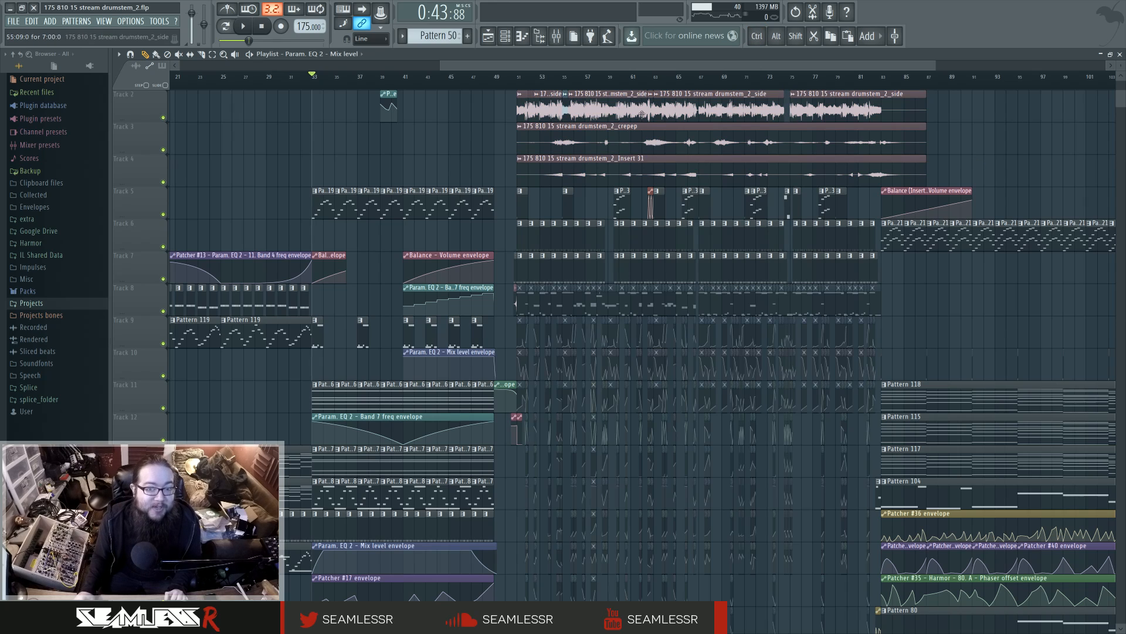
scroll(413, 161, "down", 17)
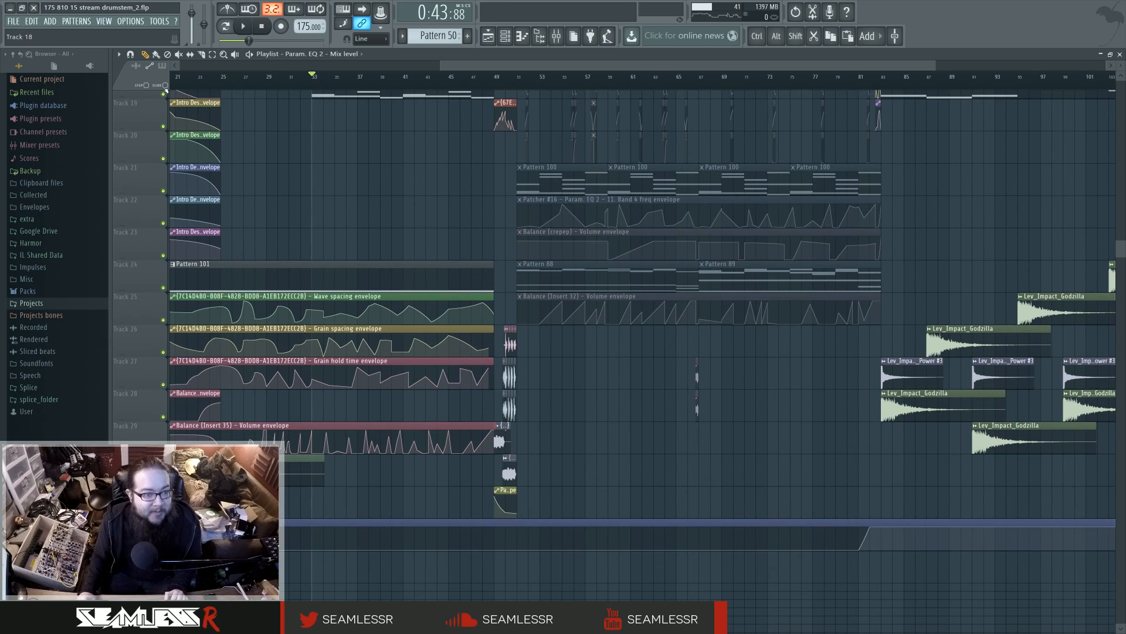
scroll(426, 376, "up", 11)
scroll(324, 373, "down", 3)
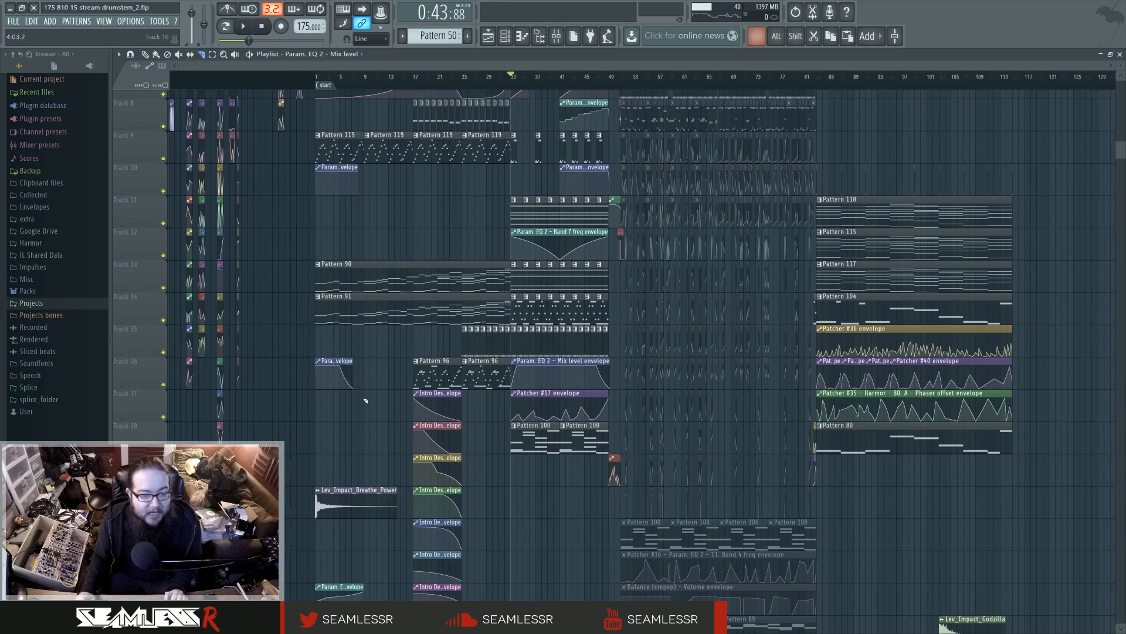
scroll(367, 397, "up", 7)
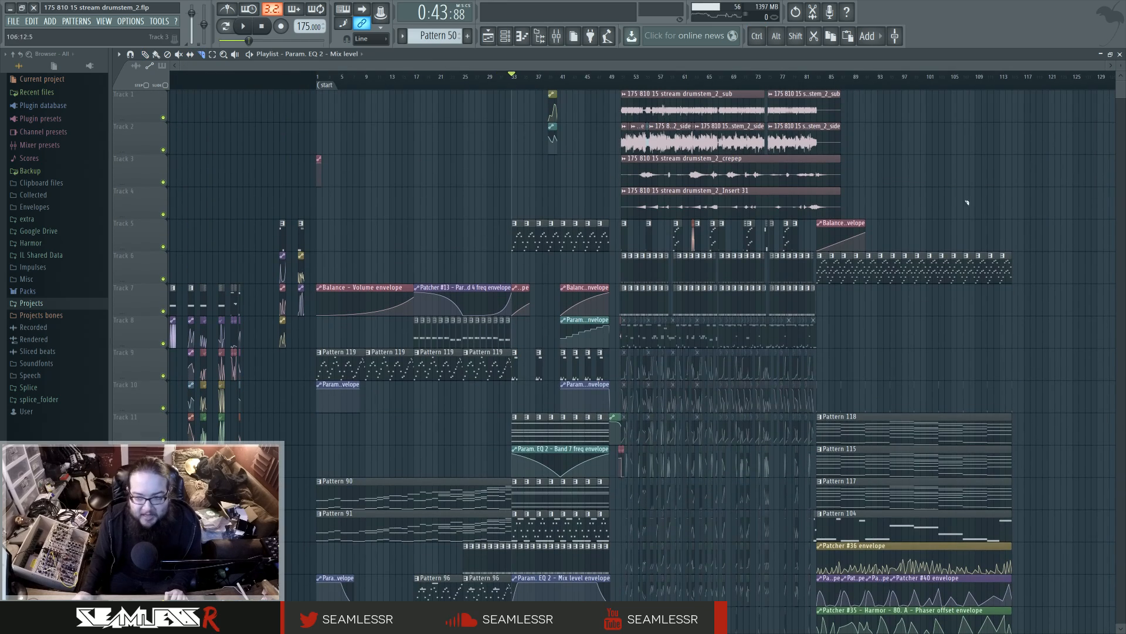
scroll(998, 445, "down", 7)
scroll(821, 211, "up", 7)
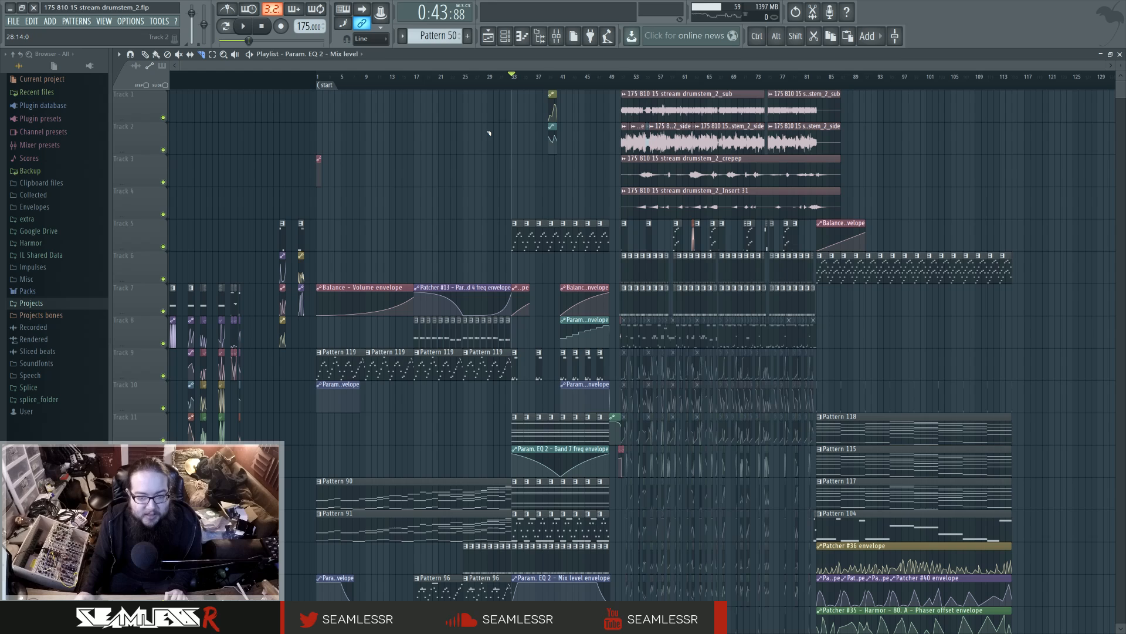
left_click(508, 77)
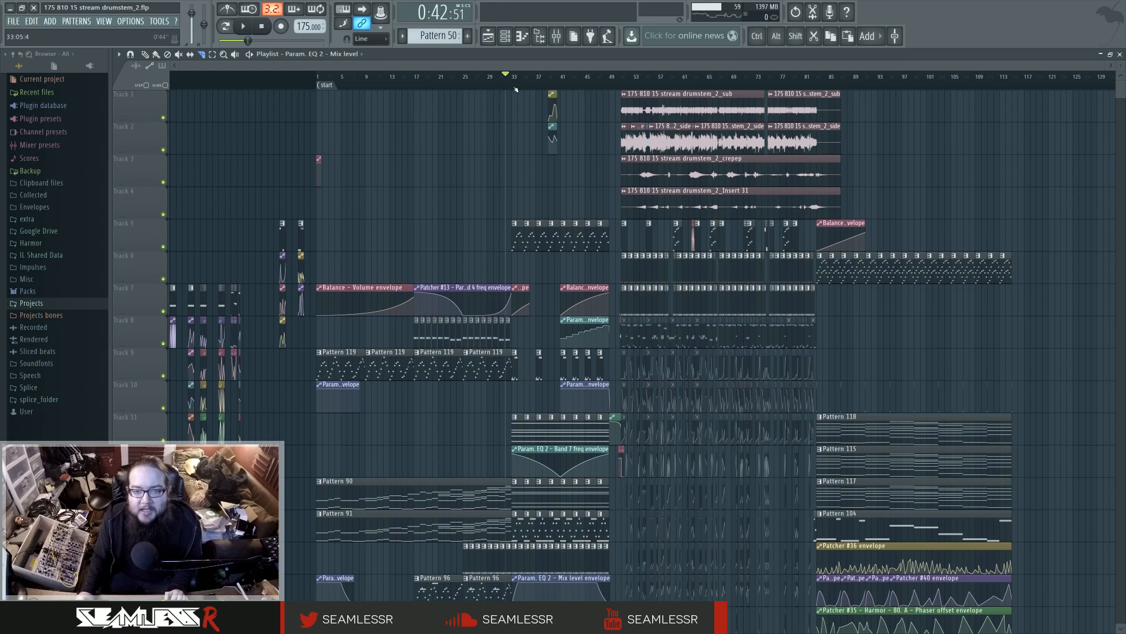
Play the arrangement from about bar 32 and check which clips run across the transition into bar 33.
key("space")
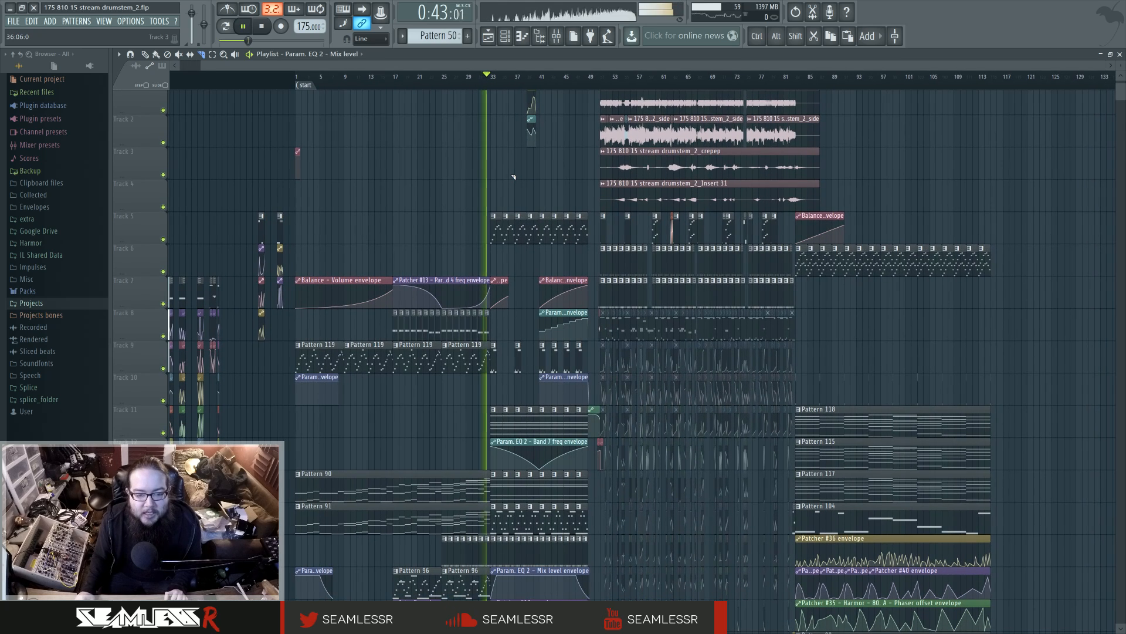
scroll(505, 232, "down", 10)
scroll(504, 232, "down", 6)
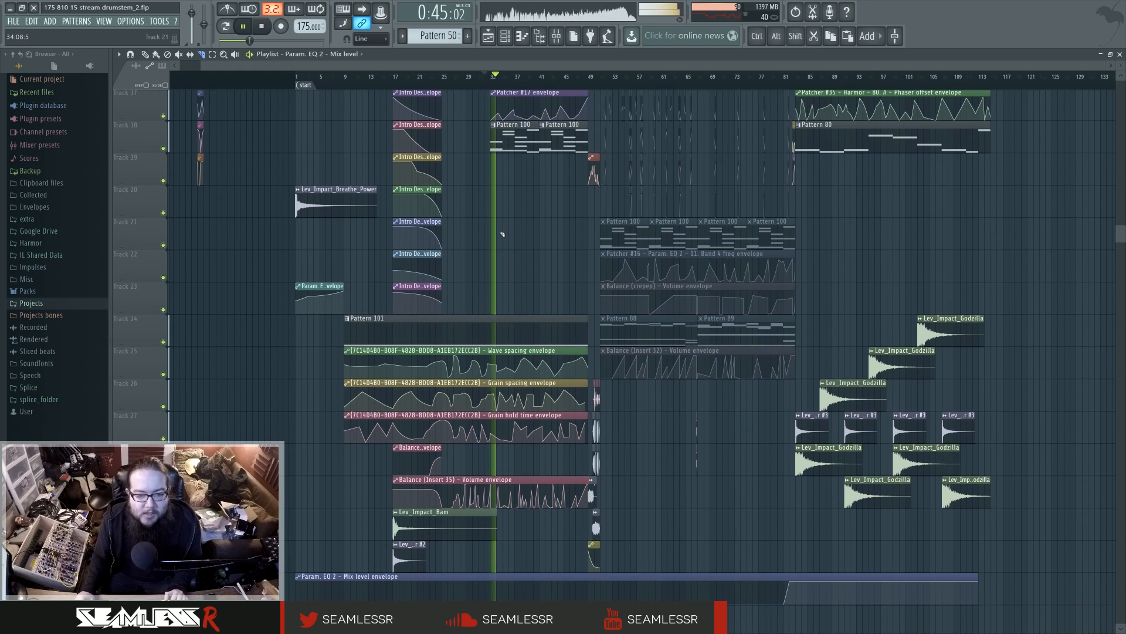
key("space")
Slice the clips across all tracks, down to track 32, at bar 33.
scroll(497, 322, "up", 17)
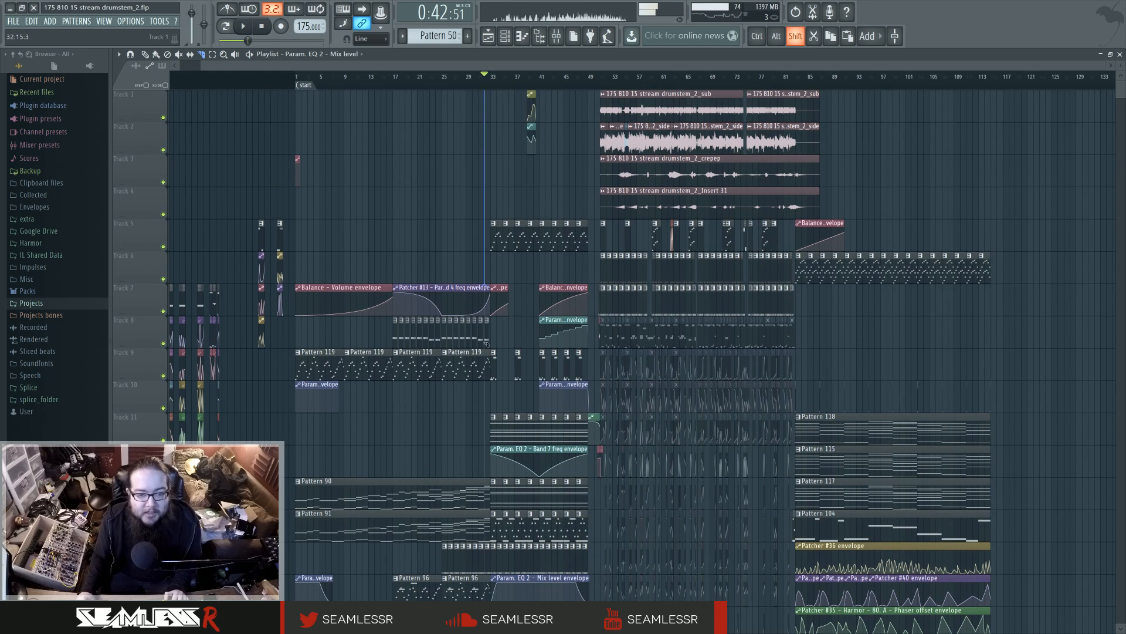
scroll(487, 104, "down", 7)
scroll(509, 454, "down", 16)
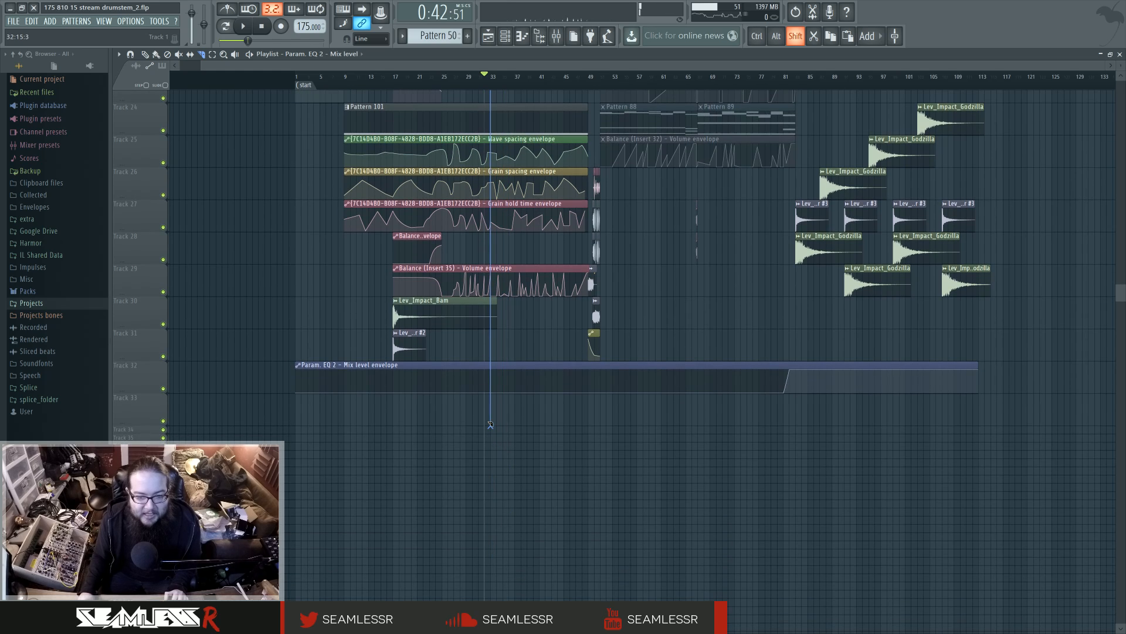
scroll(490, 424, "up", 20)
Play the end of the muted section leading into bar 83 to check where it has to be cut.
scroll(551, 504, "up", 8)
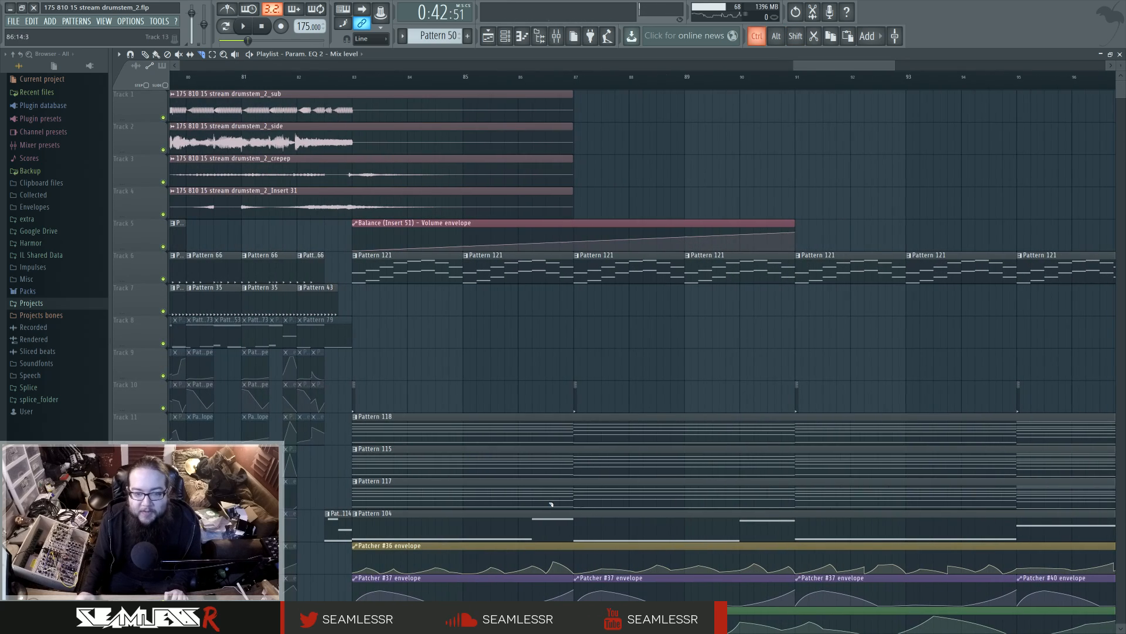
key("space")
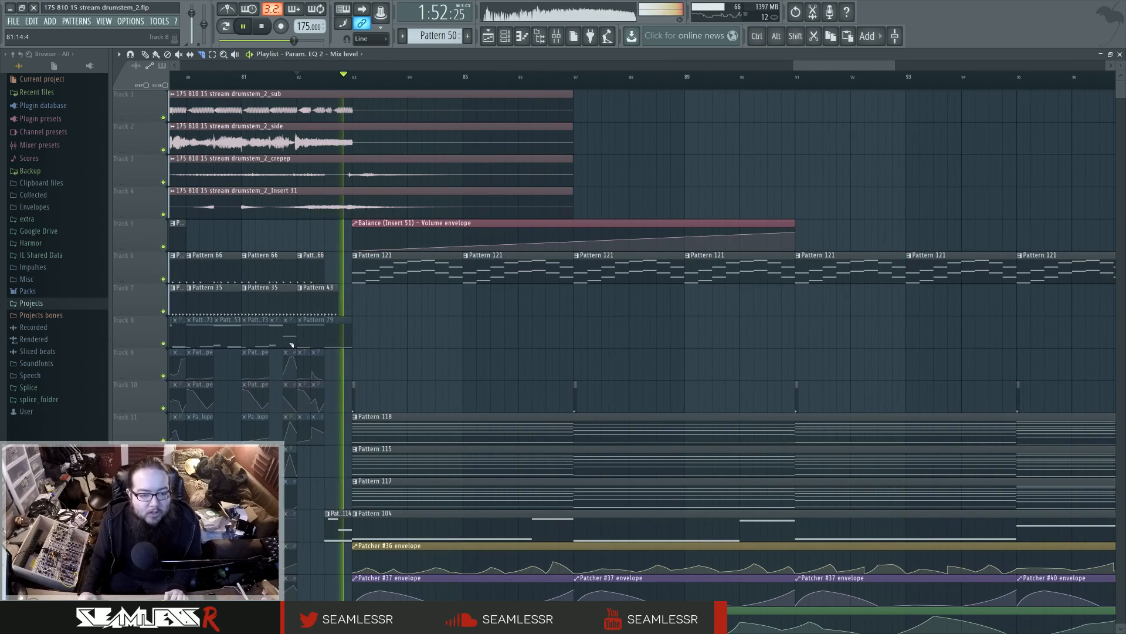
left_click_drag(443, 362, 618, 369)
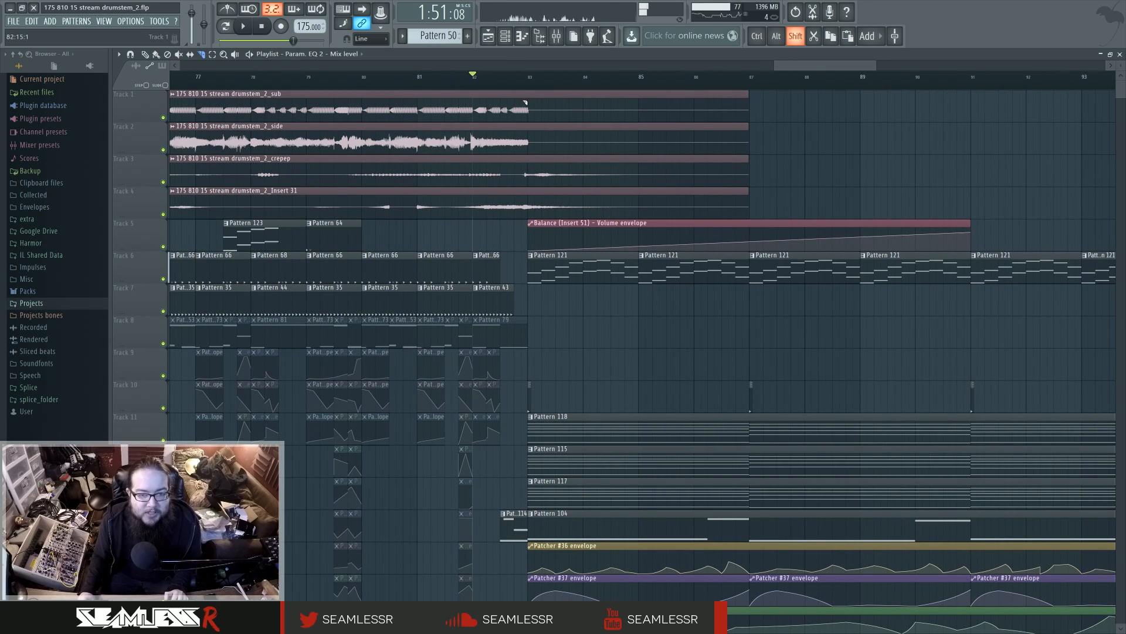
key("space")
Slice the clips across all tracks at bar 83, including the Param. EQ 2 mix level envelope on track 32.
scroll(642, 345, "down", 17)
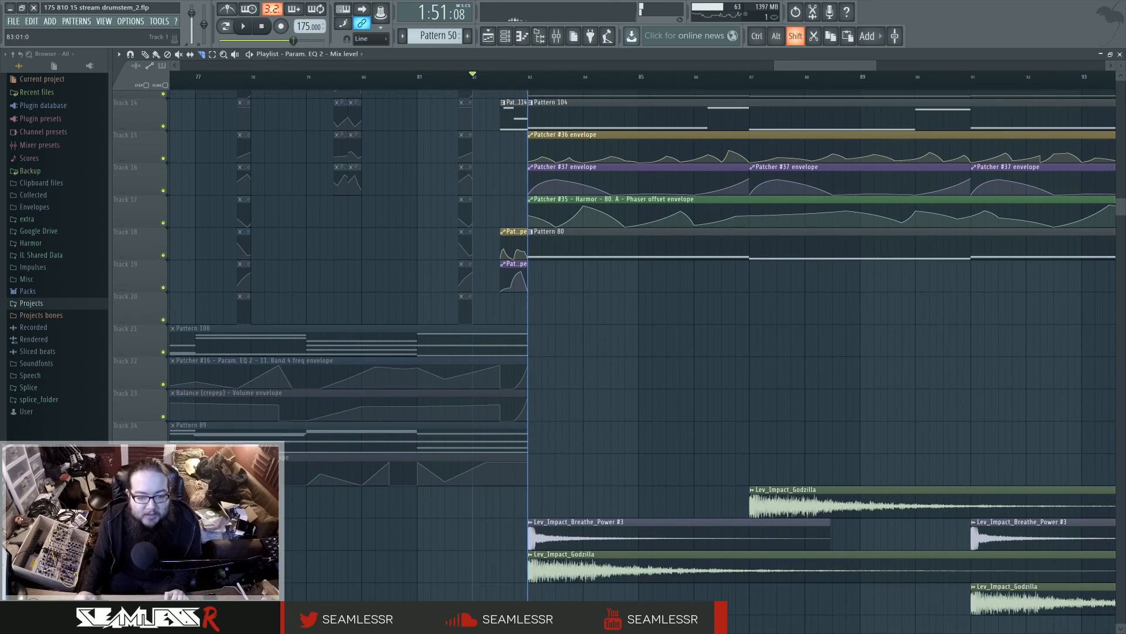
scroll(525, 453, "down", 4)
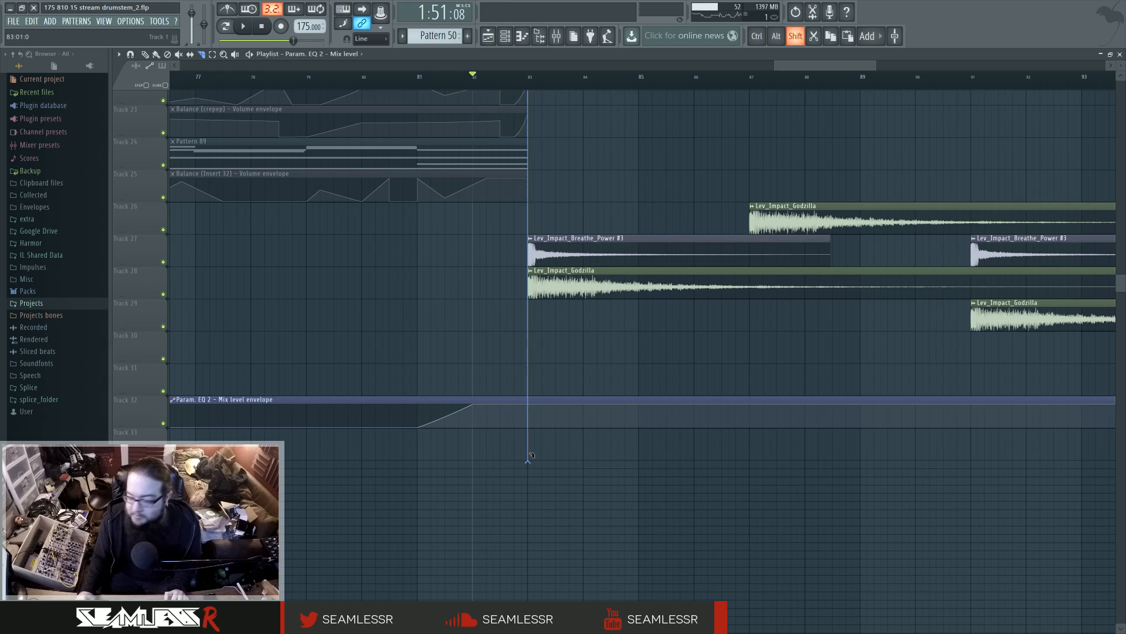
scroll(517, 482, "down", 5)
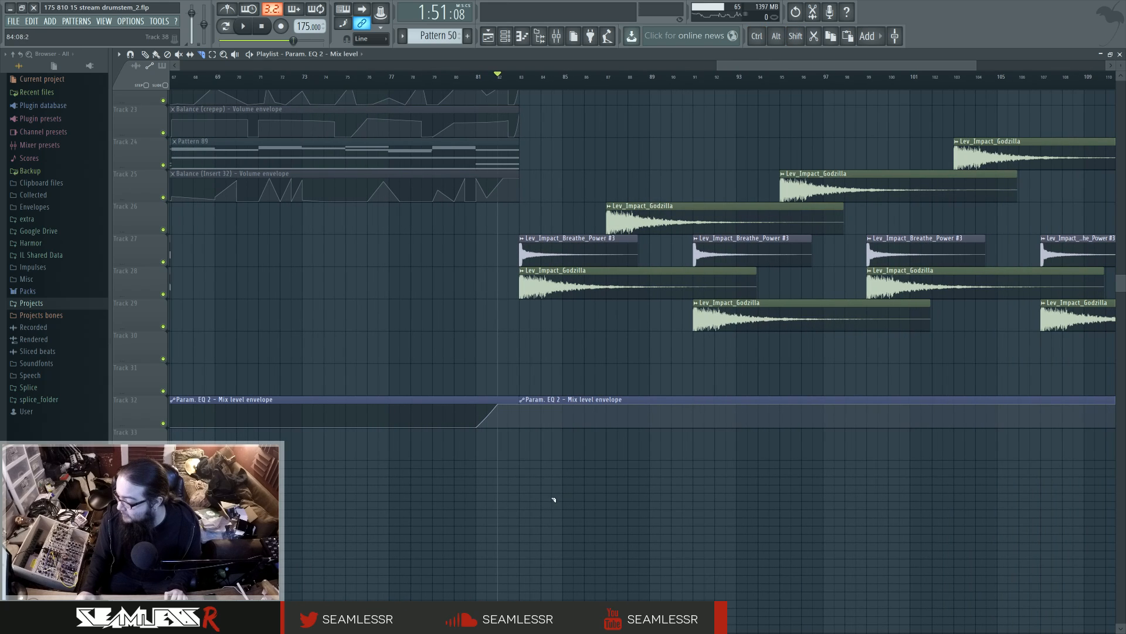
scroll(509, 498, "down", 6)
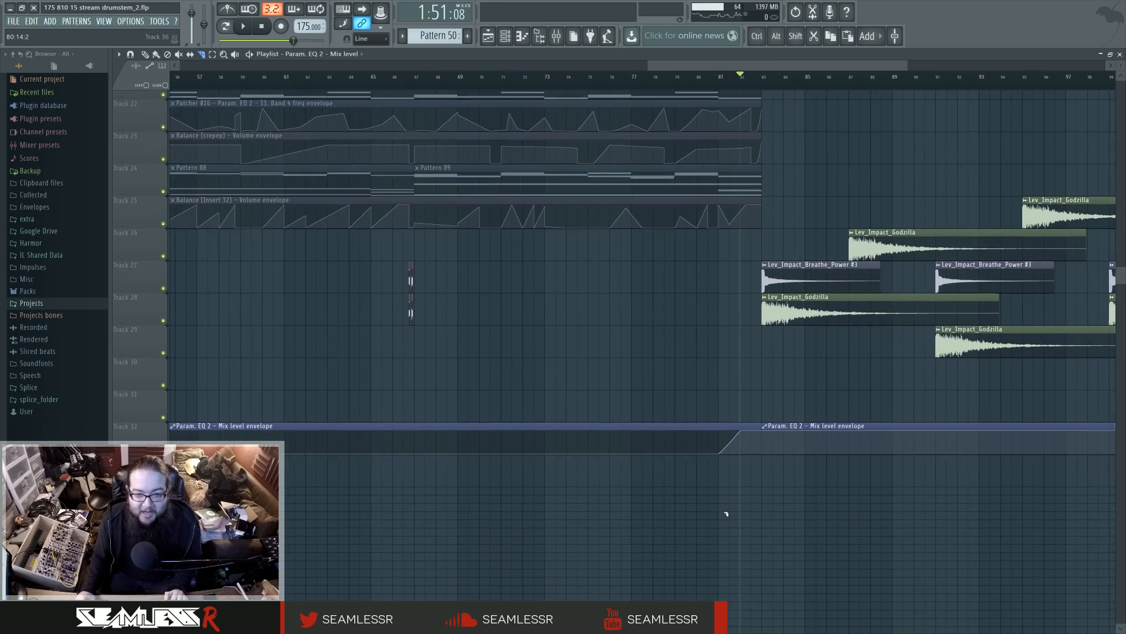
scroll(604, 517, "up", 15)
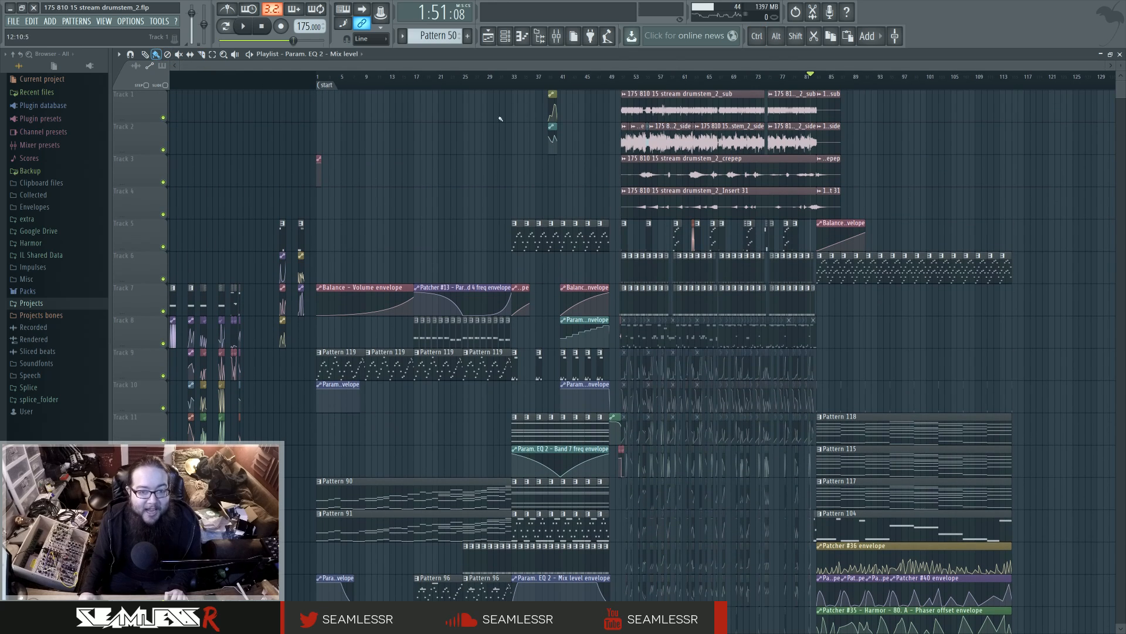
Select bars 33 to 83 on all tracks, paste a copy of that section starting at bar 115, and clear the selection.
left_click_drag(514, 84, 816, 89)
scroll(788, 324, "up", 6)
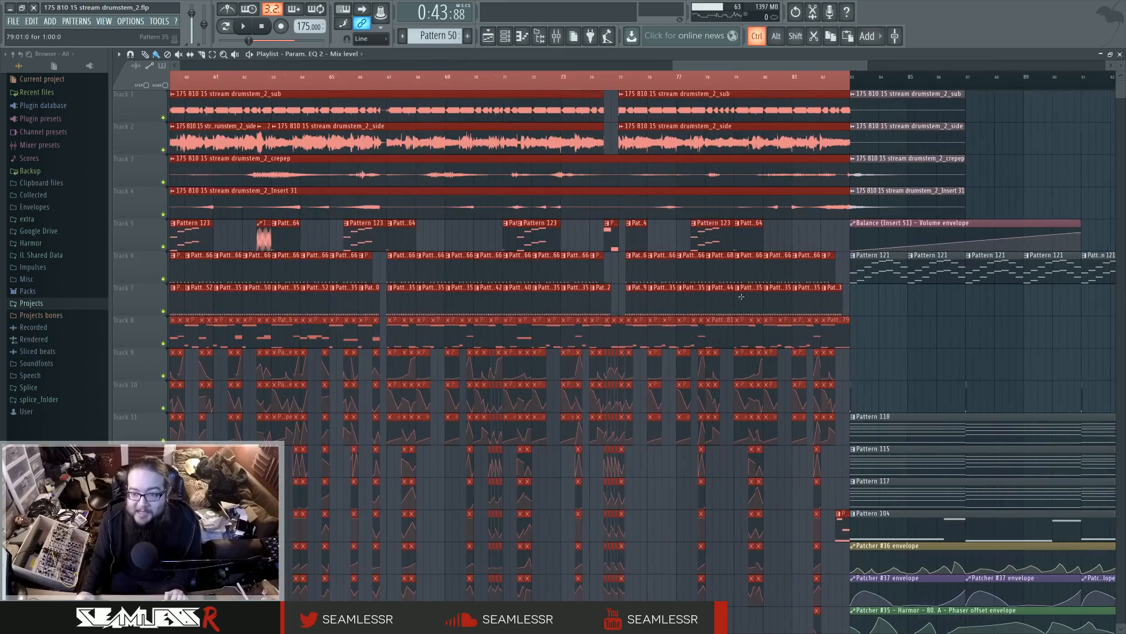
scroll(789, 323, "down", 8)
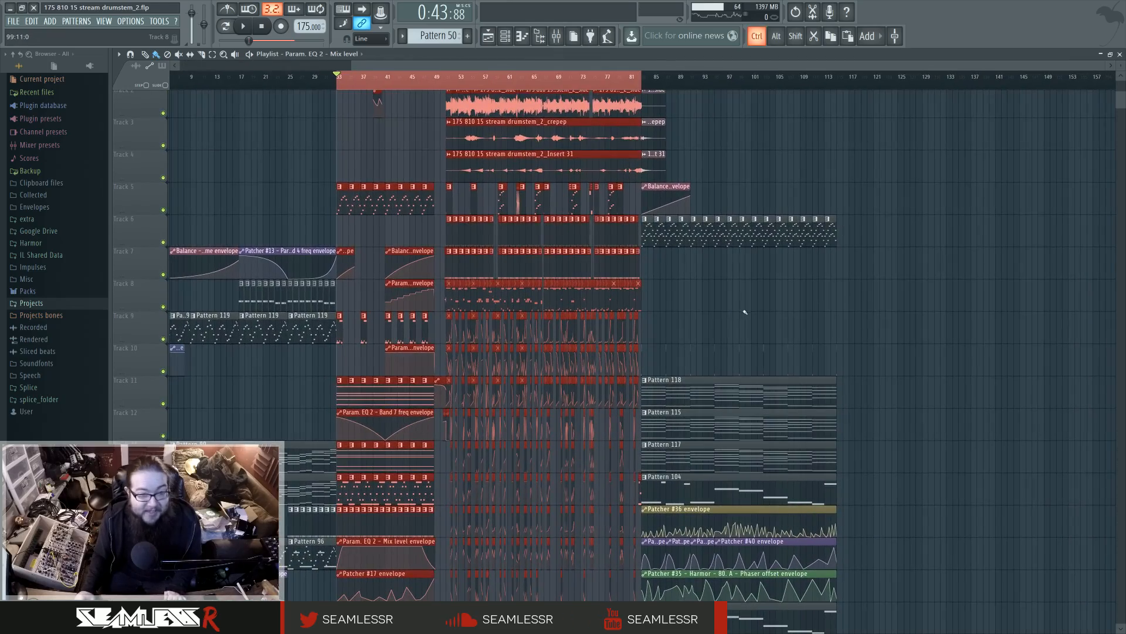
key("ctrl+v")
left_click_drag(232, 197, 897, 197)
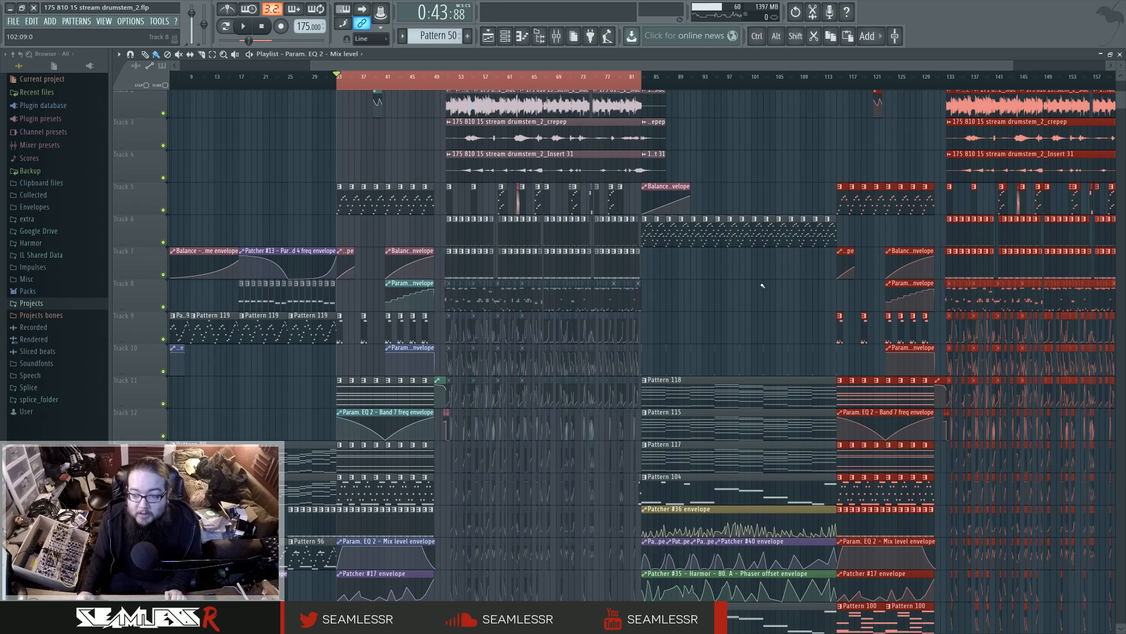
left_click(762, 284, "ctrl")
left_click(567, 81, "ctrl")
Review the copied section from bar 115 to 165 across the upper and lower tracks.
scroll(962, 320, "down", 3)
left_click_drag(975, 326, 663, 370)
scroll(663, 370, "down", 2)
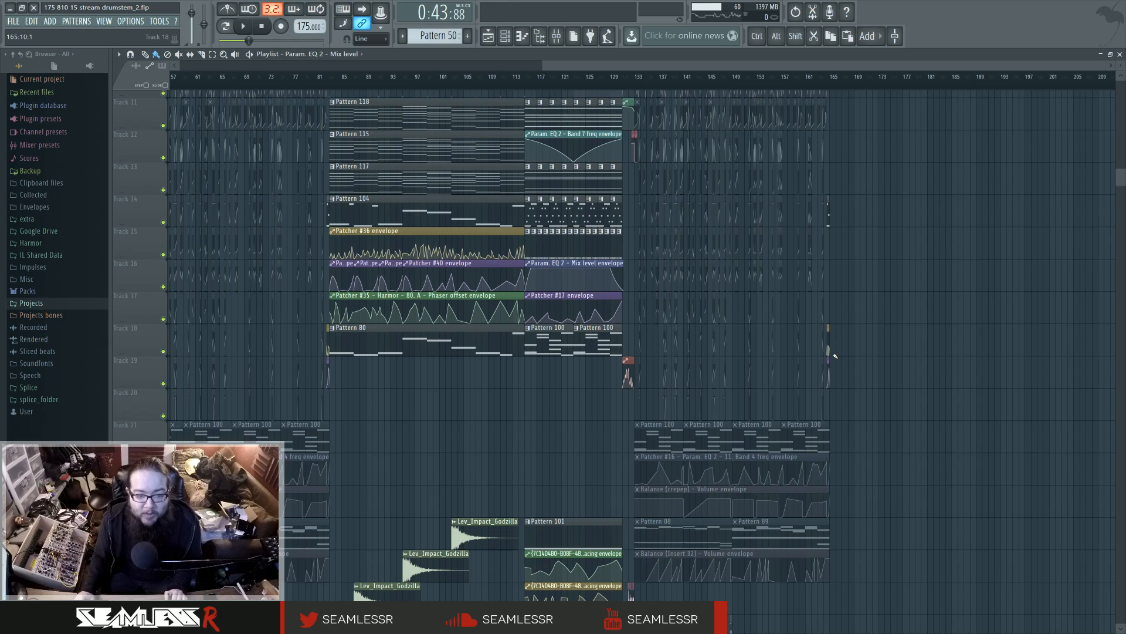
scroll(798, 359, "down", 4)
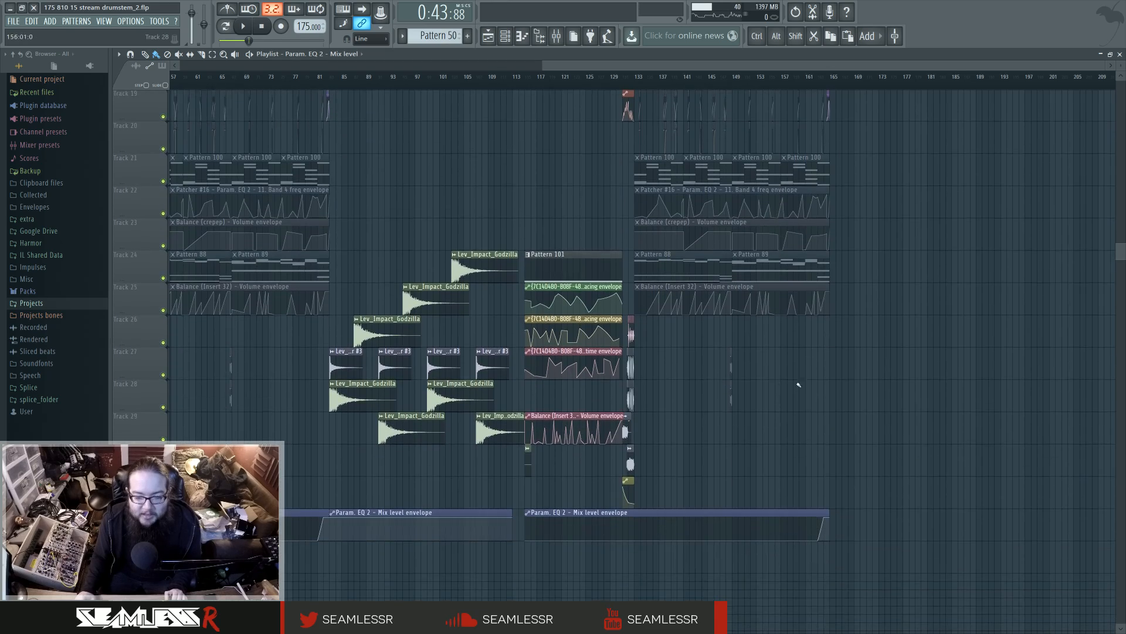
scroll(800, 384, "up", 9)
scroll(761, 397, "up", 4)
scroll(760, 397, "down", 4)
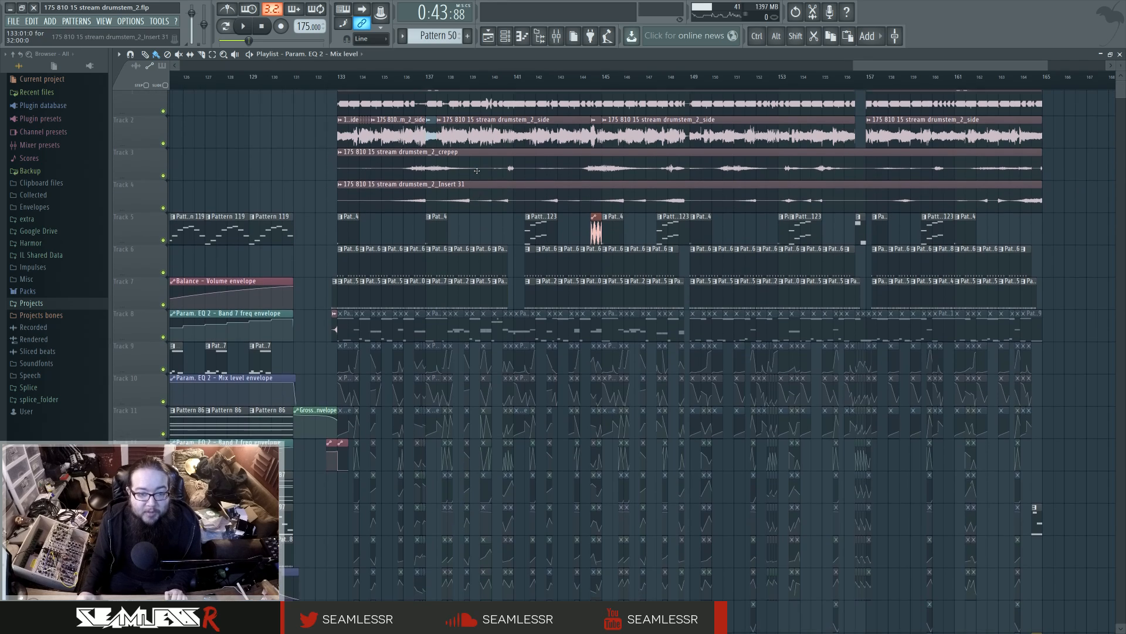
Solo the crepep clip on track 3 and the Insert 31 clip on track 4 in turn, and audition each from about bar 136.
left_click(411, 80)
right_click(164, 183)
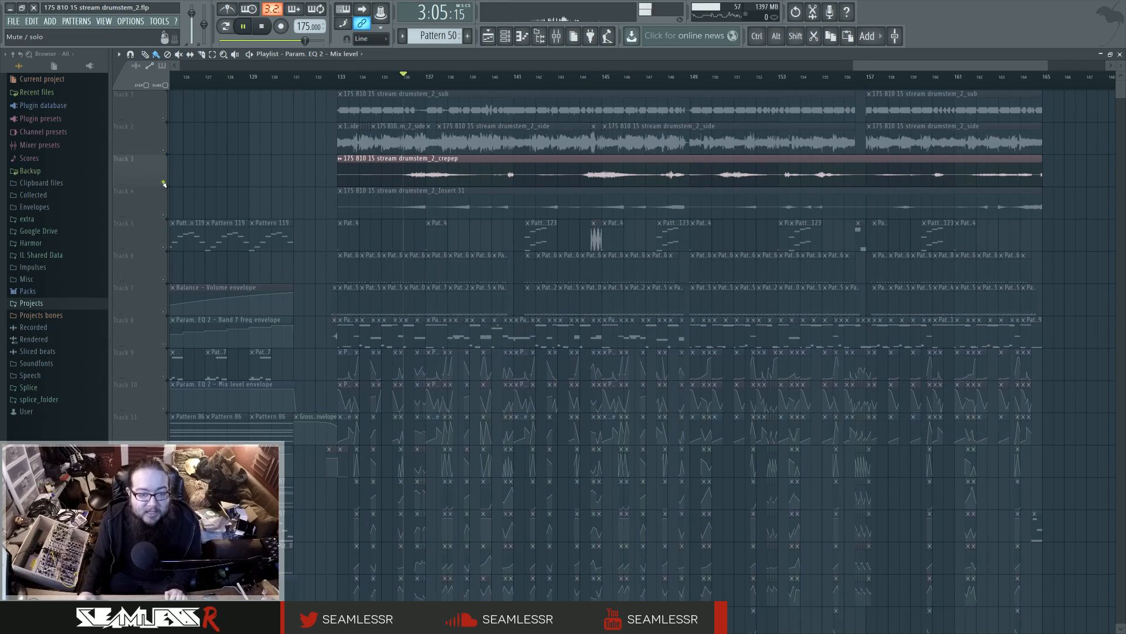
key("space")
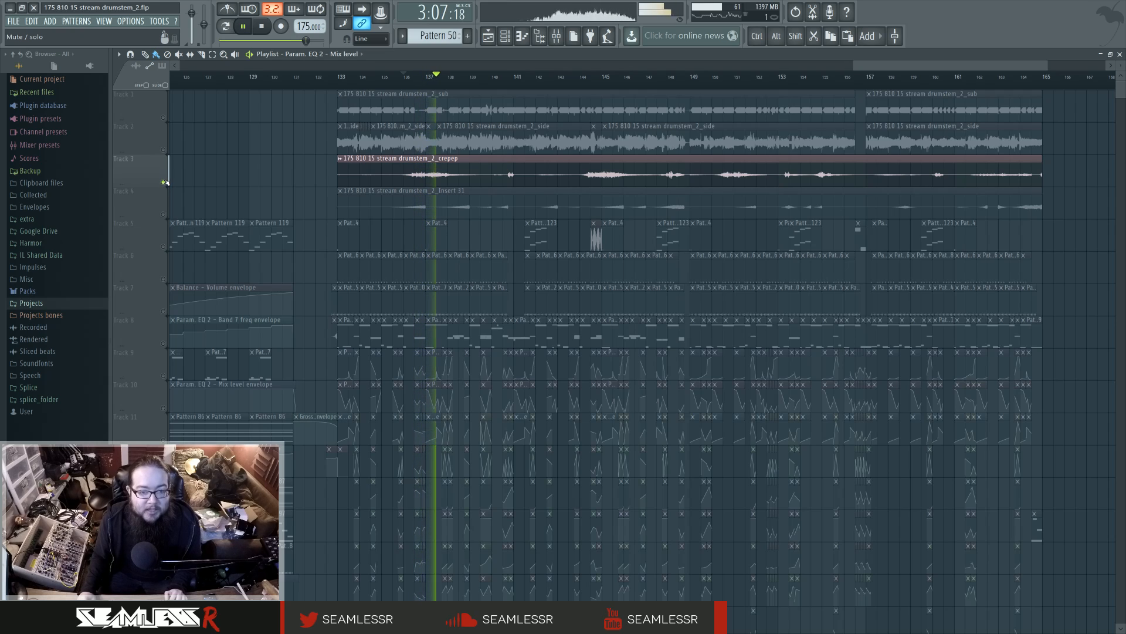
key("space")
right_click(164, 215)
key("space")
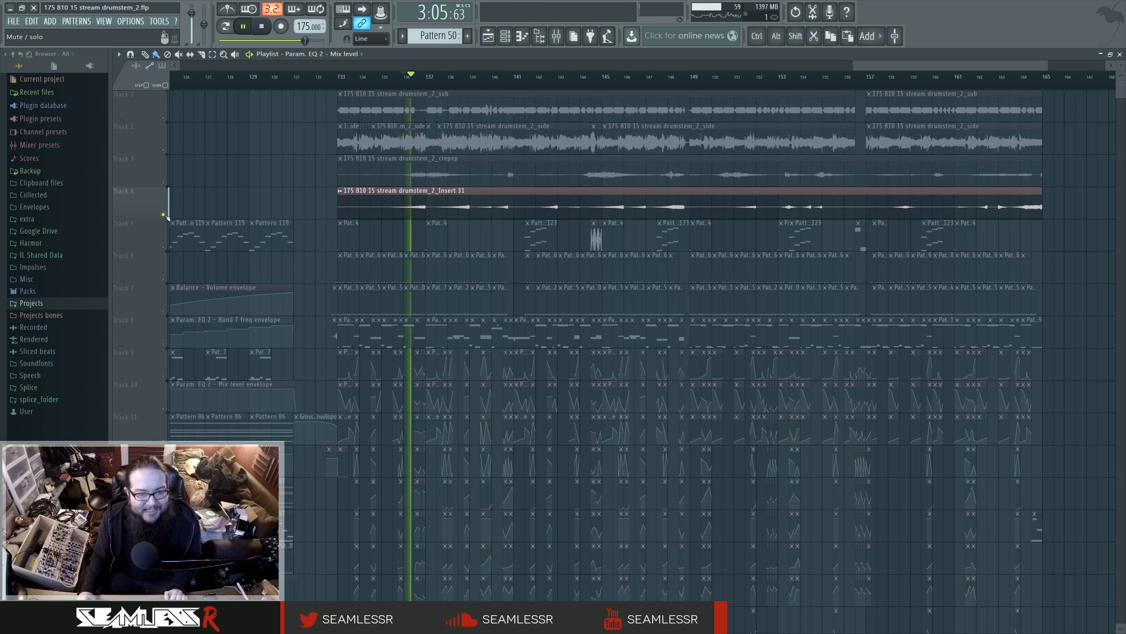
key("space")
right_click(163, 215)
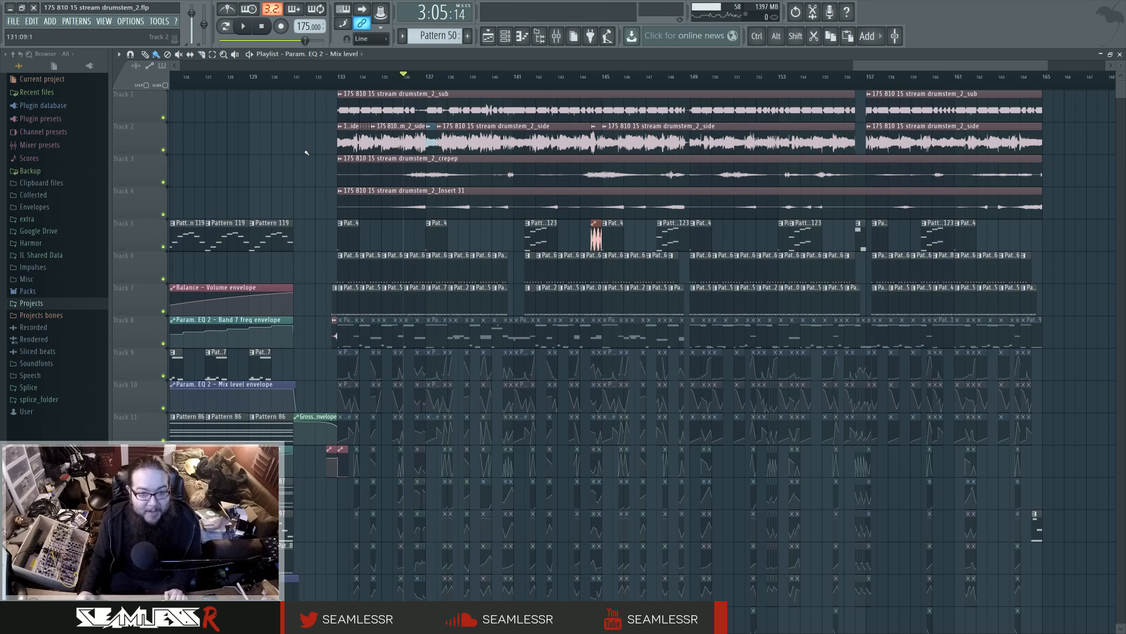
Delete the drumstem_2_sub and drumstem_2_side clips on tracks 1 and 2 between bars 133 and 165, and check the muted clips below.
mouse_move(332, 118)
left_mouse_down()
mouse_move(966, 118)
mouse_move(343, 143)
left_mouse_up()
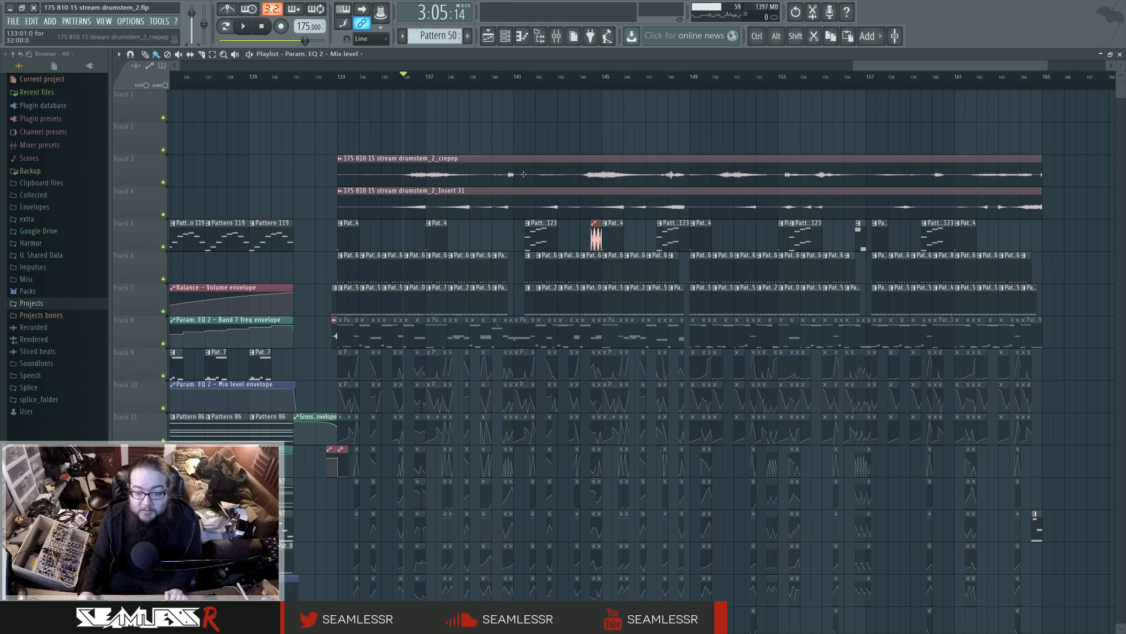
scroll(525, 175, "down", 2)
scroll(525, 175, "down", 9)
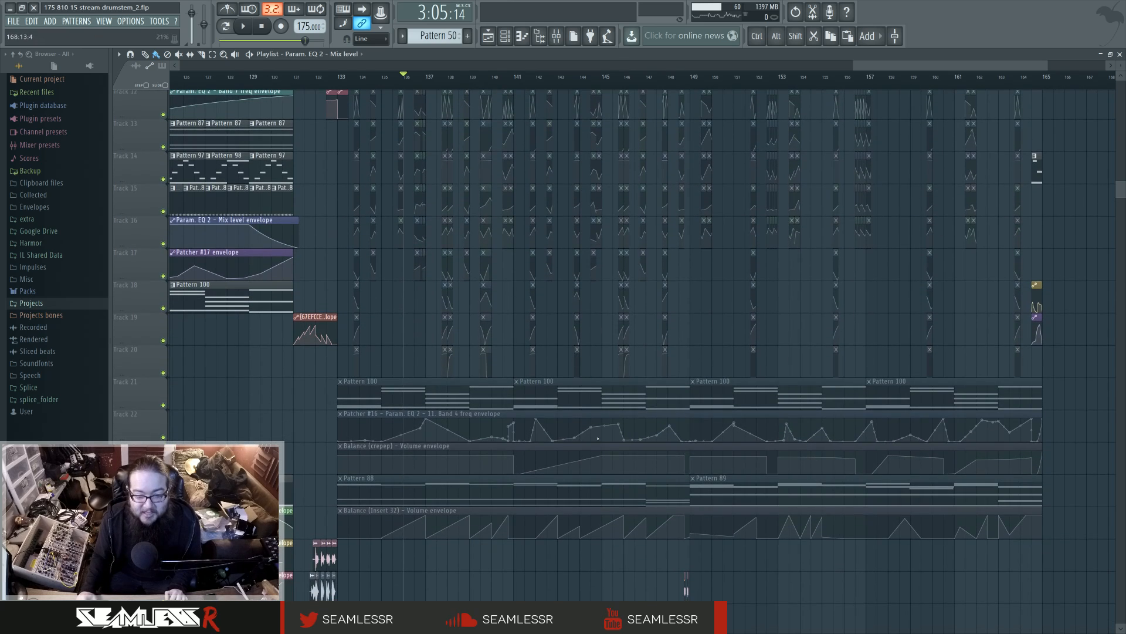
scroll(593, 415, "down", 4)
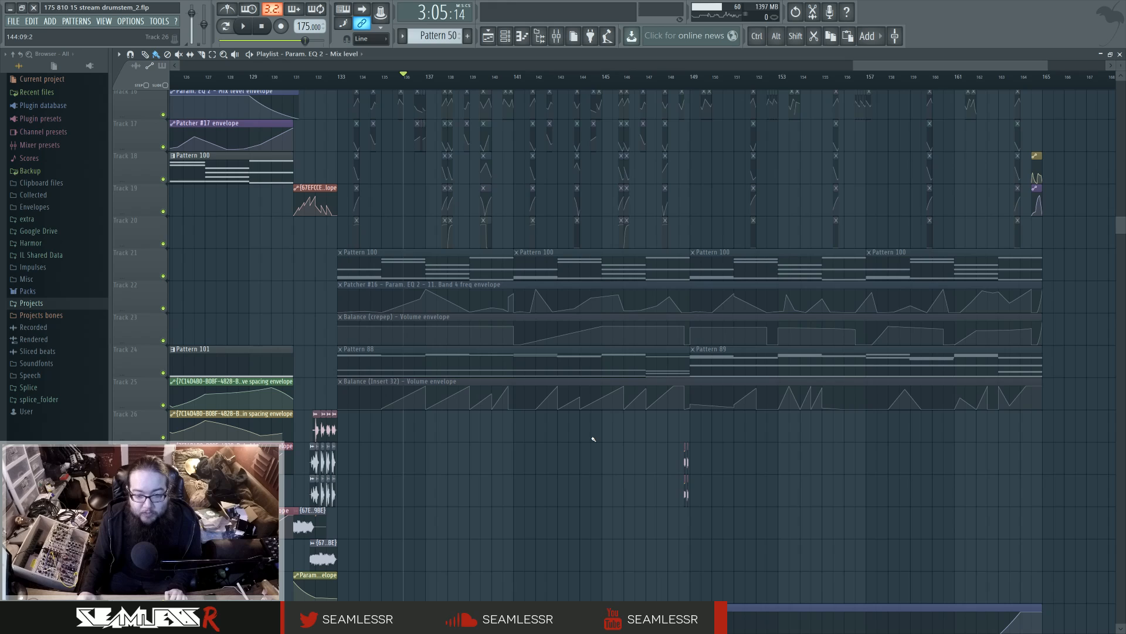
scroll(593, 439, "down", 1)
scroll(593, 439, "up", 16)
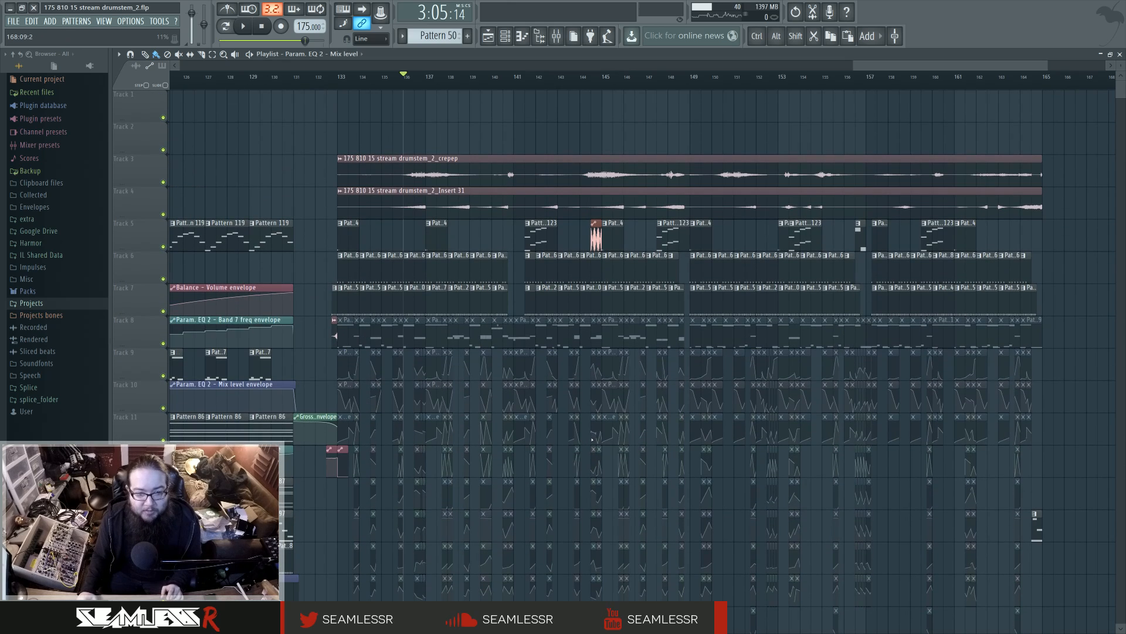
Unmute the pattern and automation clips on tracks 8 to 20 between bars 133 and 165.
scroll(398, 352, "down", 3)
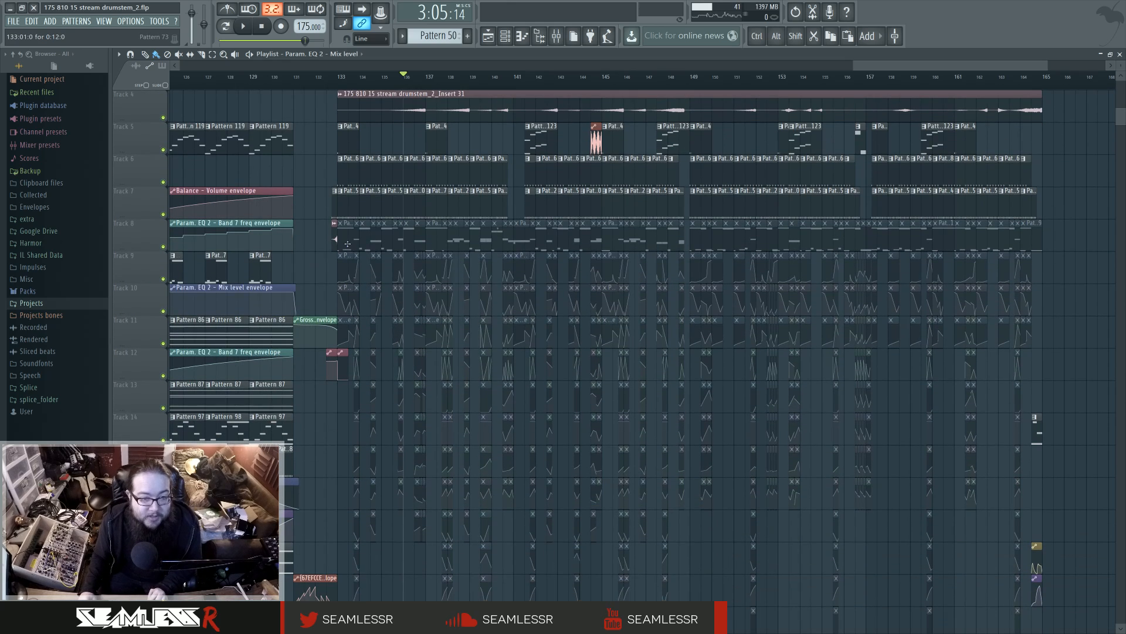
mouse_move(347, 243)
left_mouse_down()
mouse_move(1000, 240)
mouse_move(698, 271)
mouse_move(322, 284)
mouse_move(997, 299)
mouse_move(471, 338)
left_mouse_up()
left_click_drag(404, 364, 1100, 378)
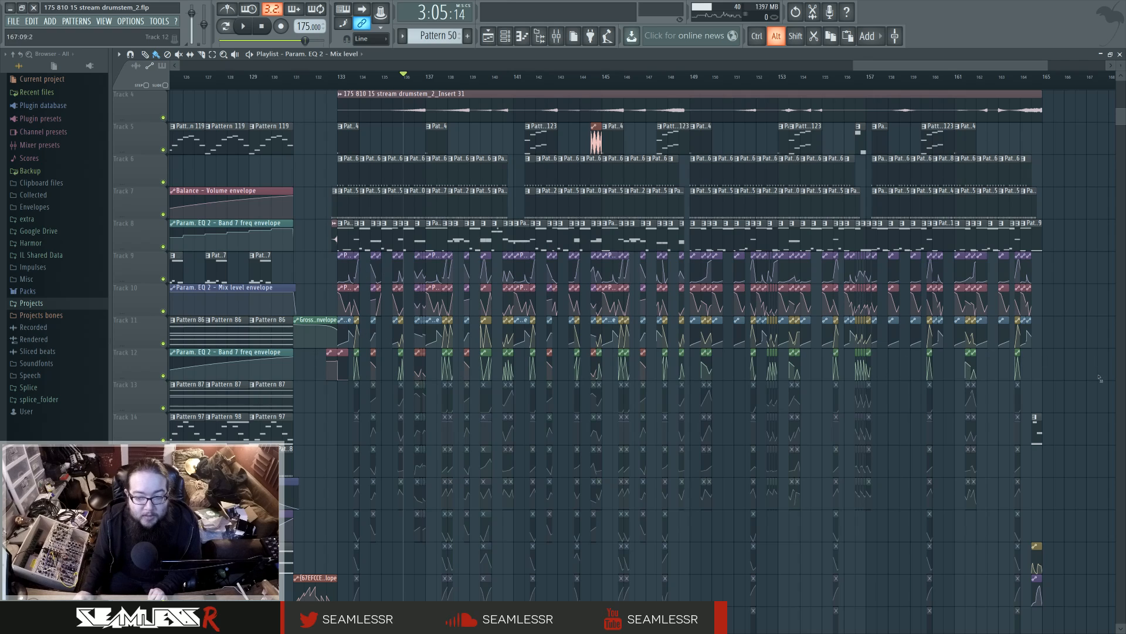
mouse_move(1006, 398)
left_mouse_down()
mouse_move(446, 431)
mouse_move(528, 464)
mouse_move(444, 482)
left_mouse_up()
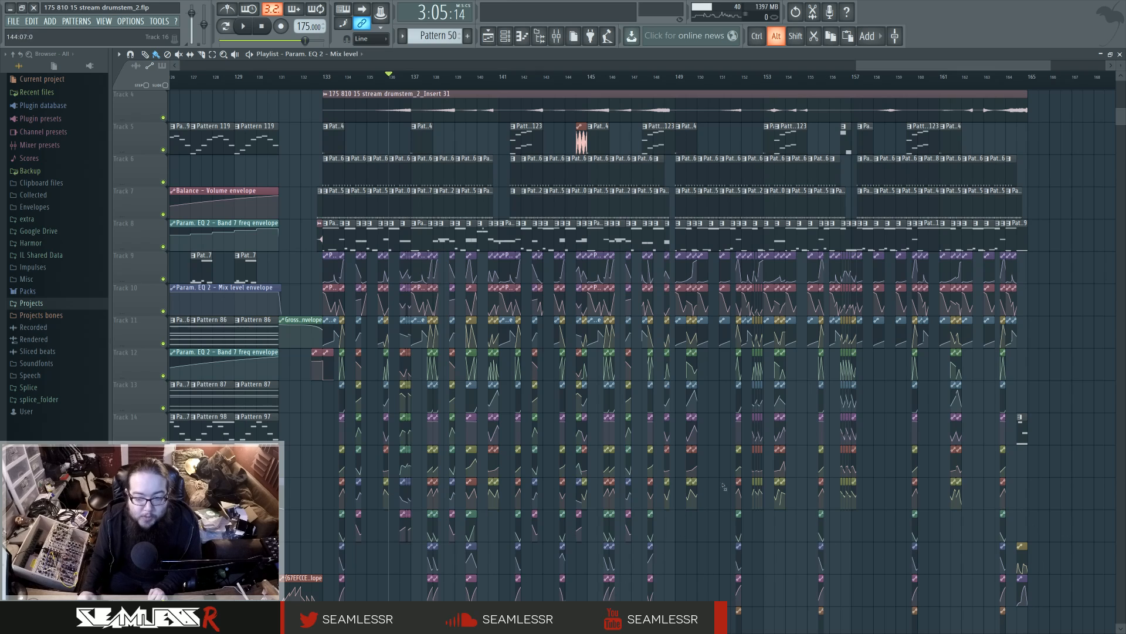
scroll(697, 400, "down", 8)
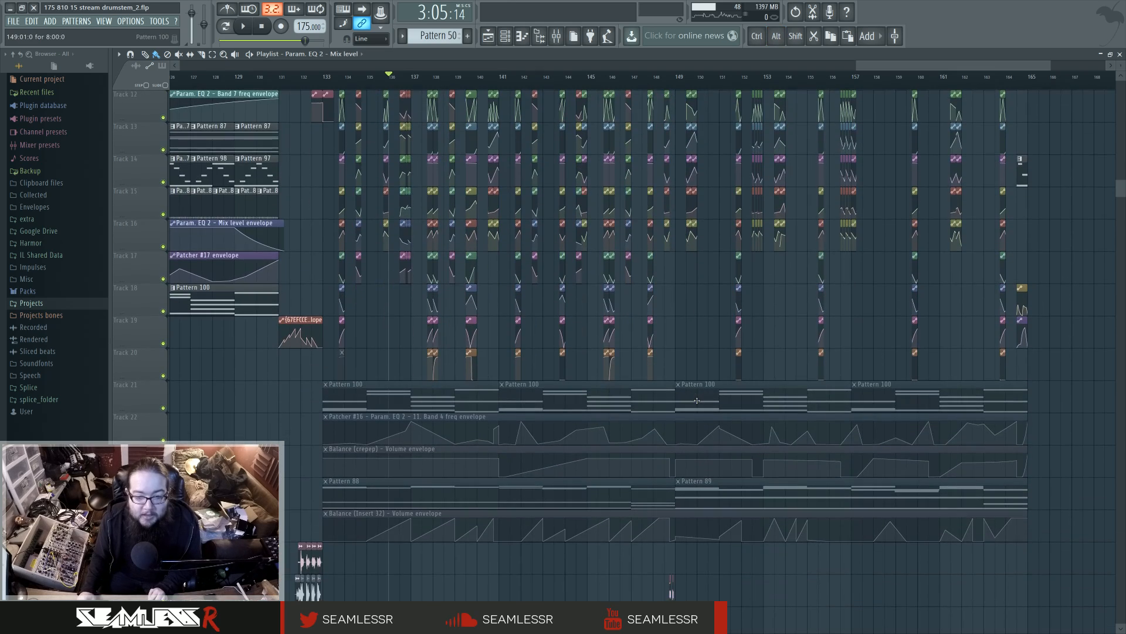
Play the copied section from bar 133 to hear its unmuted patterns and envelopes.
scroll(759, 376, "up", 10)
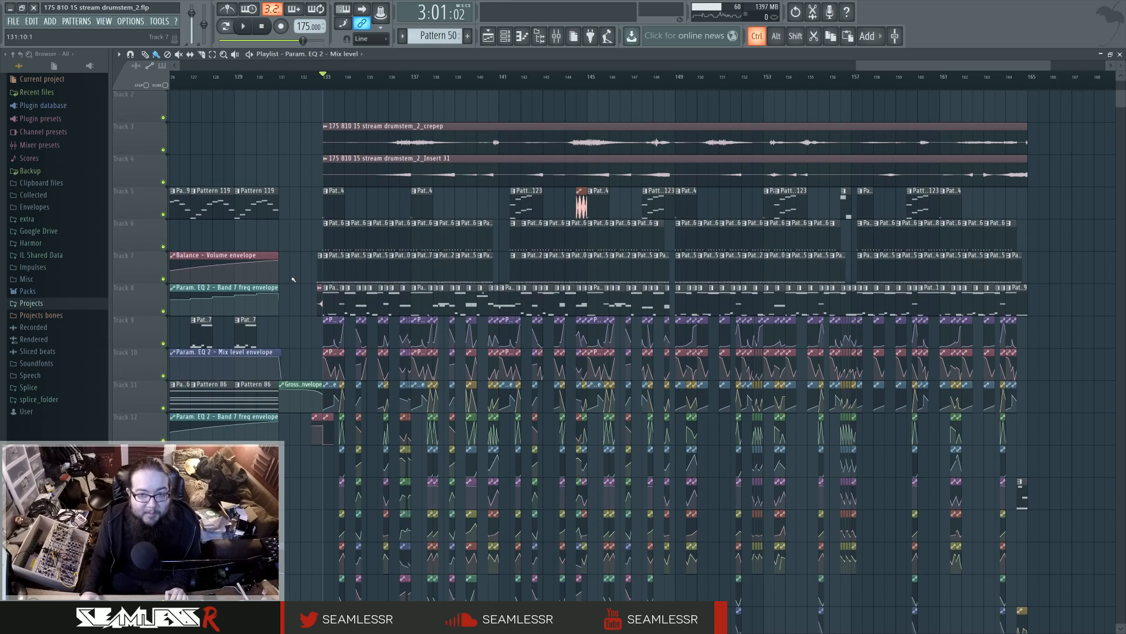
scroll(294, 279, "up", 3)
key("space")
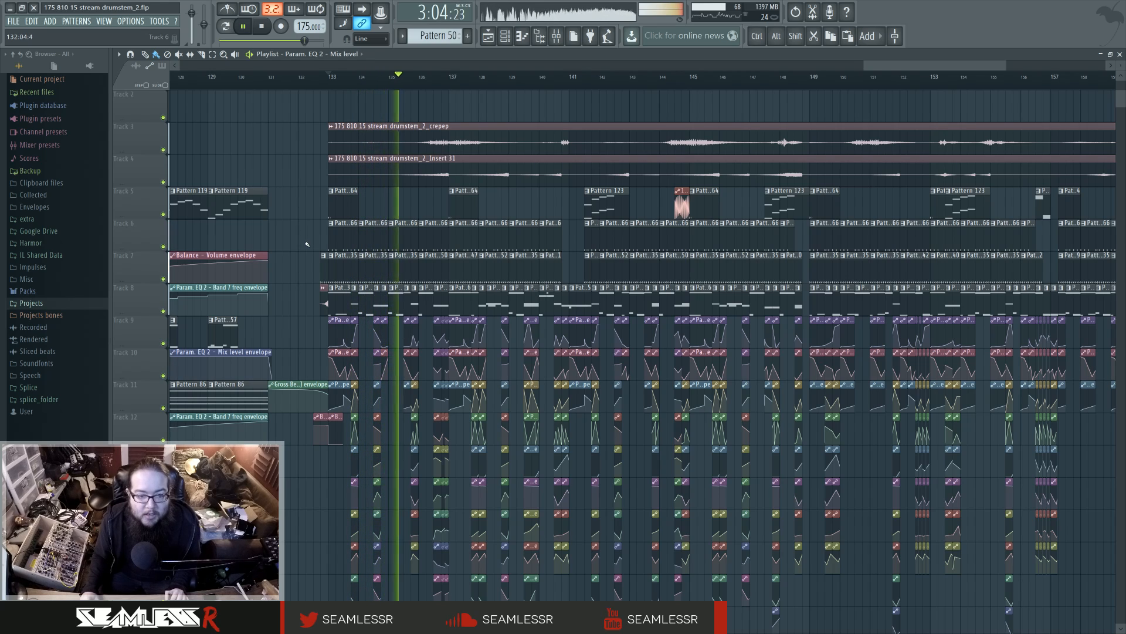
left_click_drag(307, 244, 383, 305)
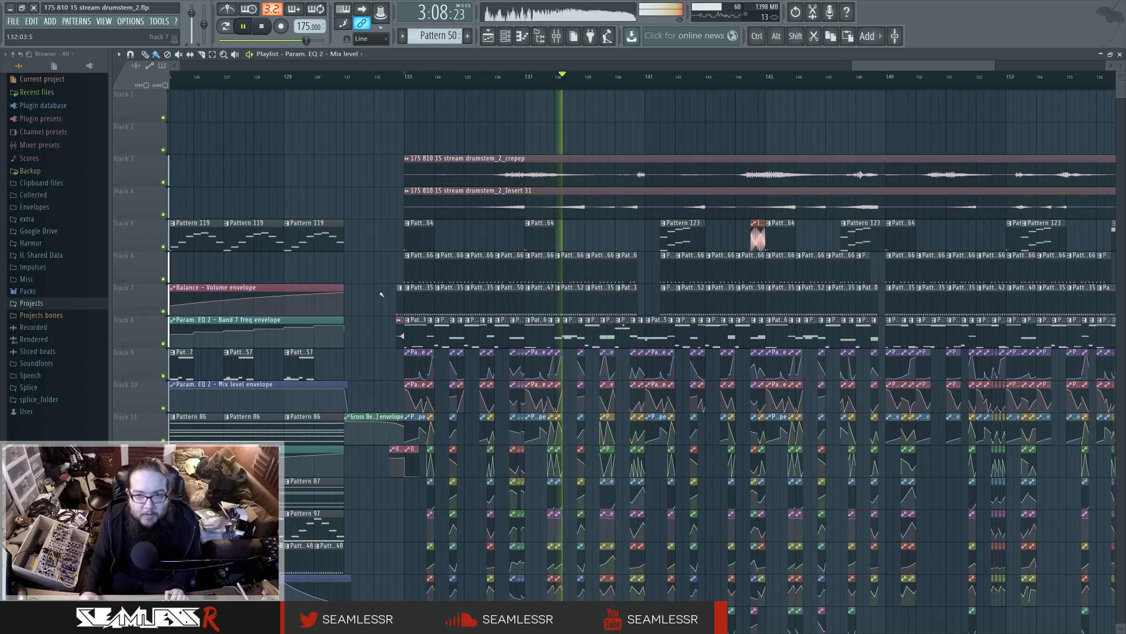
key("space")
Play the original drop from bar 51 to compare it with the copied section.
left_click_drag(382, 294, 708, 310)
scroll(709, 310, "down", 7)
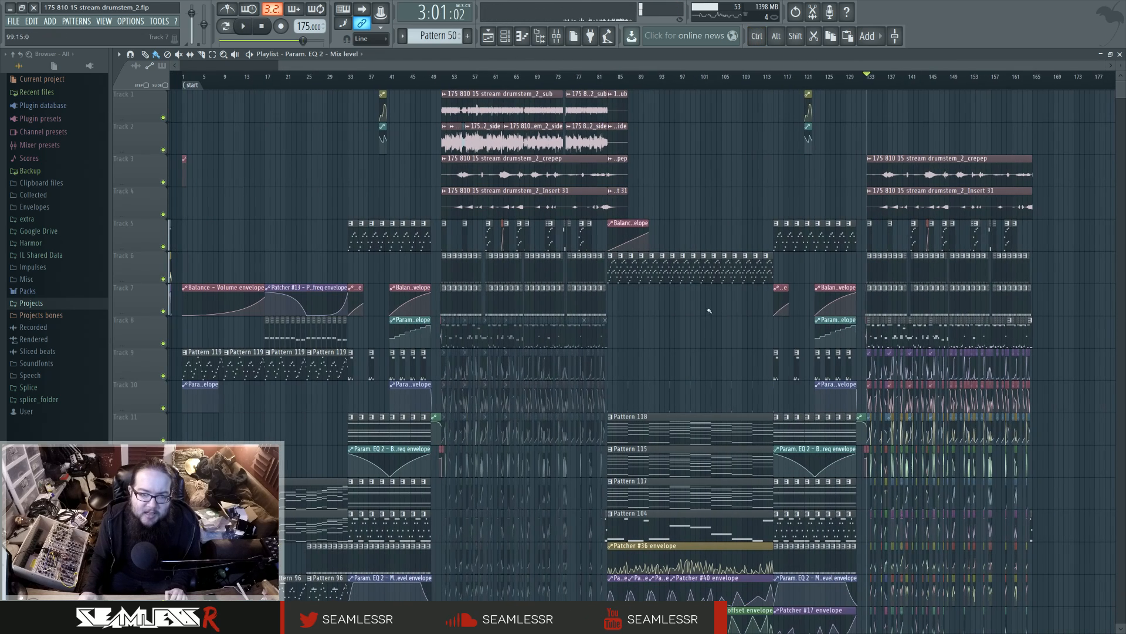
key("space")
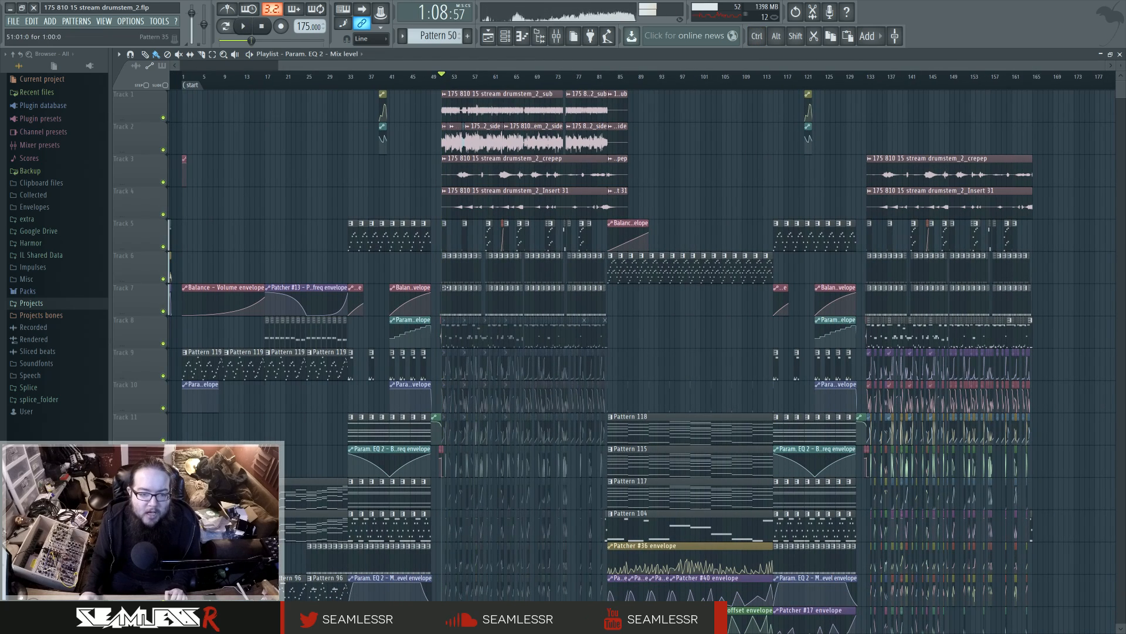
Open Pattern 35 from the original drop to examine its notes and channel rack, and play the drop from bar 51.
double_click(448, 298)
left_click(447, 298)
right_click(480, 293)
key("F6")
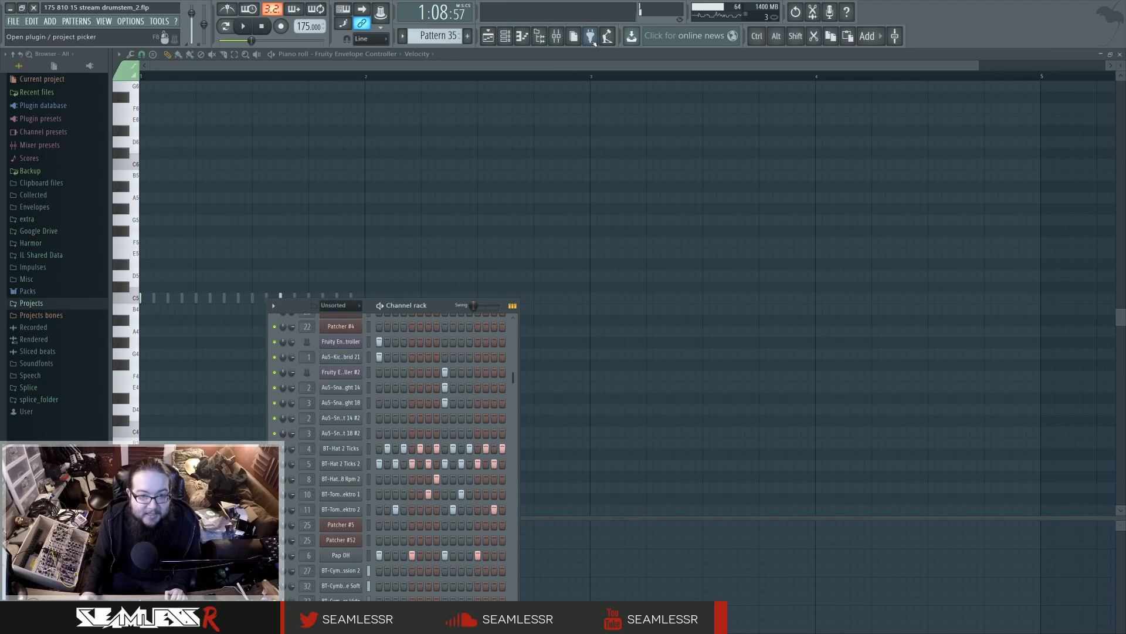
key("space")
key("F5")
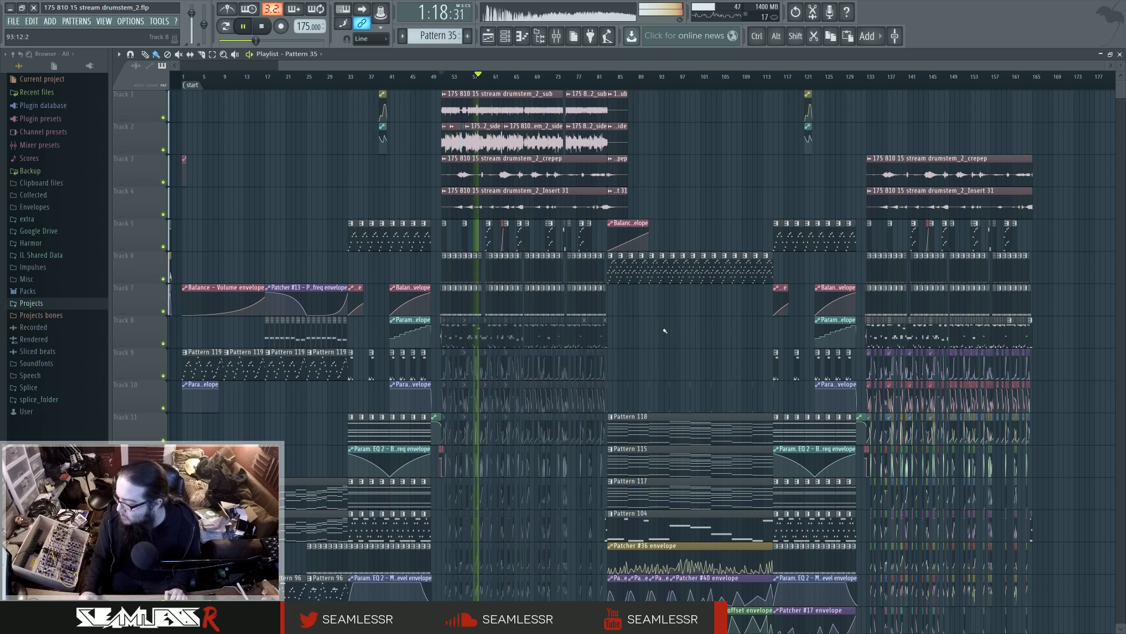
key("space")
Inspect the drumstem_2_side clip's channel settings and its mixer routing, checking the Patcher on Insert 18 and the effects on the side insert.
left_click(477, 135)
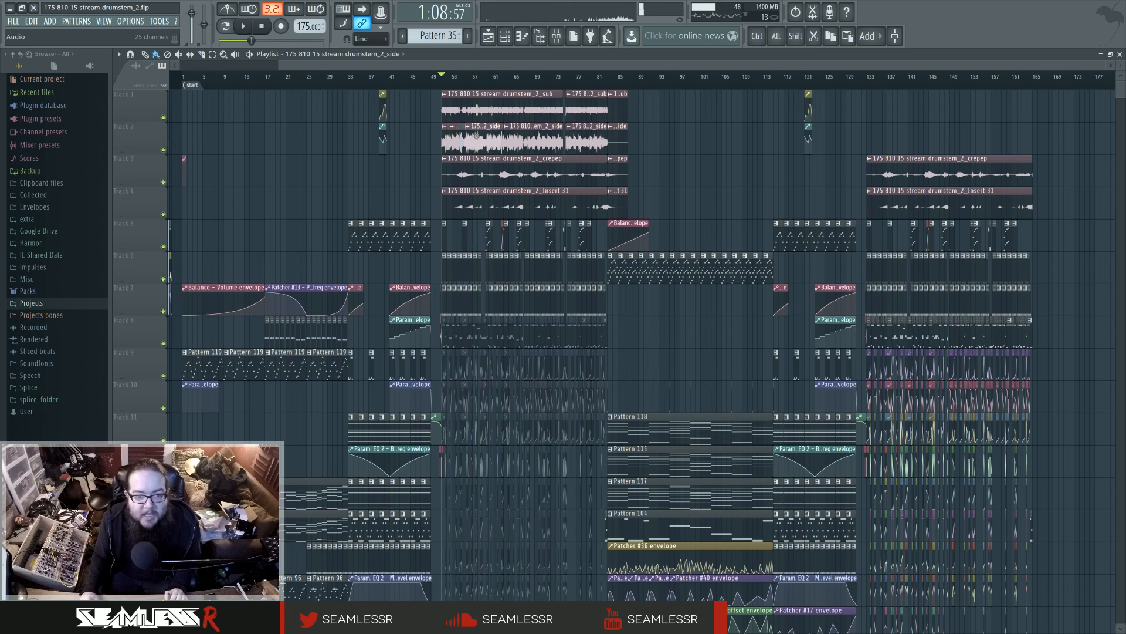
double_click(476, 135)
left_click(557, 37)
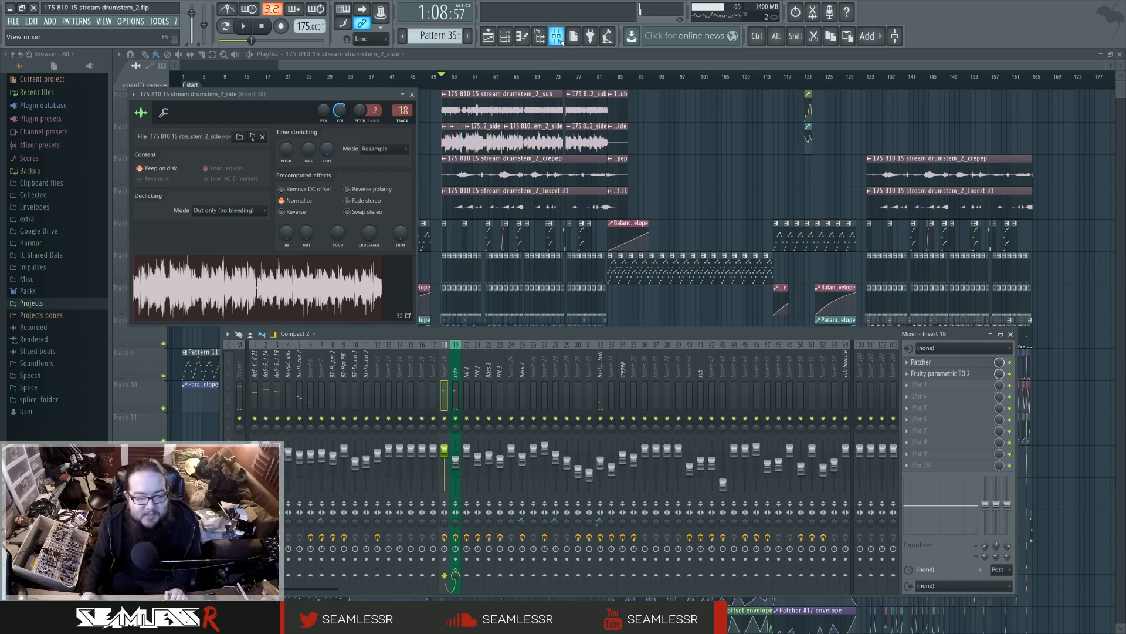
left_click(952, 362)
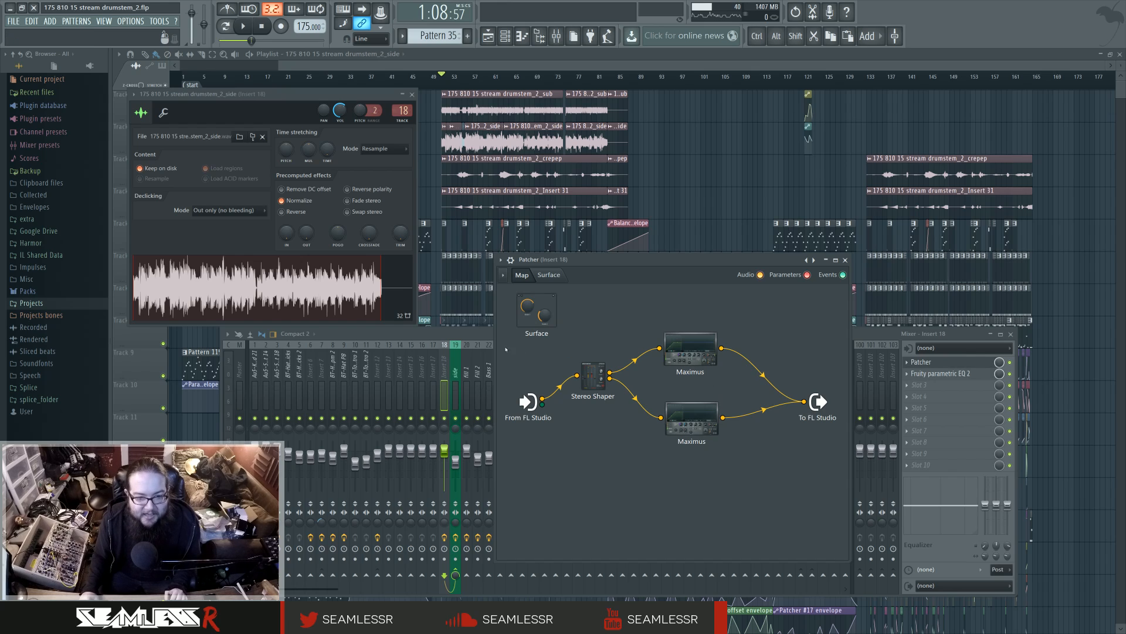
left_click(464, 333)
left_click(467, 370)
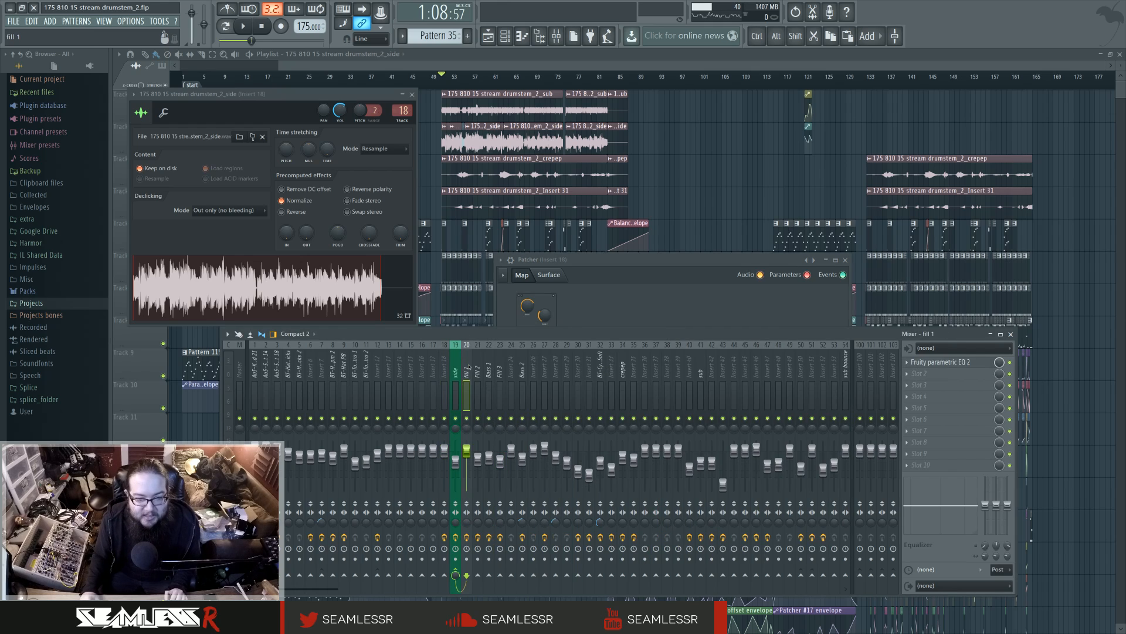
left_click(454, 375)
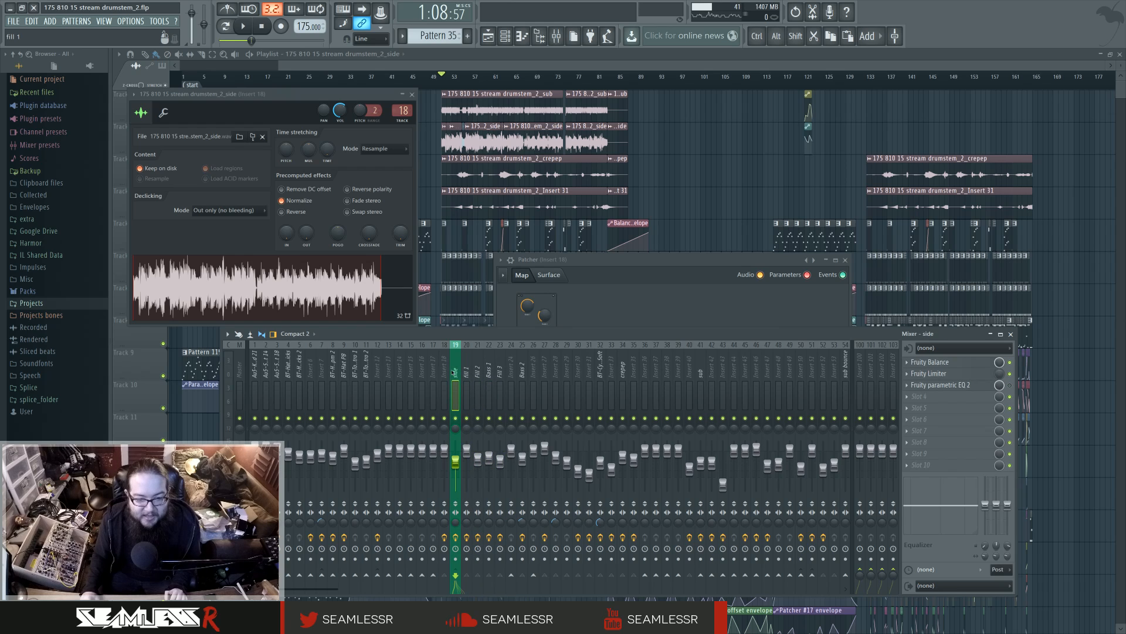
key("F12")
Examine the copied drop's clips around bar 133, and play from about bar 112 into the copied breakdown at bar 115.
scroll(998, 328, "up", 6)
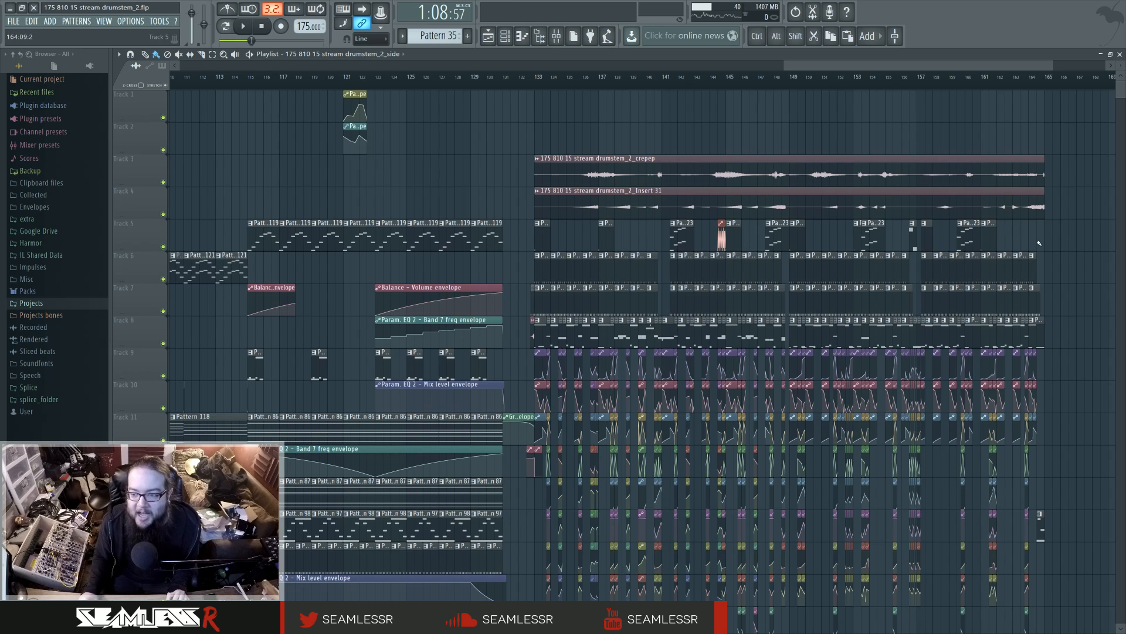
left_click_drag(1047, 230, 910, 230)
scroll(387, 124, "up", 2)
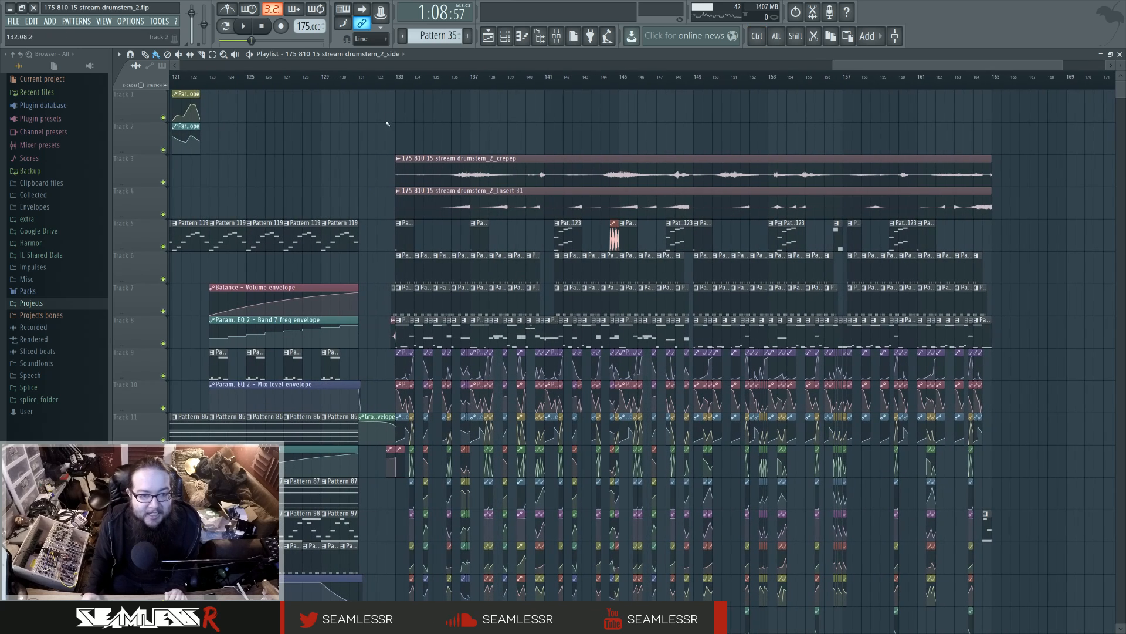
scroll(387, 80, "up", 8)
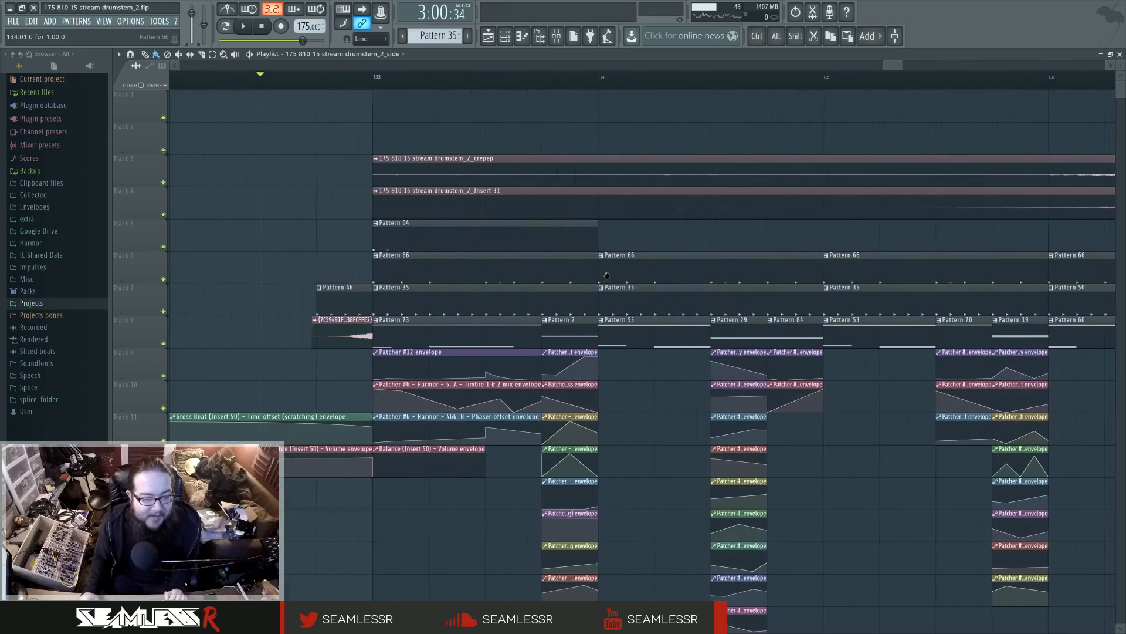
scroll(607, 276, "down", 7)
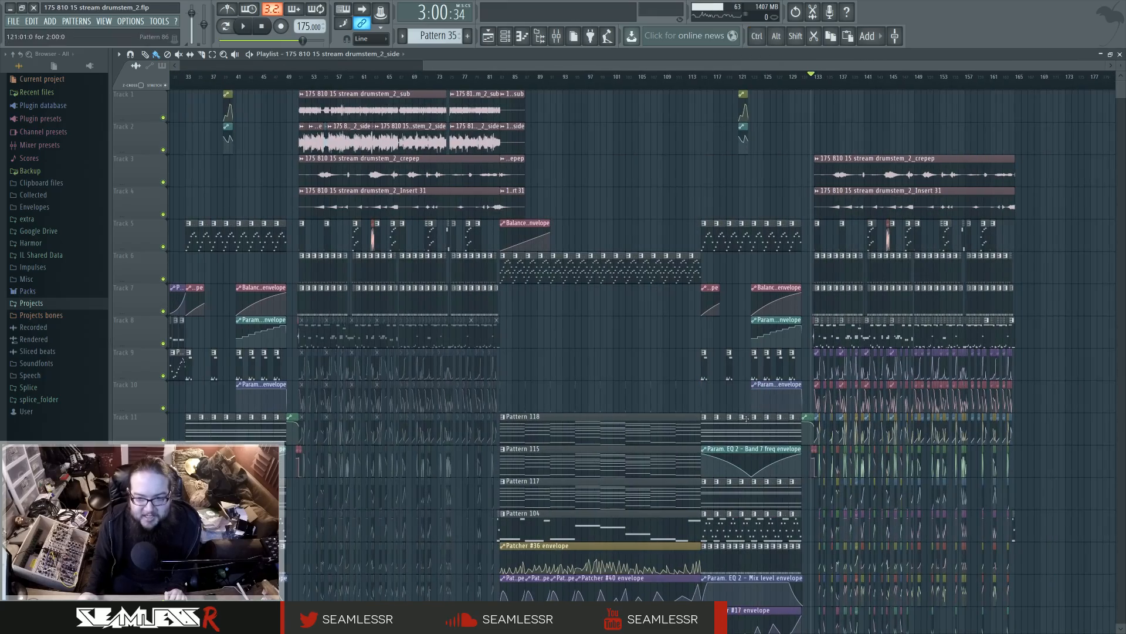
left_click(622, 80)
scroll(690, 326, "down", 3)
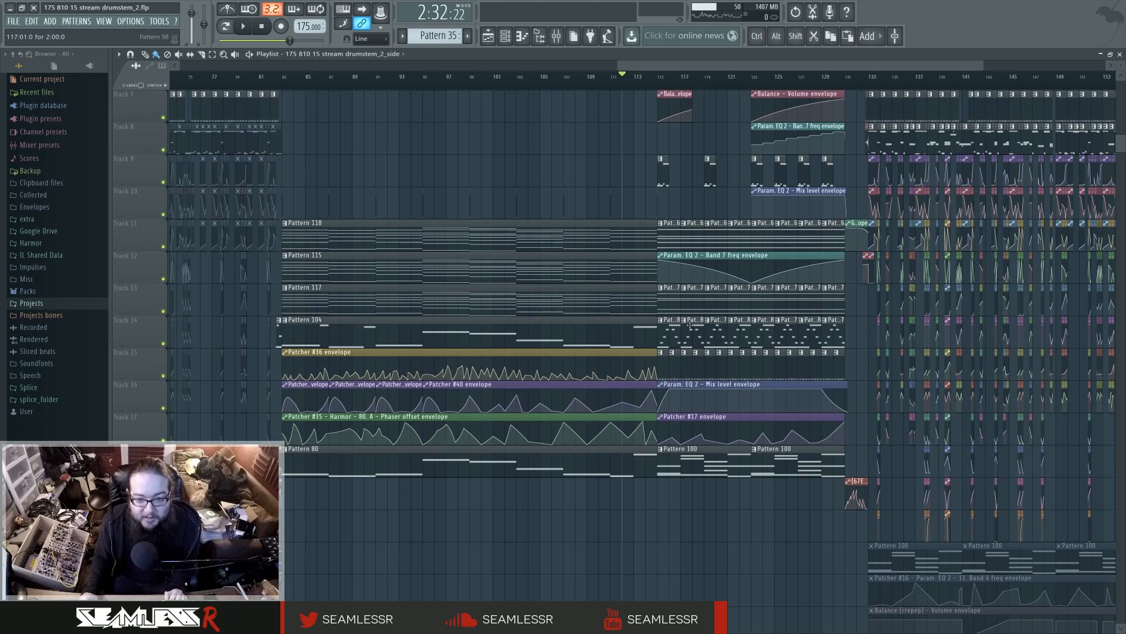
key("space")
scroll(695, 401, "up", 5)
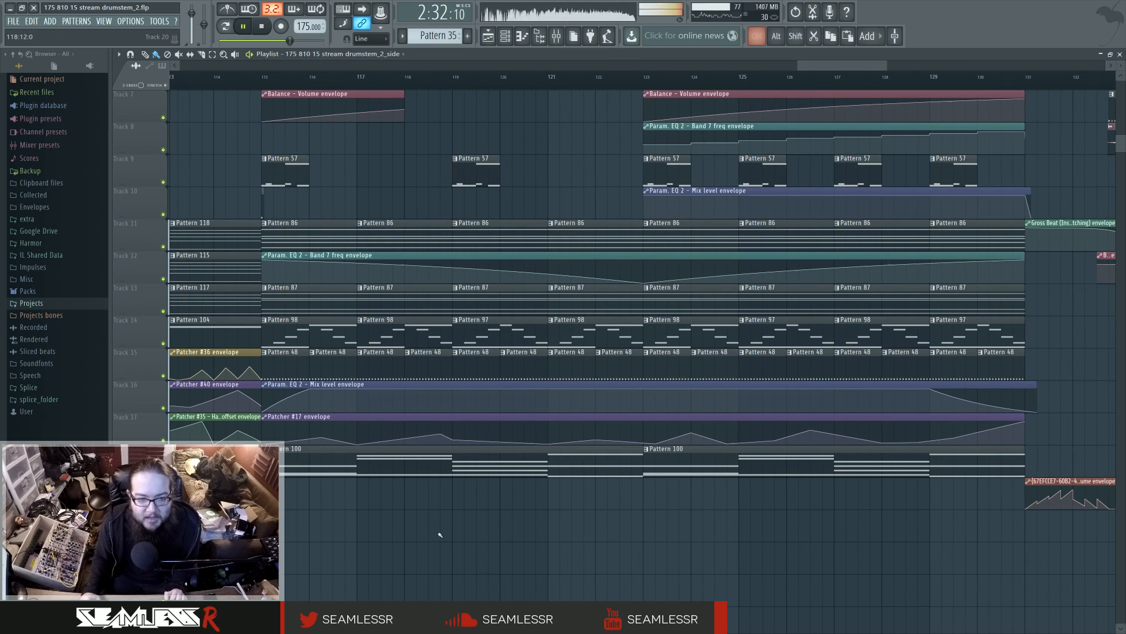
scroll(458, 533, "down", 3)
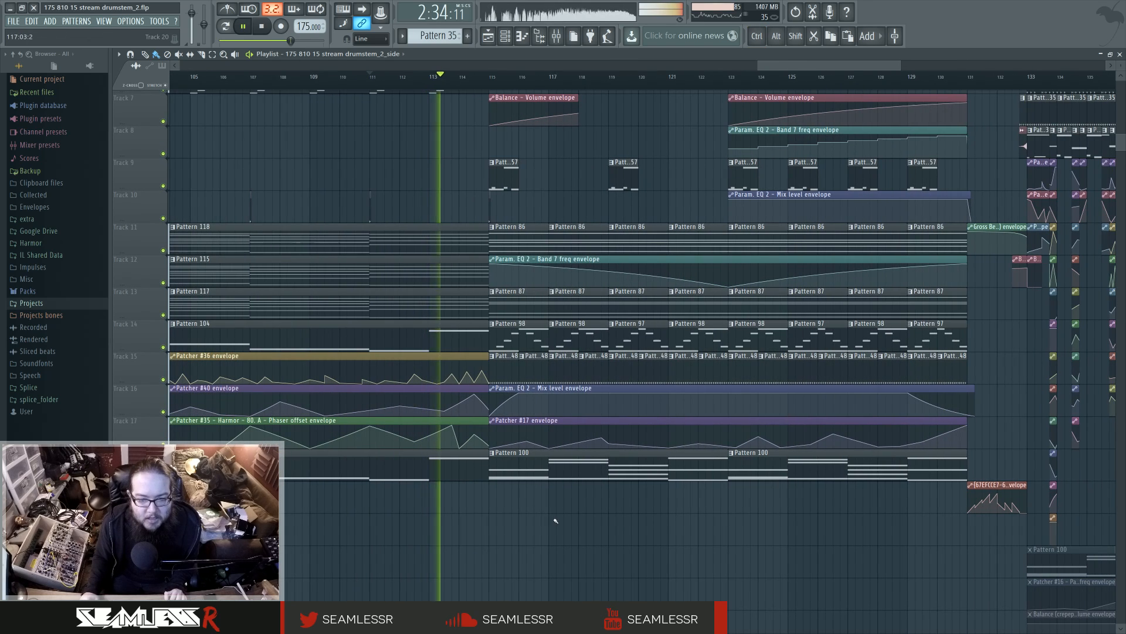
scroll(557, 531, "up", 2)
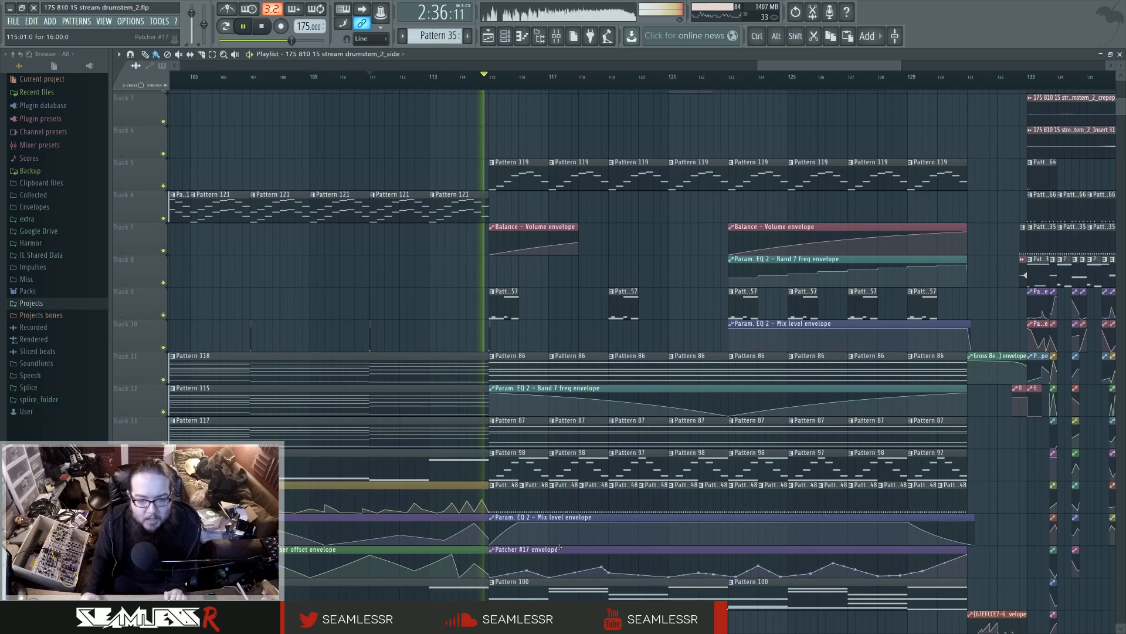
scroll(581, 545, "down", 1)
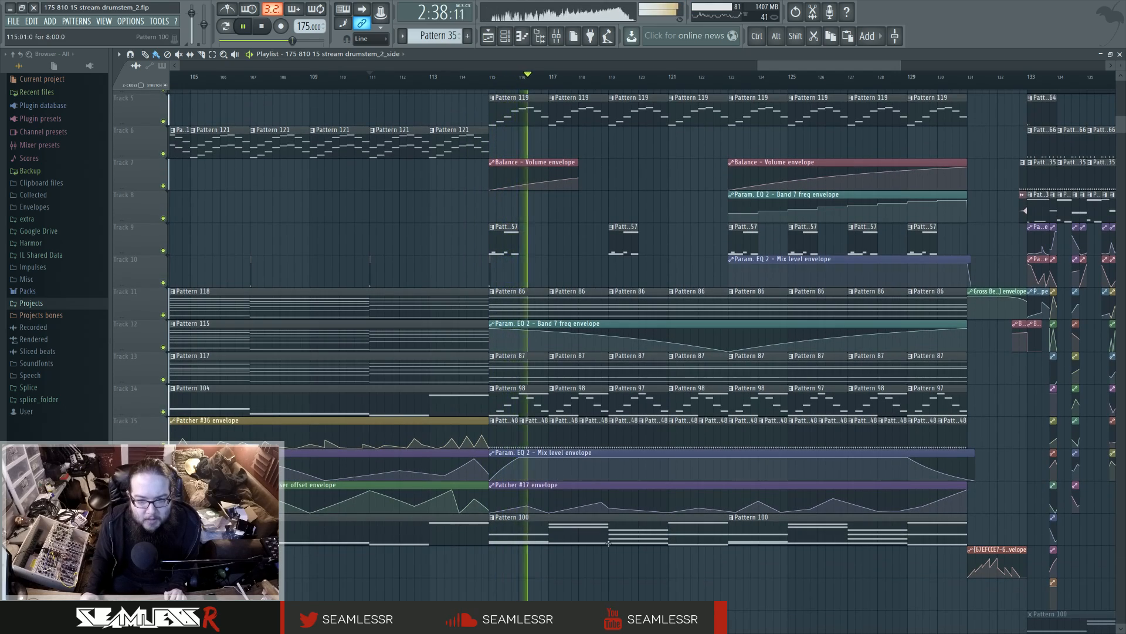
scroll(609, 543, "up", 2)
scroll(589, 528, "down", 1)
scroll(569, 513, "down", 5)
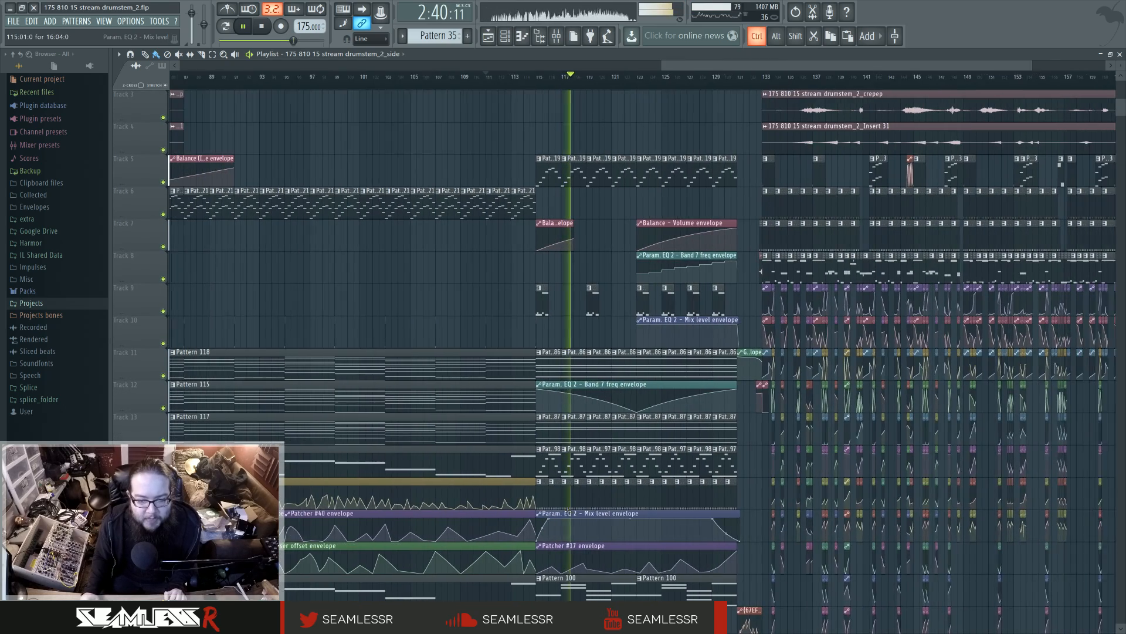
scroll(568, 511, "down", 1)
Extend the Pattern 119 clips on track 5 back to bar 111 and the Pattern 121 clips on track 6 forward to bar 129.
key("space")
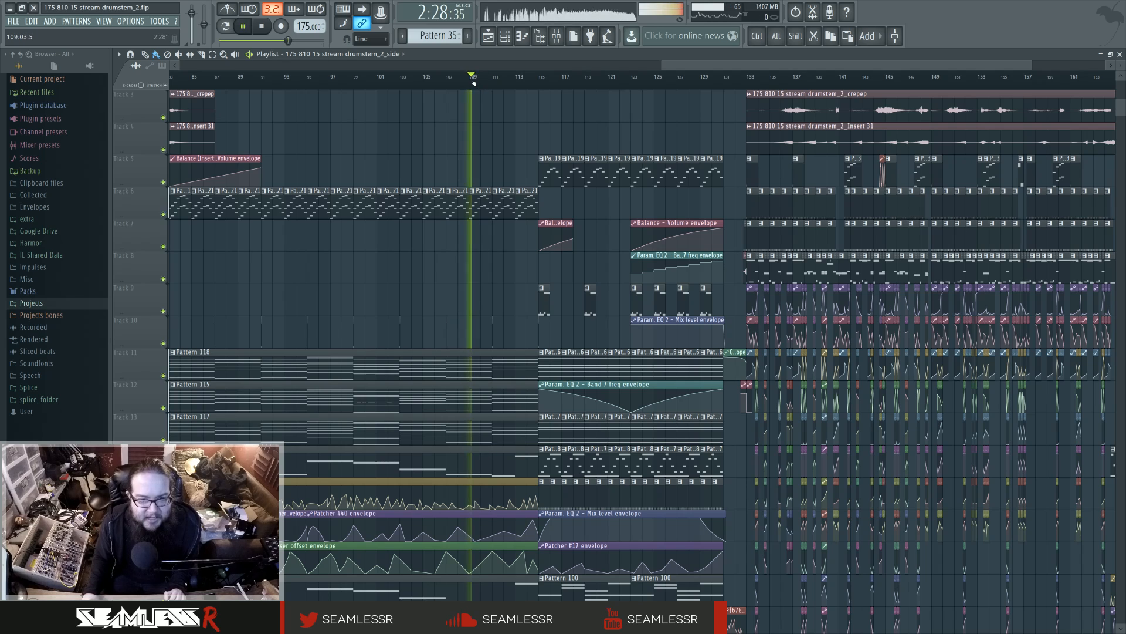
left_click(535, 202)
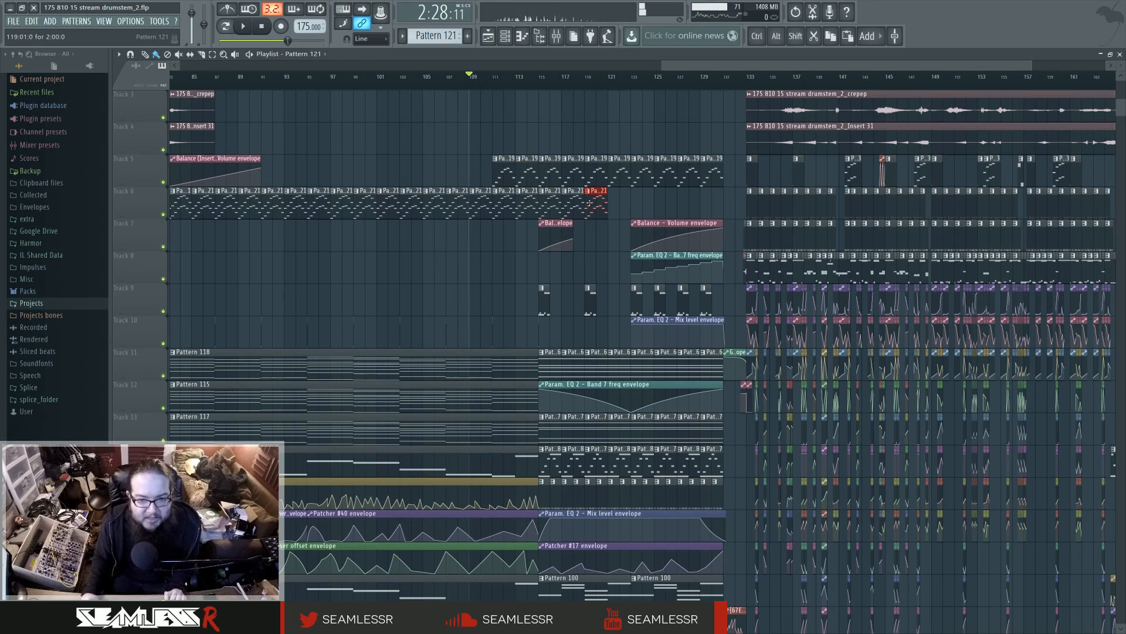
key("space")
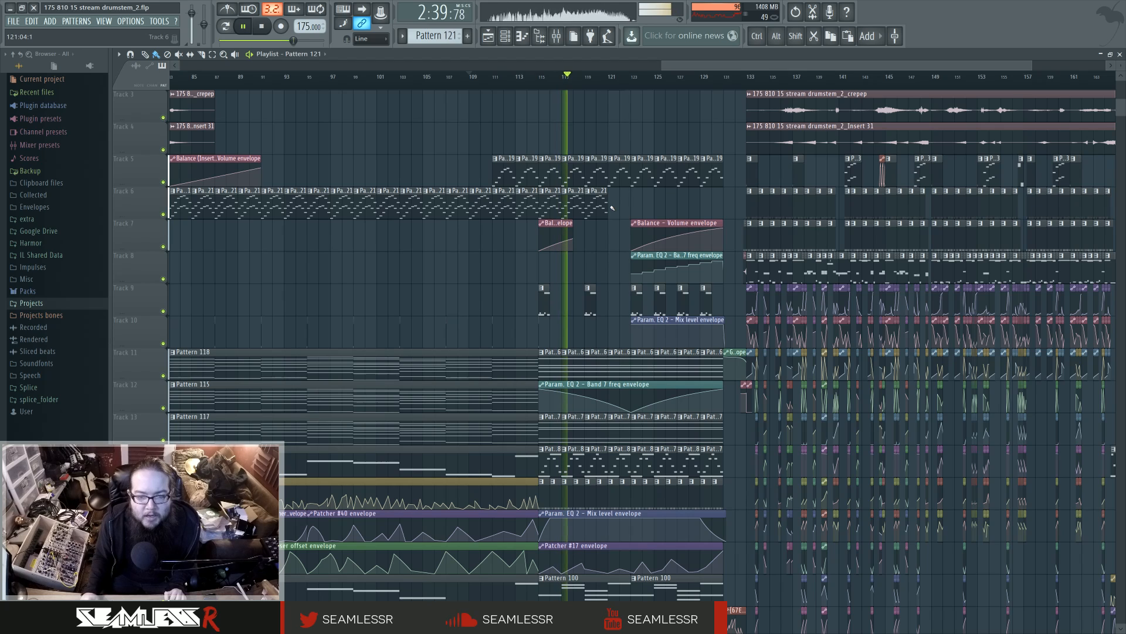
left_click_drag(612, 208, 680, 207)
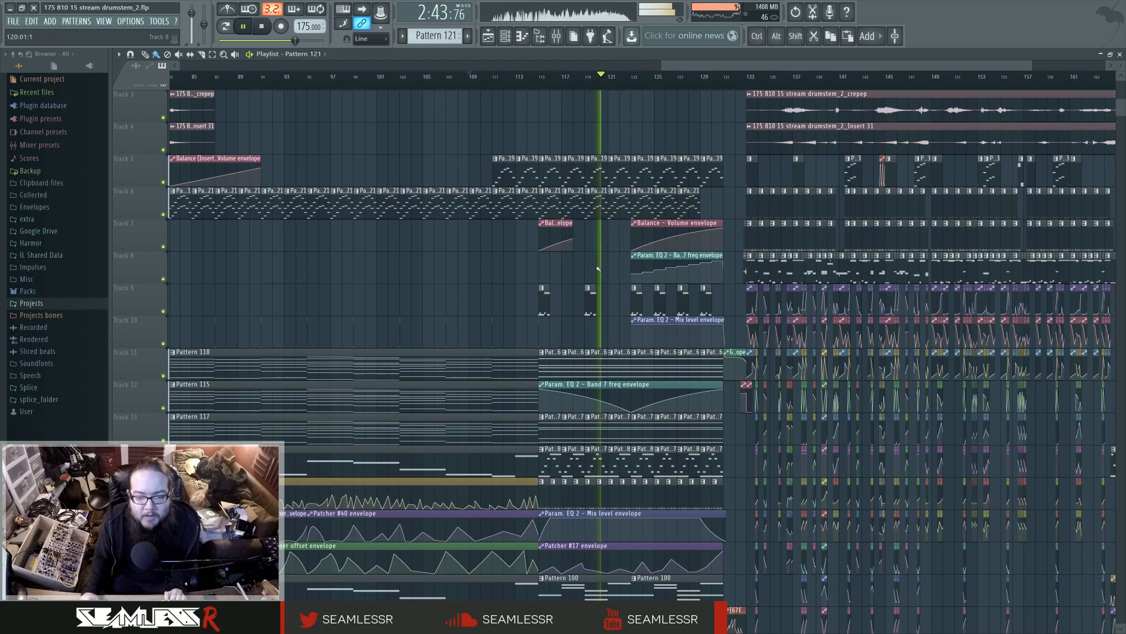
Play the overlapping melody patterns through to bar 132 while examining the breakdown's automation and the audio fill clips on the lower tracks.
scroll(599, 189, "down", 2)
left_click_drag(599, 189, 594, 164)
left_click_drag(640, 550, 548, 553)
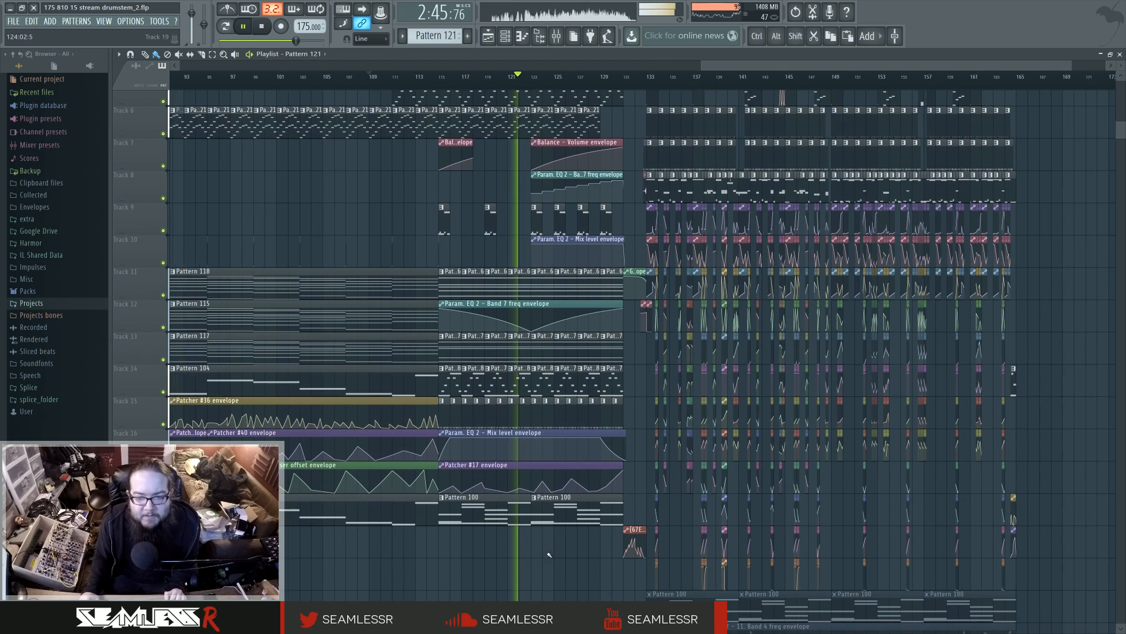
scroll(545, 557, "up", 5)
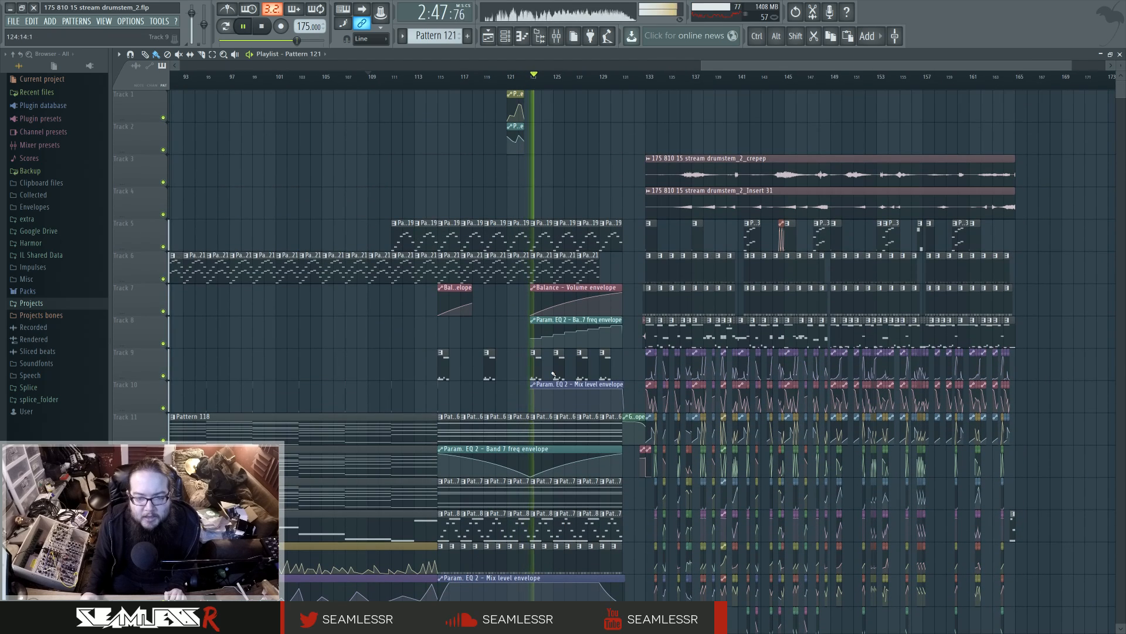
scroll(527, 341, "down", 3)
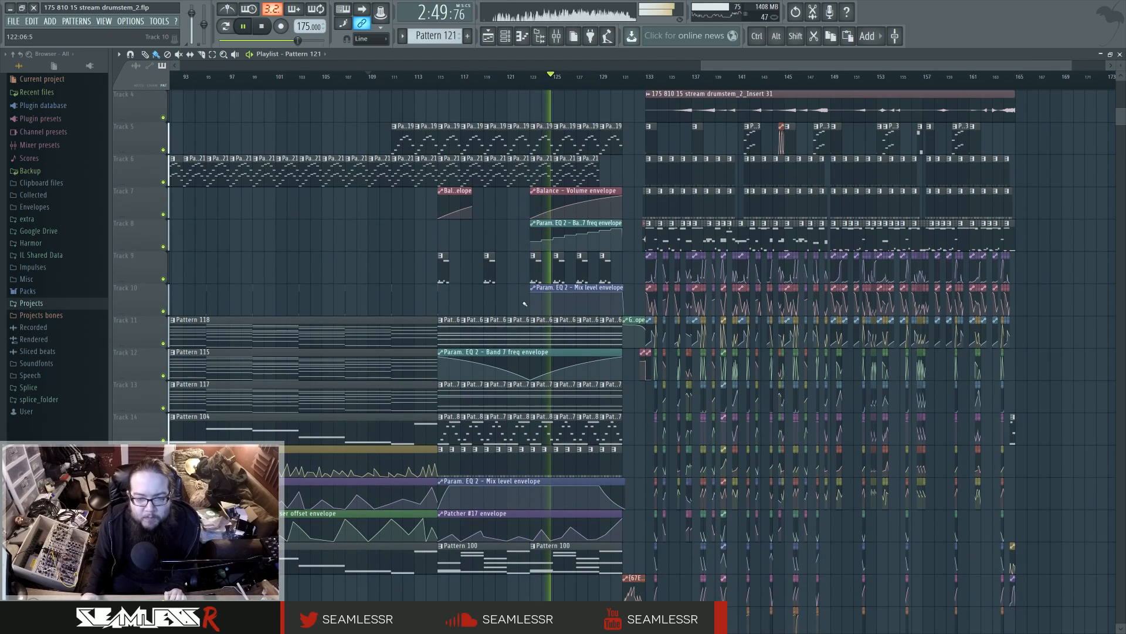
scroll(636, 416, "down", 11)
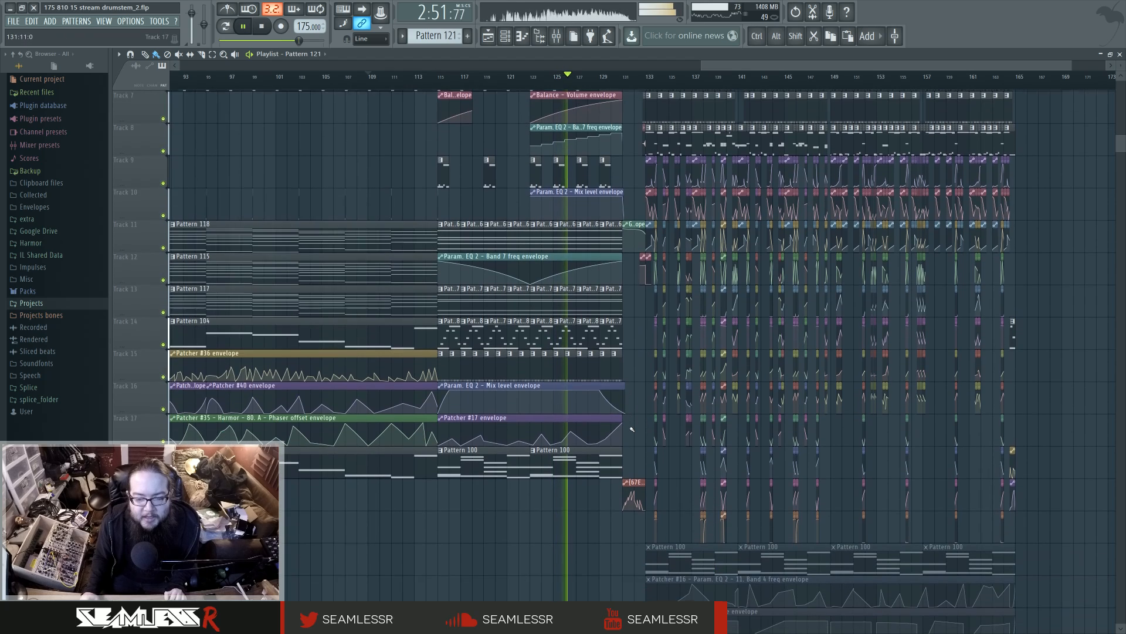
scroll(636, 416, "down", 6)
scroll(645, 411, "up", 8, "ctrl")
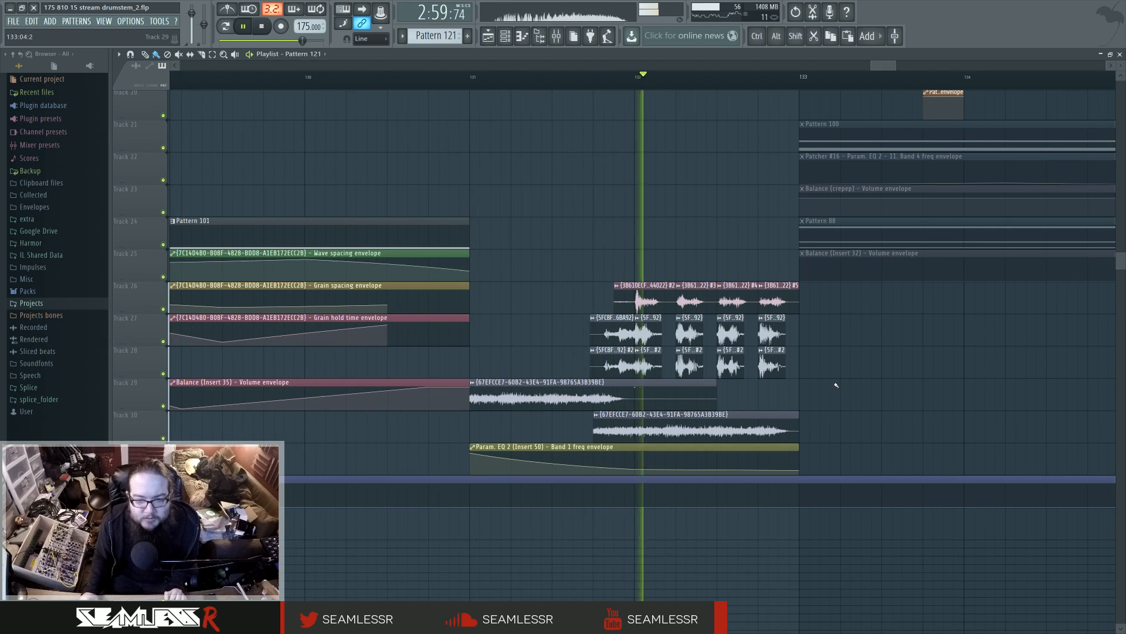
key("space")
Place a Balance (Insert 50) volume envelope clip on track 20 between bars 130 and 131 and play it into the fill.
scroll(656, 350, "down", 1)
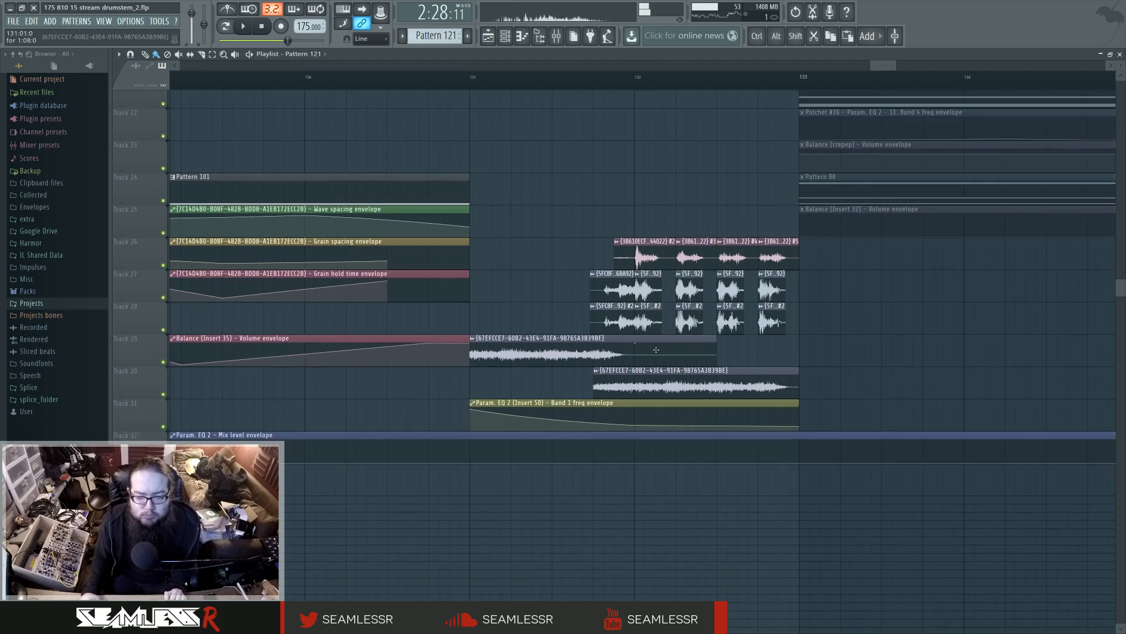
scroll(656, 350, "up", 19)
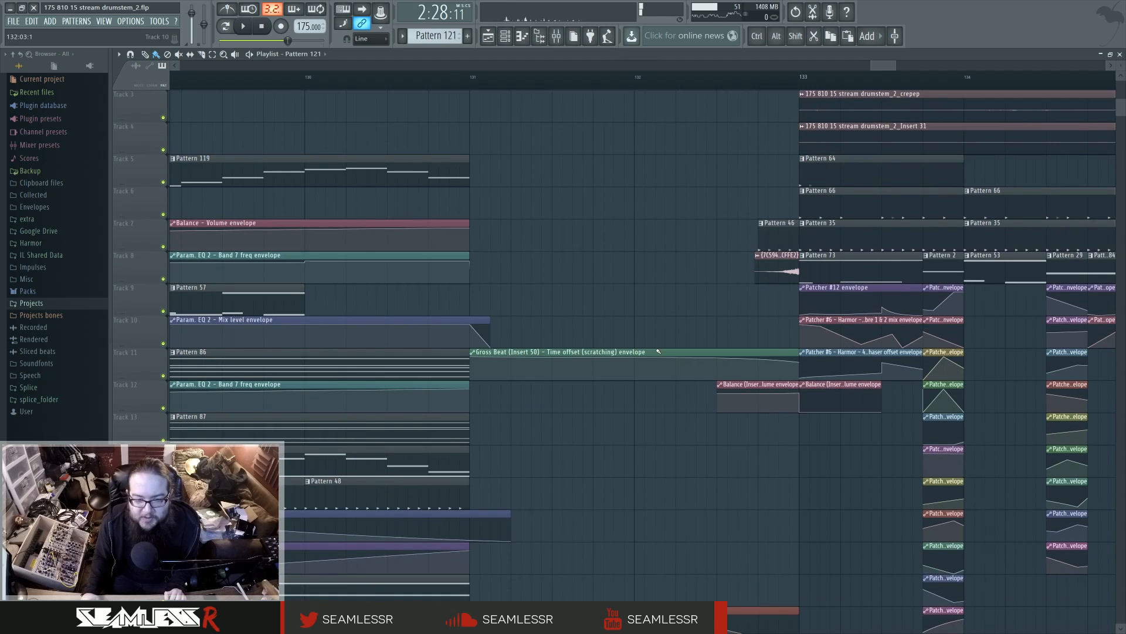
scroll(658, 351, "down", 3)
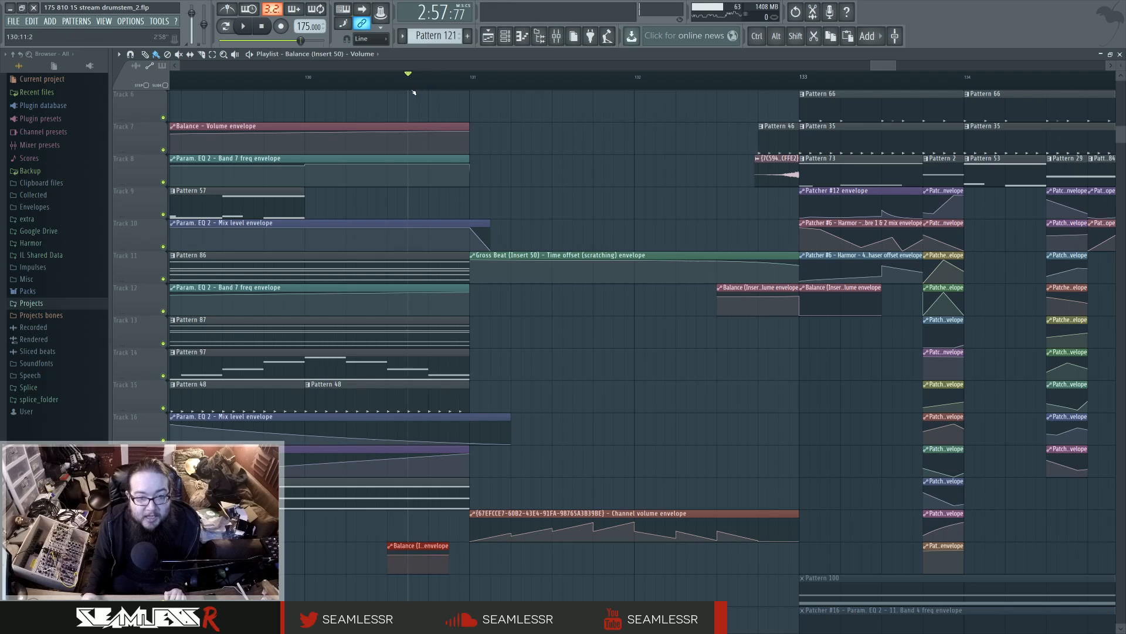
key("space")
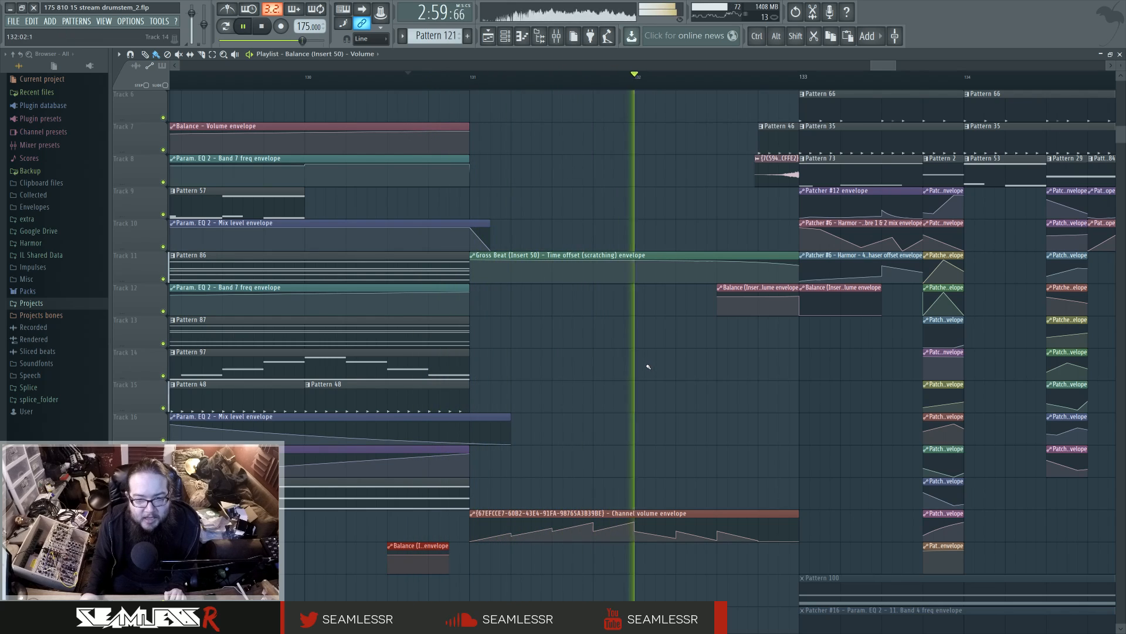
scroll(649, 366, "down", 13)
key("space")
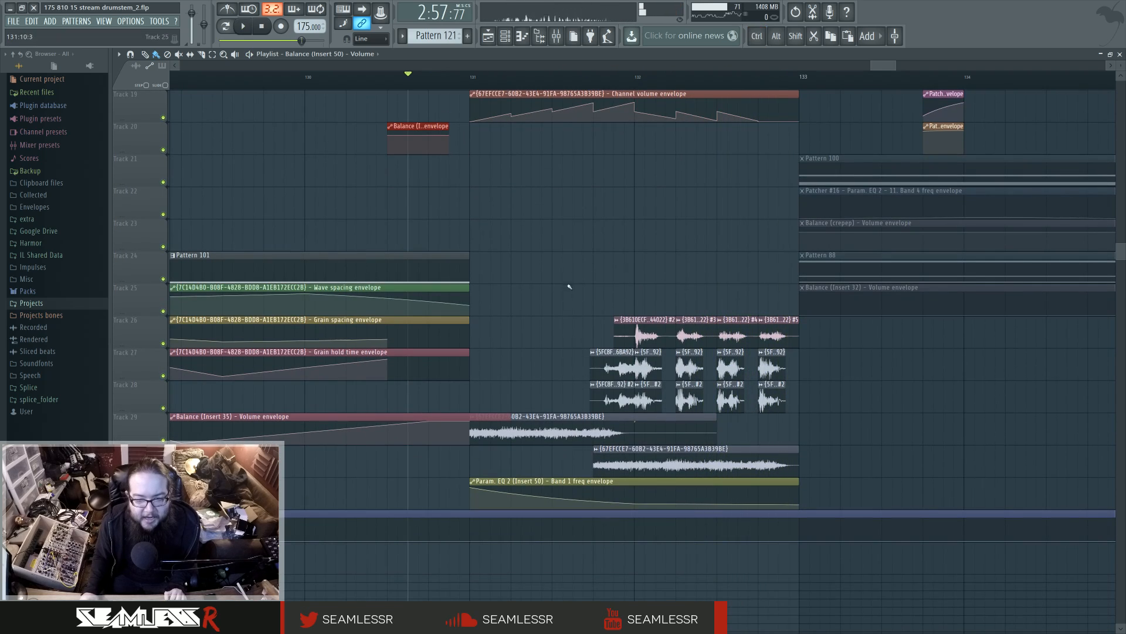
Replay the audio fill before bar 133, solo track 27, and unmute track 20 alongside it.
scroll(569, 286, "up", 2)
scroll(713, 321, "up", 2)
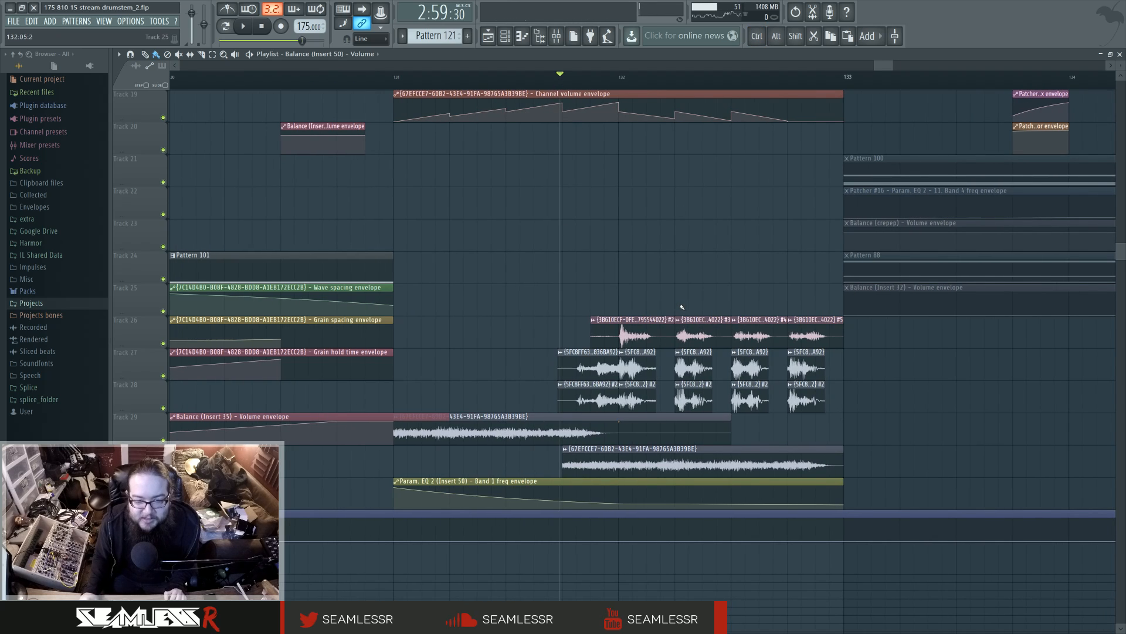
key("space")
key("space")
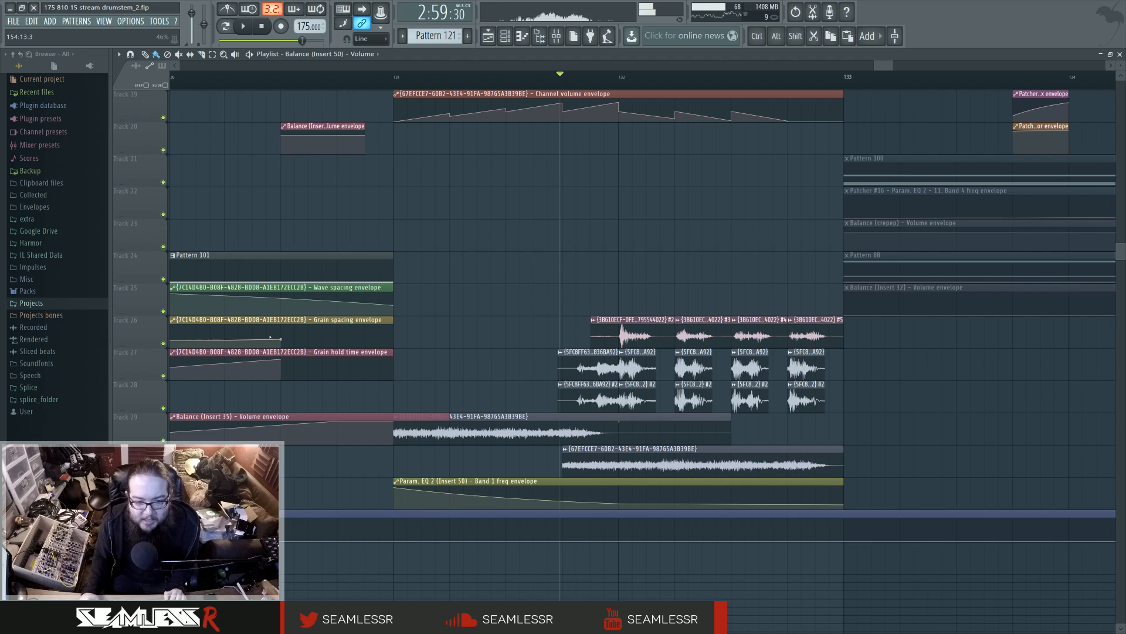
key("space")
right_click(163, 376)
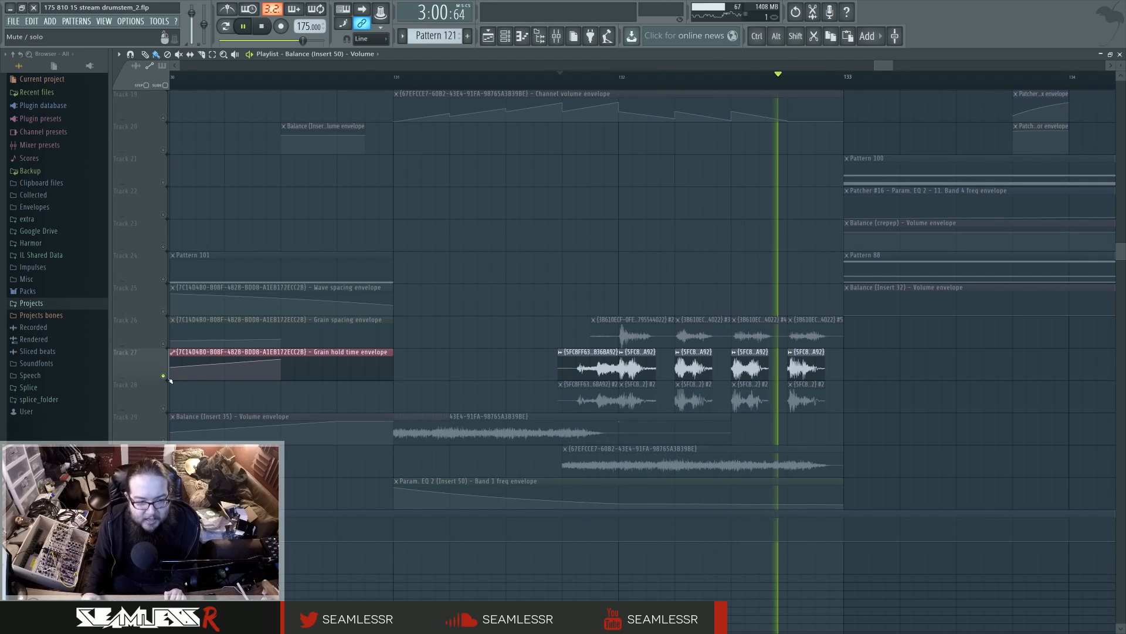
key("space")
left_click(164, 150)
key("space")
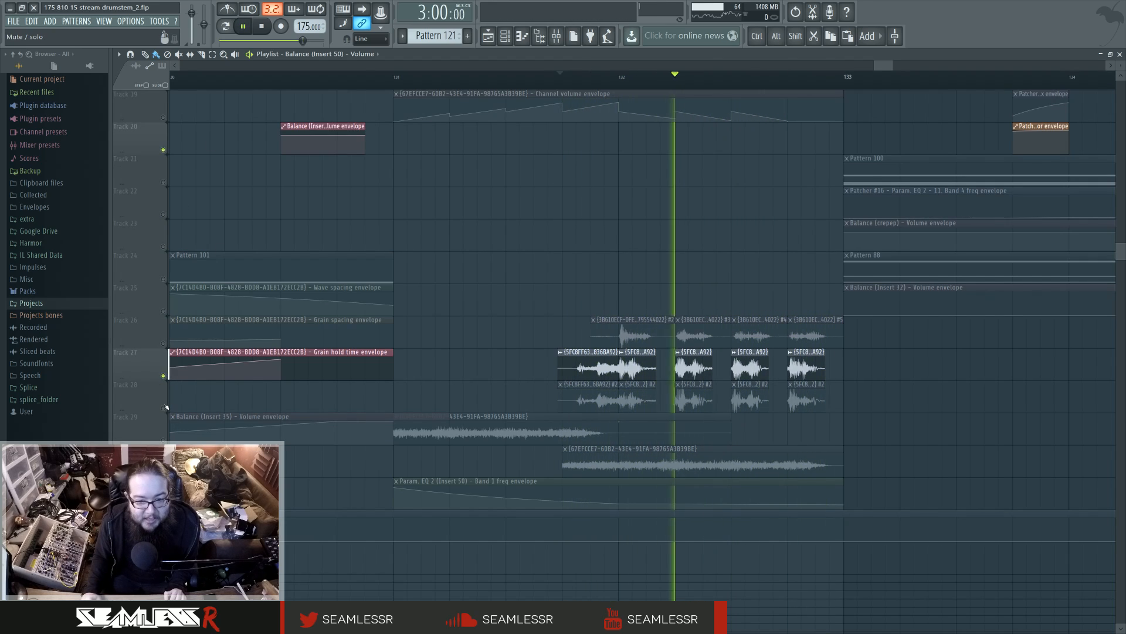
Stop playback and end the track 27 solo, enabling all playlist tracks again.
key("space")
right_click(163, 280)
right_click(163, 280)
scroll(520, 337, "up", 3)
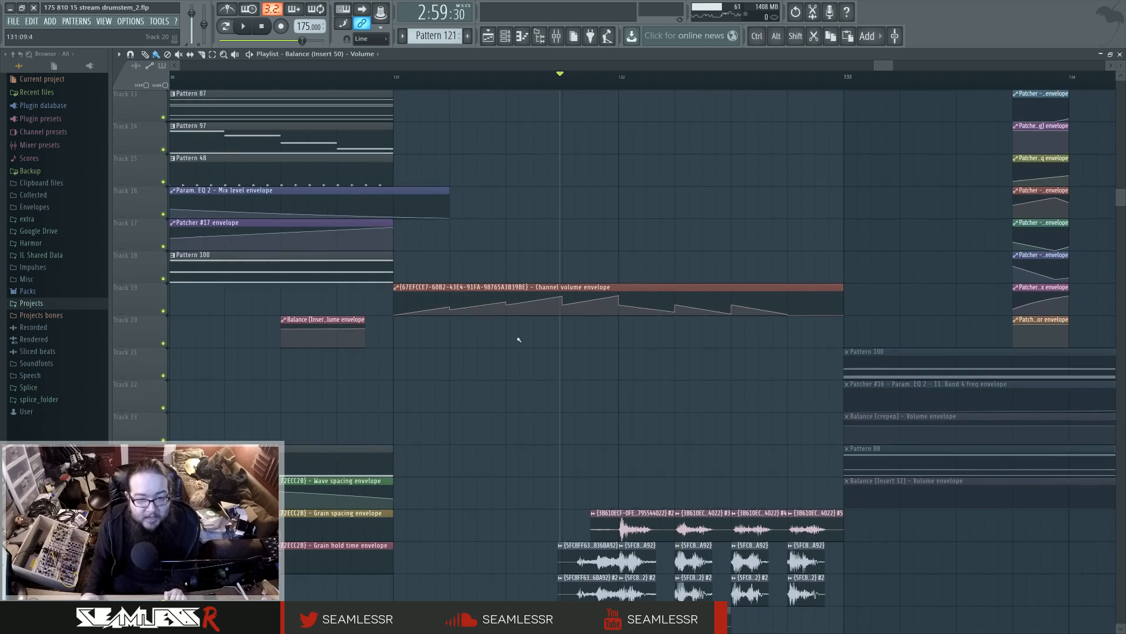
Find the mixer track of the first audio clip on track 26, solo Insert 46, and play the fill before bar 133.
scroll(528, 344, "down", 2)
double_click(624, 396)
double_click(482, 190)
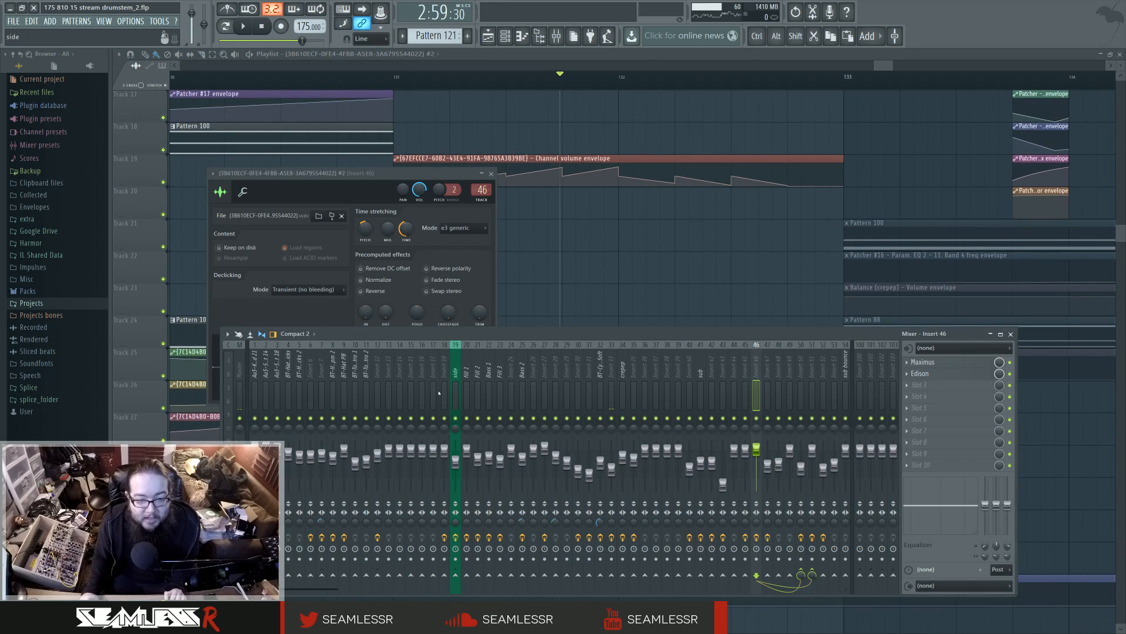
right_click(757, 419)
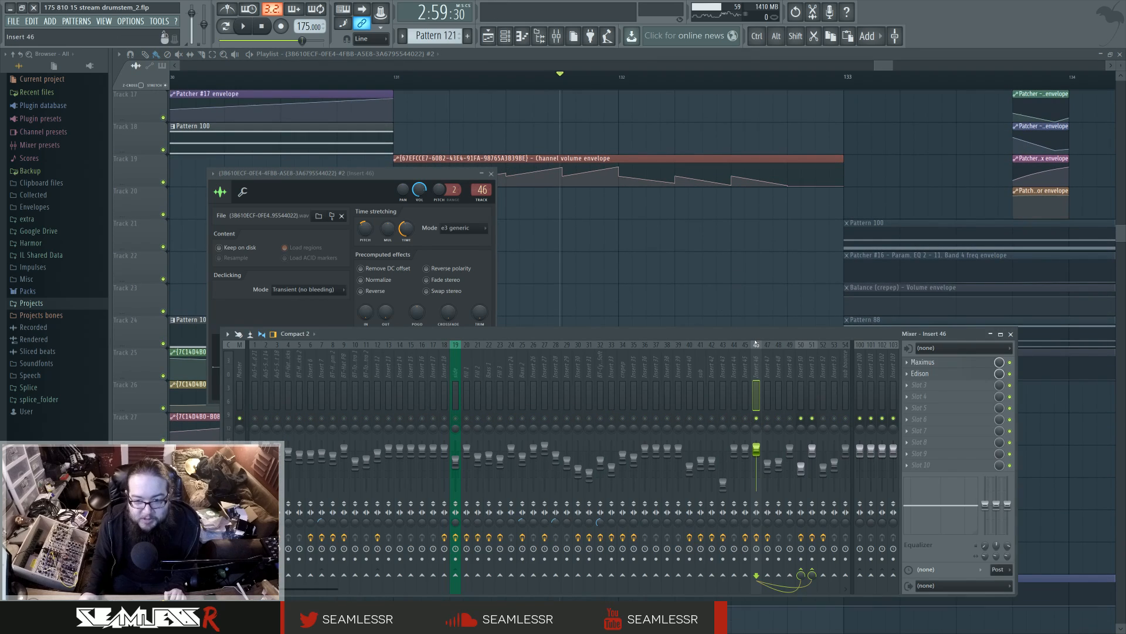
key("space")
scroll(684, 222, "down", 3)
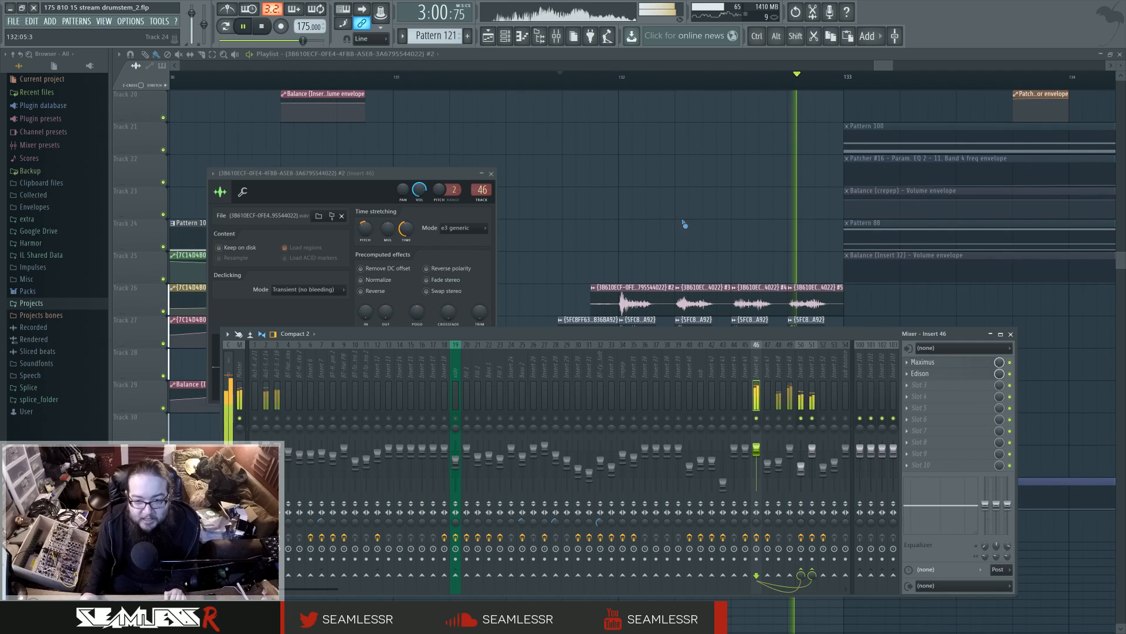
right_click(684, 223)
key("space")
Replay the fill and inspect the channel settings and mixer routing of the audio clip on track 27.
key("space")
double_click(636, 325)
key("space")
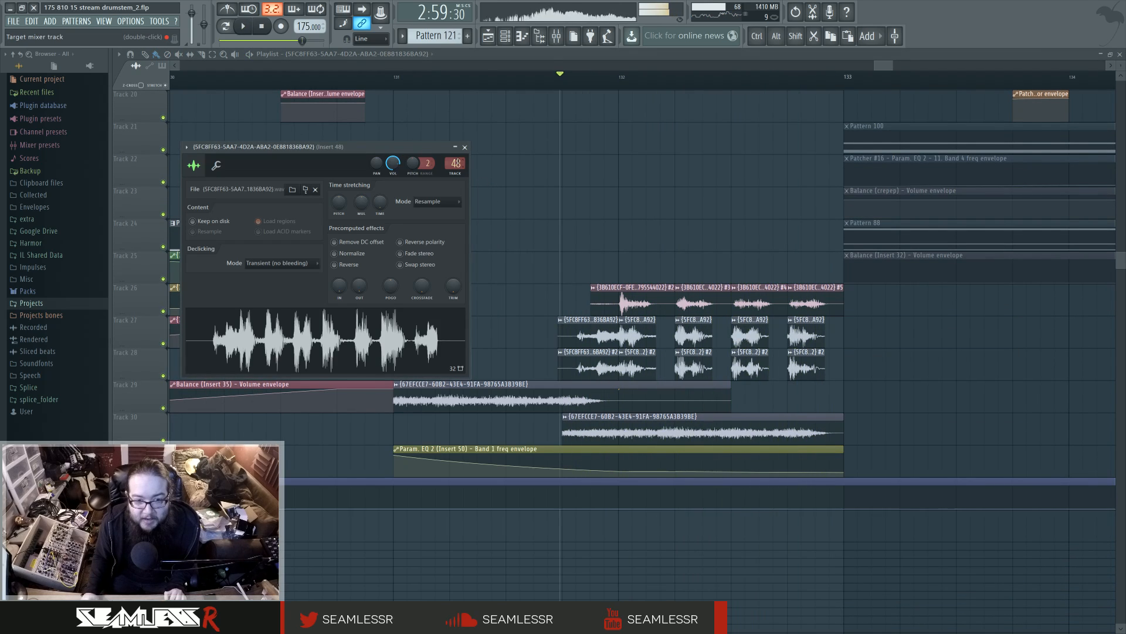
double_click(455, 163)
right_click(728, 186)
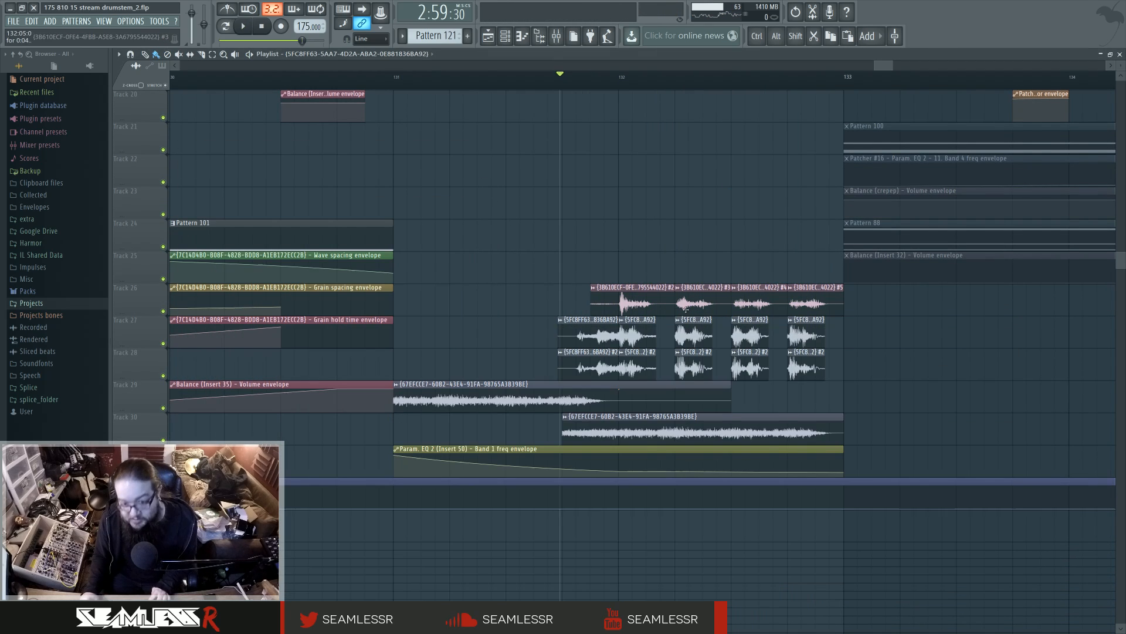
Mute the four audio clips on track 26 and play the fill without them.
left_click_drag(656, 306, 807, 308)
key("space")
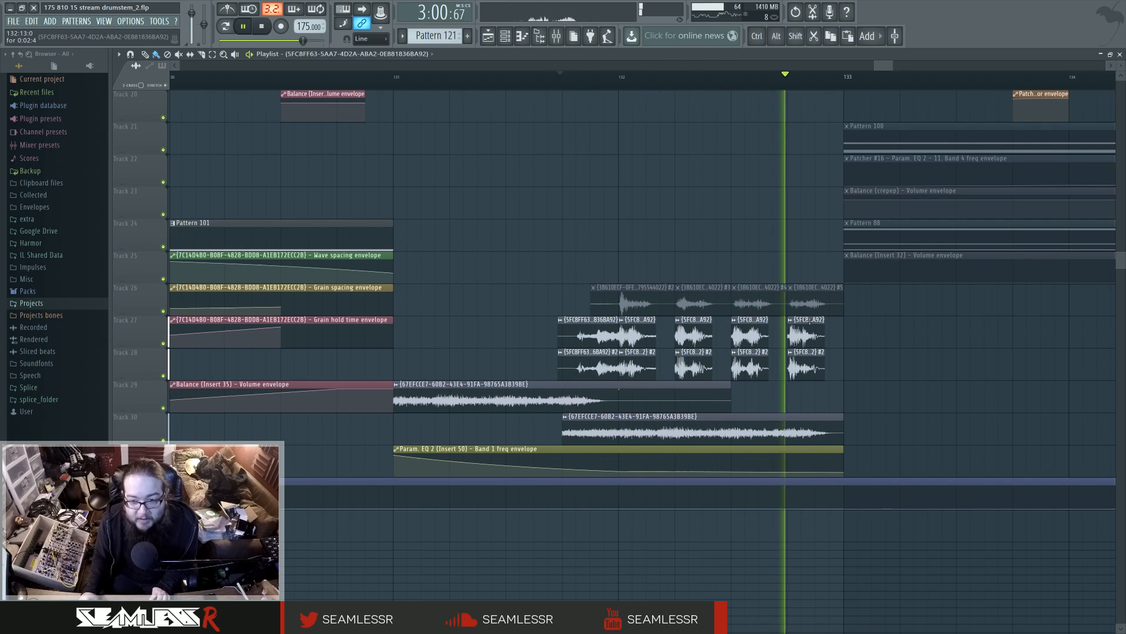
key("space")
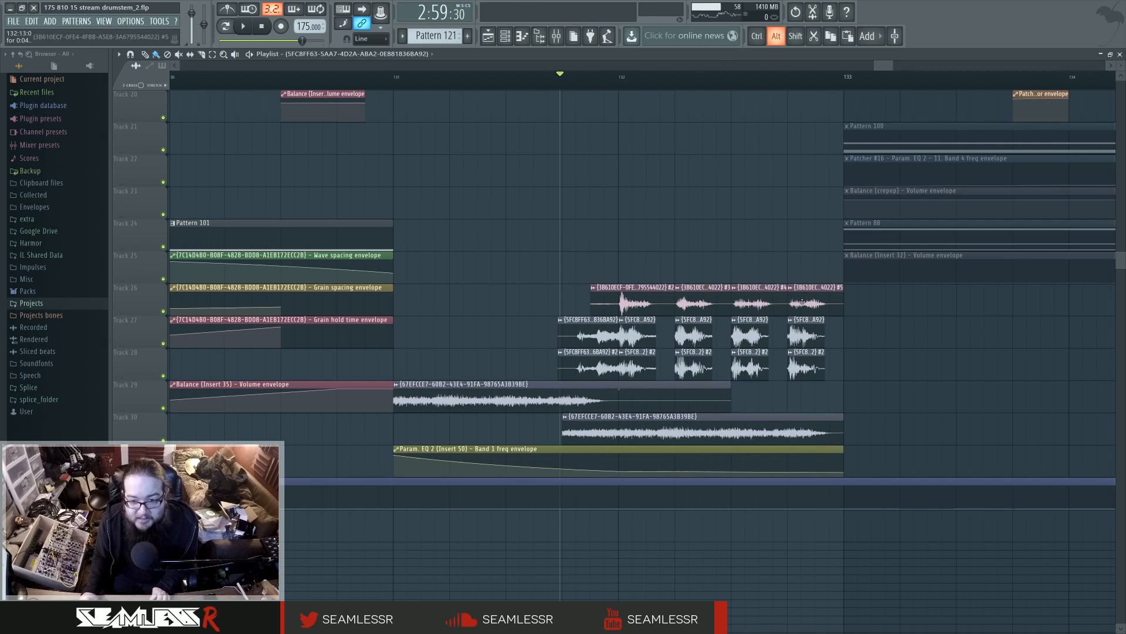
Play the fill with the audio clips on tracks 27 and 28 muted, and unmute them again.
mouse_move(812, 335)
left_mouse_down()
mouse_move(538, 340)
mouse_move(860, 376)
left_mouse_up()
key("space")
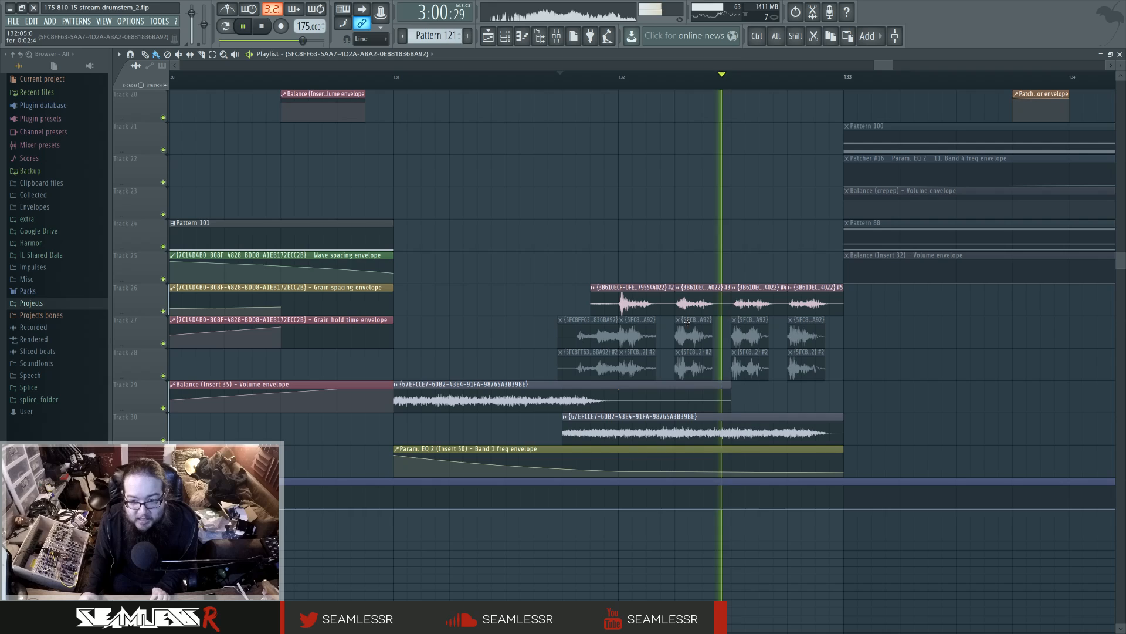
key("space")
left_click_drag(534, 327, 815, 343)
left_click_drag(816, 343, 509, 350)
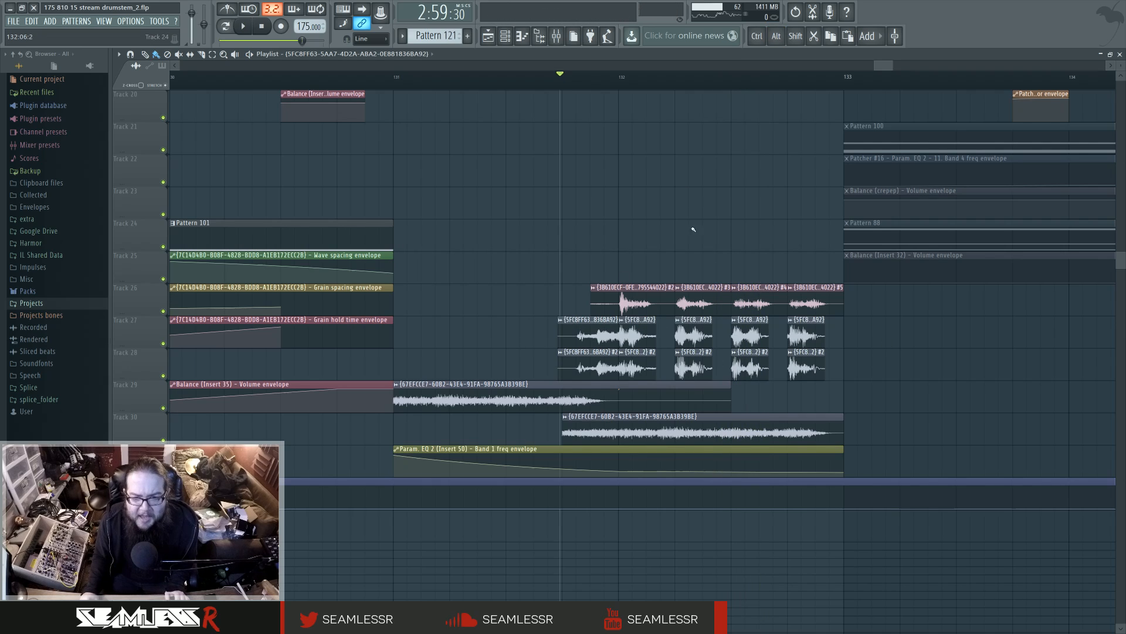
left_click(564, 45)
key("F9")
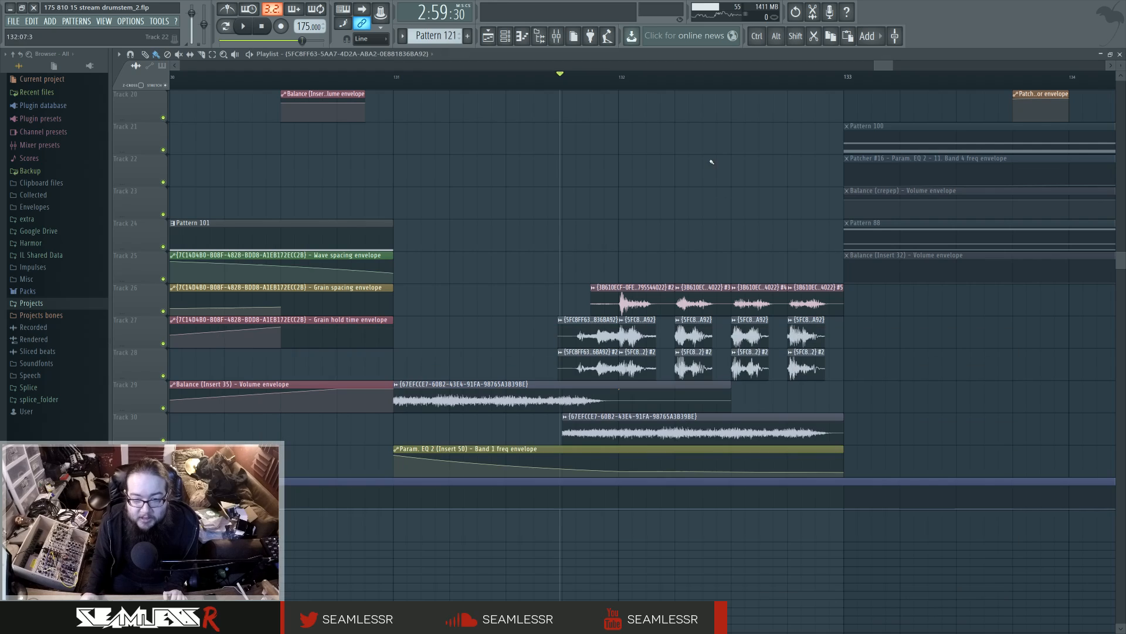
Make the first audio clip on track 26 unique and delete the three clips that follow it.
left_click_drag(639, 291, 635, 291)
right_click(637, 291)
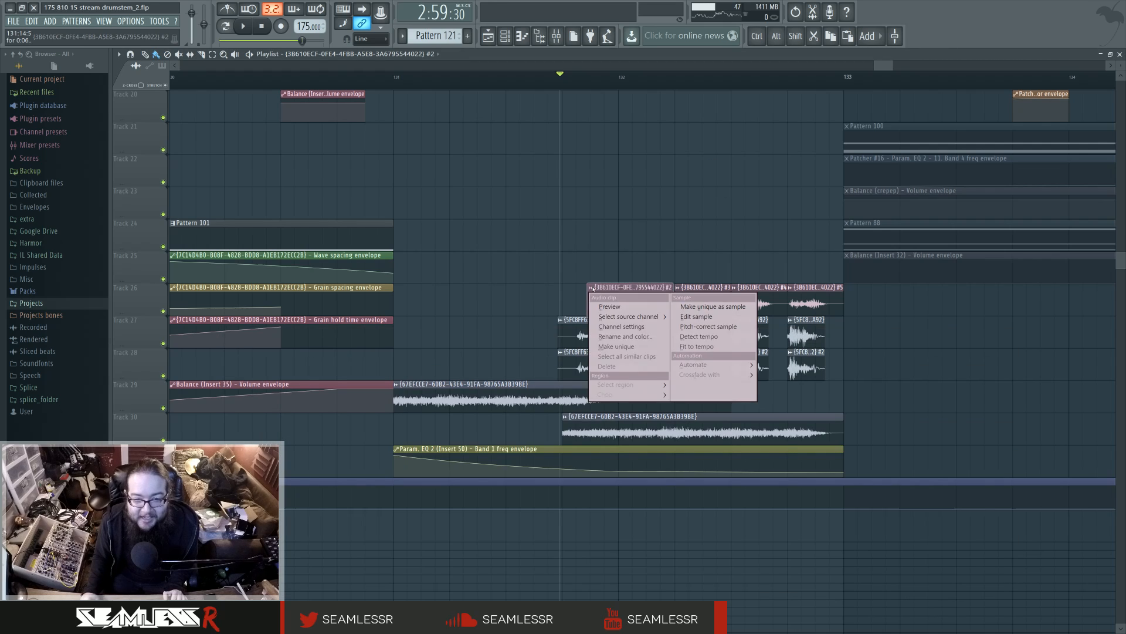
left_click(710, 284)
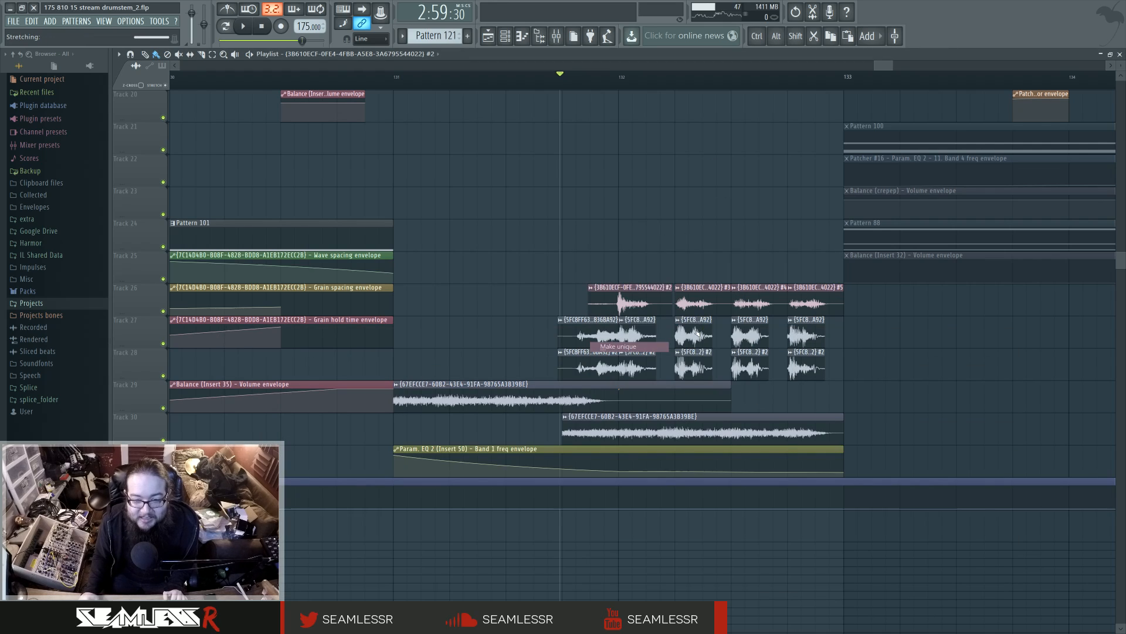
right_click(815, 302)
right_click(707, 306)
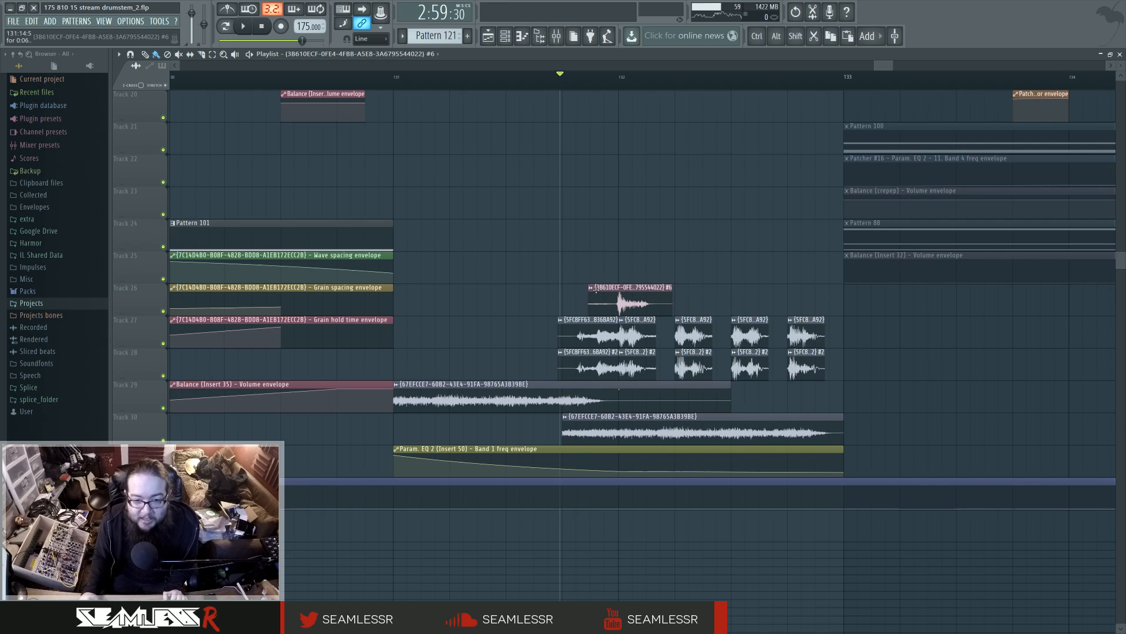
Check the time-stretching mode in the channel settings of the remaining audio clip on track 26.
double_click(614, 293)
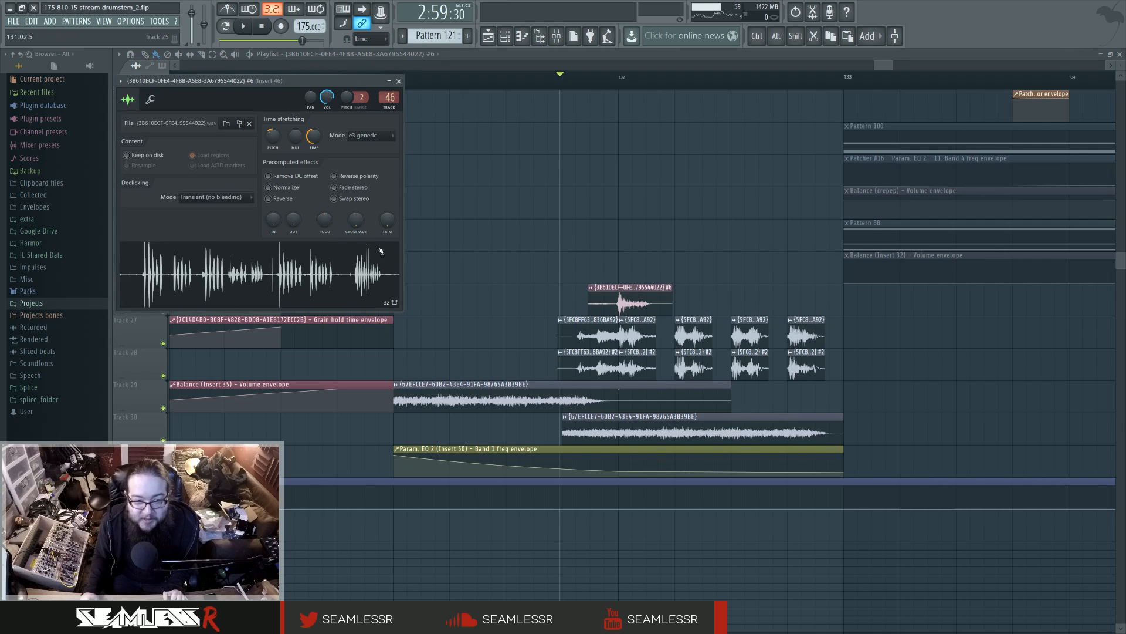
left_click(359, 135)
left_click(369, 136)
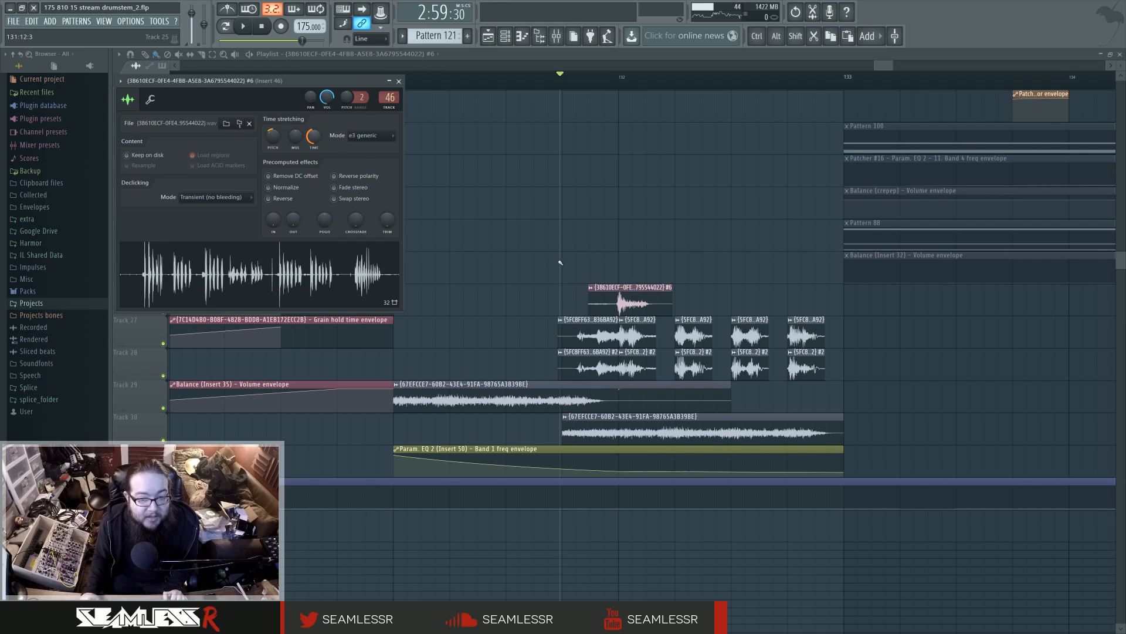
left_click(399, 80)
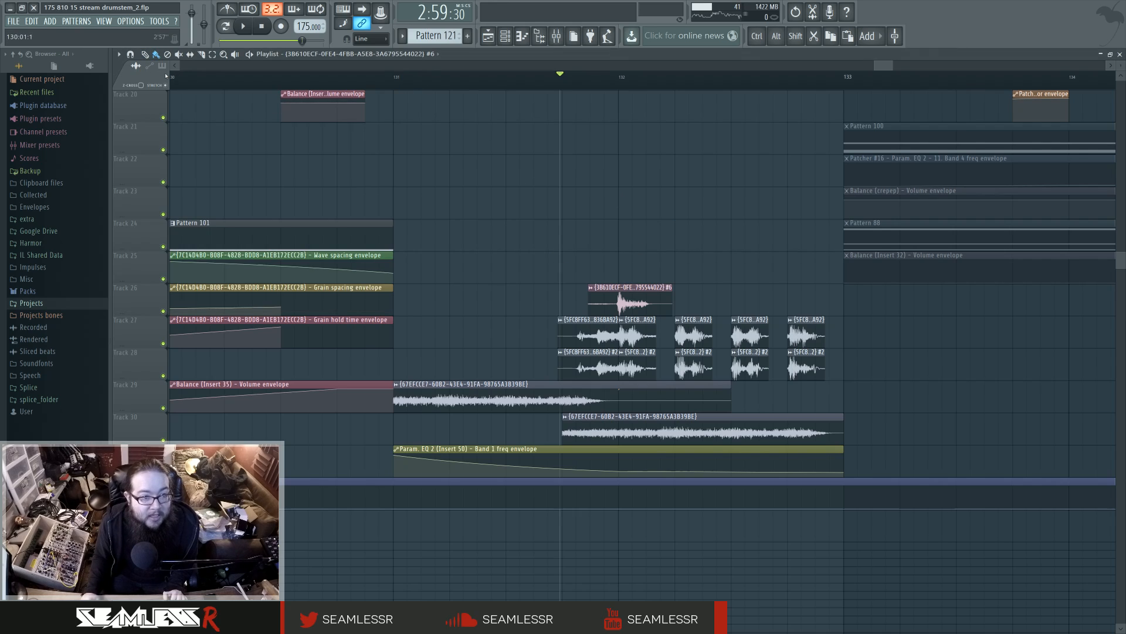
Stretch the track 26 audio clip to about two bars, move its start to about 131:08, and play it.
left_click_drag(680, 294, 987, 307)
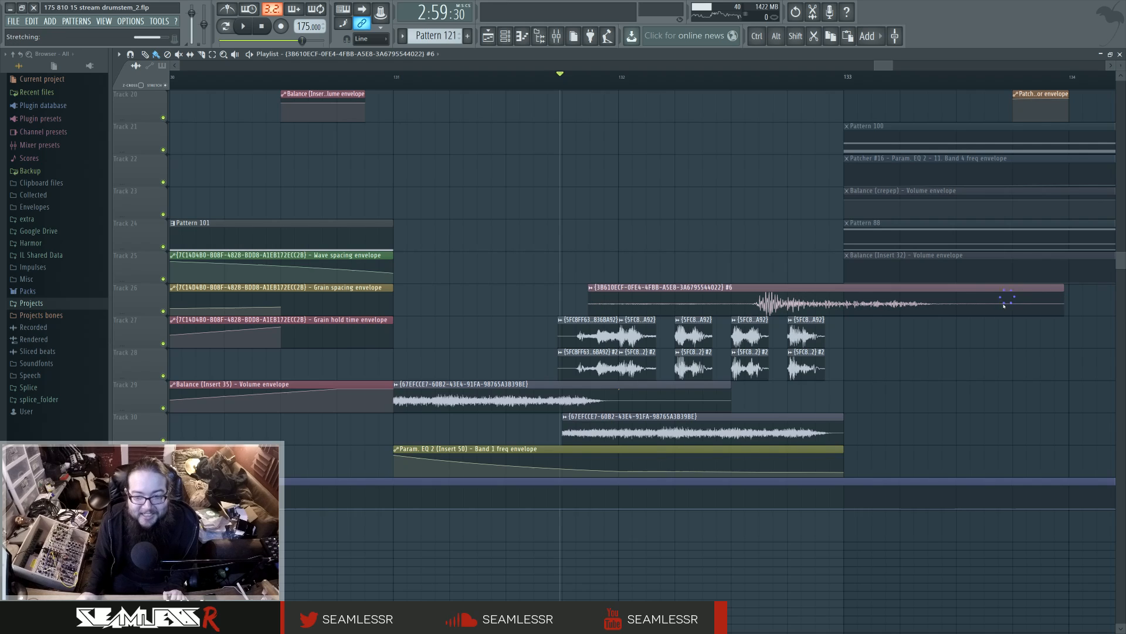
left_click_drag(1012, 309, 928, 305)
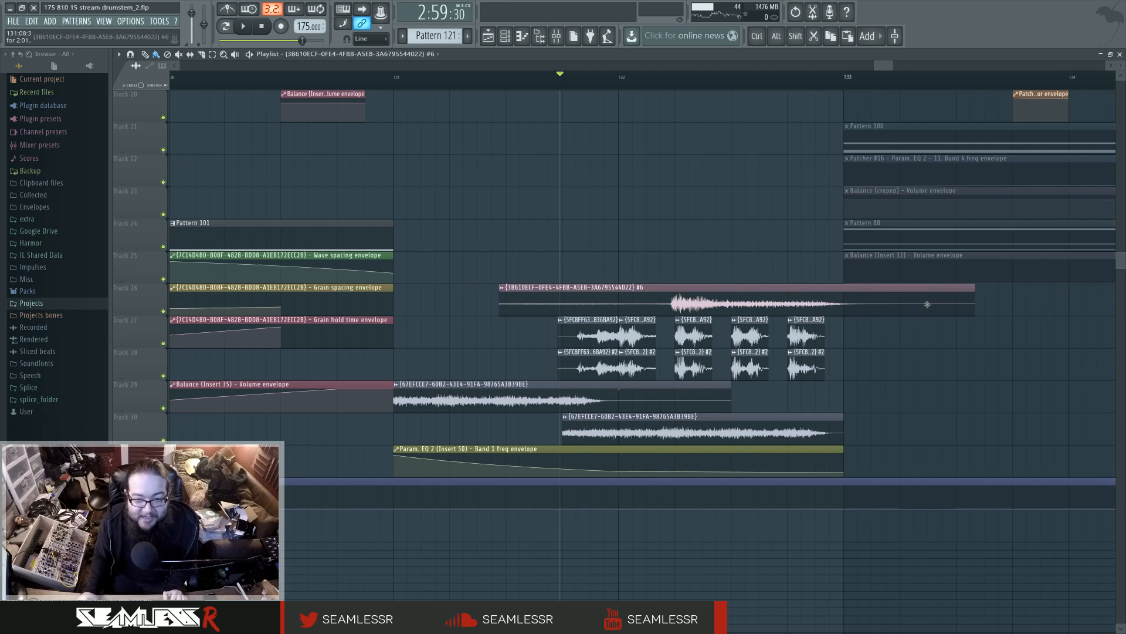
key("space")
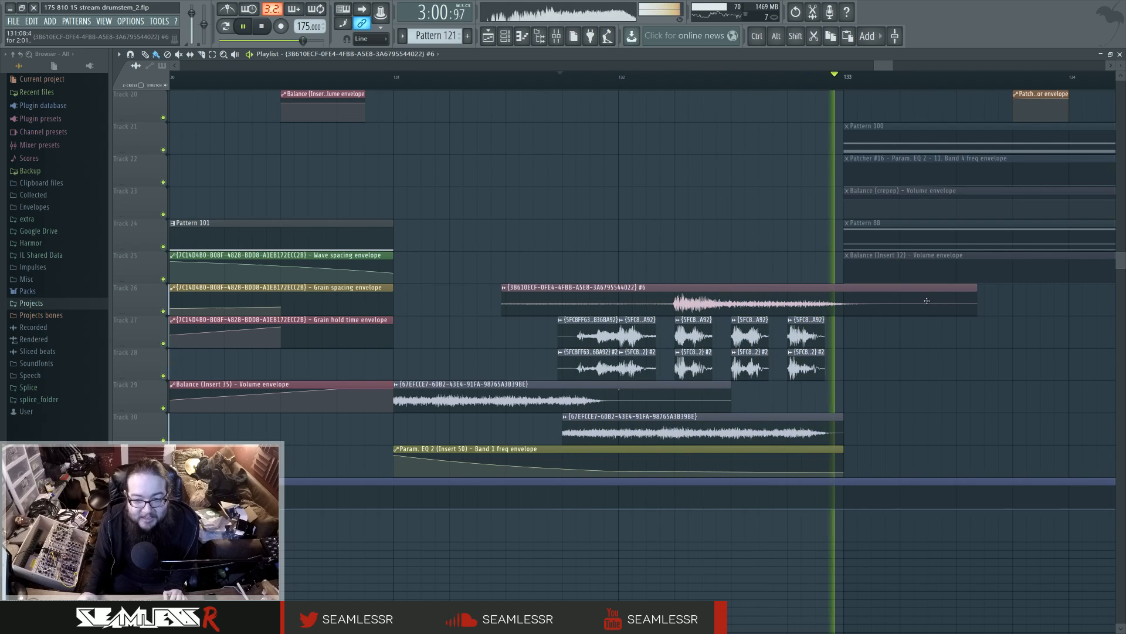
key("space")
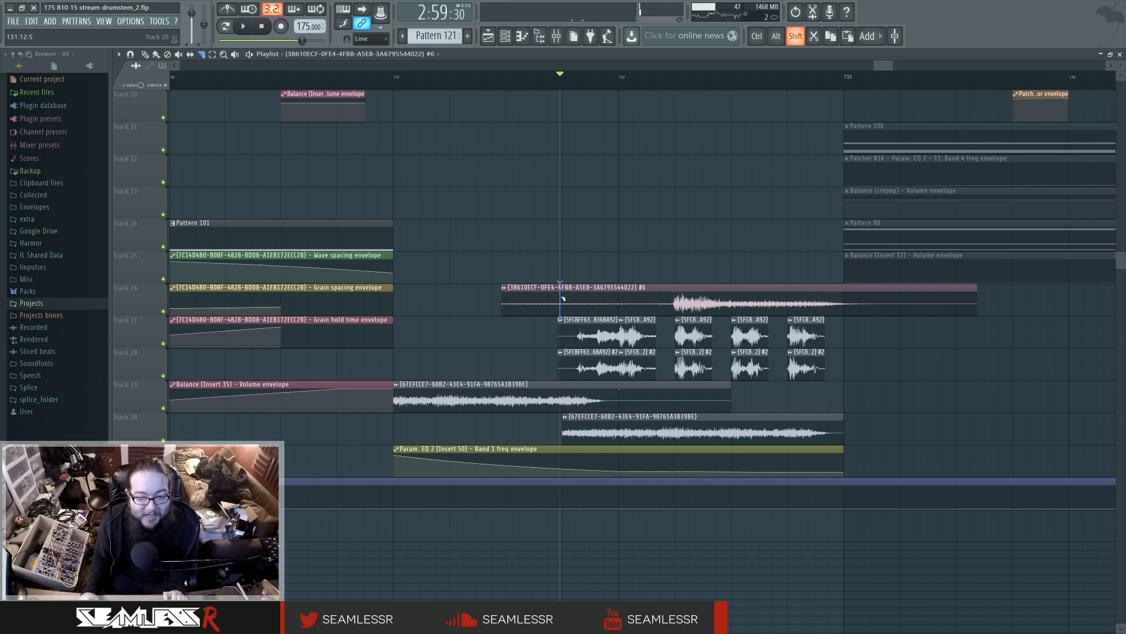
Trim both ends of the stretched track 26 clip to span from the play marker to about bar 133, and play it.
left_click_drag(860, 313, 849, 309)
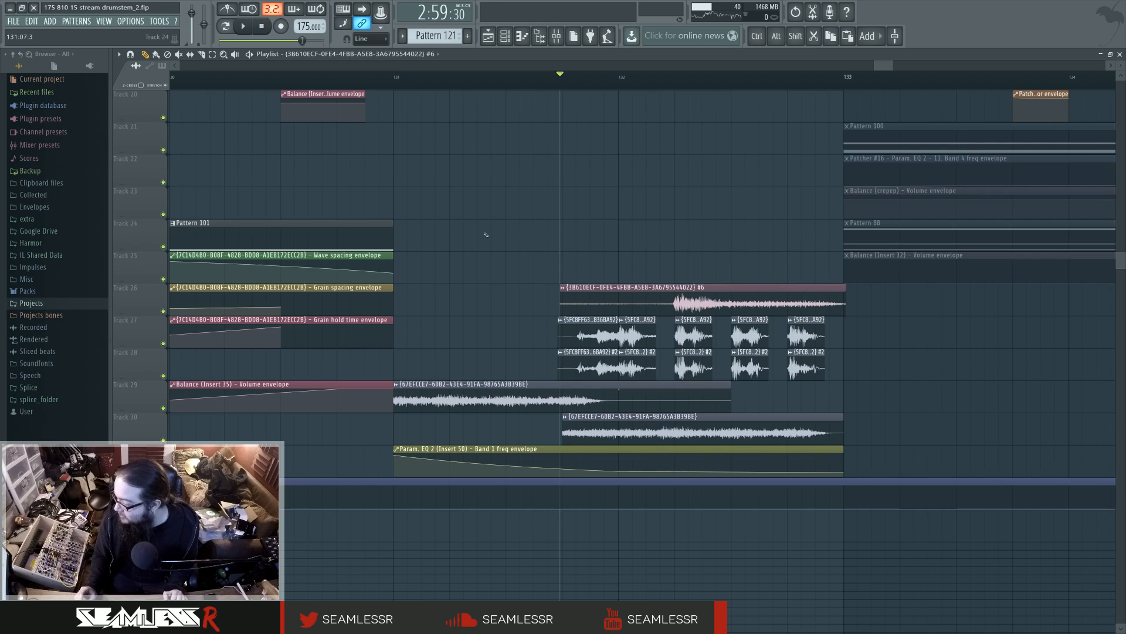
key("space")
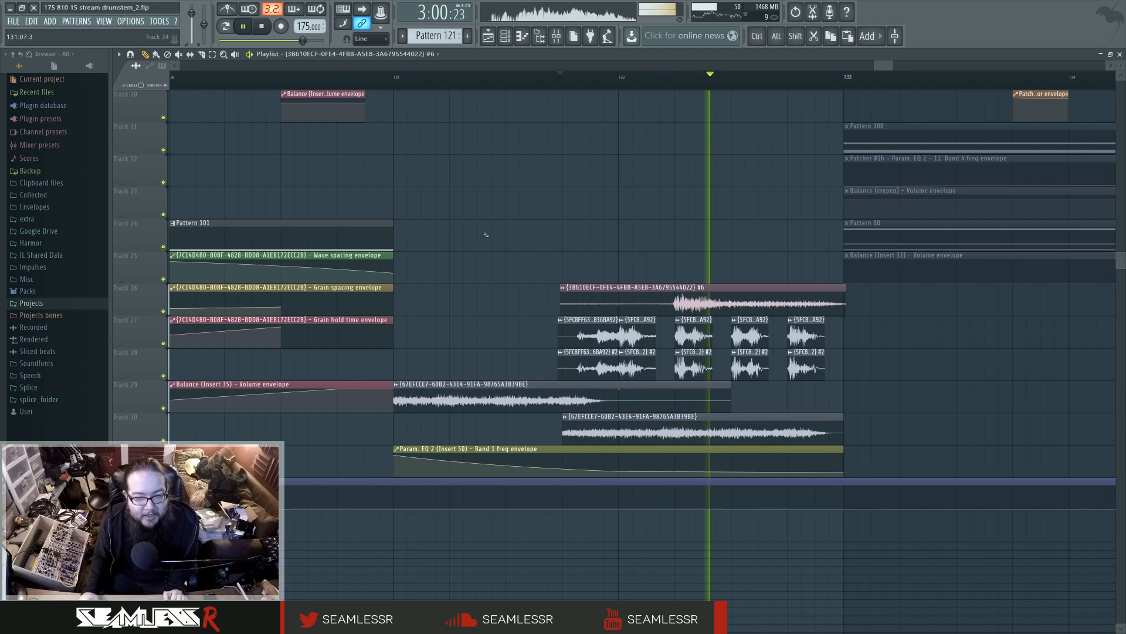
key("space")
Make the track 26 clip span 131:09 to bar 133, slide its audio so the hit lands on bar 132, and replay the fill.
left_click_drag(668, 297, 627, 298)
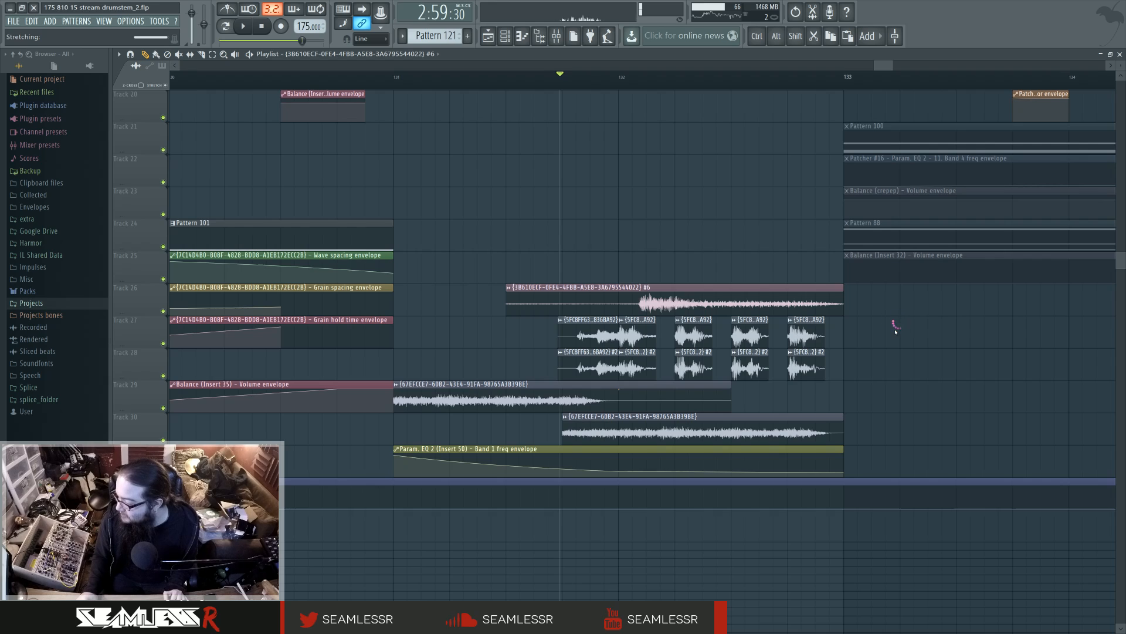
key("space")
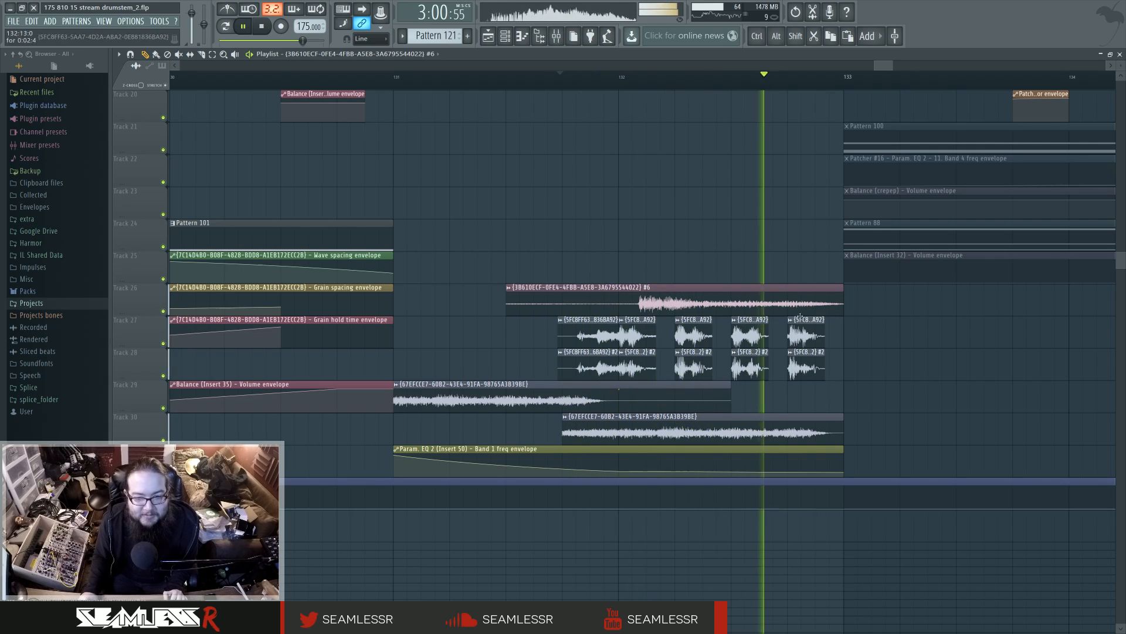
key("space")
left_click_drag(667, 302, 661, 303)
key("space")
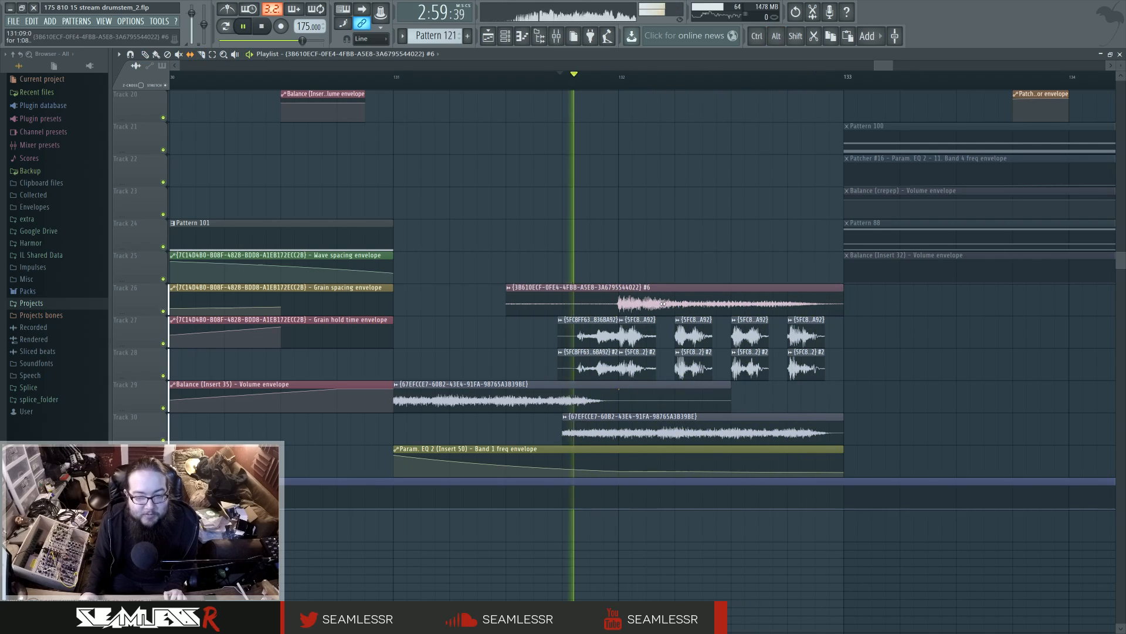
key("space")
key("space")
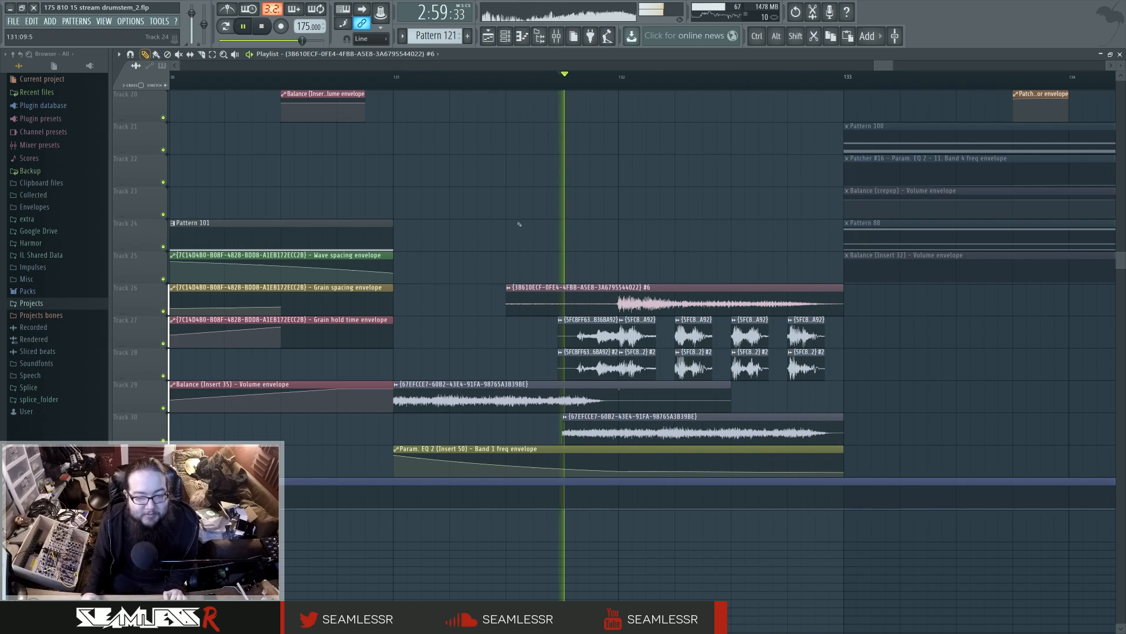
key("space")
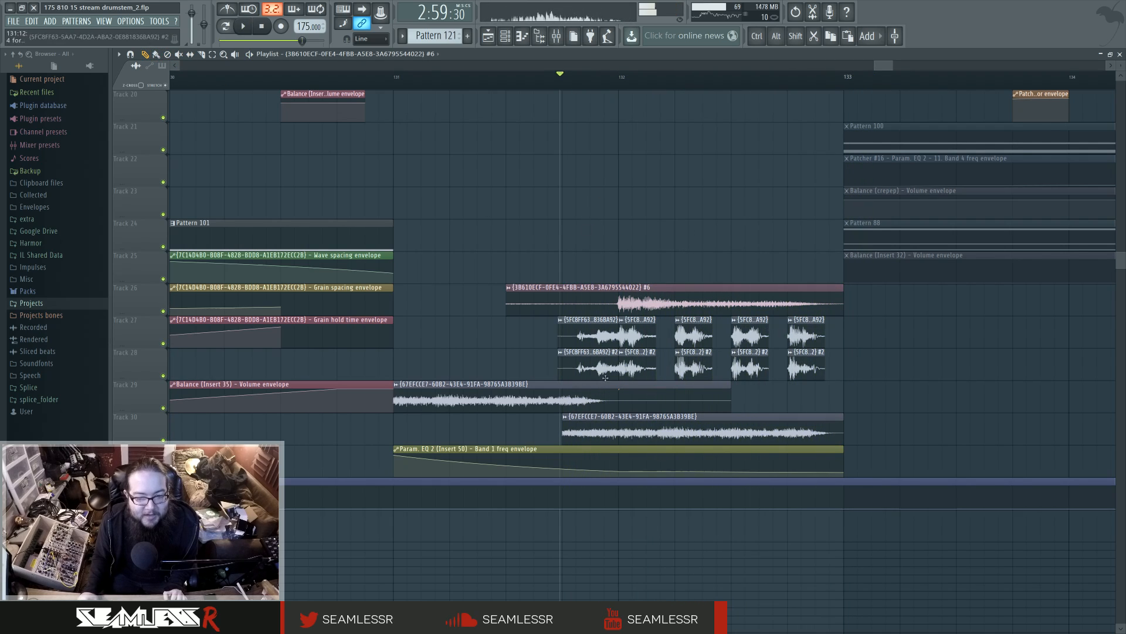
Examine the audio clips on tracks 27 and 28 and play the fill with them included.
left_click_drag(561, 327, 832, 372)
left_click(885, 373, "ctrl")
key("space")
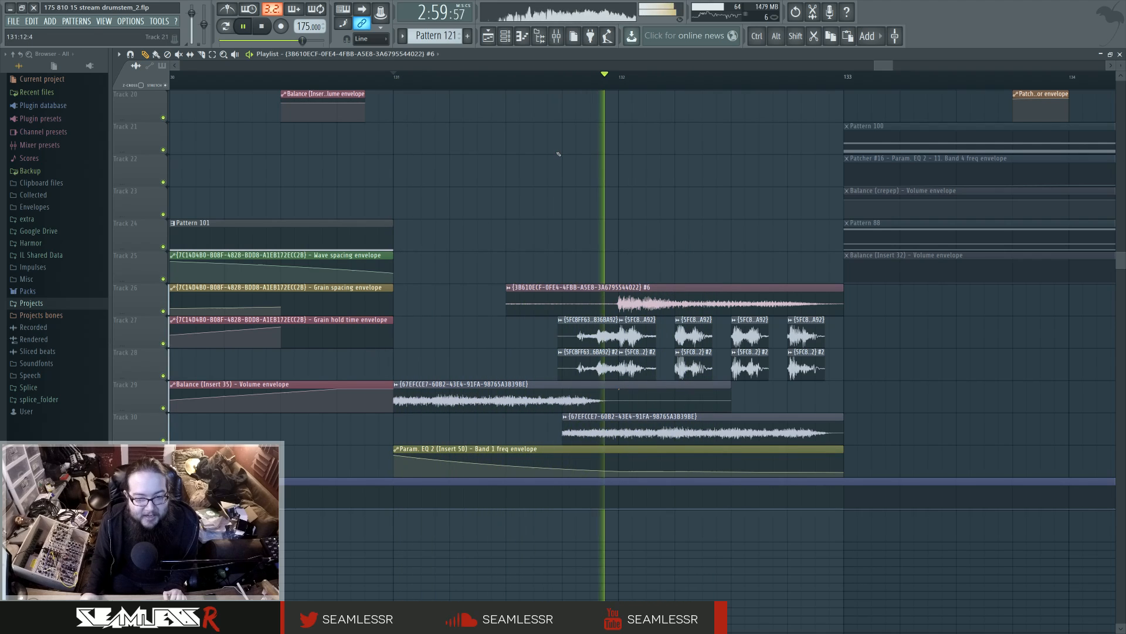
key("space")
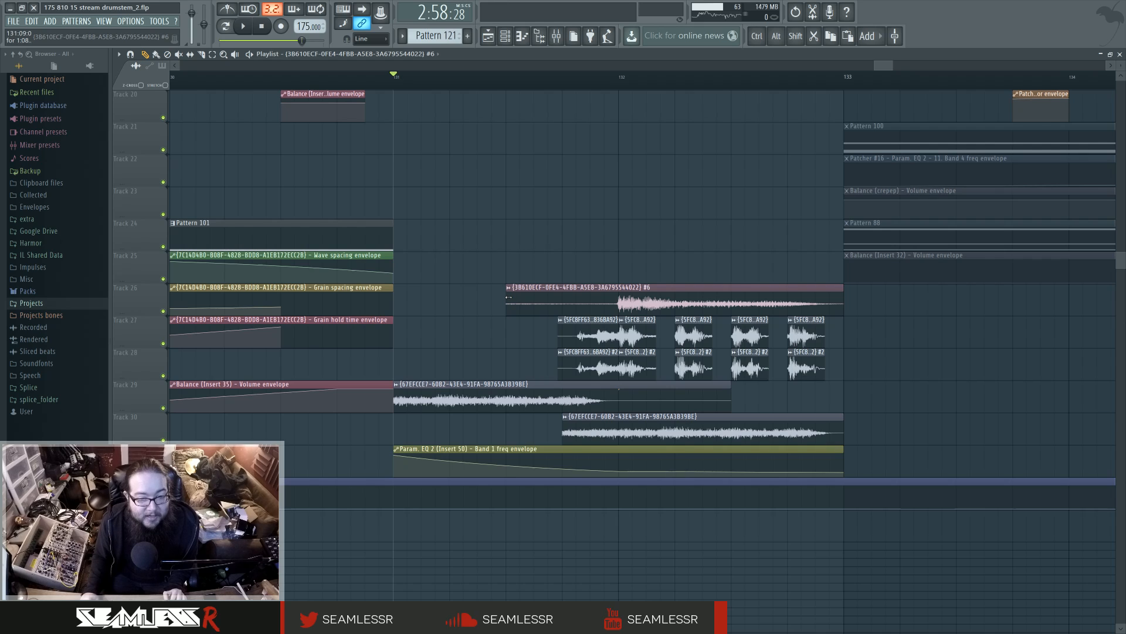
Trim the start of the track 26 audio clip to bar 132 and replay the fill from bar 131.
left_click_drag(508, 298, 617, 297)
key("space")
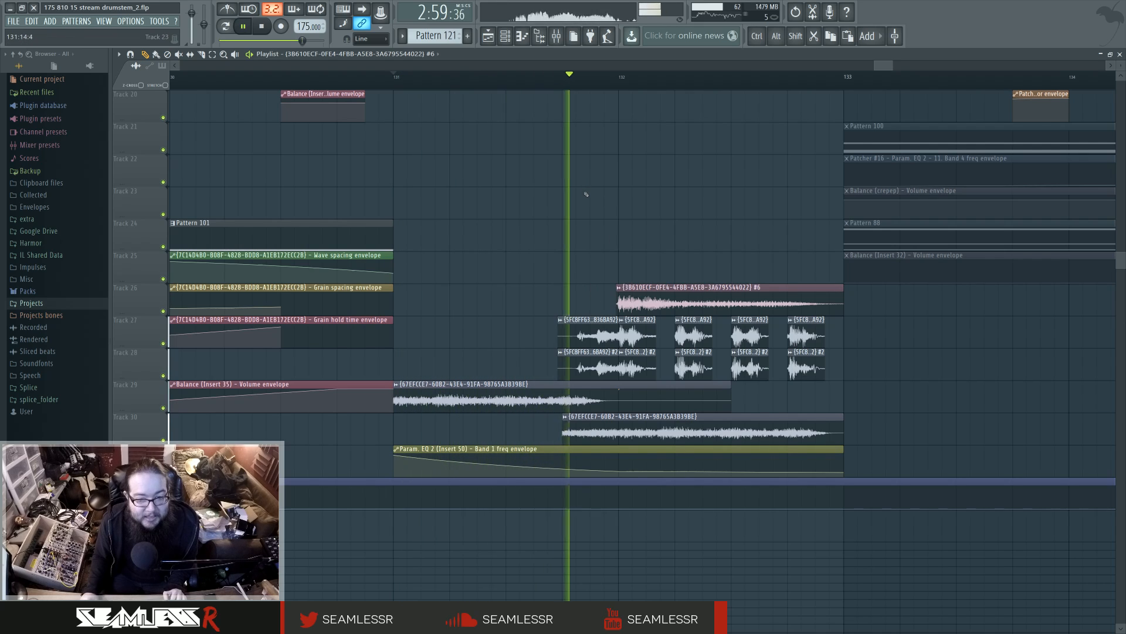
key("space")
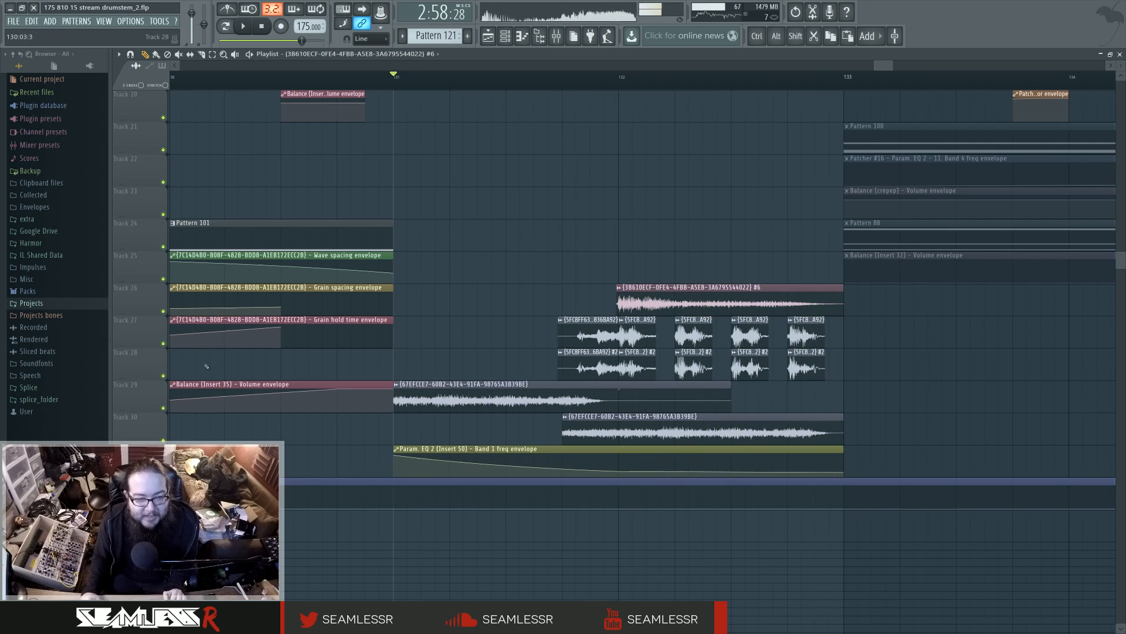
Play the end of the breakdown and add Pattern 121 clips at bar 129 on track 6 and bar 131 on track 9.
scroll(207, 366, "up", 5)
scroll(568, 365, "down", 4)
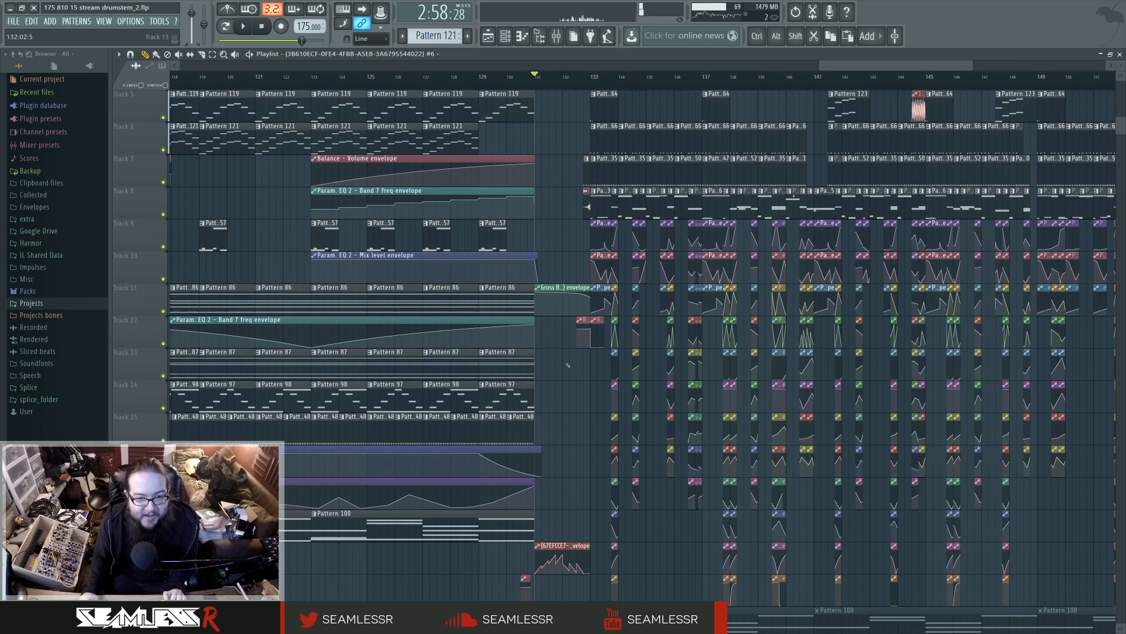
key("space")
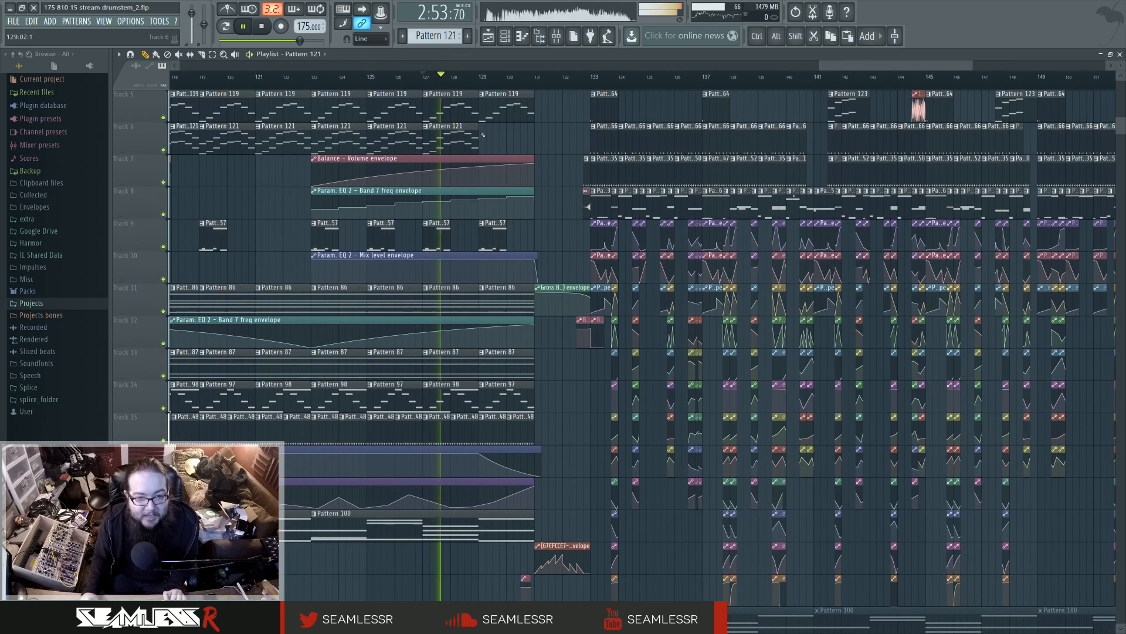
left_click(498, 138)
left_click(542, 235)
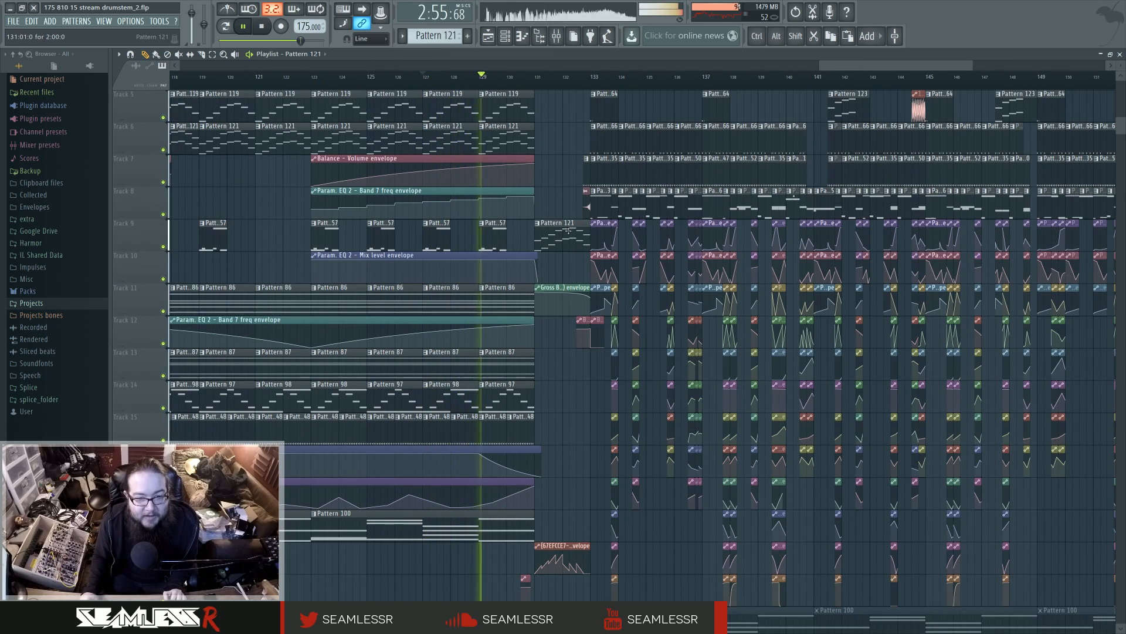
Audition different lengths for the Pattern 121 clip at bar 131 on track 9, delete it, and replay the transition from bar 129.
left_click_drag(551, 235, 563, 236)
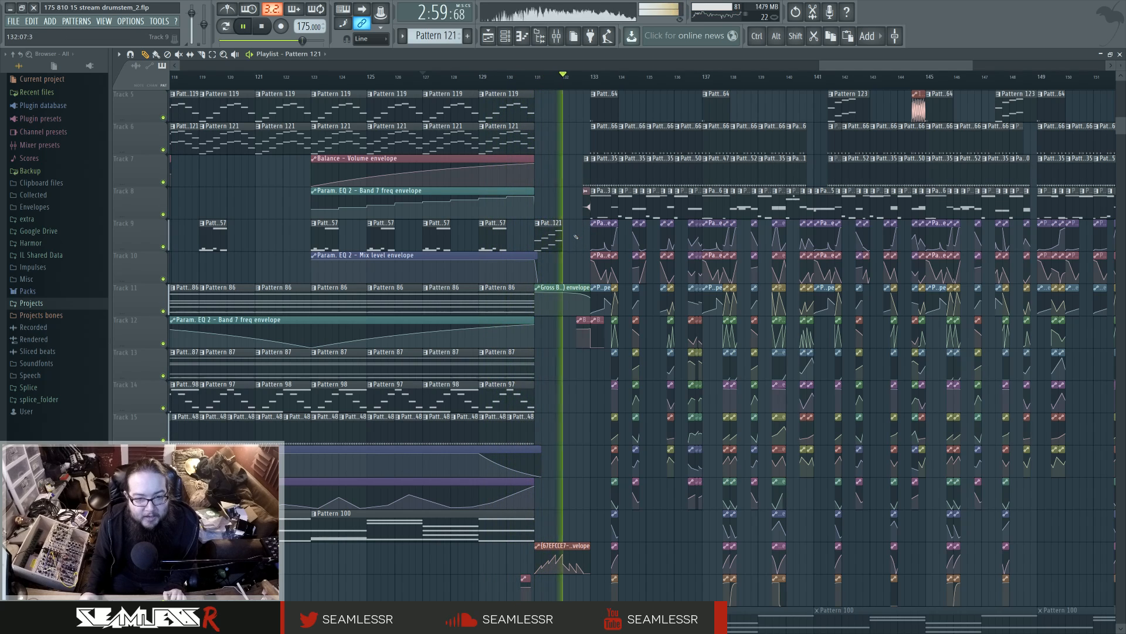
left_click_drag(562, 236, 586, 247)
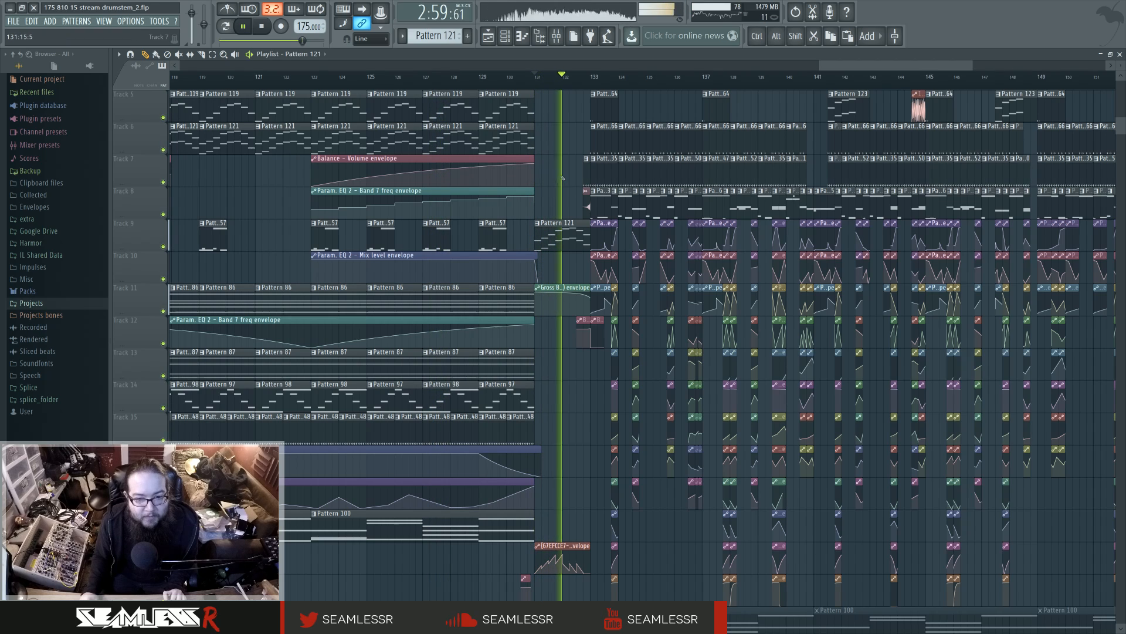
key("space")
right_click(570, 243)
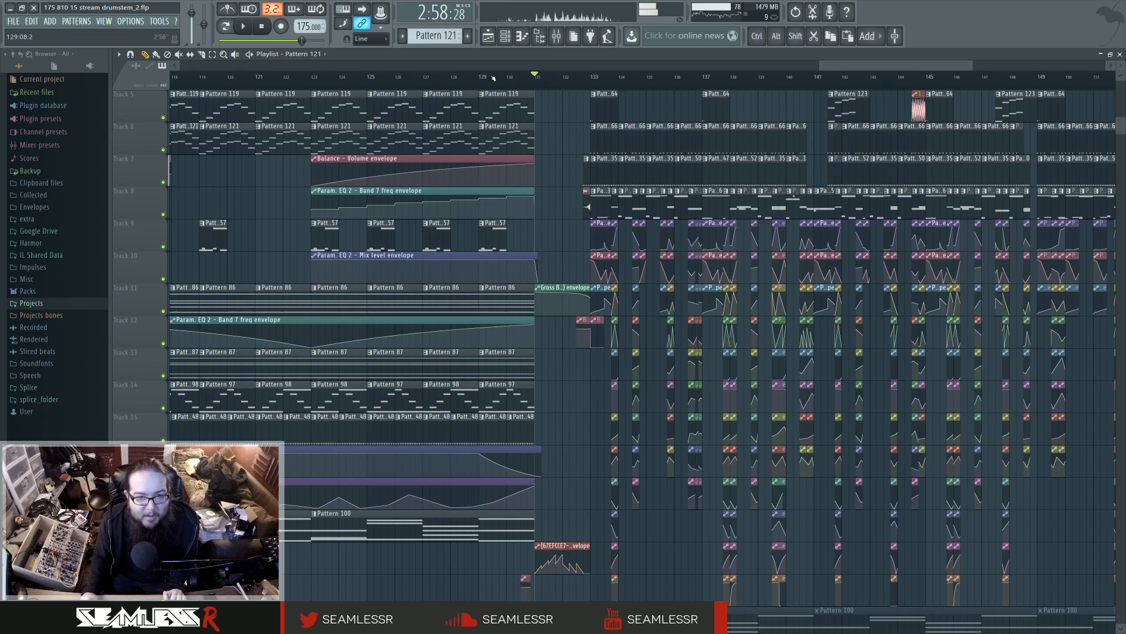
key("space")
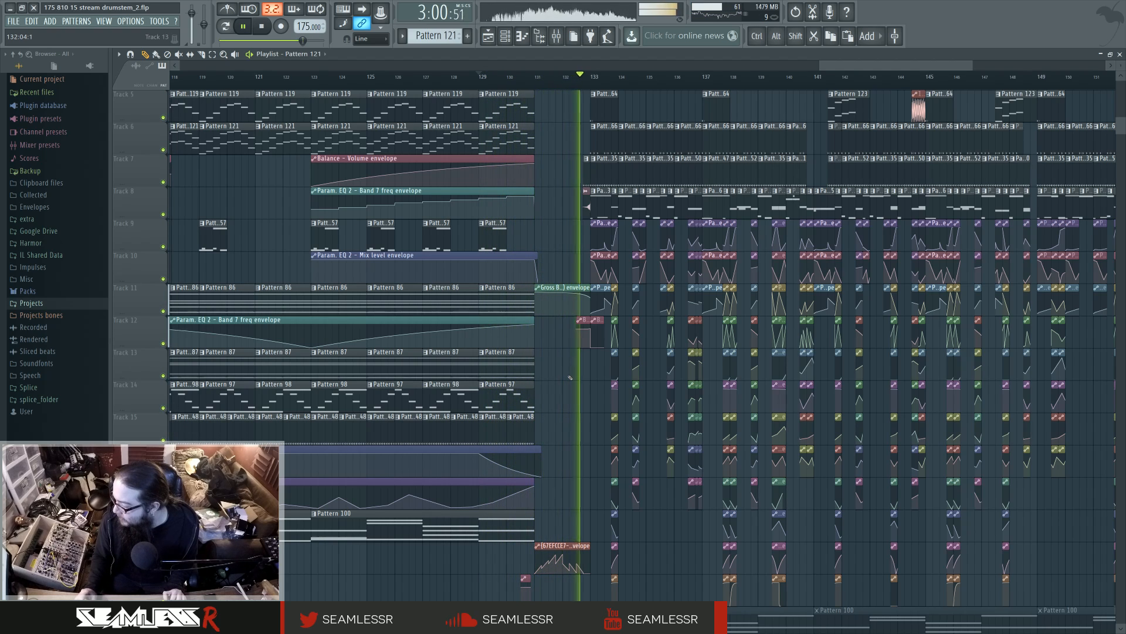
scroll(528, 399, "up", 4)
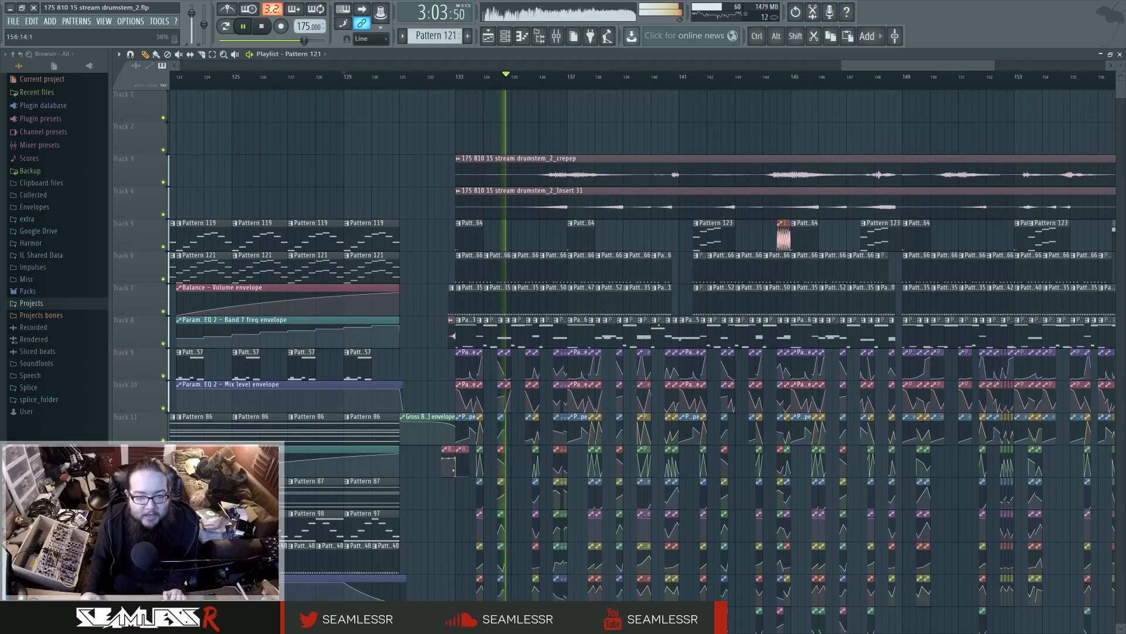
key("space")
Examine the clips and automation around the start of the second drop at bar 133.
scroll(487, 432, "down", 5)
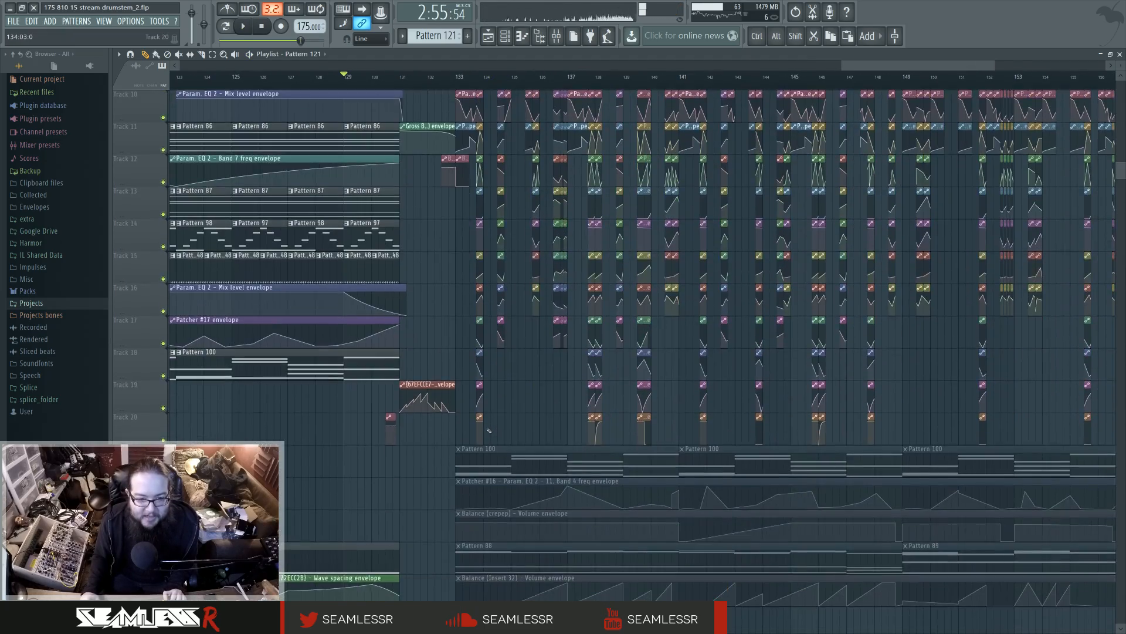
scroll(487, 428, "up", 5)
scroll(477, 327, "down", 2)
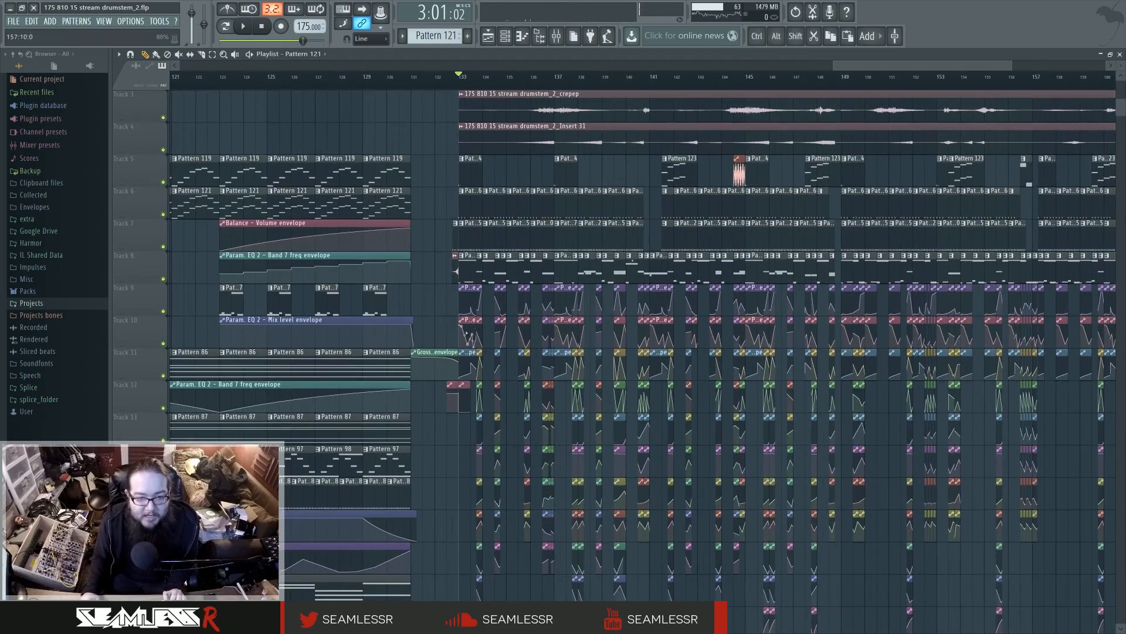
scroll(436, 350, "left", 4)
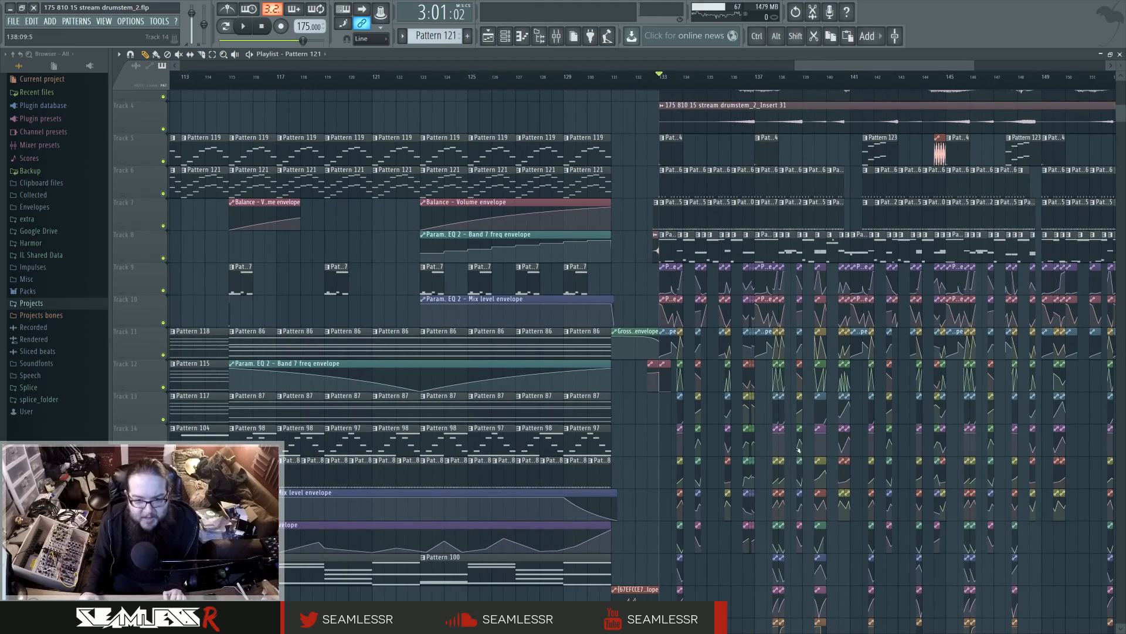
scroll(799, 450, "up", 4)
left_click_drag(547, 403, 557, 455)
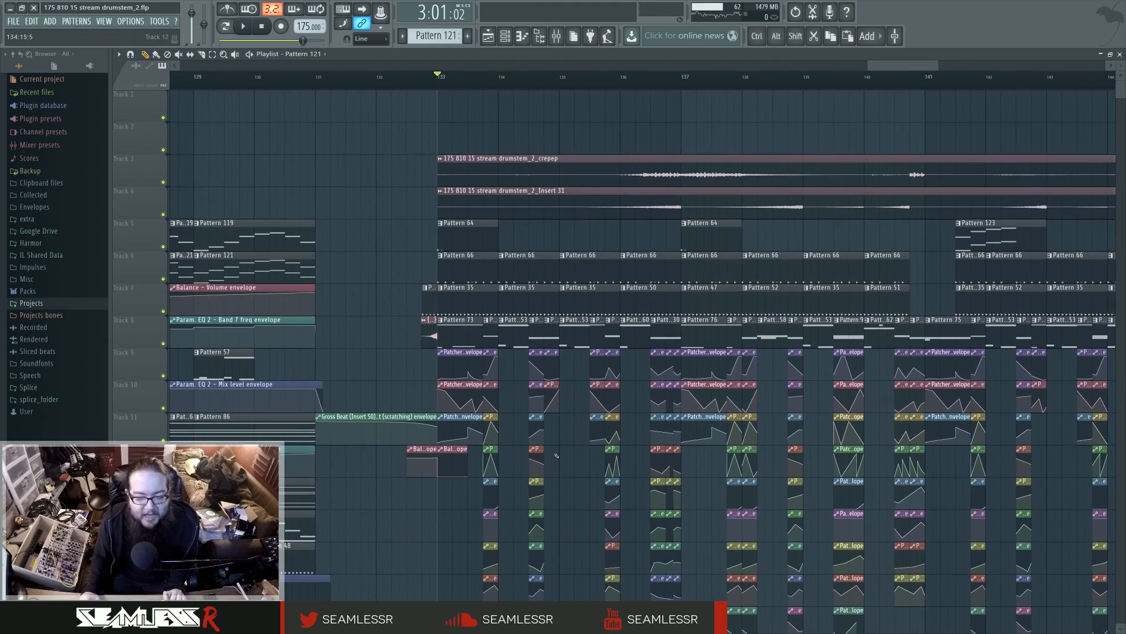
scroll(561, 456, "up", 1)
scroll(572, 456, "down", 5)
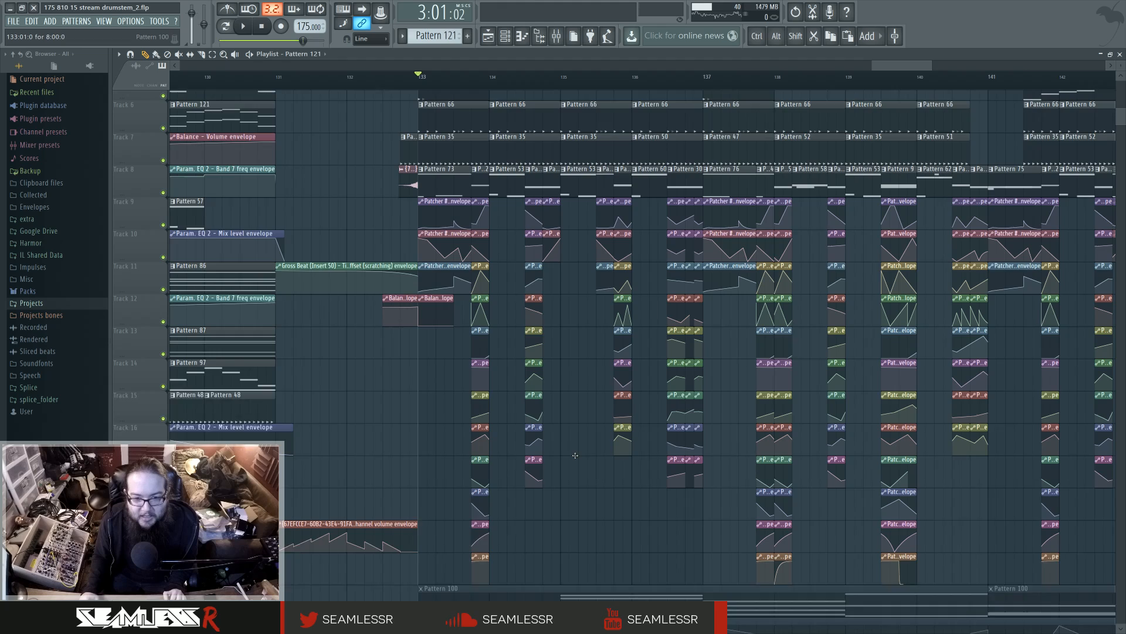
scroll(575, 456, "up", 3)
scroll(437, 447, "up", 2)
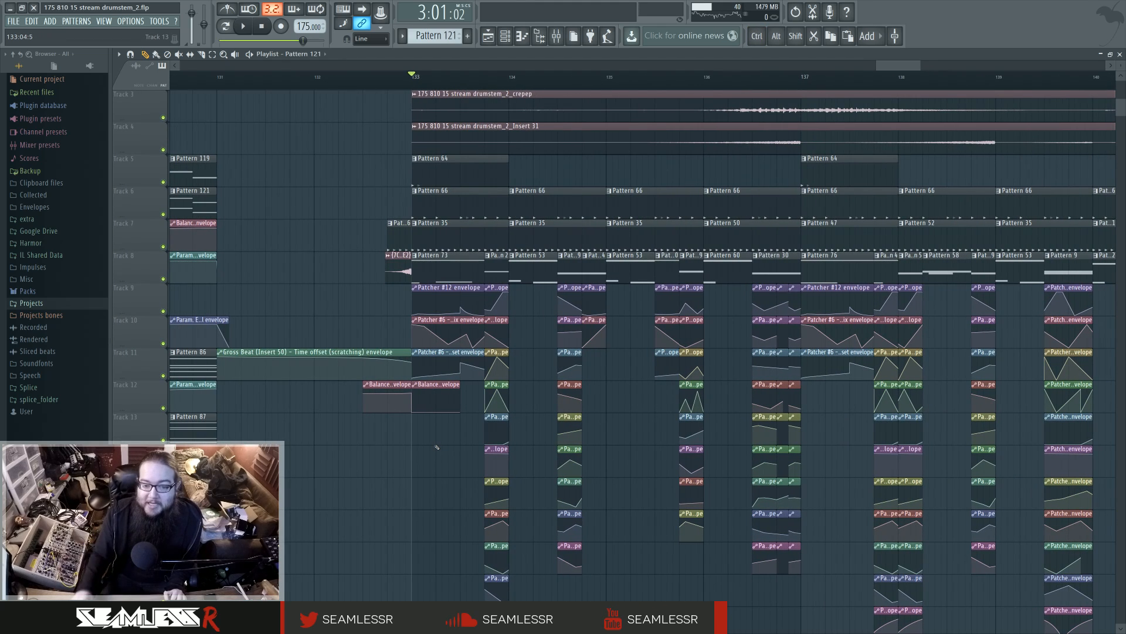
scroll(437, 447, "up", 3)
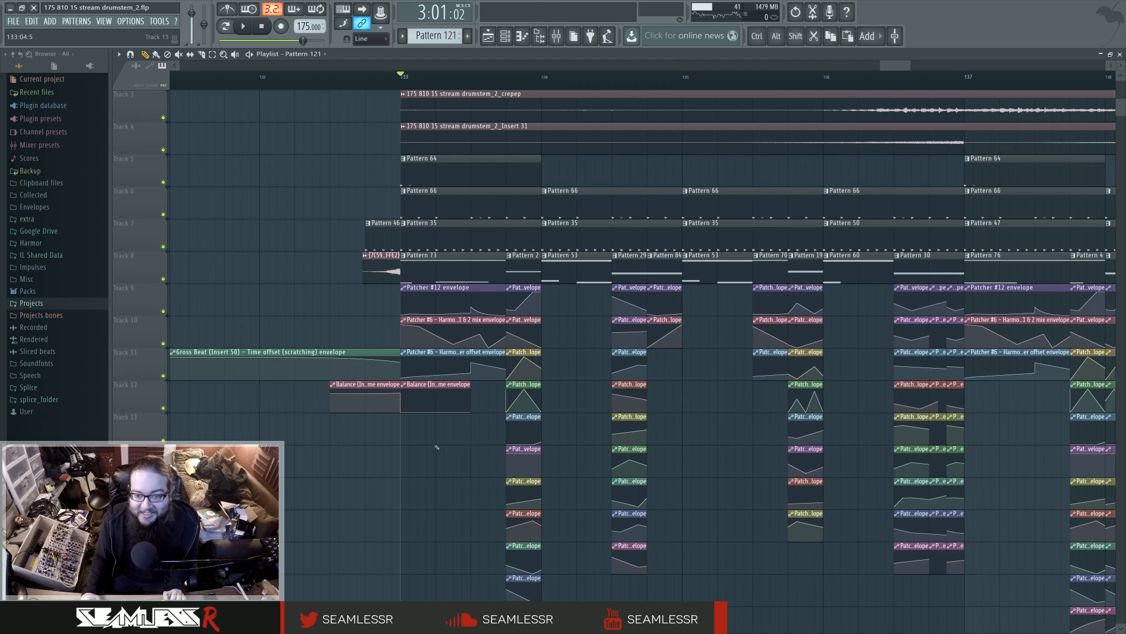
left_click_drag(1121, 69, 1121, 80)
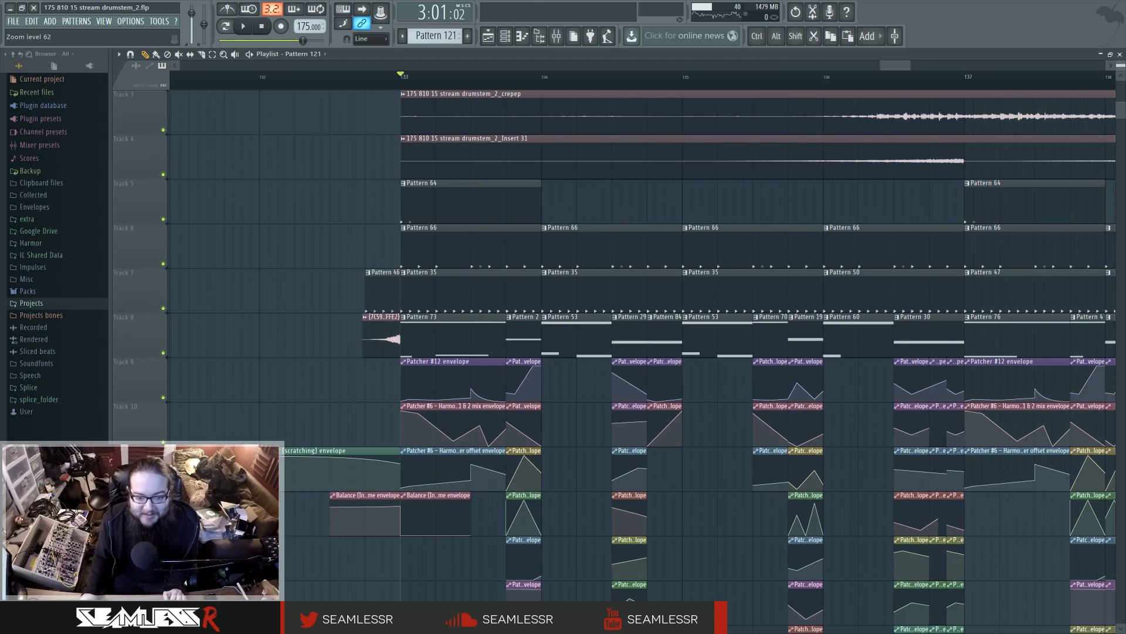
scroll(575, 362, "down", 3)
Play the second drop from bar 133 and check the mixer inserts, including insert 28, for its opening bass sound.
key("space")
scroll(575, 362, "up", 1)
key("space")
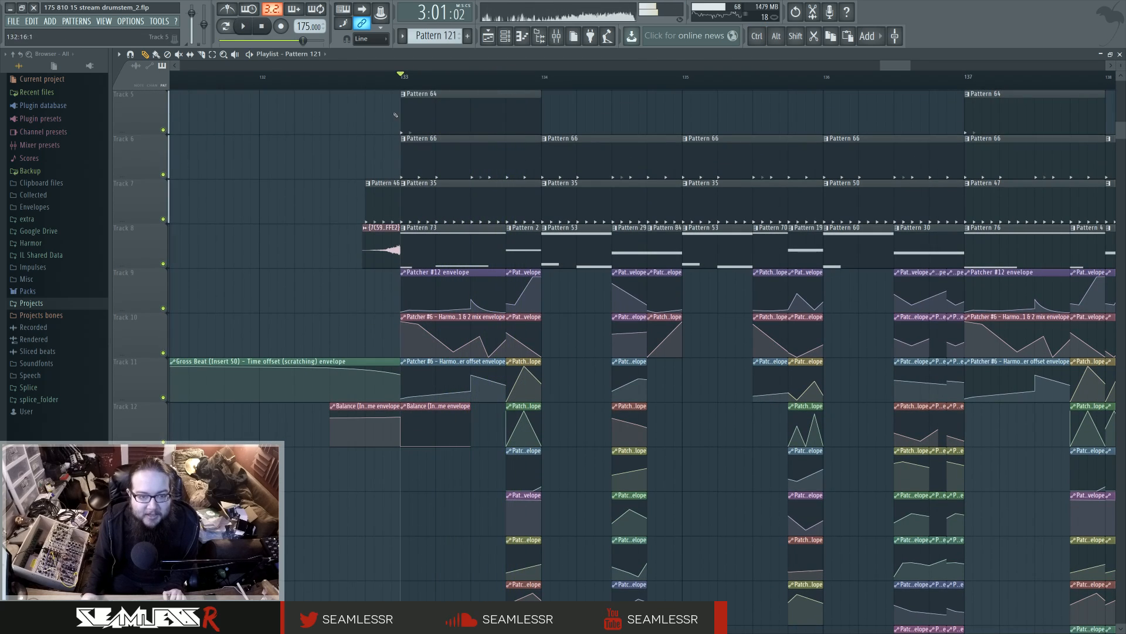
left_click(557, 36)
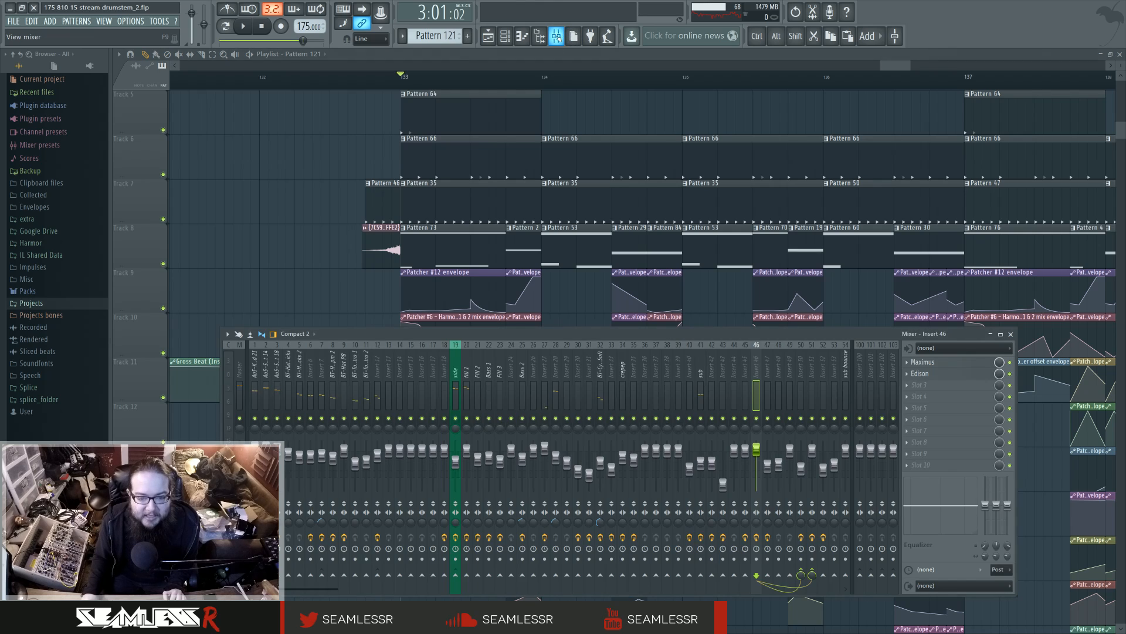
key("space")
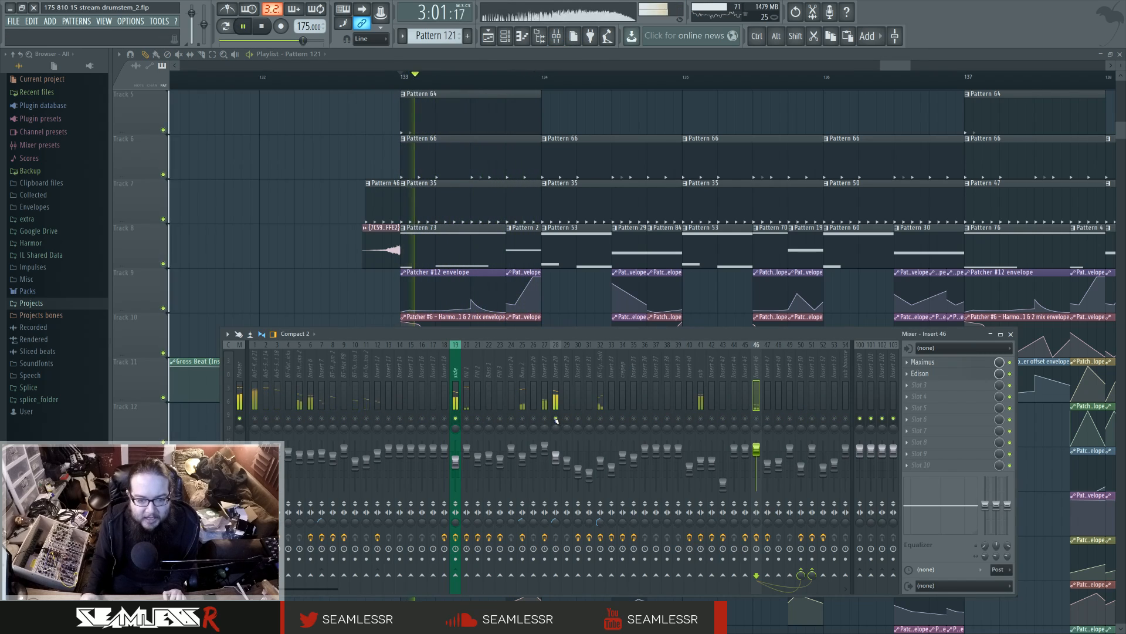
key("F9")
key("space")
Make the Pattern 73 clip at bar 133 on track 8 unique and open its notes for editing.
right_click(406, 233)
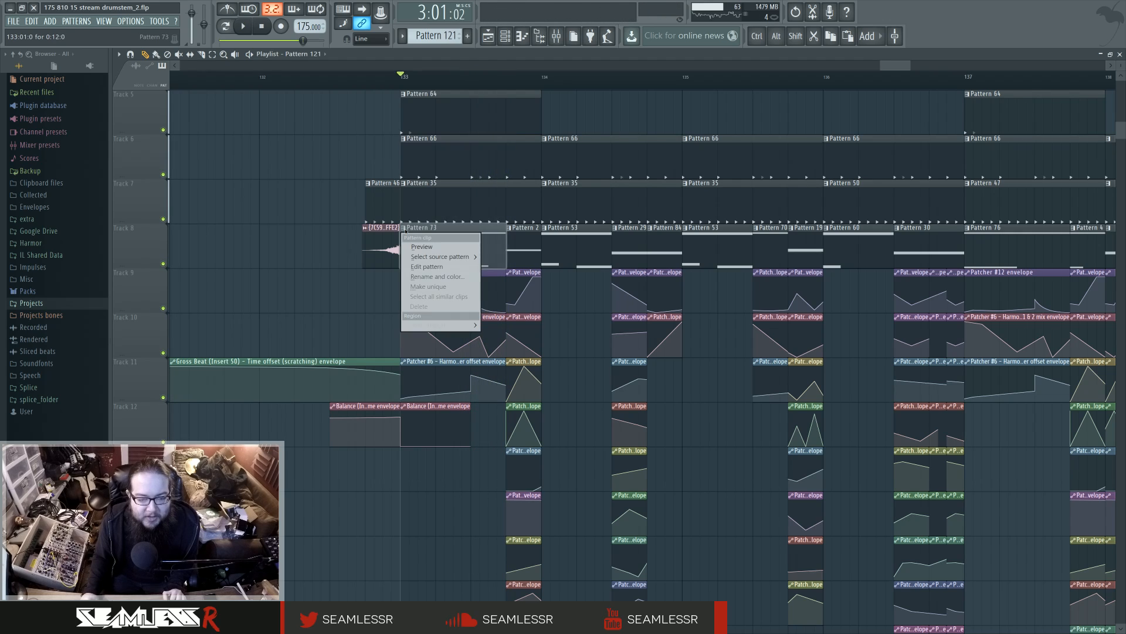
left_click(445, 287)
double_click(415, 231)
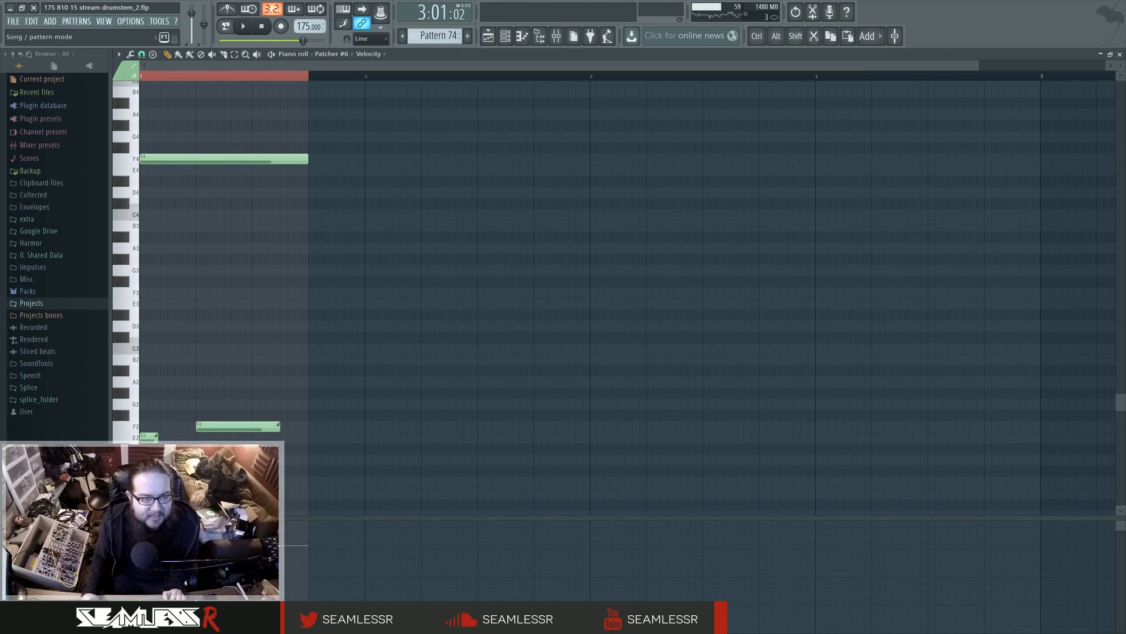
Play the new unique pattern on its own in pattern mode and inspect its Patcher #6 instrument.
left_click(225, 26)
key("space")
left_click(505, 35)
key("space")
scroll(407, 444, "down", 3)
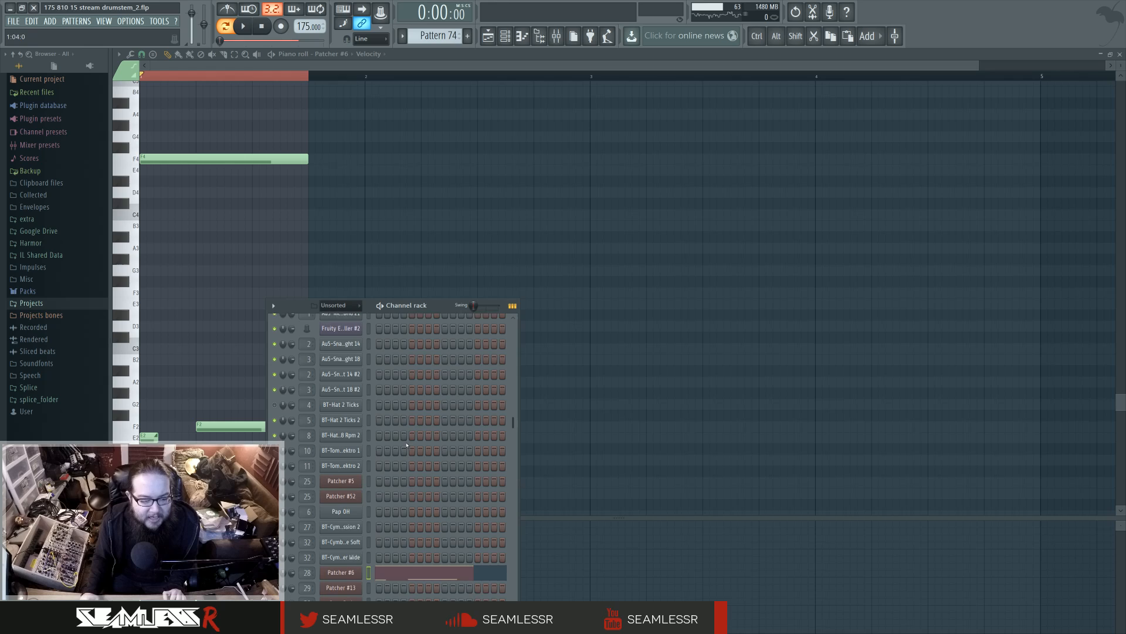
left_click(352, 572)
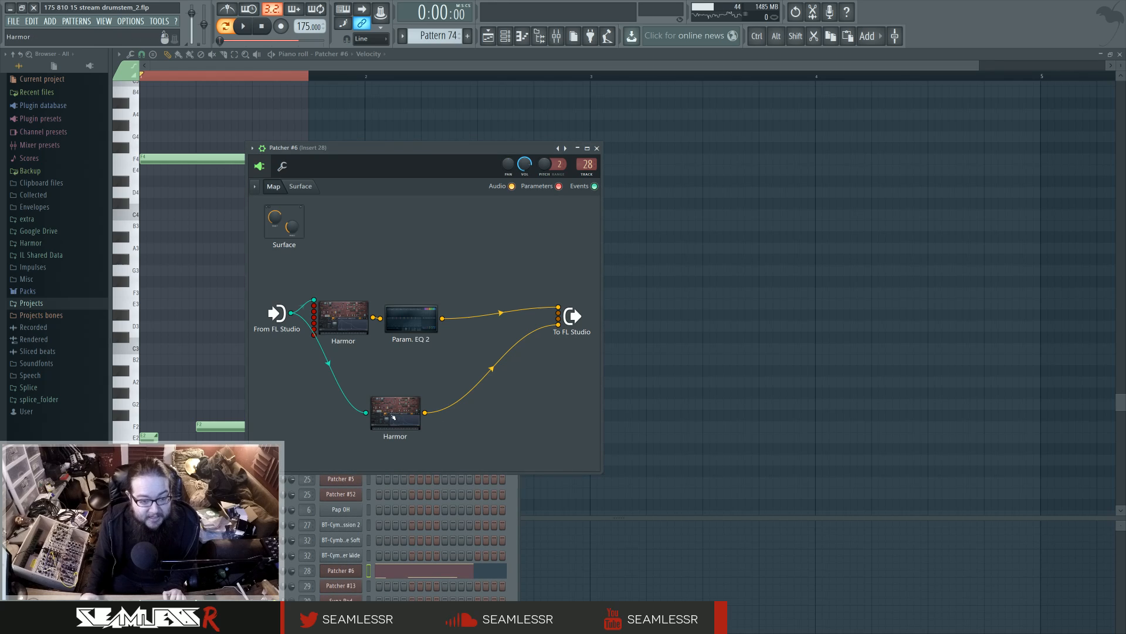
key("Escape")
Open the Pattern 2 clip on track 8, check its channels and mixer inserts, and play it on its own.
left_click(488, 36)
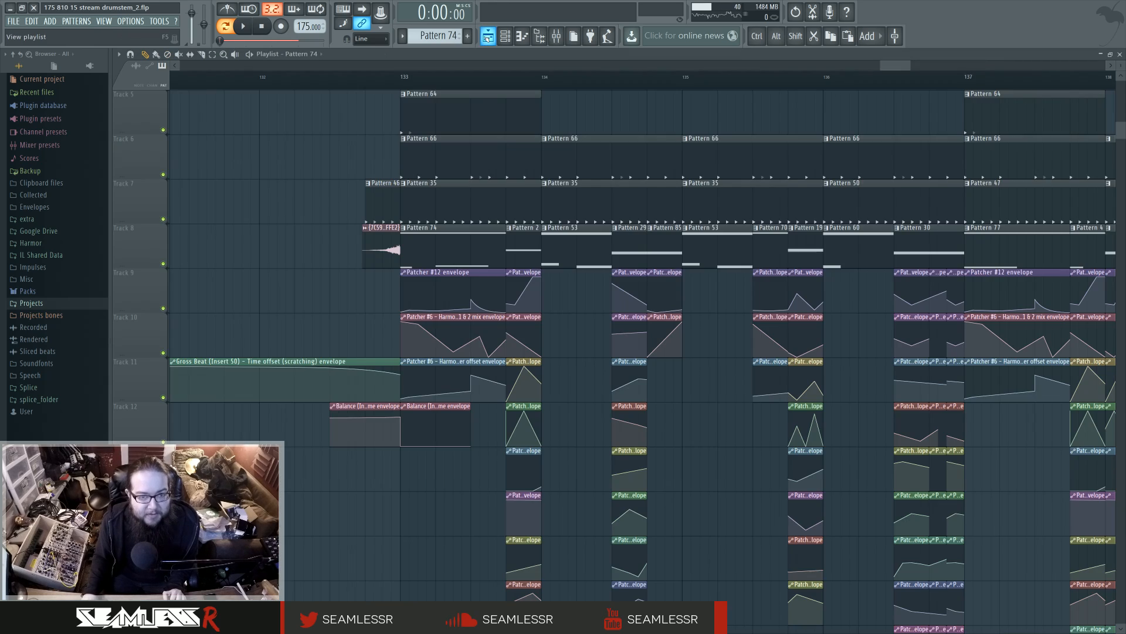
double_click(523, 227)
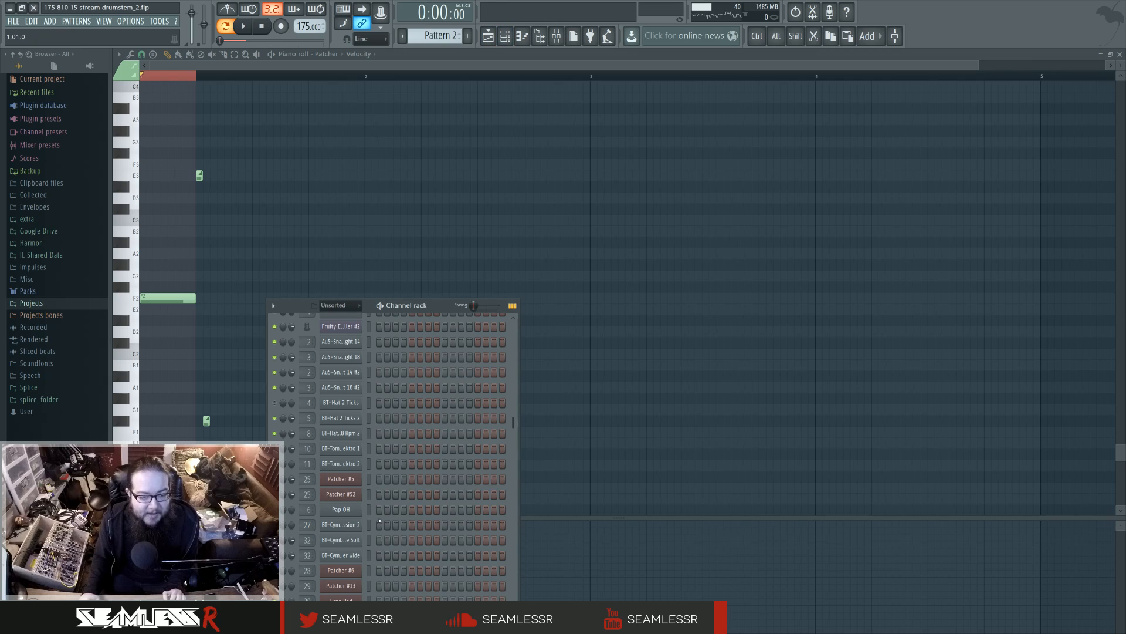
scroll(379, 520, "down", 5)
key("F9")
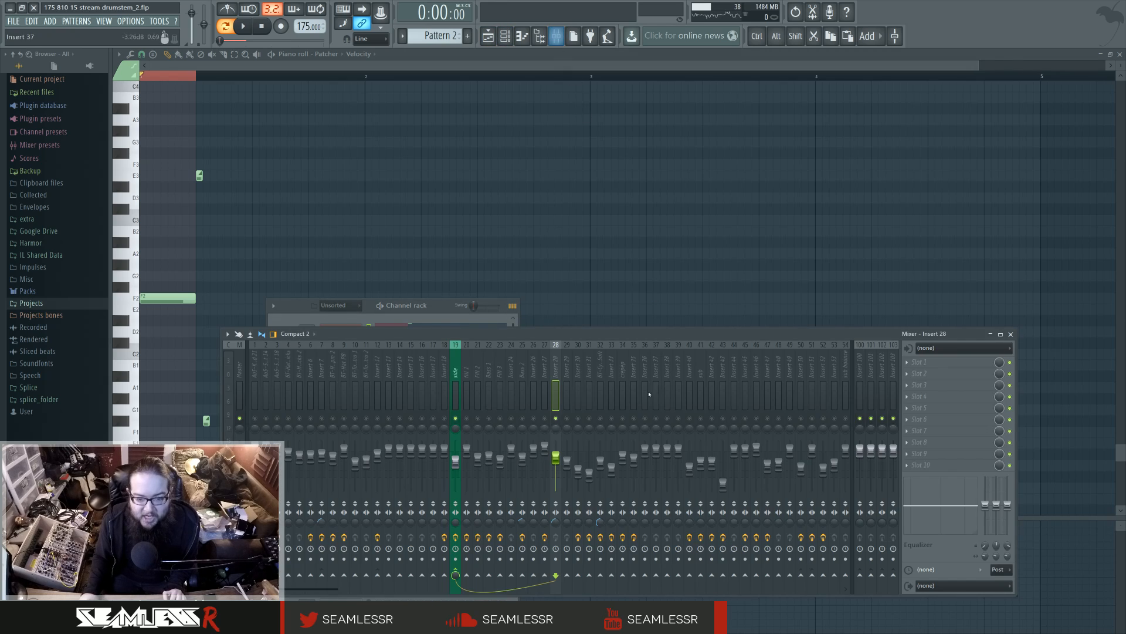
key("space")
left_click(488, 36)
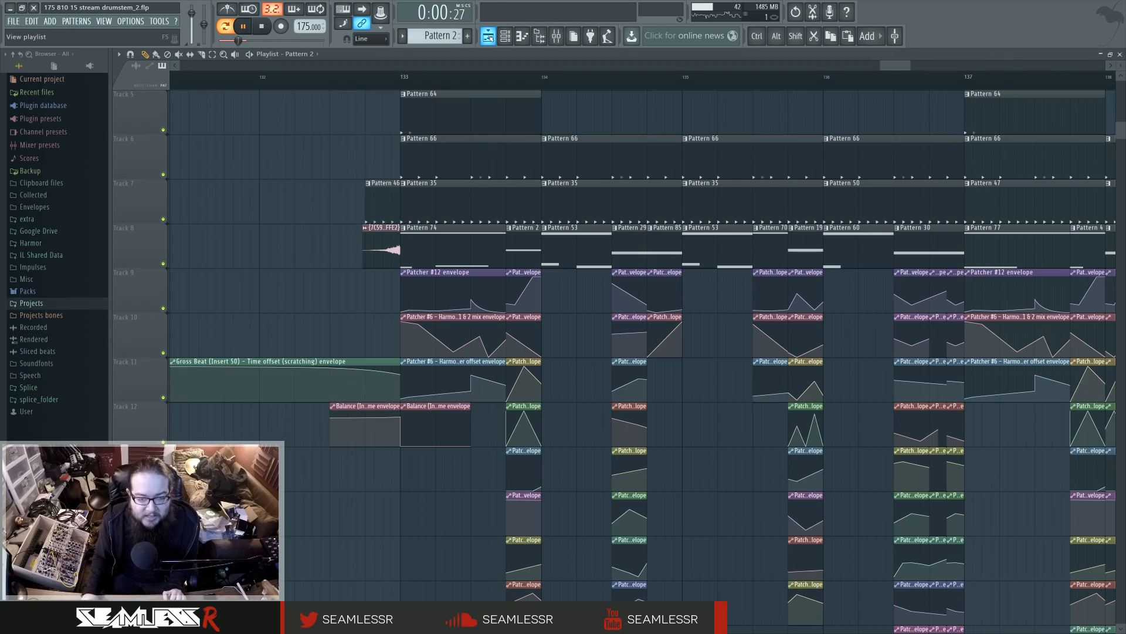
Play the song from bar 133 and check the channel rack for the instruments in the drop.
key("space")
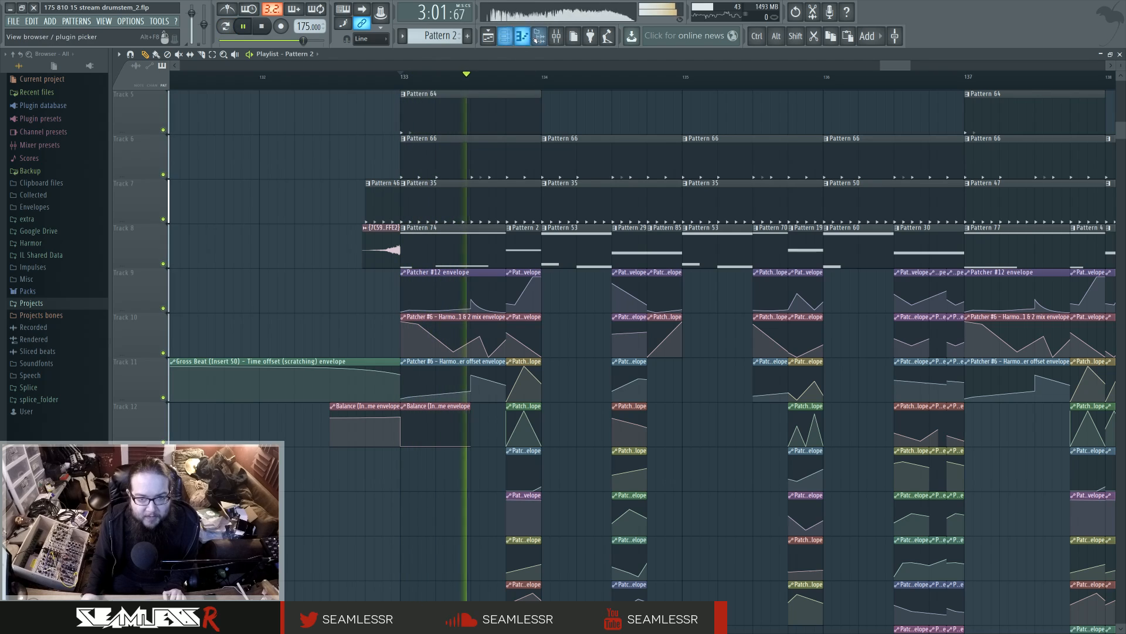
key("space")
key("space")
left_click(505, 36)
key("space")
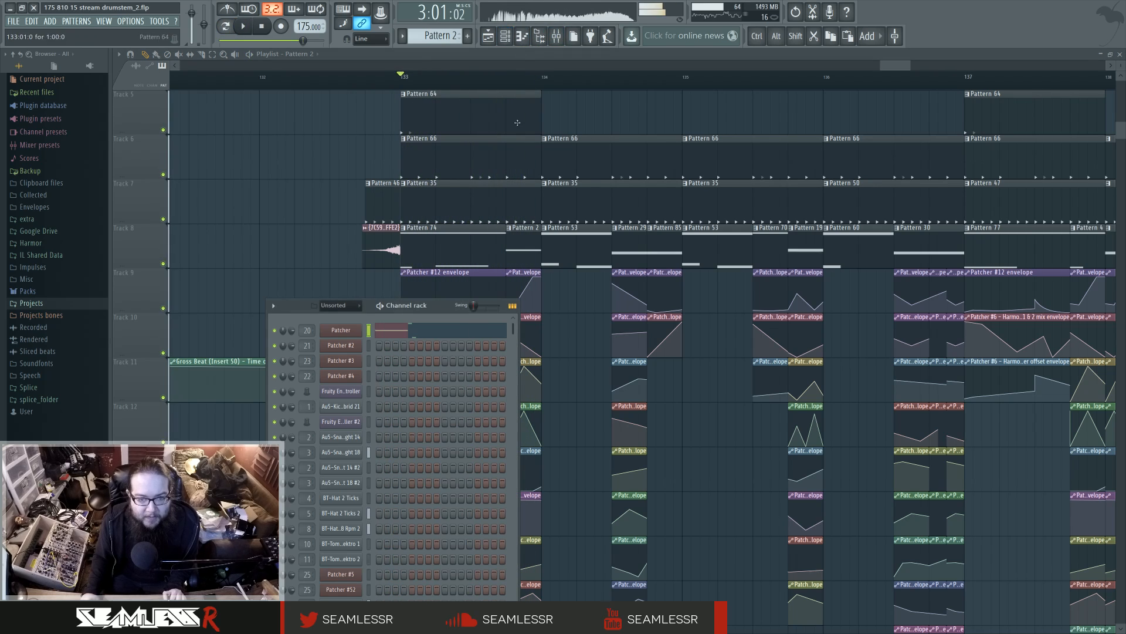
Replay the drop from bar 133 while comparing mixer inserts, soloing insert 41 to hear it alone.
left_click(556, 36)
key("space")
key("space")
key("space")
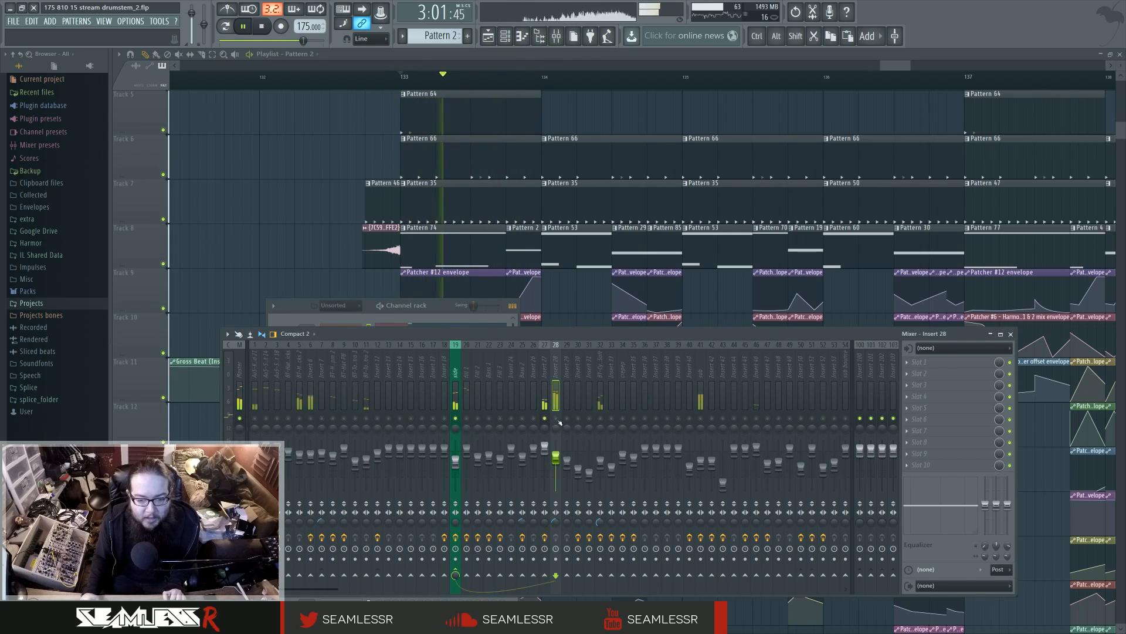
key("space")
key("space")
right_click(701, 419)
key("space")
key("space")
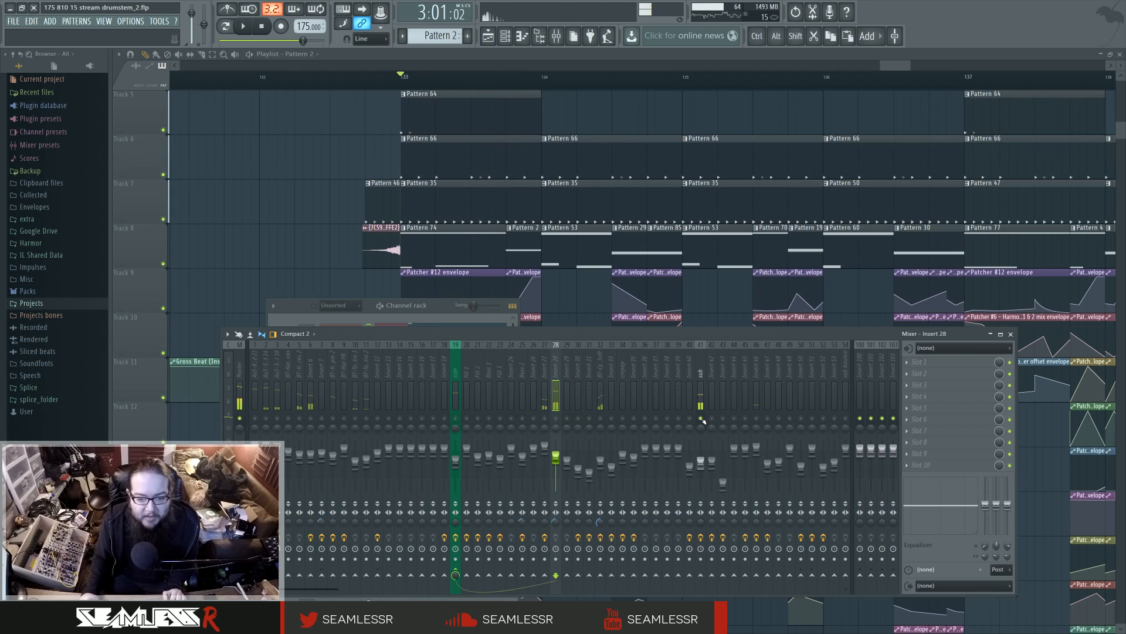
key("space")
key("space")
key("F5")
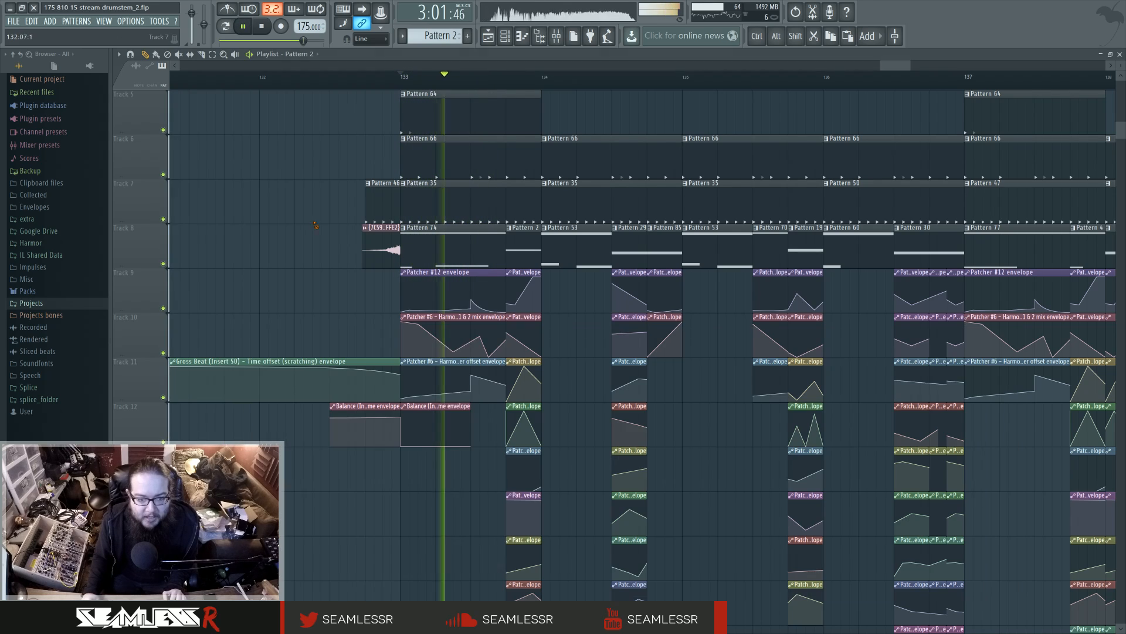
key("space")
Make the Patcher #12, Timbre 1 & 2 mix and Phaser offset envelope clips at bar 133 on tracks 9 to 11 unique.
scroll(413, 206, "up", 1)
scroll(413, 206, "up", 1)
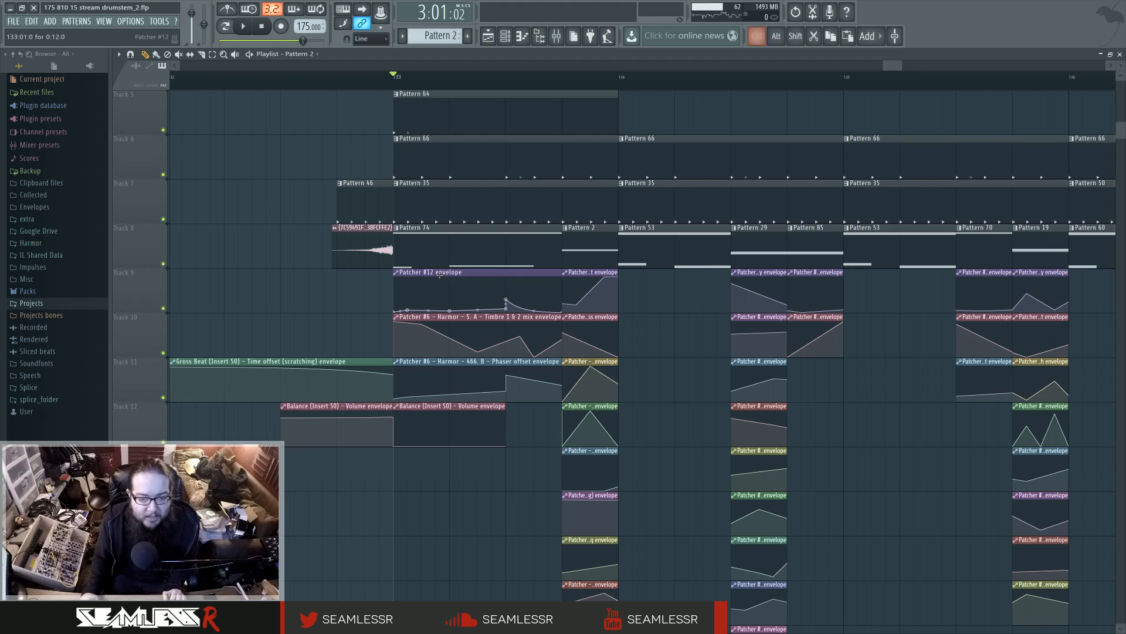
left_click(398, 273)
left_click(410, 331)
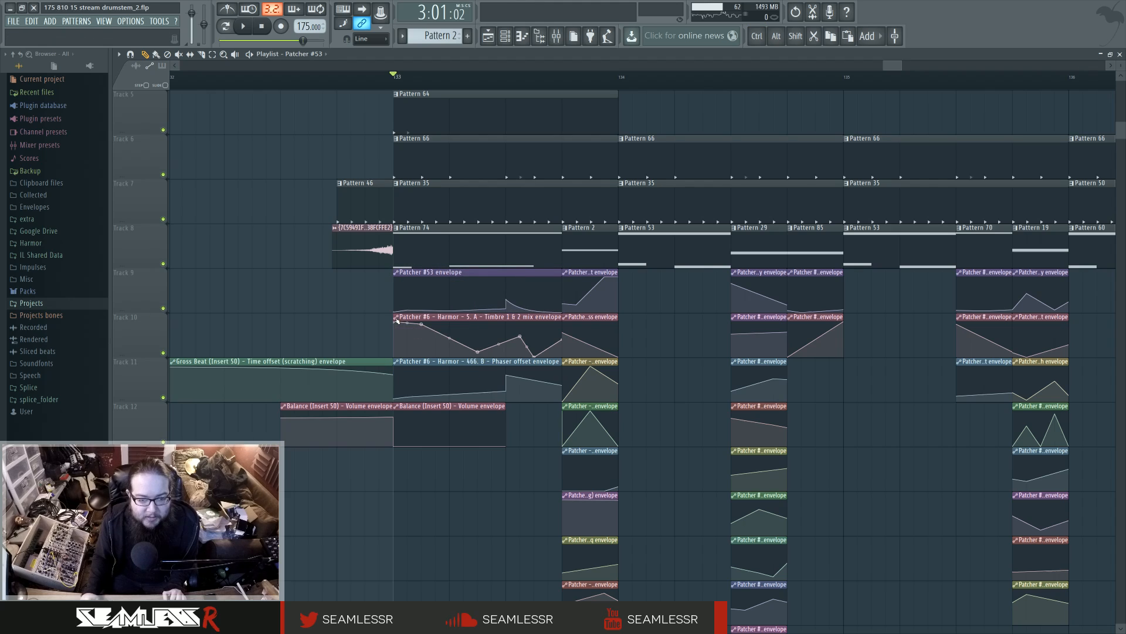
left_click(397, 321)
left_click(421, 378)
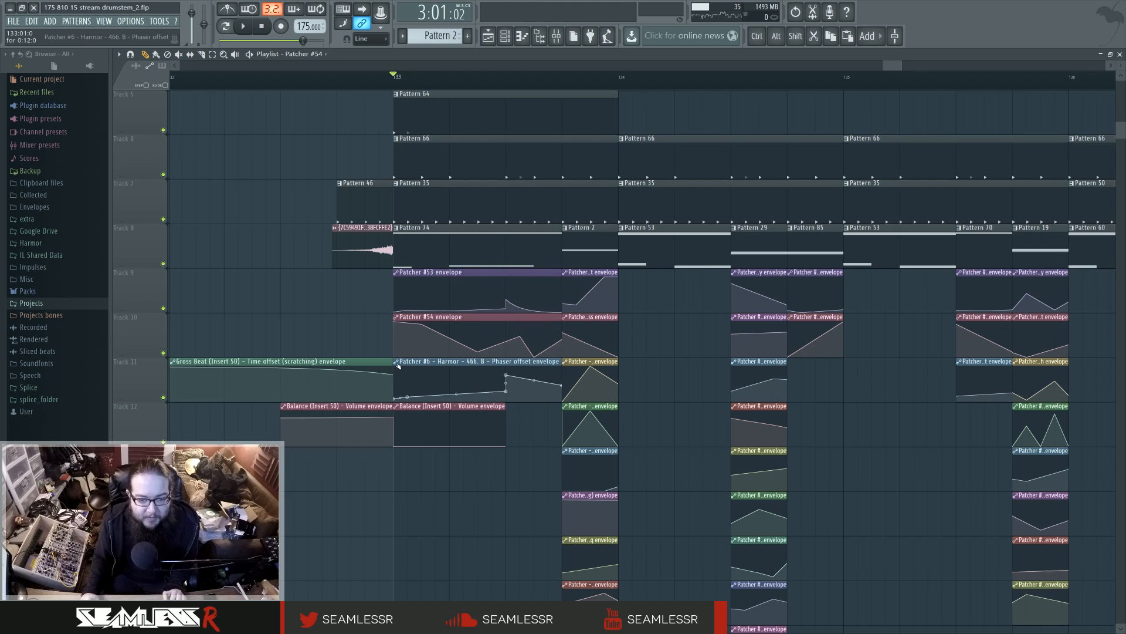
left_click(397, 362)
left_click(420, 422)
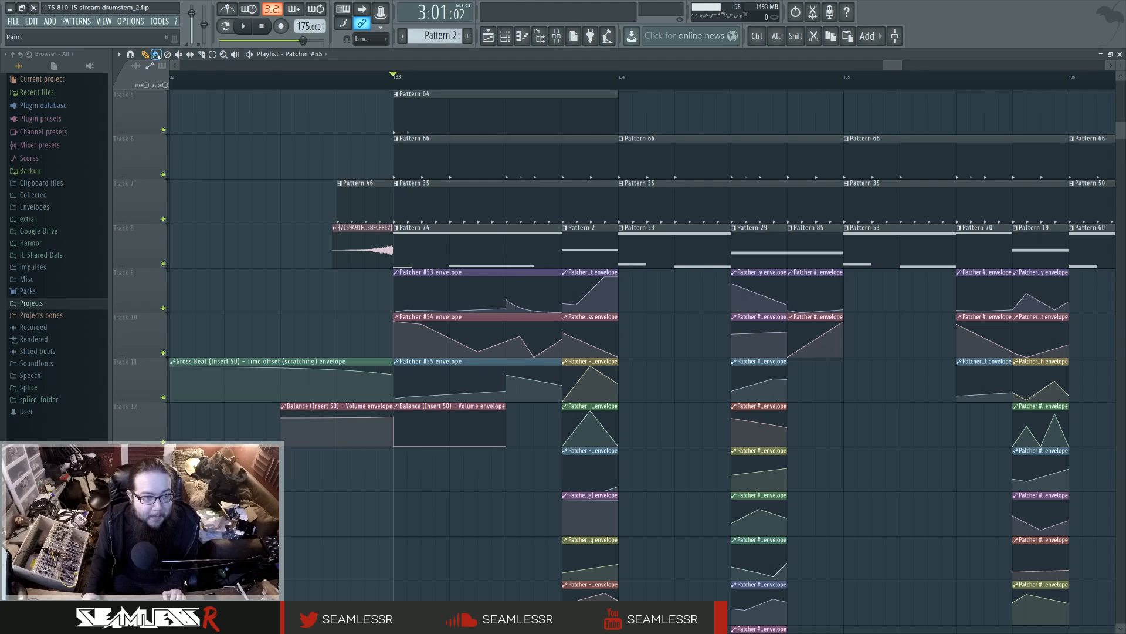
Reshape the track 10 envelope at bar 133 with an early dip and a rise mid-clip, auditioning the drop.
key("space")
key("space")
left_click_drag(478, 351, 421, 357)
key("space")
key("space")
key("space")
key("space")
Raise the early and middle points of the track 11 envelope at bar 133 and replay the drop.
left_click_drag(506, 391, 506, 366)
key("space")
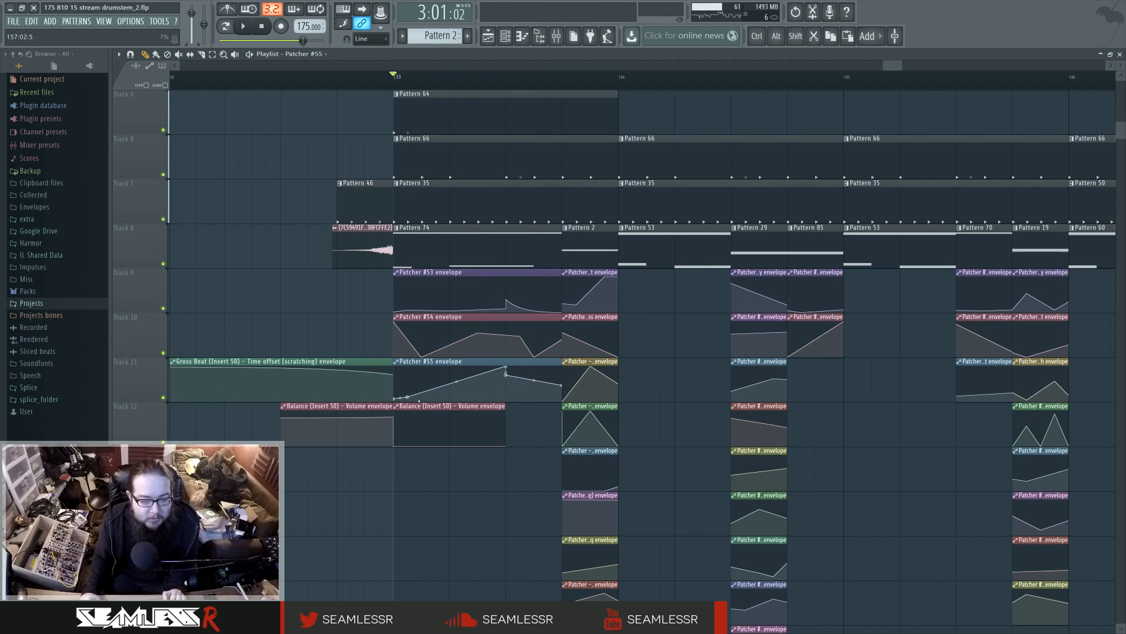
key("space")
key("space")
key("space")
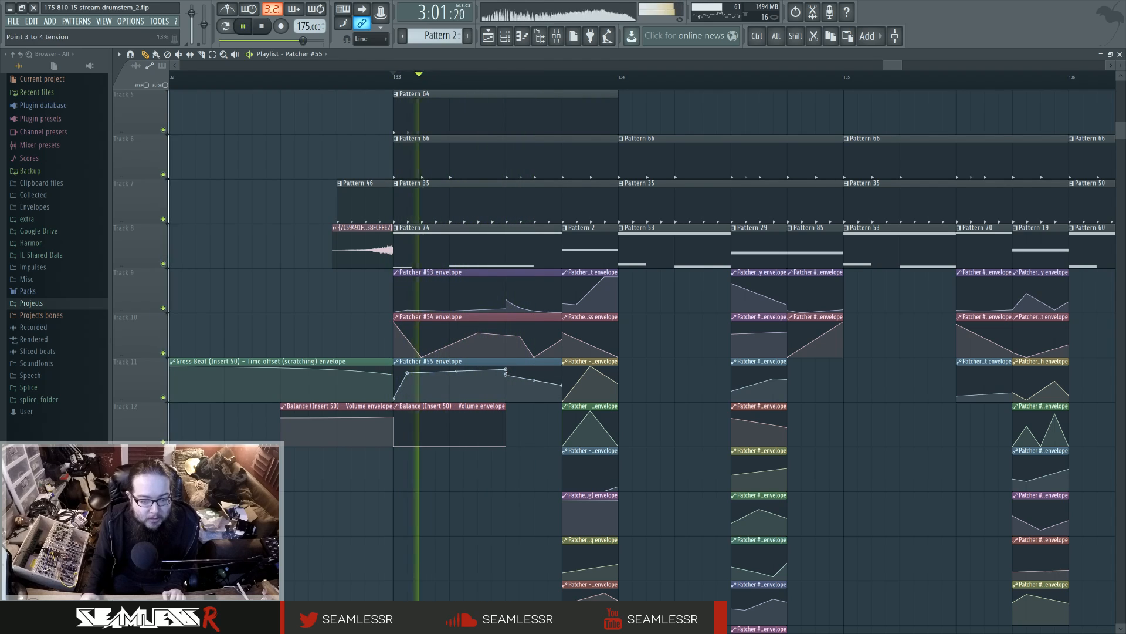
Shape an abrupt drop halfway through the track 11 envelope at bar 133 and replay the section.
left_click_drag(506, 374, 507, 390)
key("space")
key("space")
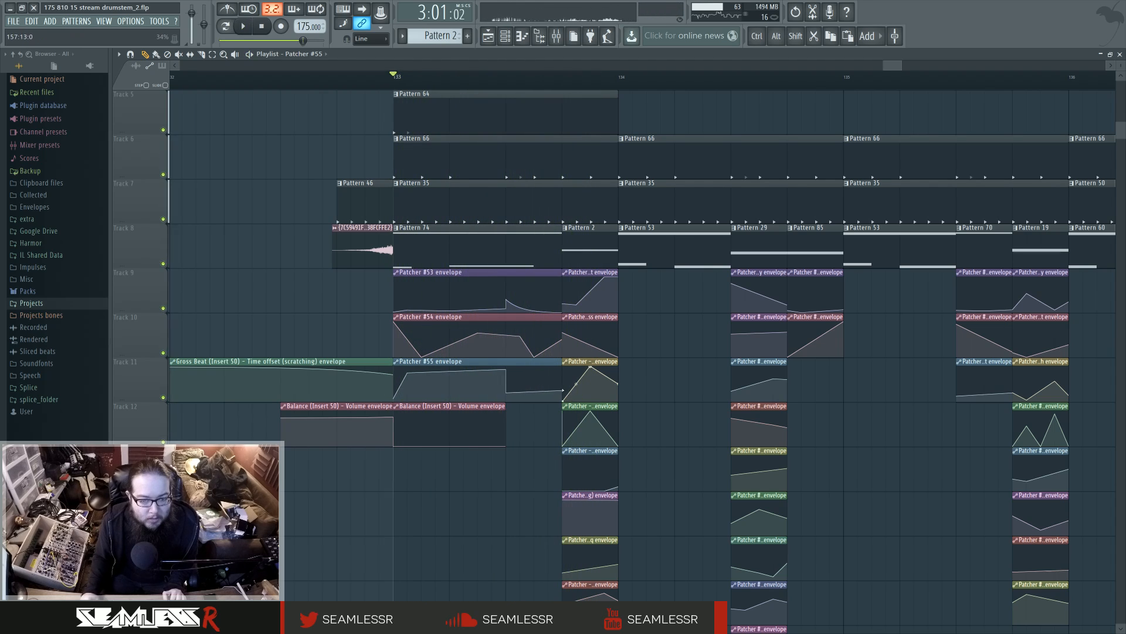
key("space")
Raise the middle and closing points of the track 9 envelope at bar 133 and audition the change.
left_click_drag(561, 312, 505, 288)
key("space")
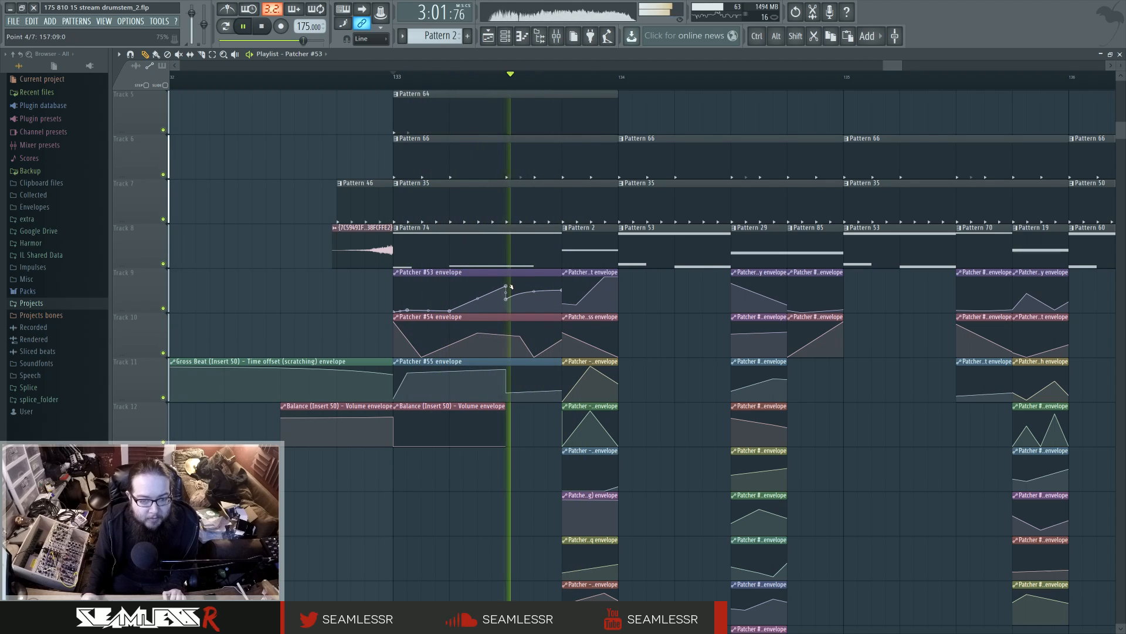
key("space")
key("space")
Lower the track 9 envelope's first half so it jumps up sharply at mid-clip, replaying the drop repeatedly.
left_click_drag(450, 311, 506, 300)
key("space")
key("space")
key("space")
key("space")
key("space")
key("space")
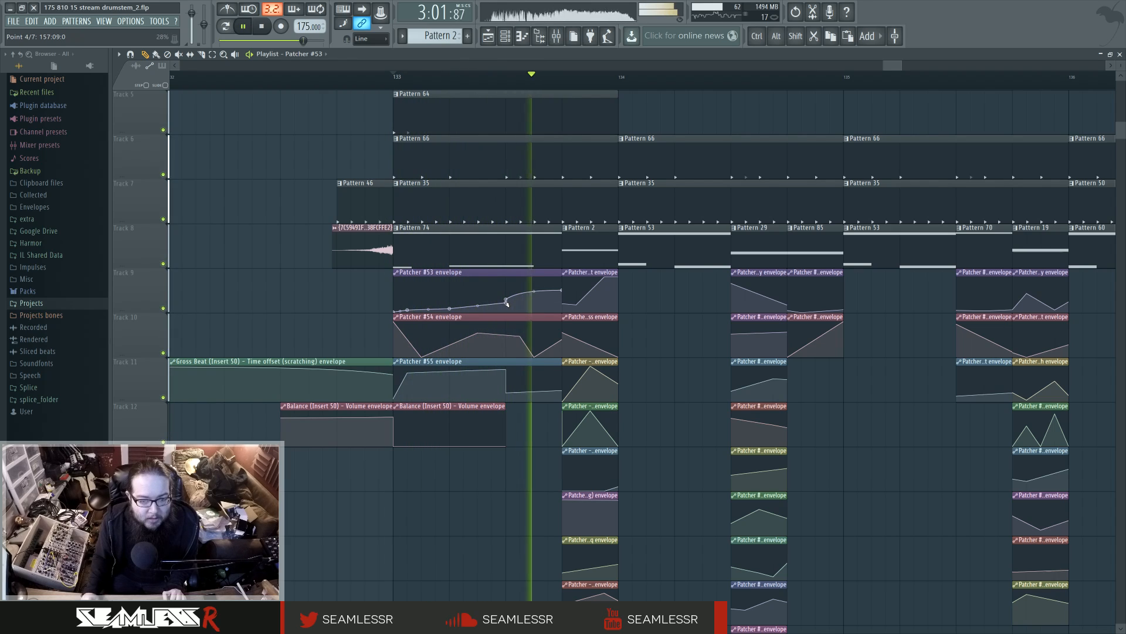
key("space")
key("space")
key("space")
key("space")
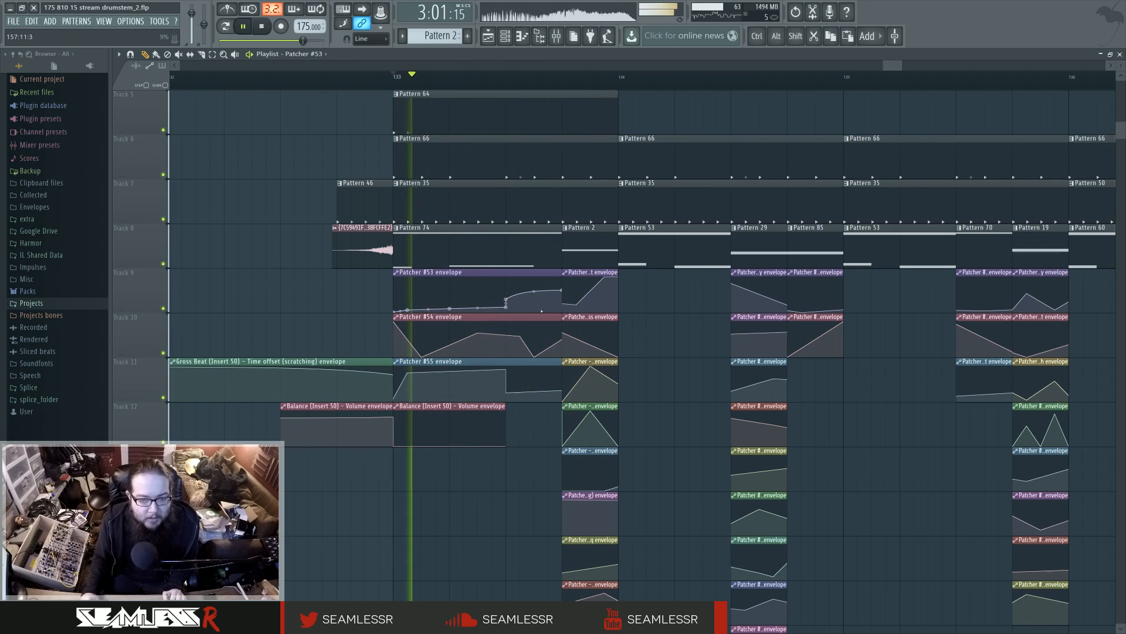
Flatten the second half of the track 9 envelope into a level plateau after the jump and audition it.
key("space")
key("space")
left_click_drag(506, 299, 561, 291)
right_click(534, 293)
key("space")
key("space")
key("space")
key("space")
key("space")
key("space")
key("space")
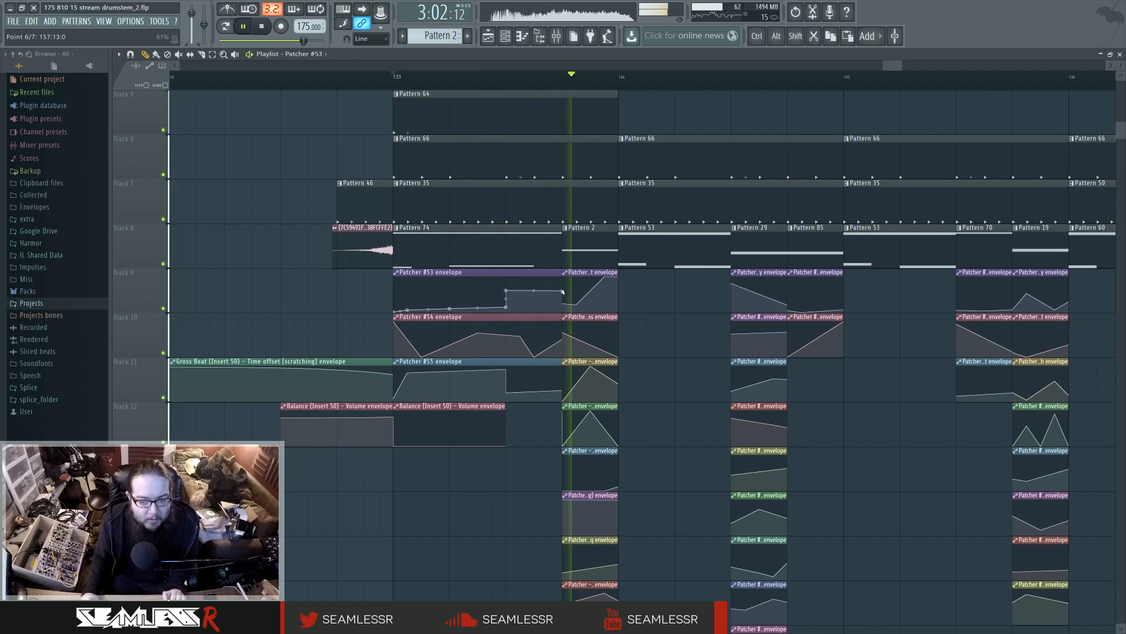
key("space")
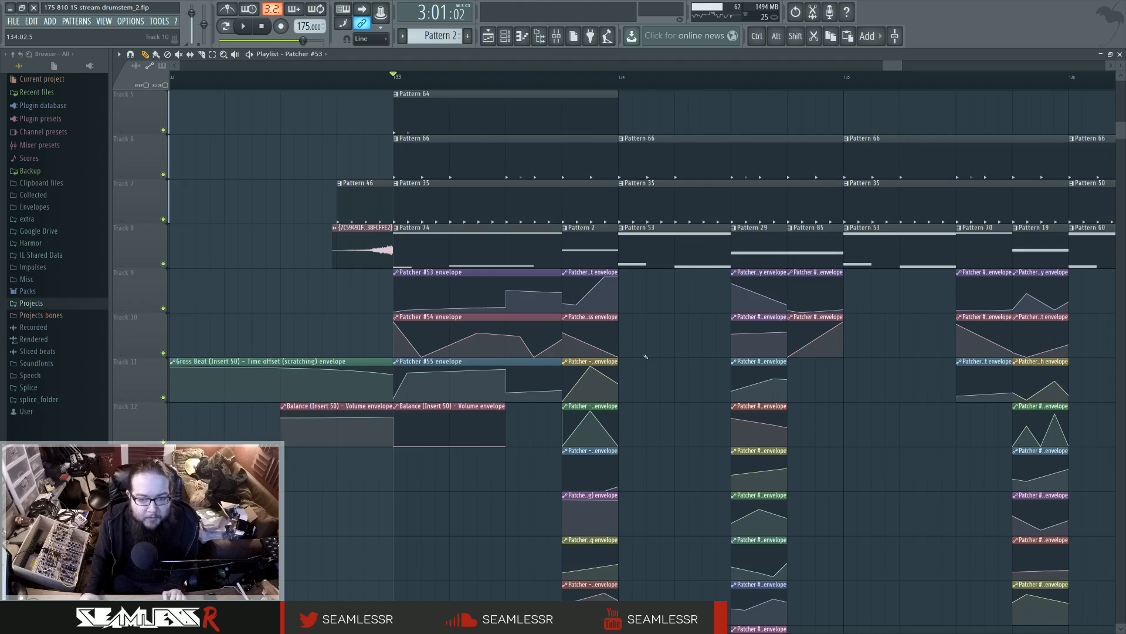
Delete the Pattern 2 clip after Pattern 74 and the stack of Patcher envelope clips beneath it.
scroll(646, 357, "down", 4)
left_click_drag(659, 367, 567, 376)
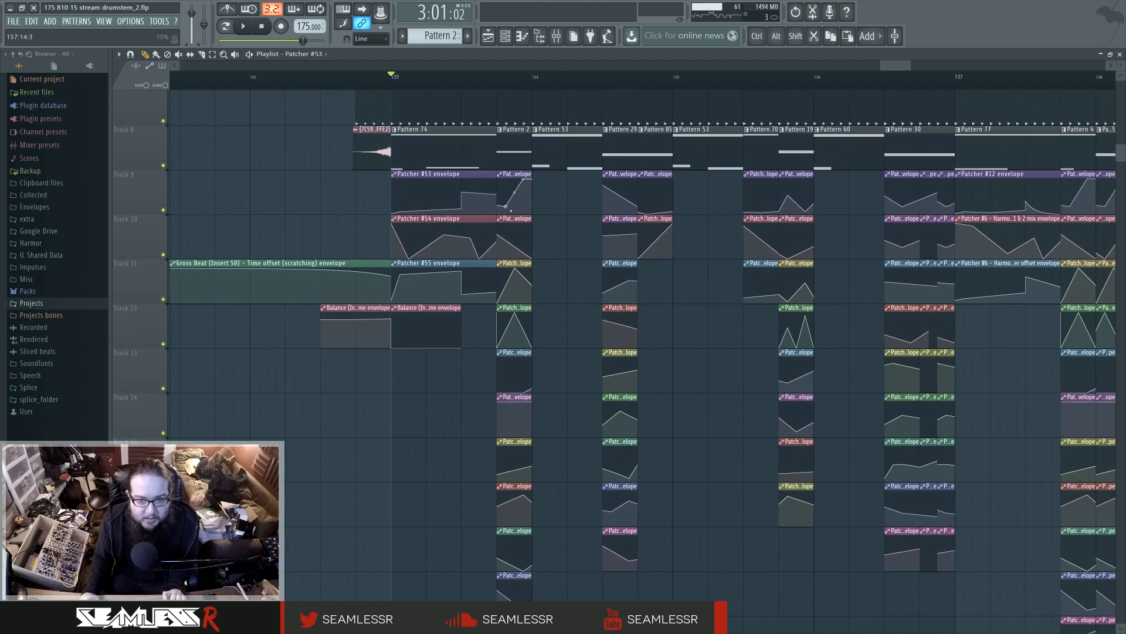
right_click(514, 143)
scroll(510, 503, "down", 4)
right_click(516, 373)
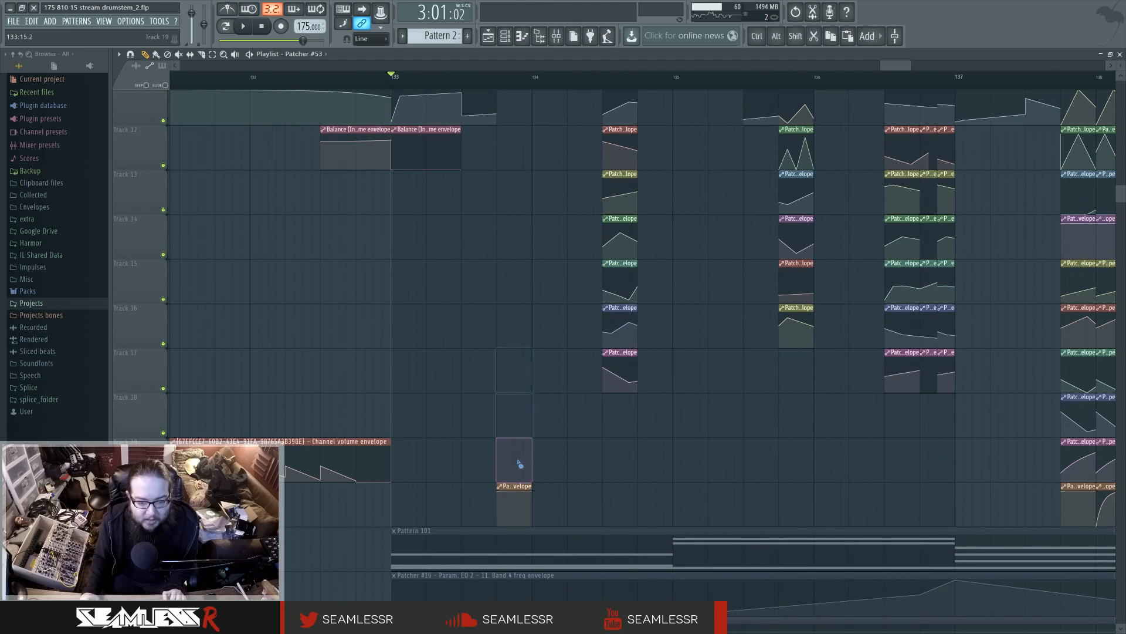
scroll(521, 473, "up", 9)
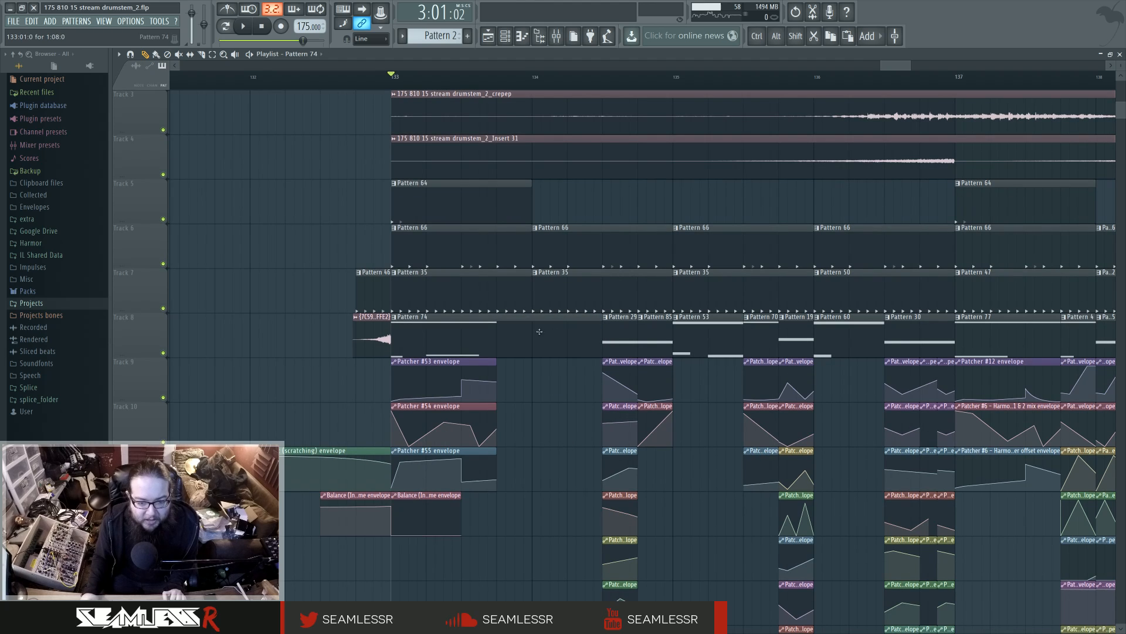
Continue Pattern 74's rising low notes with F#2 and G2 notes in the piano roll, and return to the playlist.
double_click(539, 332)
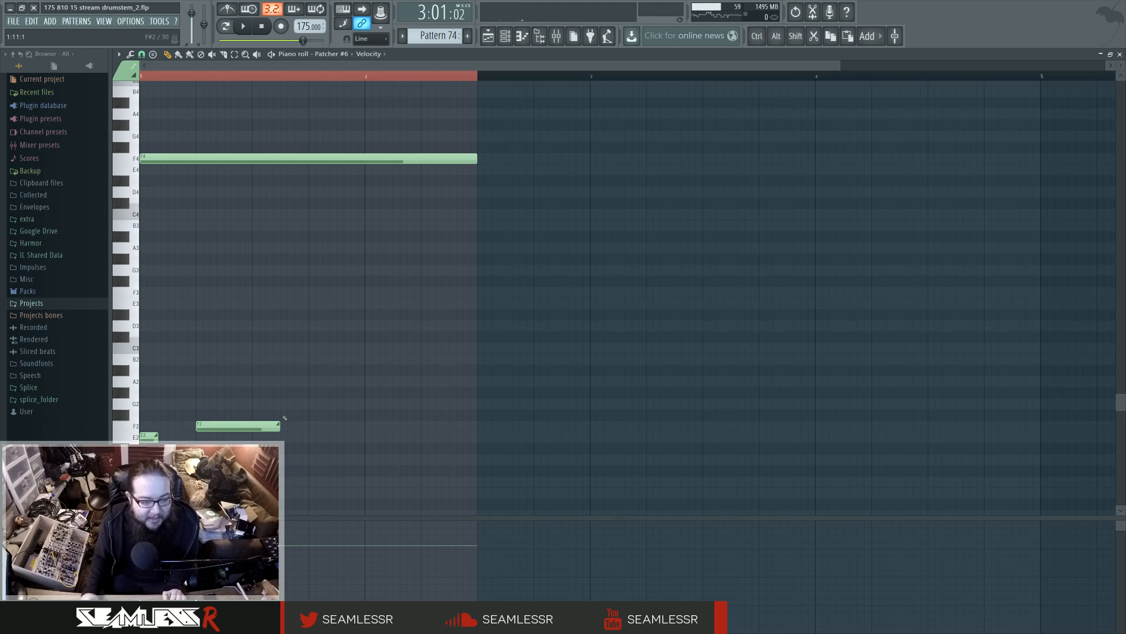
key("space")
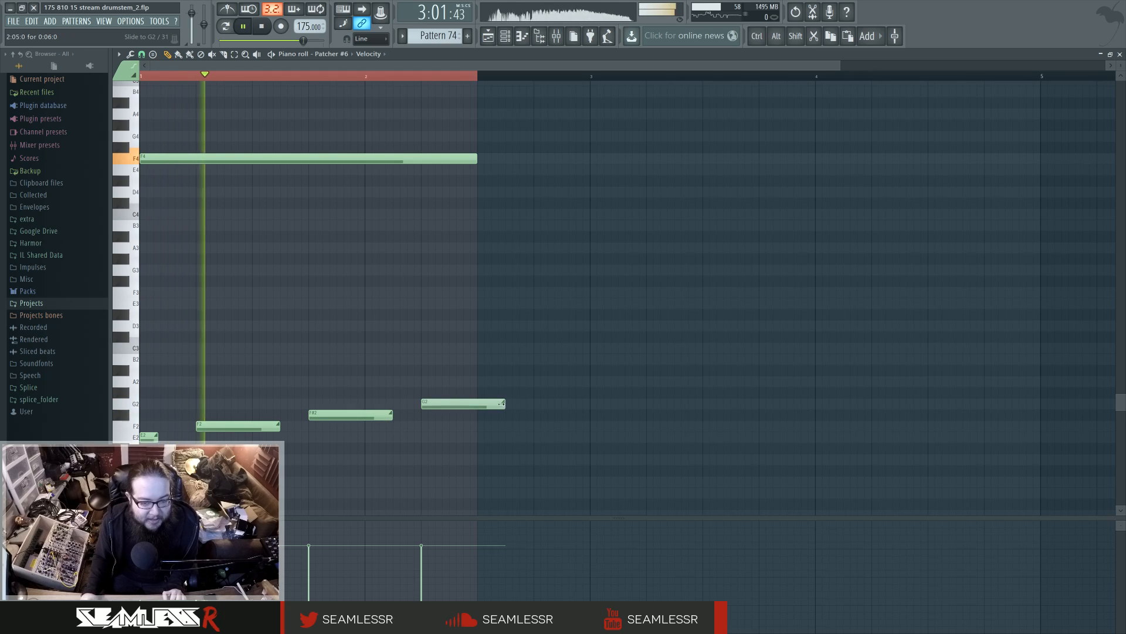
key("F5")
key("space")
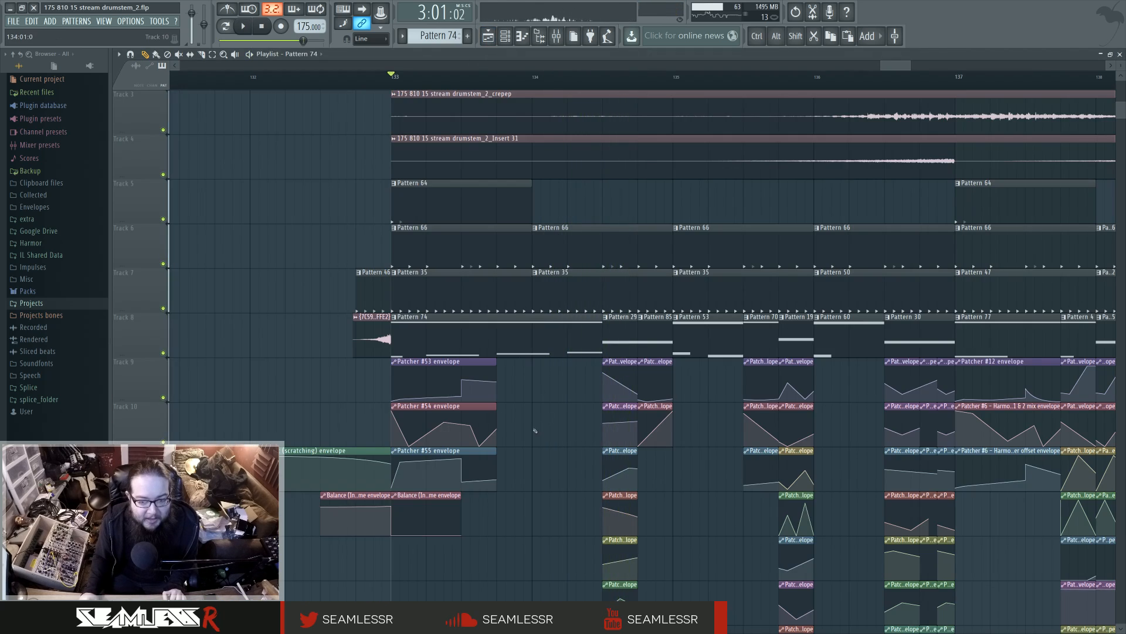
Lengthen the Patcher #53, #54 and #55 envelope clips on tracks 9 to 11 up to Pattern 29.
scroll(535, 398, "down", 3)
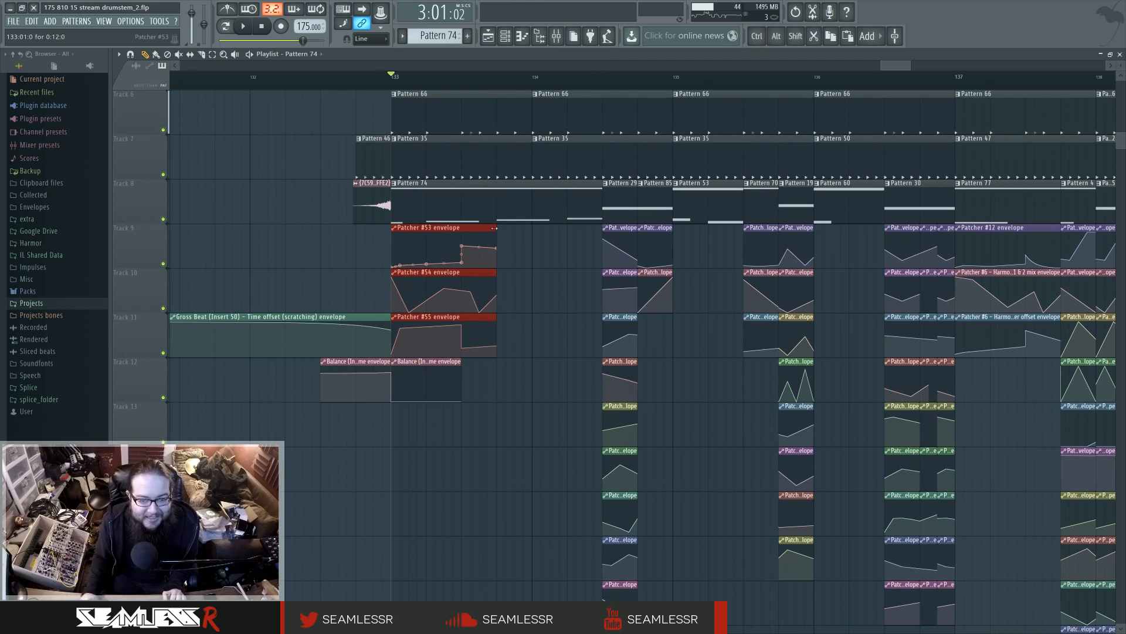
left_click_drag(494, 228, 590, 235)
left_click(528, 441)
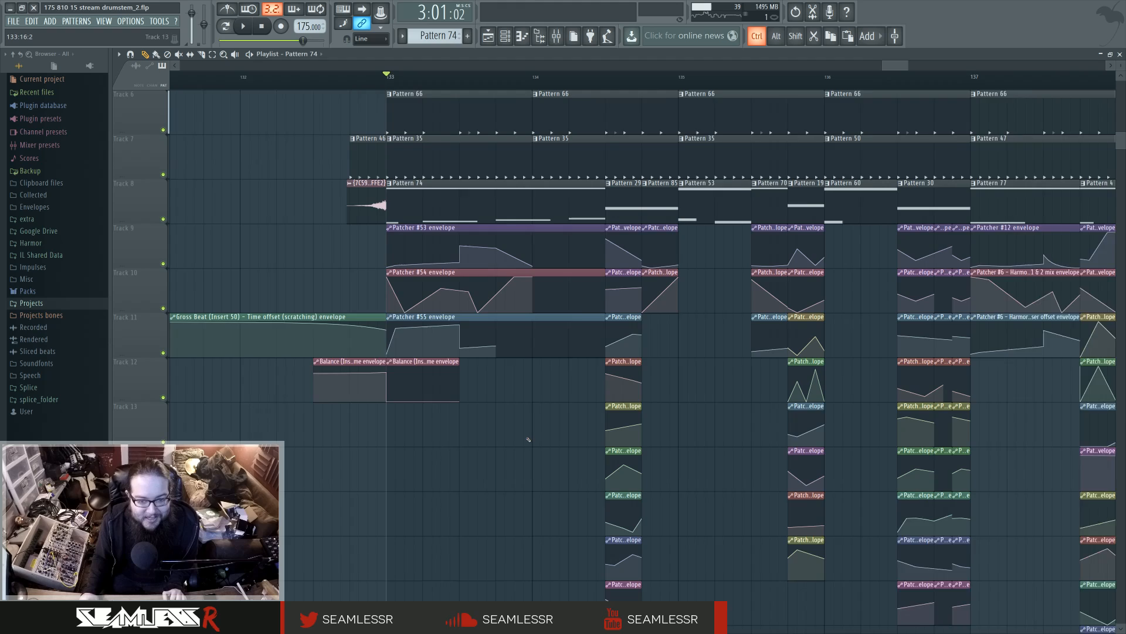
Carry the track 9 to 11 envelope curves through to the ends of their lengthened clips, auditioning the passage.
scroll(521, 401, "up", 2)
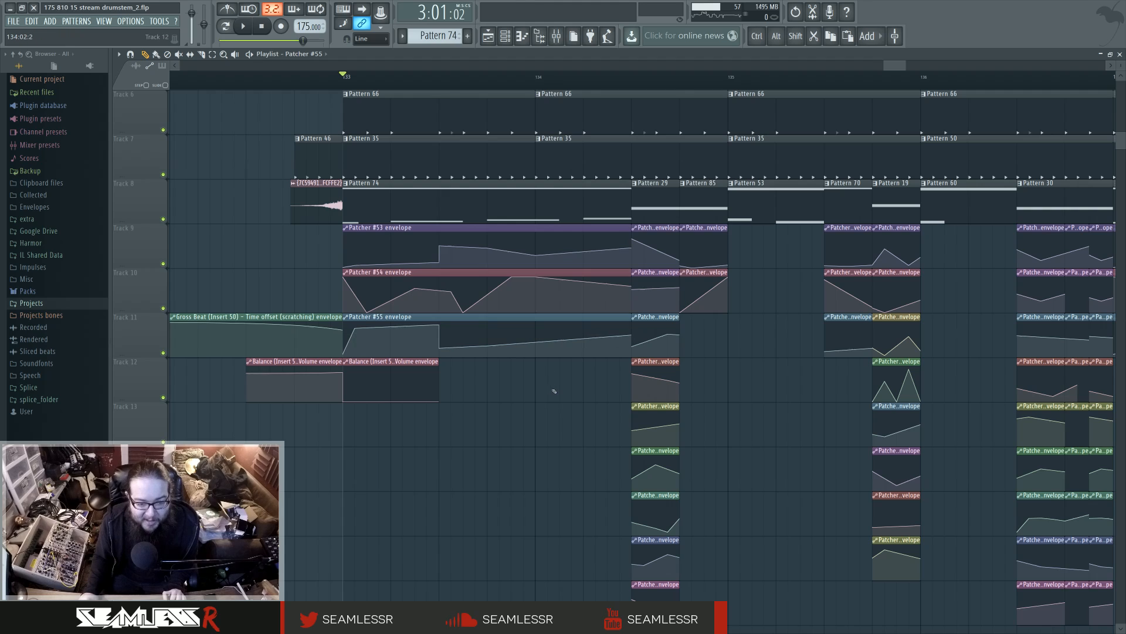
key("space")
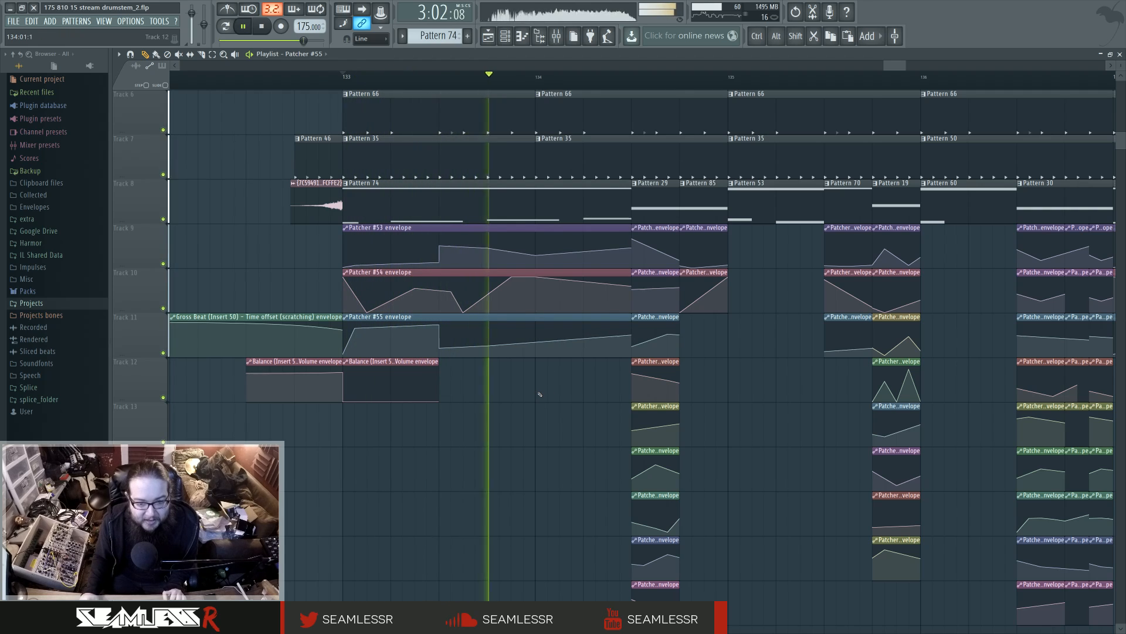
key("space")
scroll(496, 274, "up", 1)
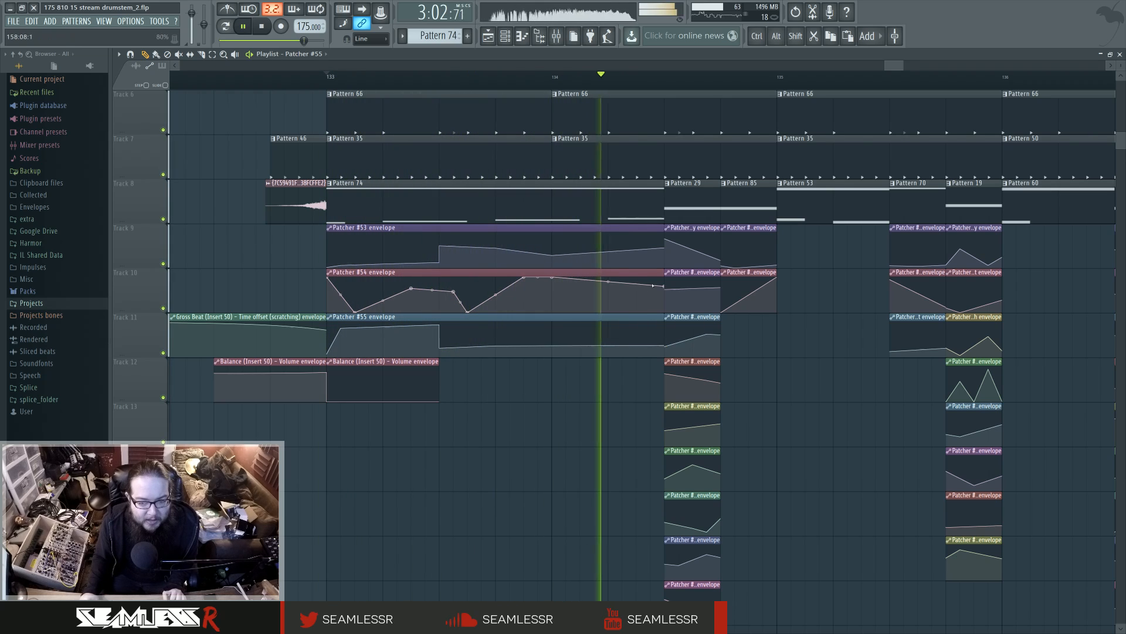
key("space")
key("space")
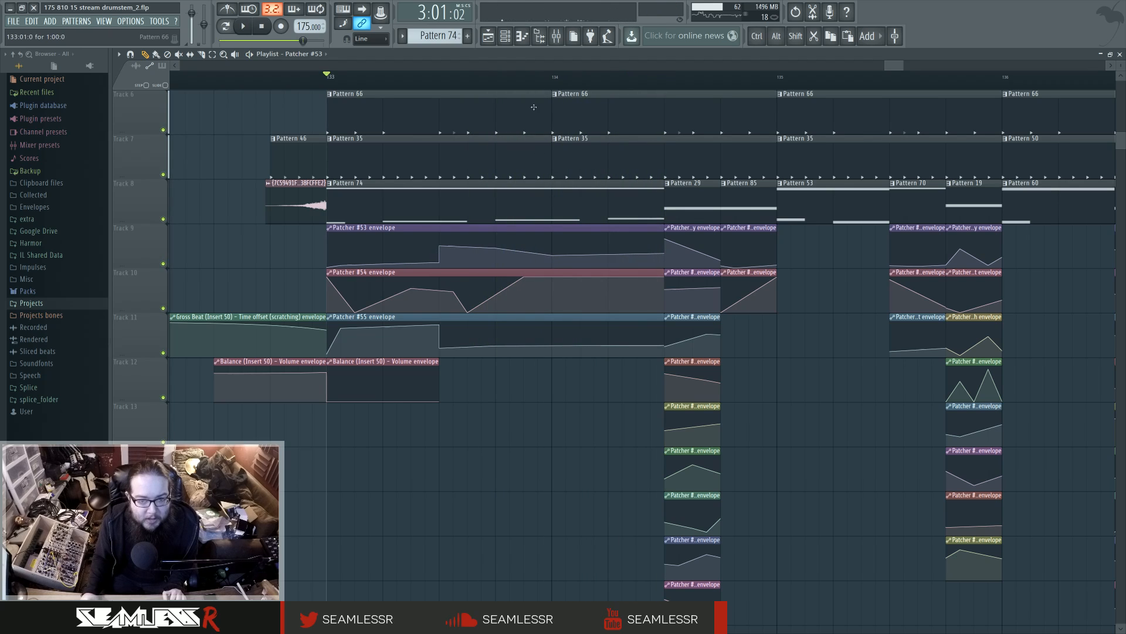
Lower the late points of the track 10 envelope around bar 134 to about 50% and replay the drop.
key("space")
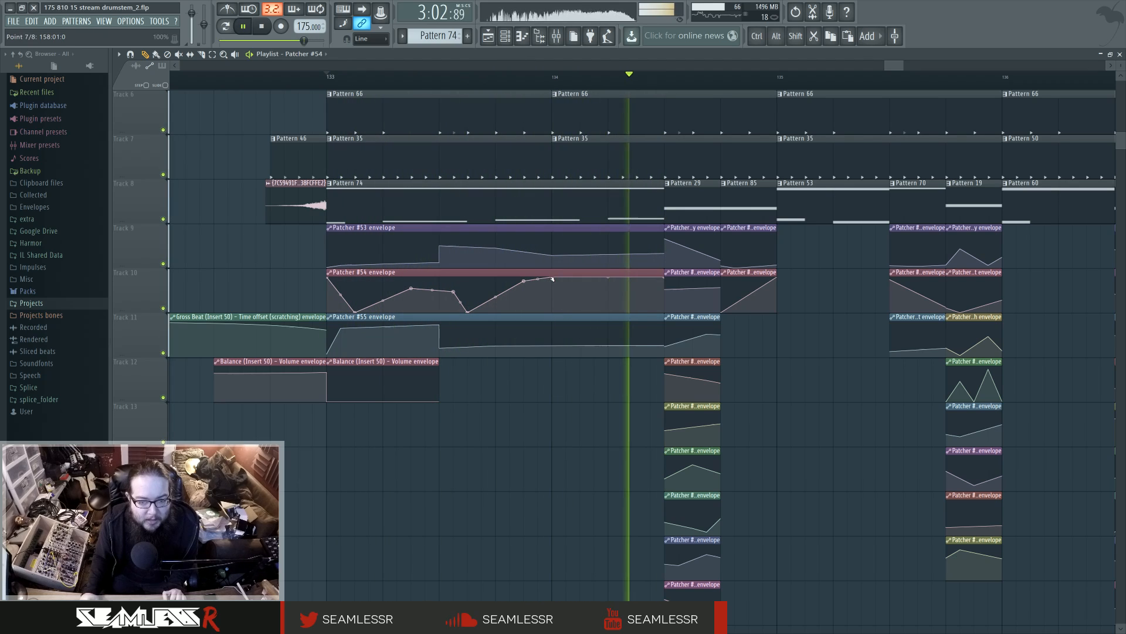
key("space")
key("space")
left_click_drag(552, 279, 525, 295)
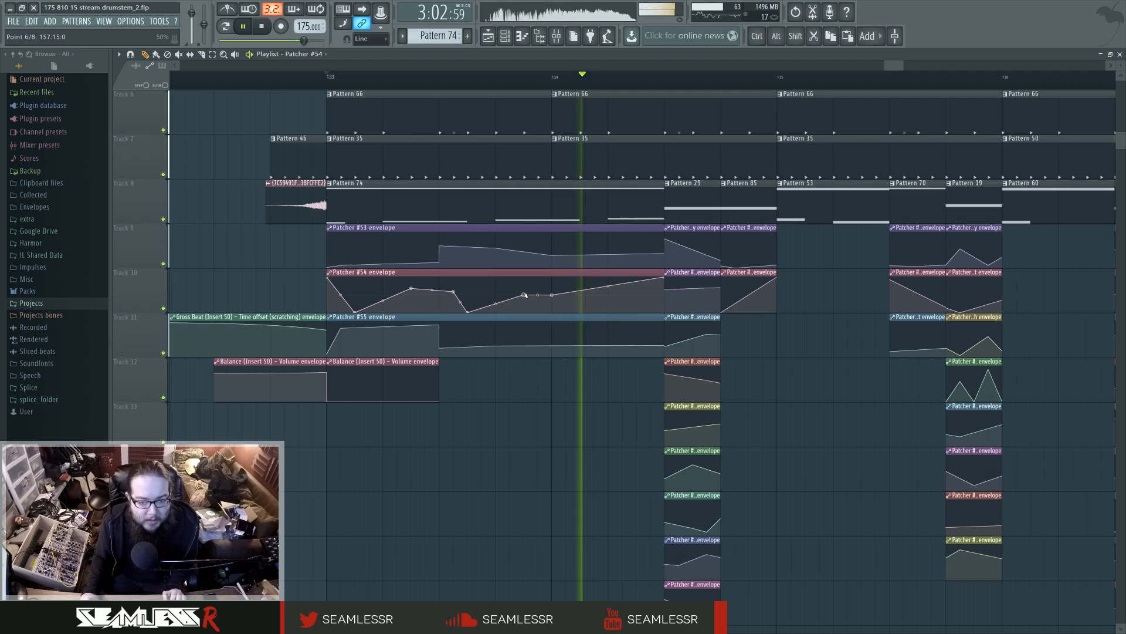
key("space")
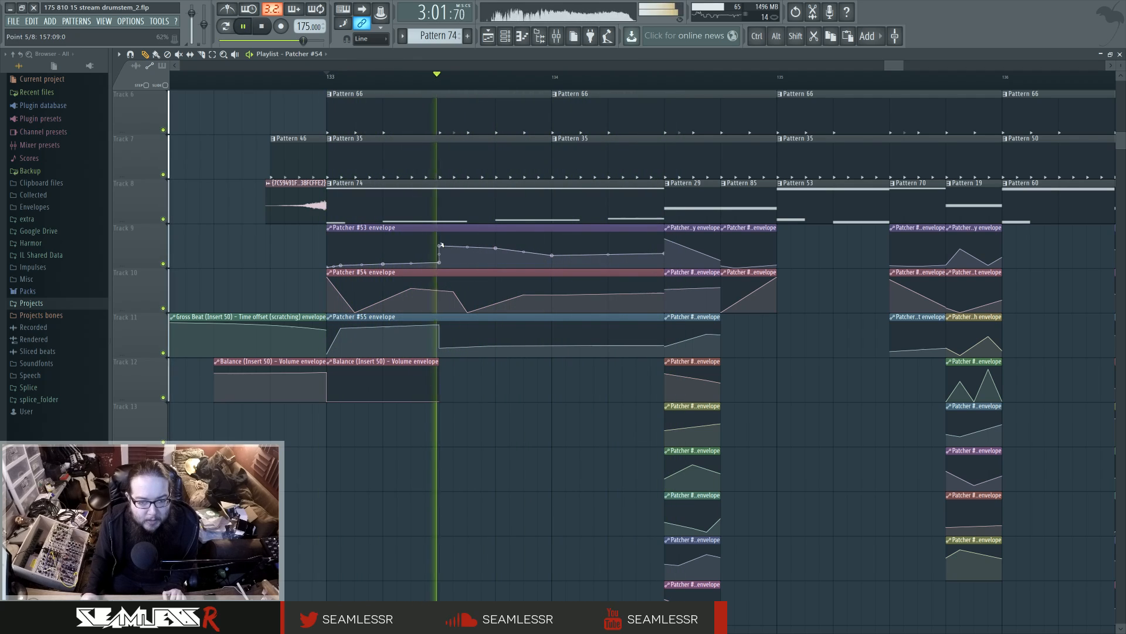
Lower the track 9 envelope's mid-clip jump slightly and level the points following it up to bar 134.
left_click_drag(440, 245, 439, 250)
key("space")
key("space")
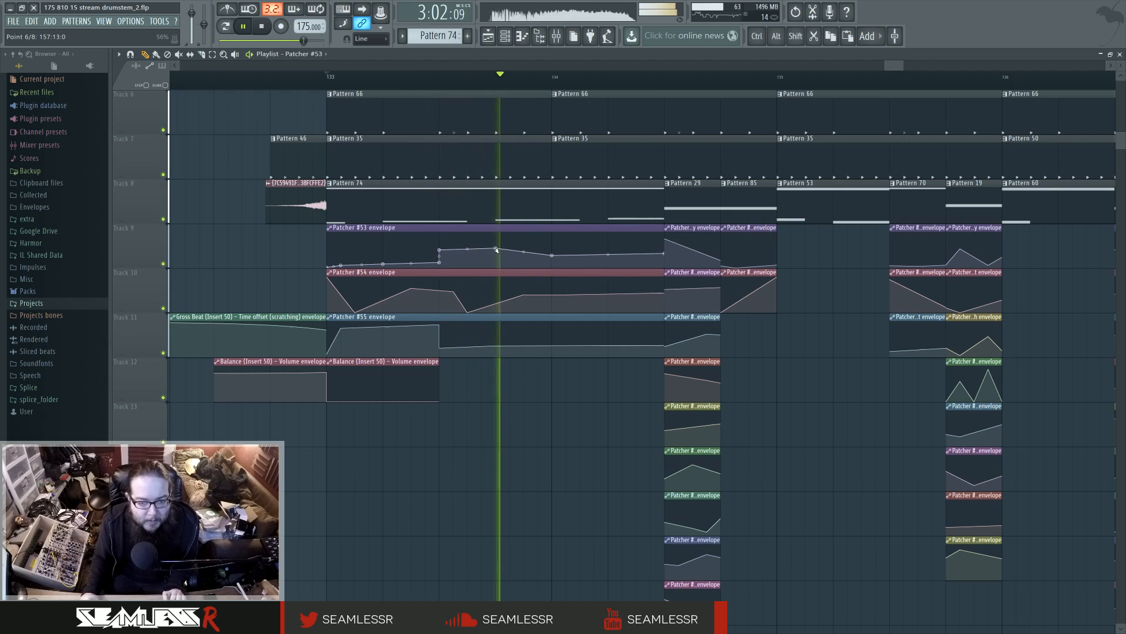
key("space")
key("space")
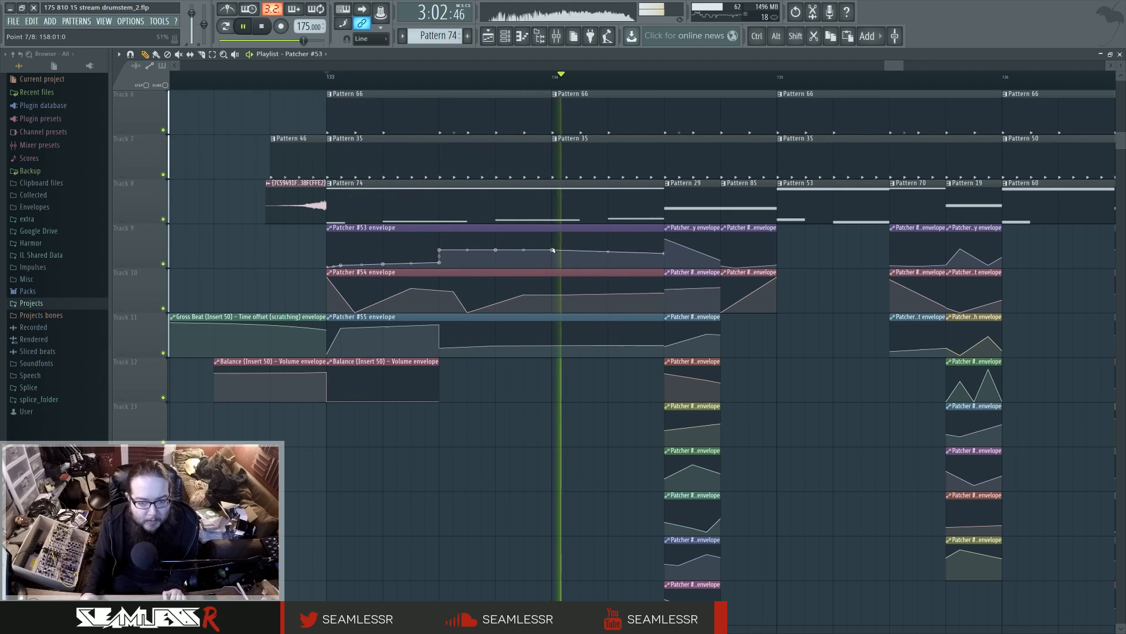
key("space")
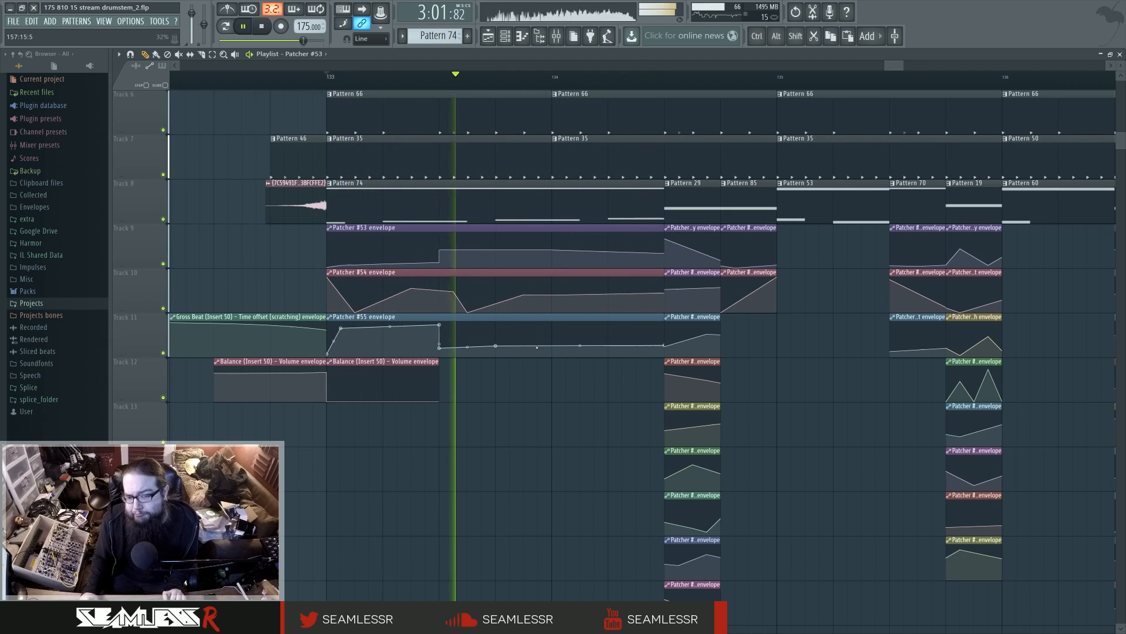
Lower the track 11 envelope point at 157:13 to 17%, replaying the drop to compare.
key("space")
key("space")
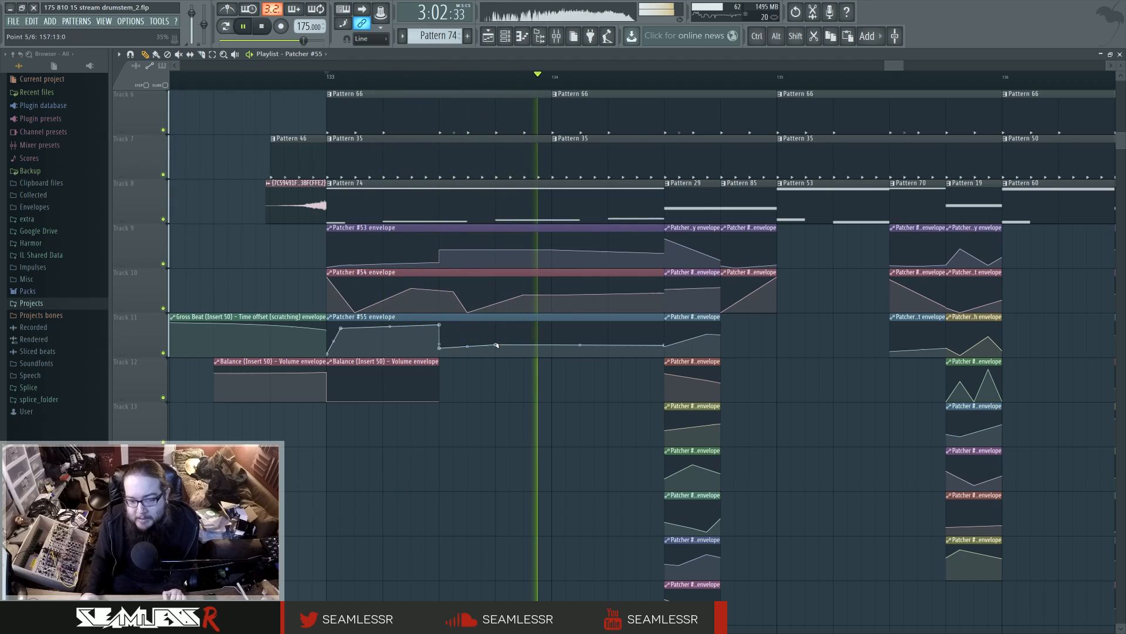
key("space")
key("space")
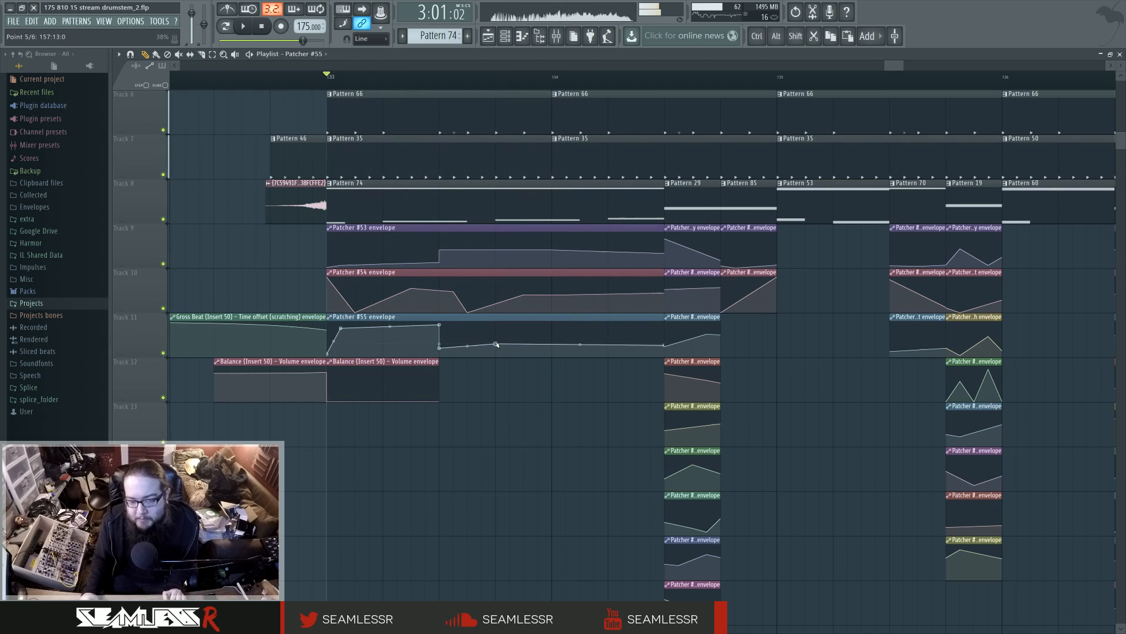
left_click_drag(496, 342, 496, 352)
key("space")
key("space")
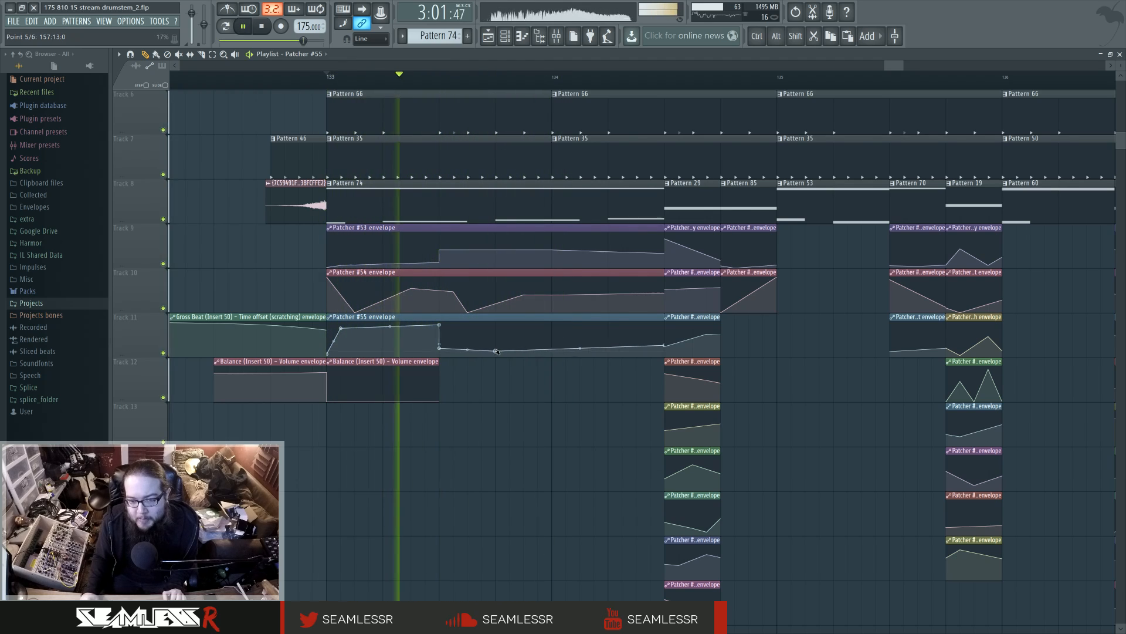
key("space")
key("space")
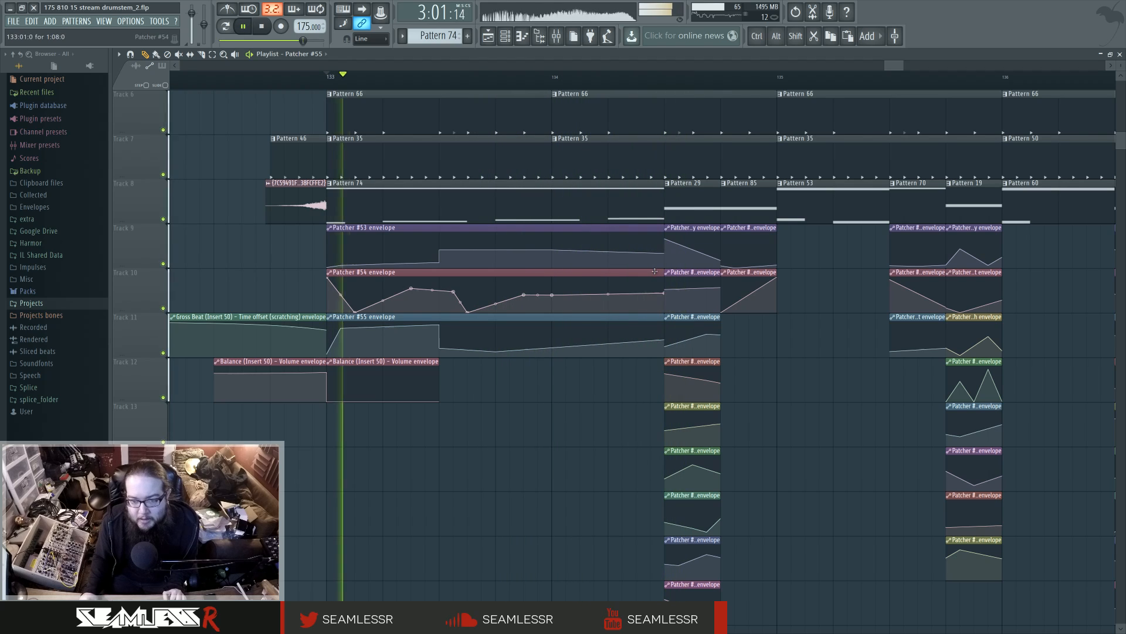
Level the end points of the track 9 and track 10 envelopes with their preceding plateaus, auditioning each change.
left_click_drag(664, 254, 664, 251)
key("space")
key("space")
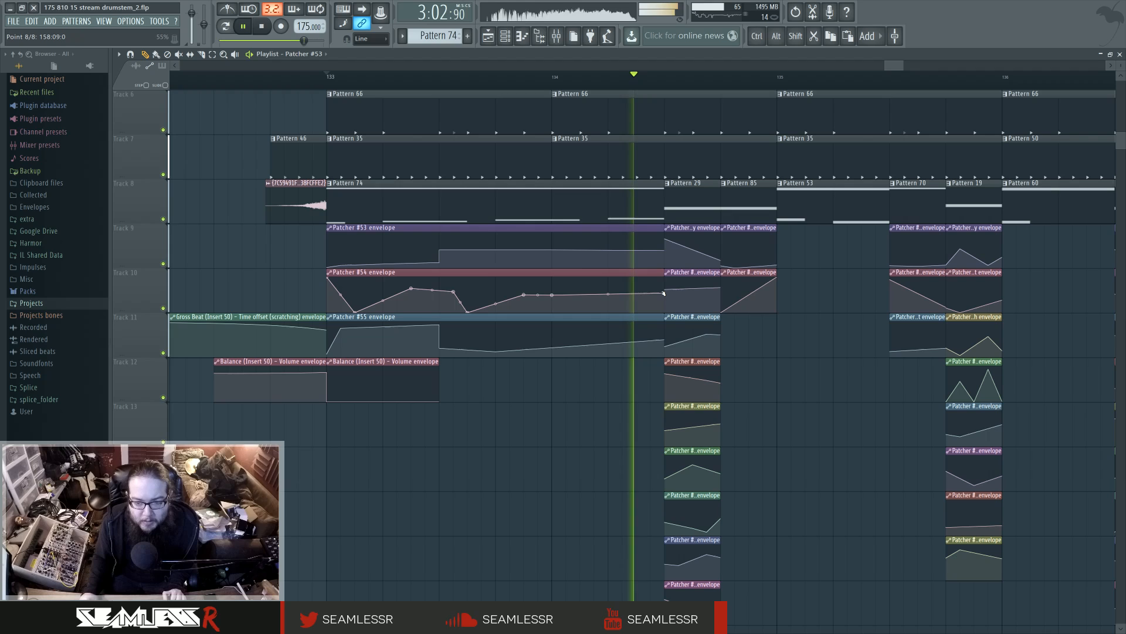
key("space")
left_click_drag(663, 293, 663, 295)
key("space")
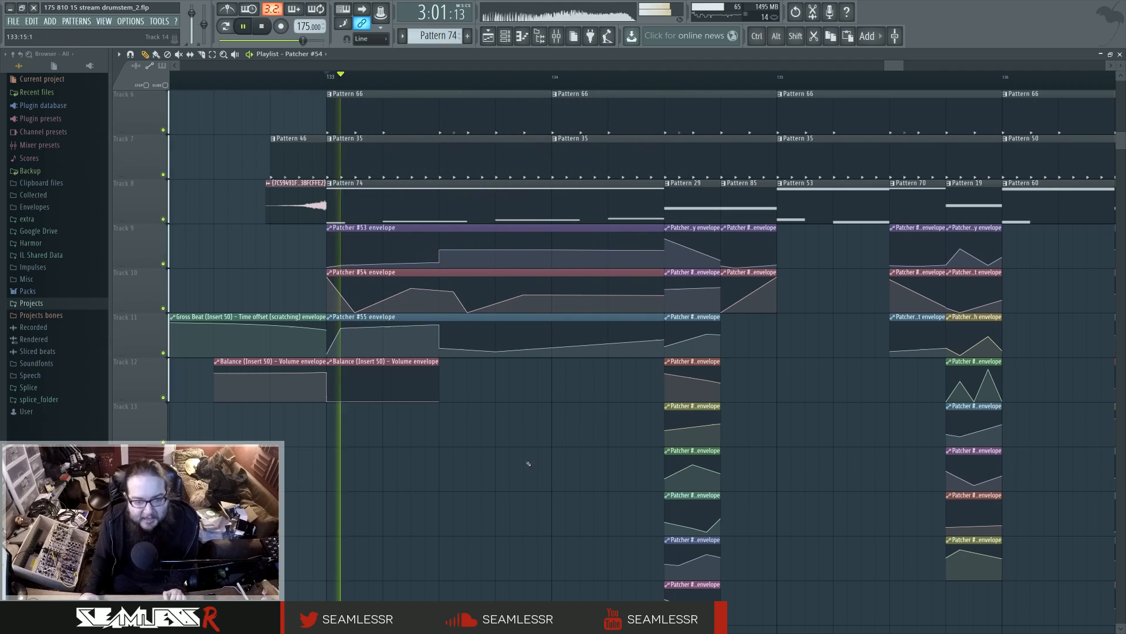
Replay the lengthened Pattern 74 passage from bar 133 into Pattern 29, checking the mixer briefly.
key("space")
key("F9")
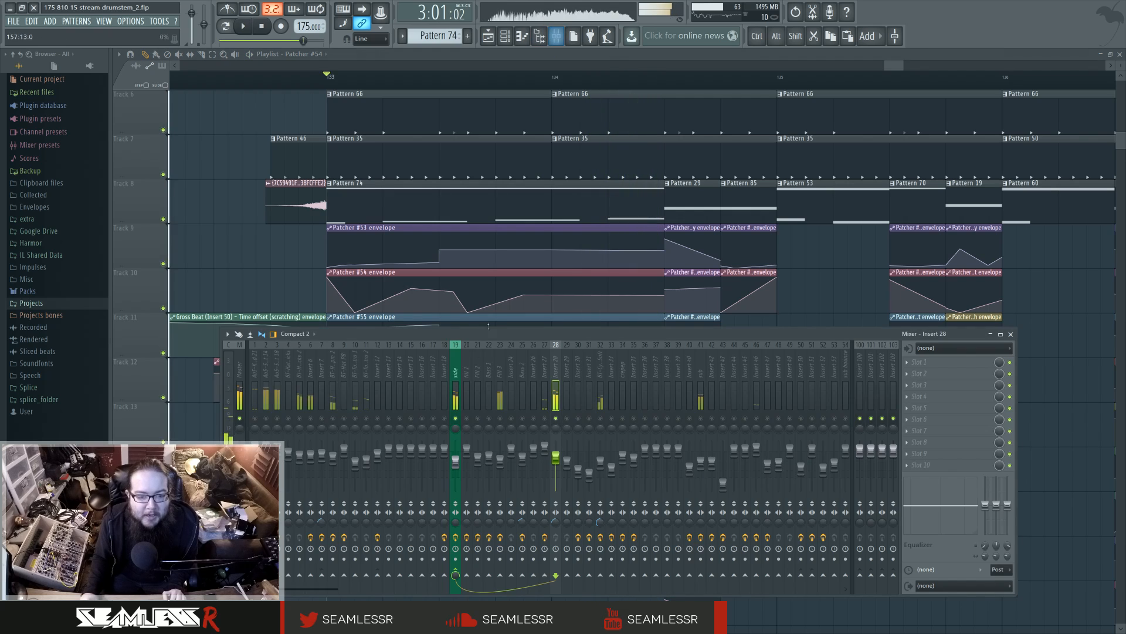
key("F9")
key("space")
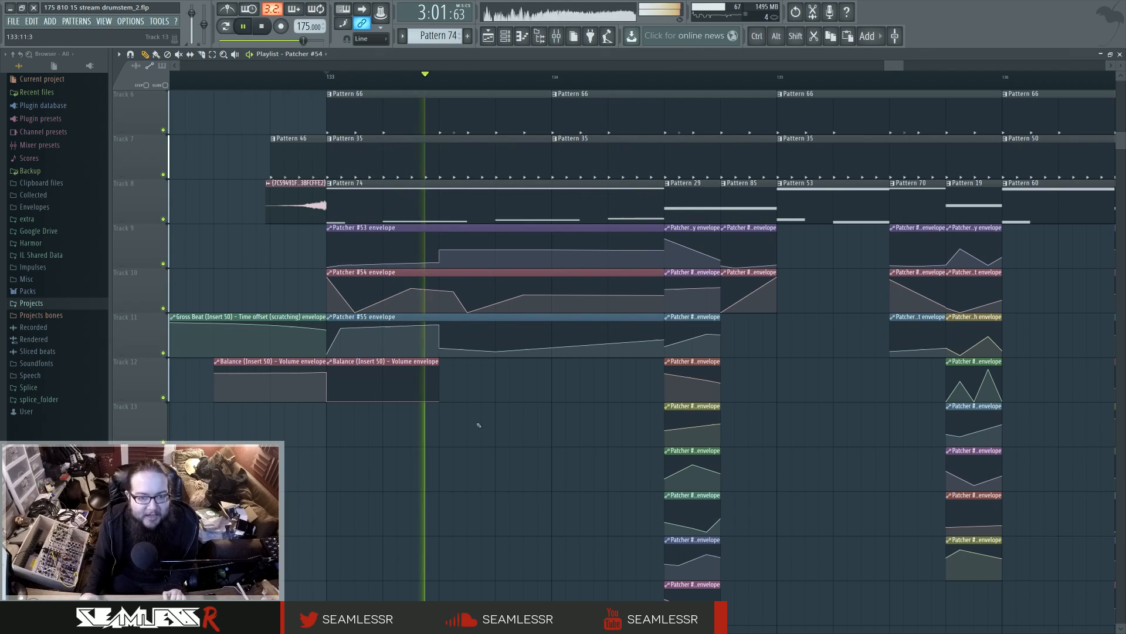
left_click_drag(597, 419, 549, 436)
key("space")
key("space")
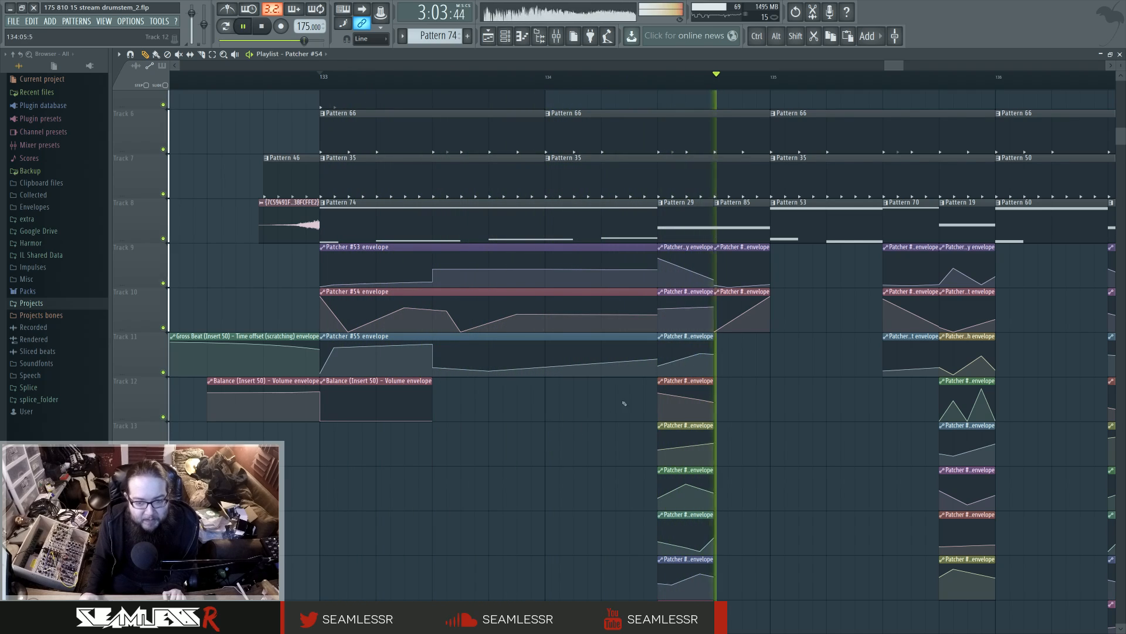
key("space")
key("space")
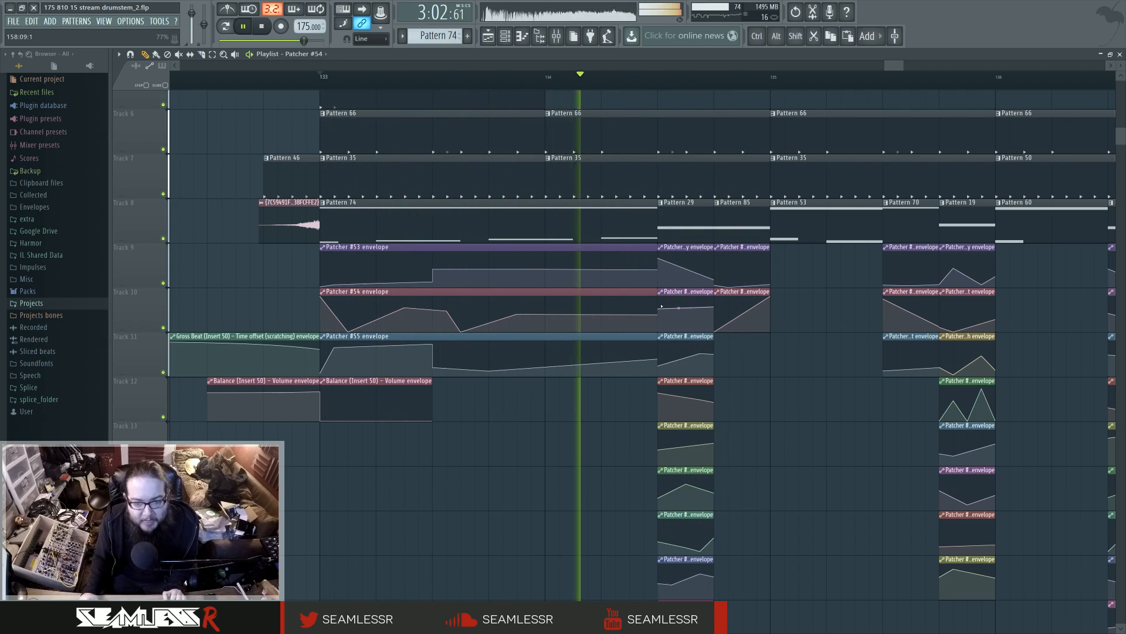
key("space")
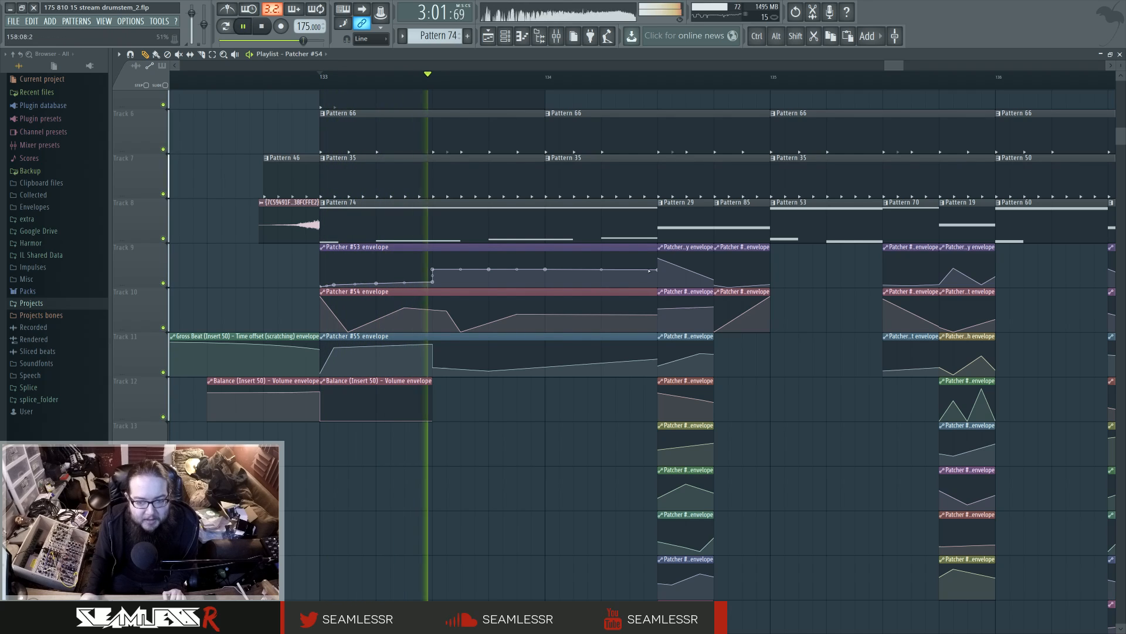
Replay the Pattern 74 passage from bar 133 to audition the reshaped Patcher envelopes.
key("space")
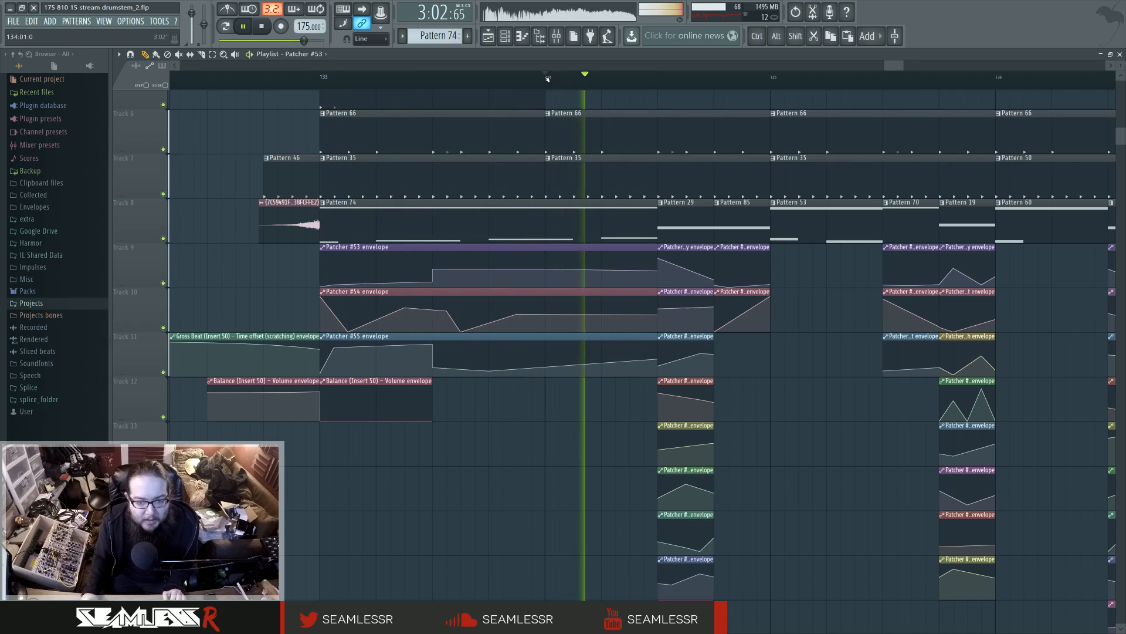
left_click(547, 78)
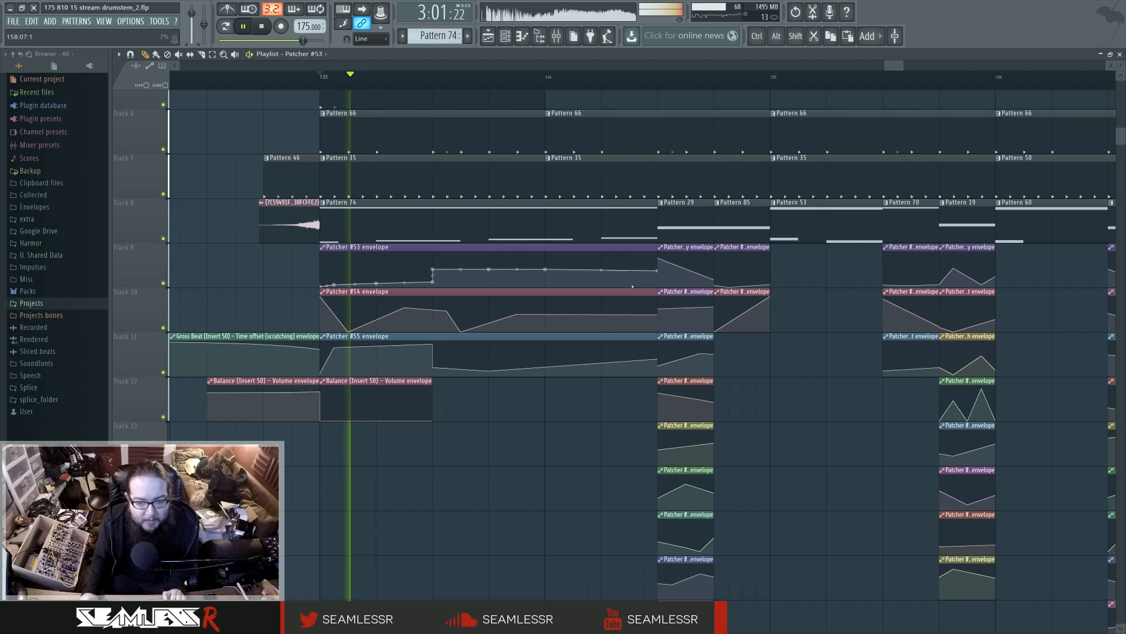
key("space")
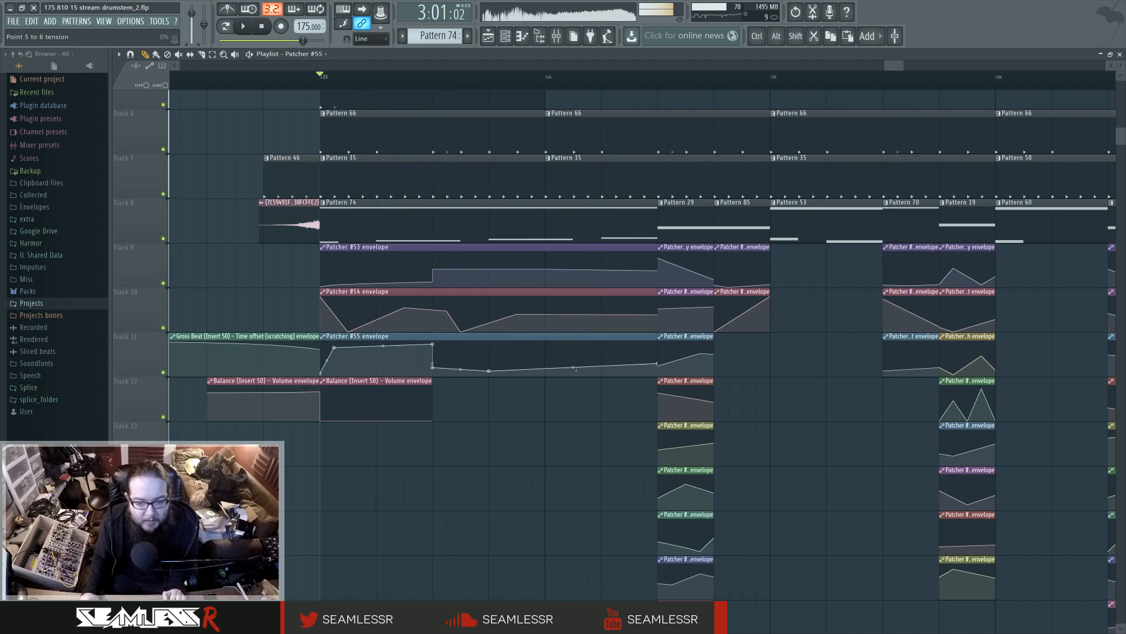
key("space")
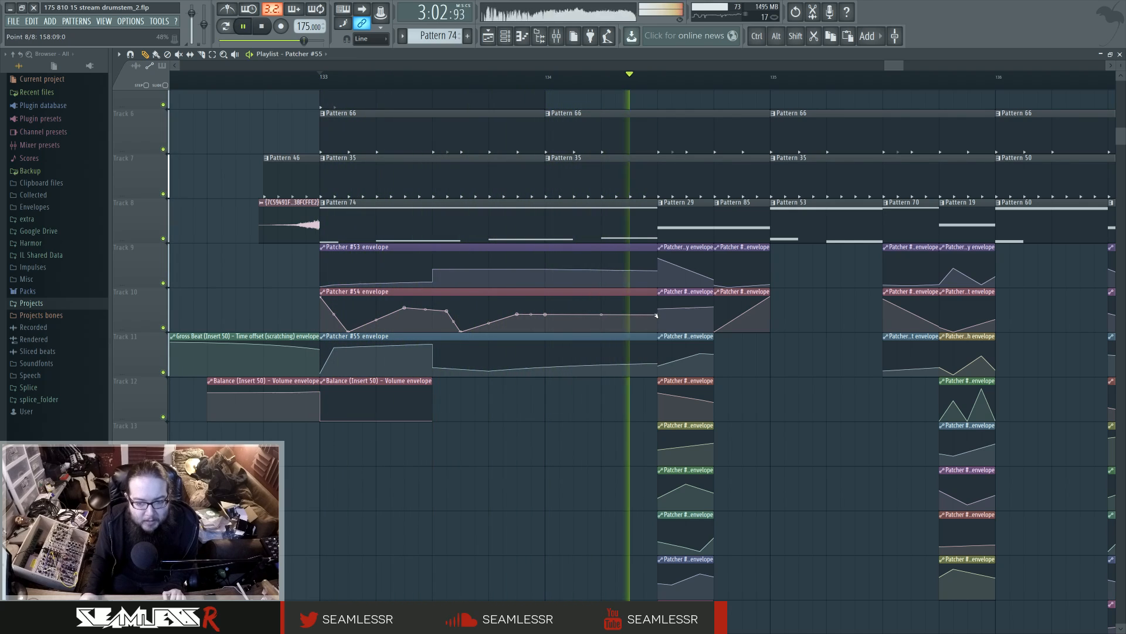
key("space")
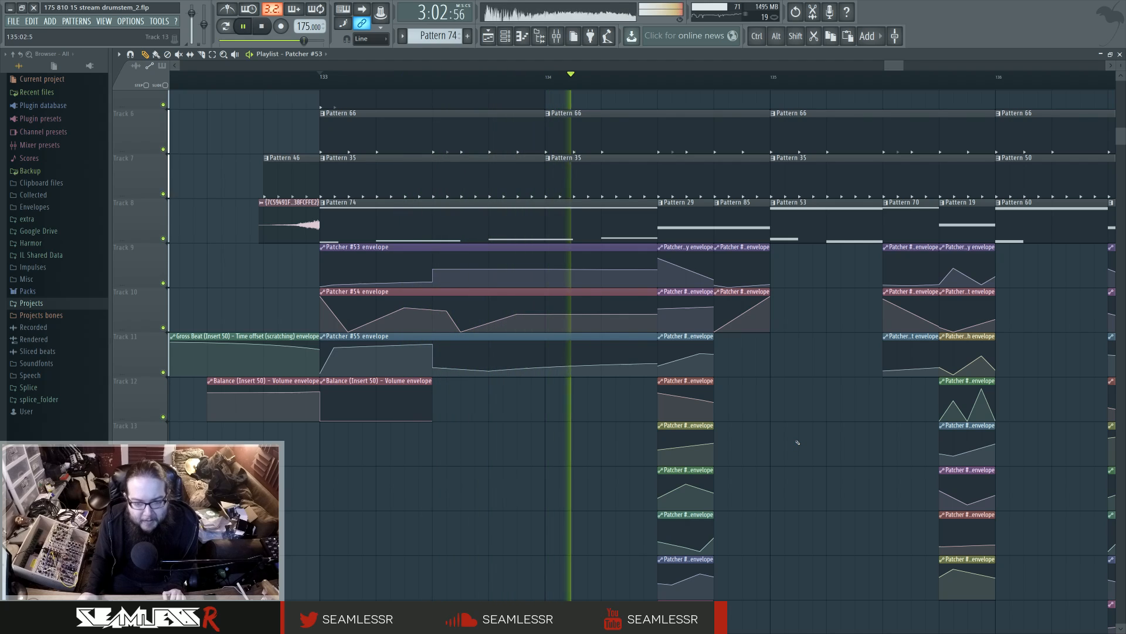
Shorten the Pattern 35 clip at bar 134 on track 7 to one step.
left_click_drag(798, 444, 812, 485)
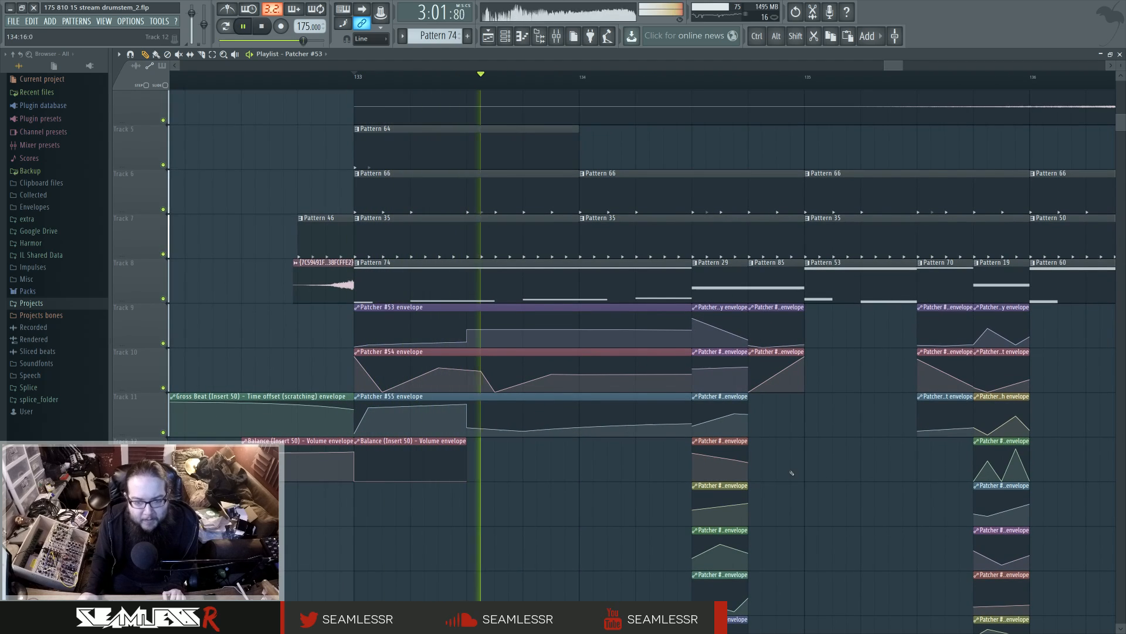
scroll(561, 511, "up", 1)
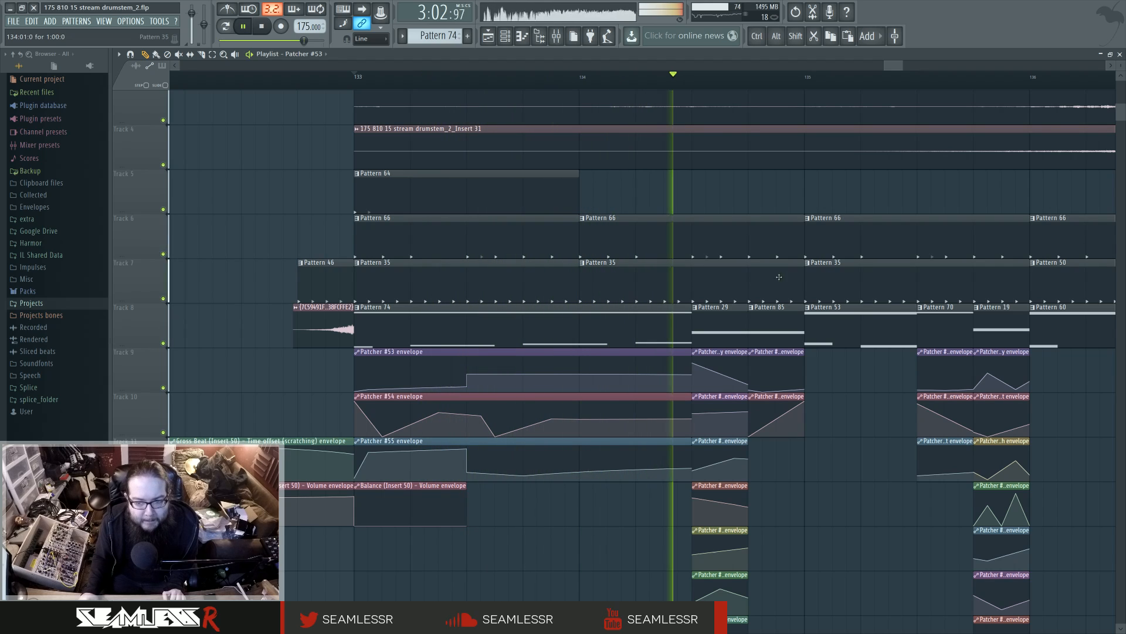
left_click_drag(803, 275, 594, 274)
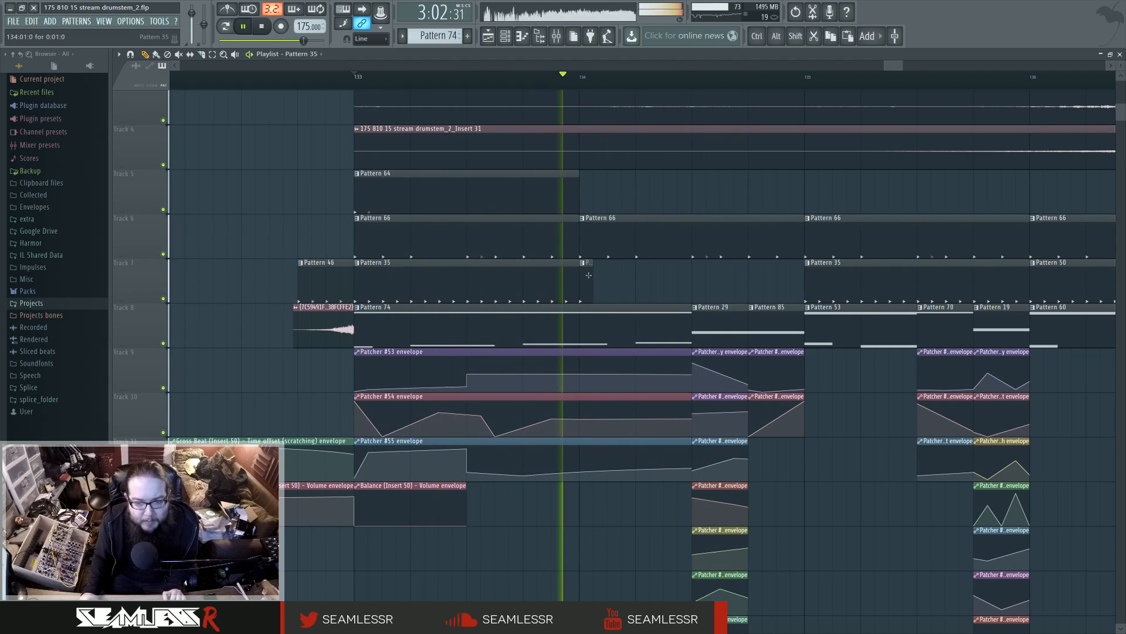
Delete the Pattern 66 clip at bar 134 on track 6 and replay the emptied drum passage.
left_click(722, 242)
key("space")
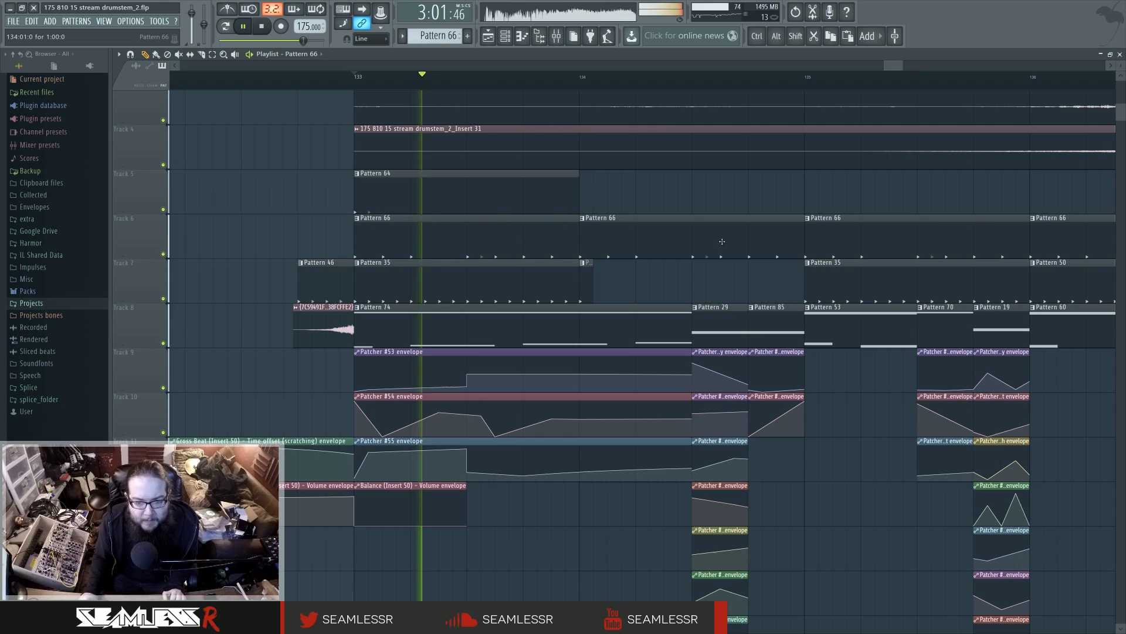
scroll(645, 352, "up", 2)
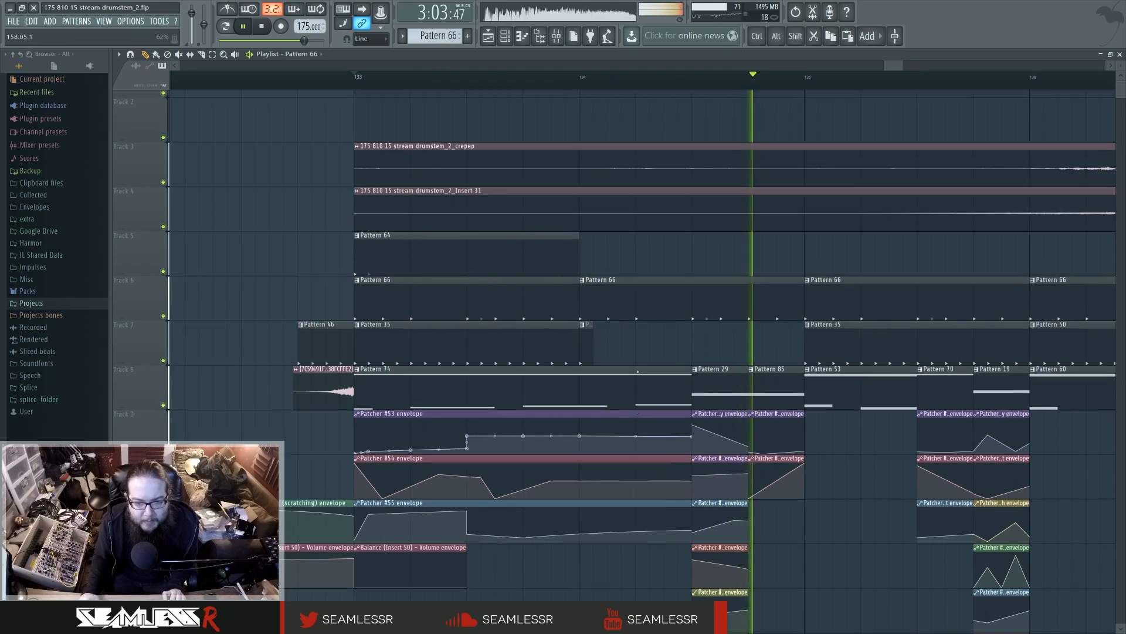
key("space")
scroll(639, 365, "down", 10)
scroll(639, 365, "down", 8)
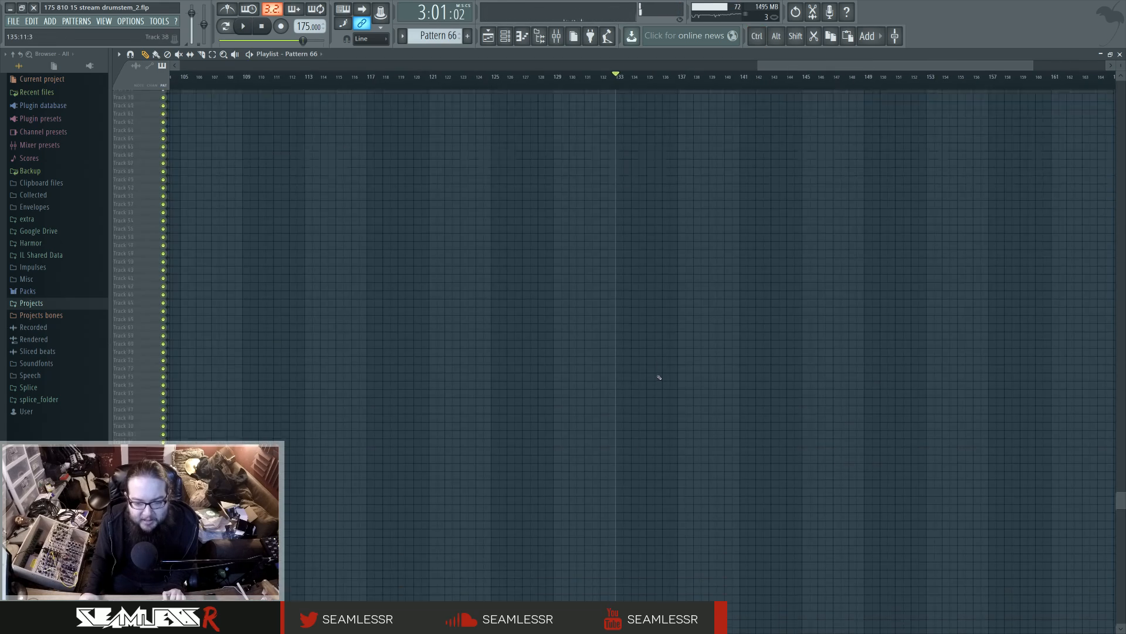
scroll(659, 377, "up", 15)
scroll(659, 377, "up", 15)
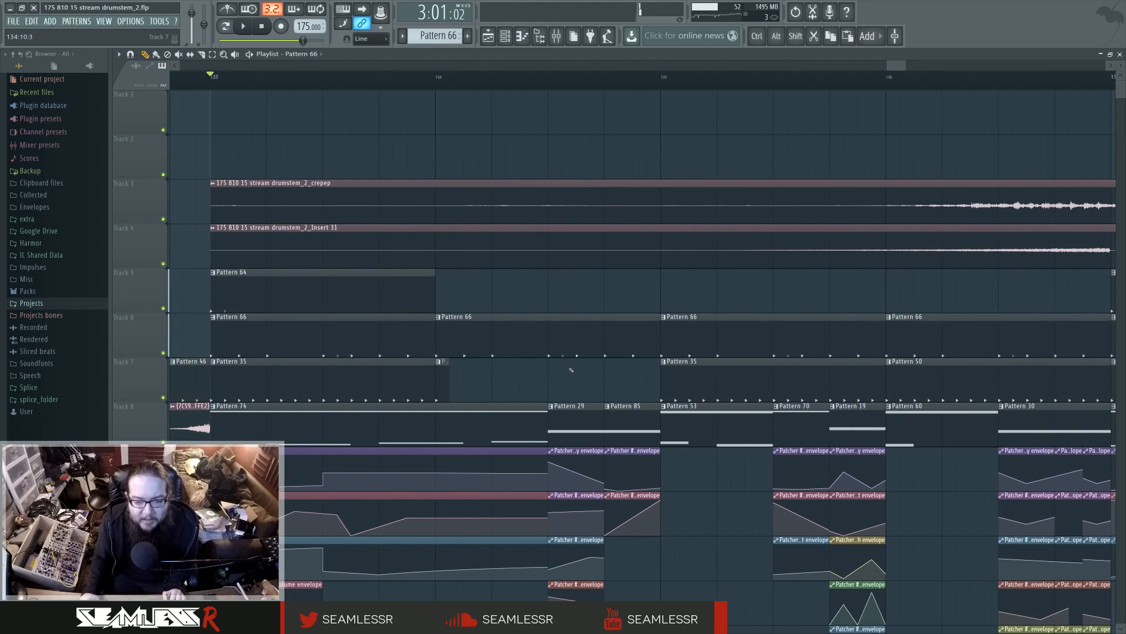
key("space")
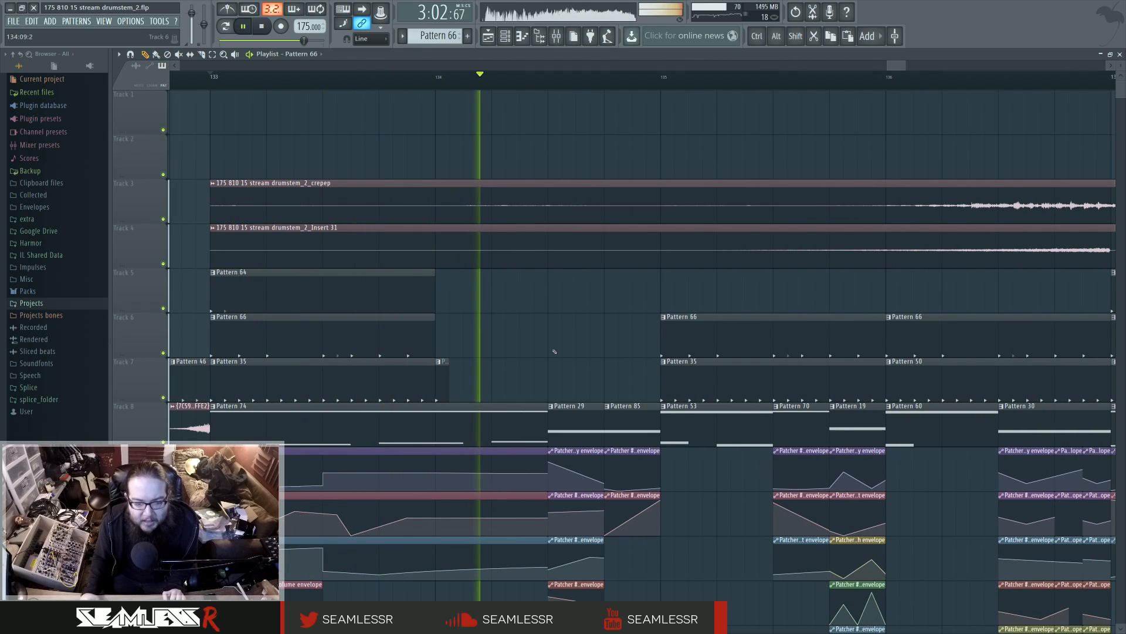
scroll(558, 340, "down", 4)
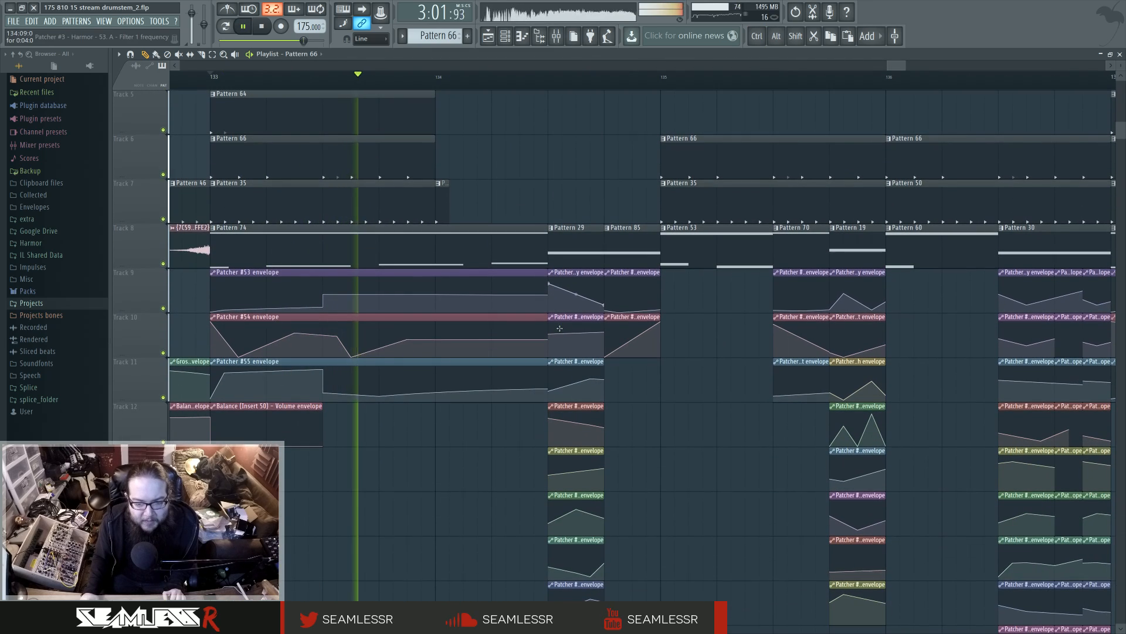
scroll(563, 326, "down", 3)
scroll(578, 317, "up", 6)
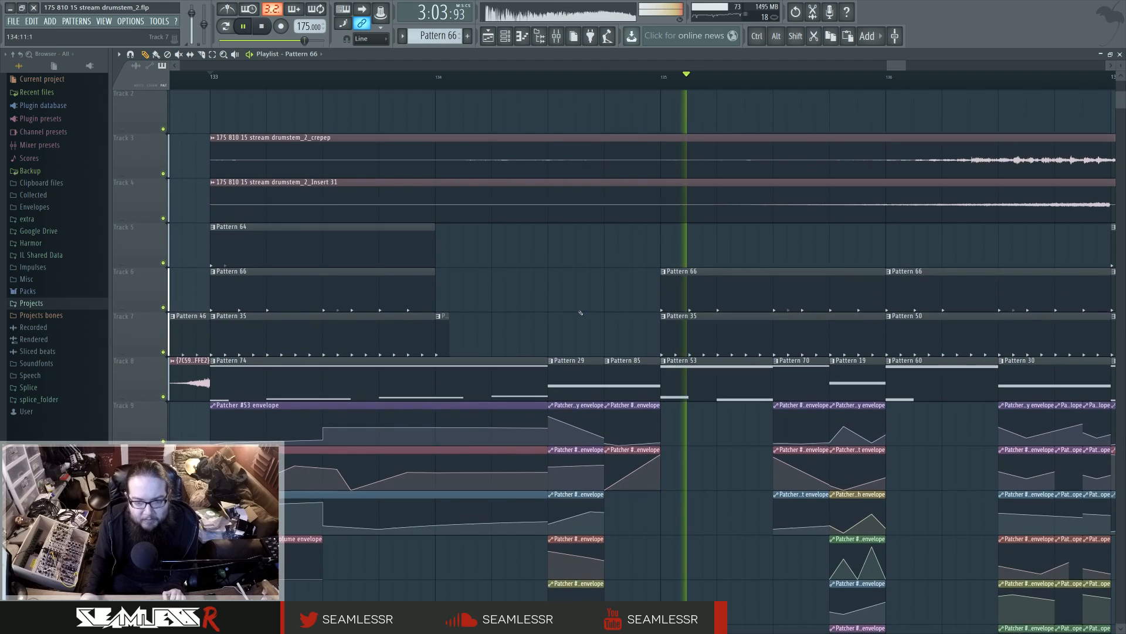
Delete the Pattern 29 clip at 134:09 and all the Patcher envelope clips stacked beneath it.
scroll(580, 313, "down", 3)
key("space")
key("space")
right_click(574, 238)
scroll(574, 469, "down", 1)
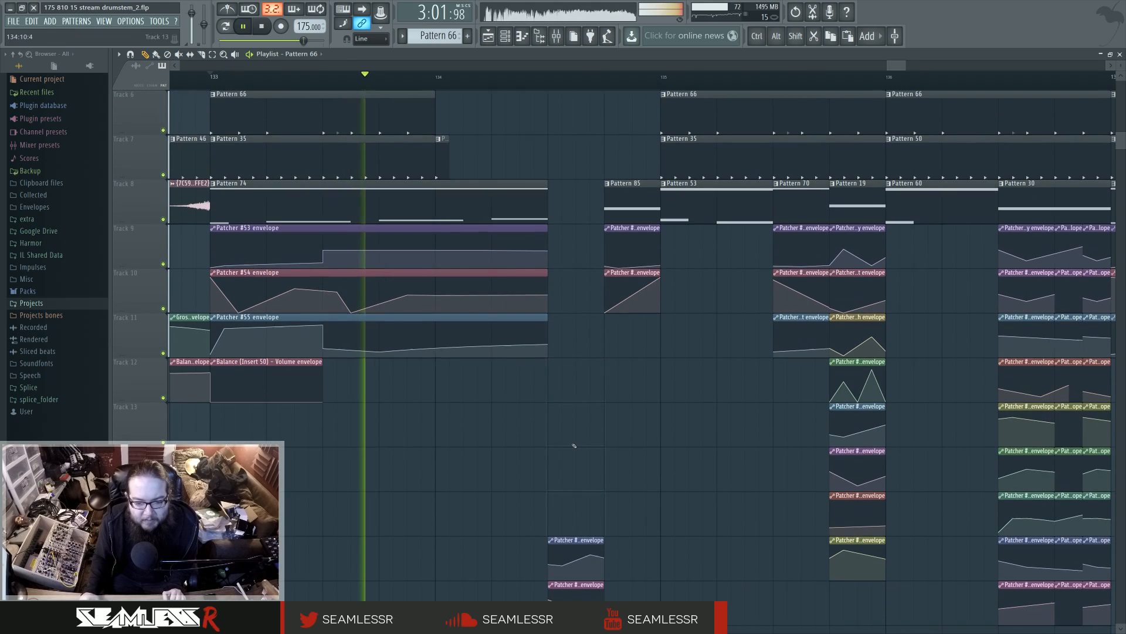
right_click(575, 554)
scroll(586, 387, "up", 3)
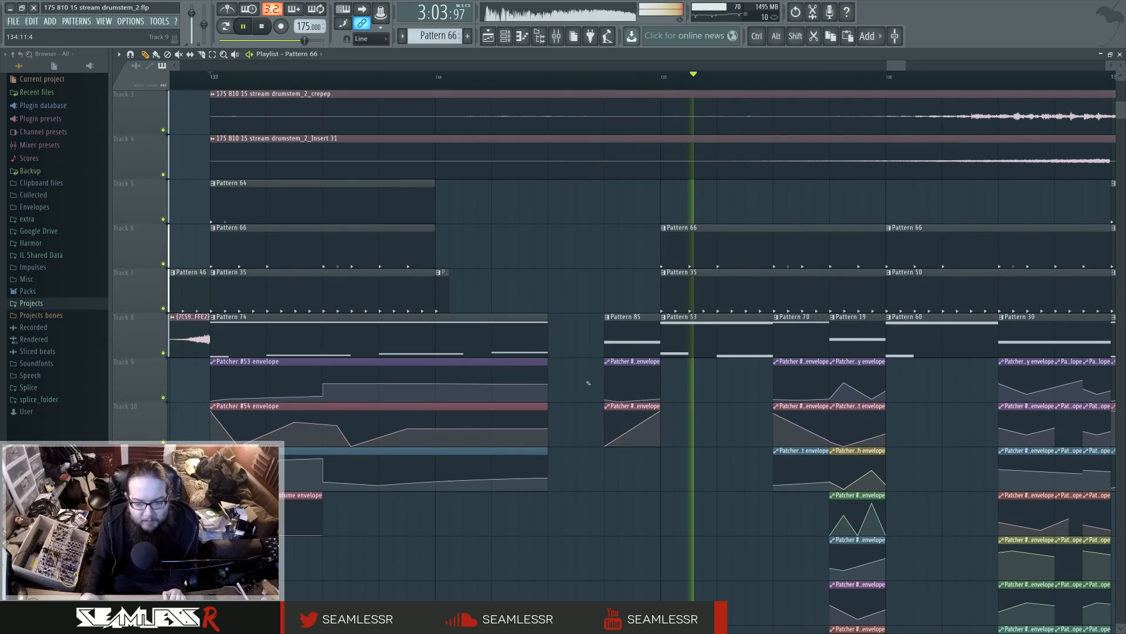
Move Pattern 85 and its two Patcher envelope clips to 134:09 and extend them to bar 135, keeping snap on Line.
mouse_move(594, 339)
left_mouse_down()
mouse_move(629, 423)
mouse_move(595, 338)
mouse_move(571, 338)
mouse_move(659, 366)
left_mouse_up()
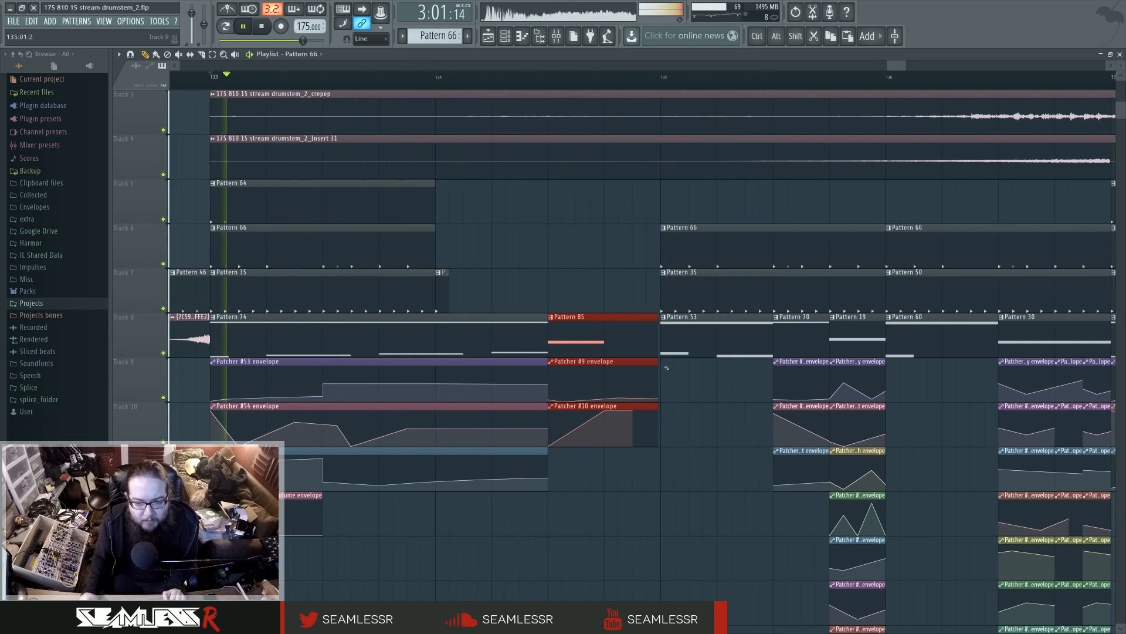
left_click(660, 350)
left_click(385, 39)
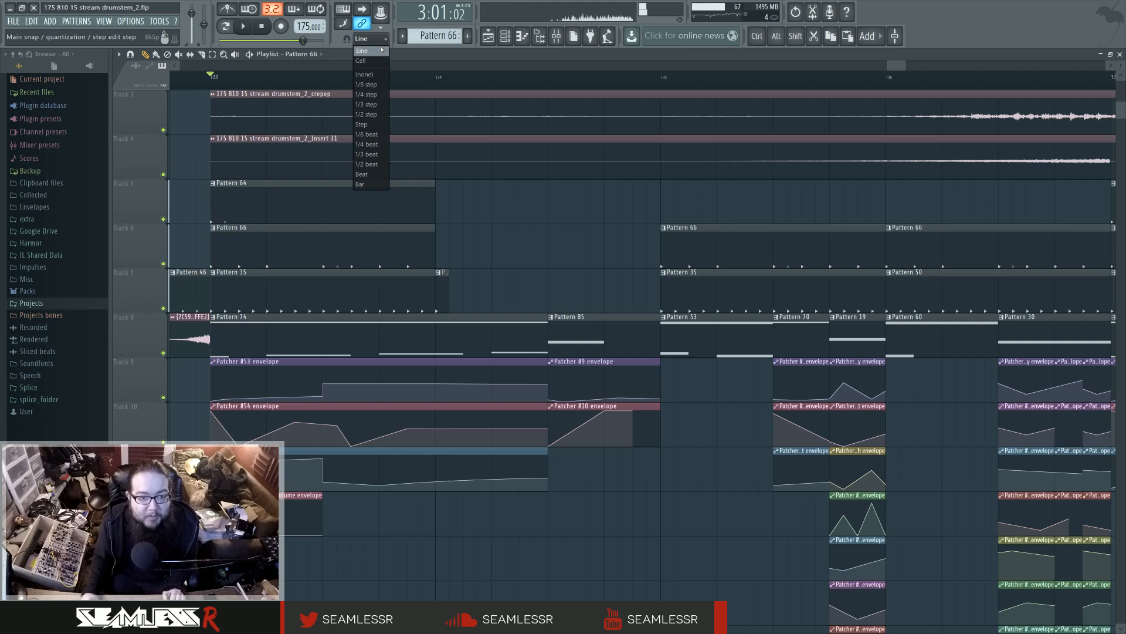
left_click(381, 51)
Make the Pattern 85 clip at 134:09 unique and lengthen its F3 note to eight steps.
scroll(600, 236, "down", 1)
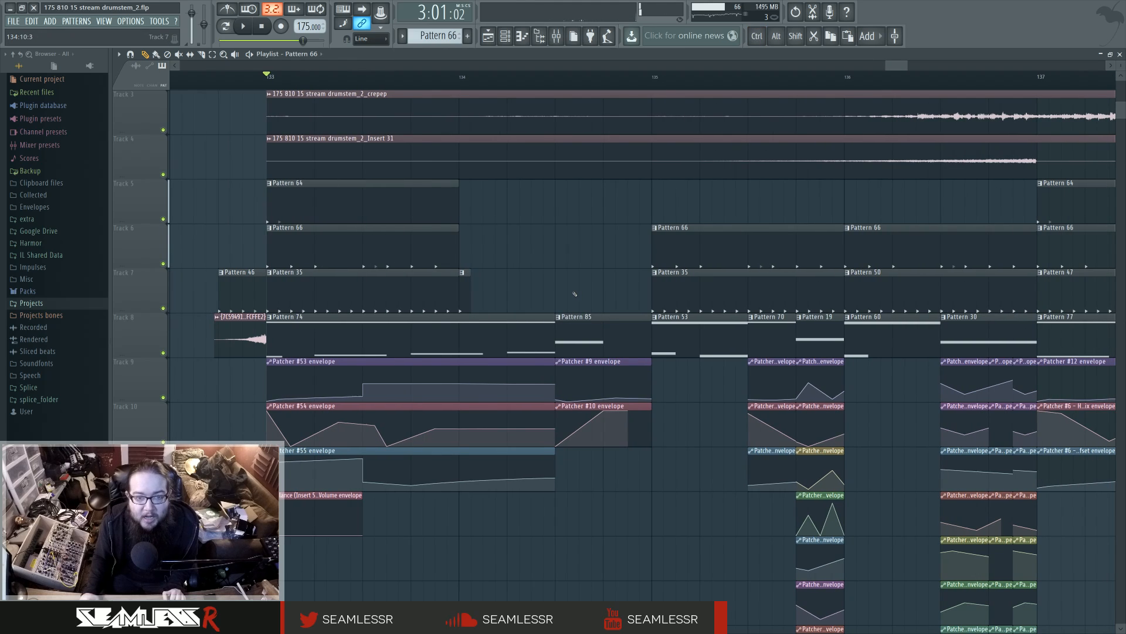
left_click(559, 319)
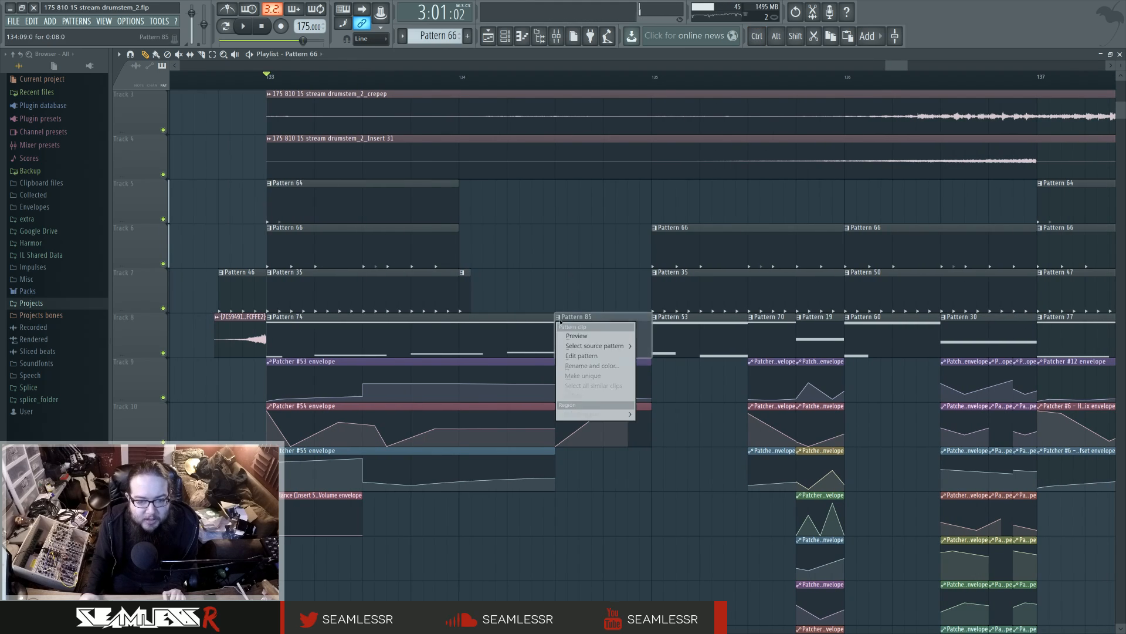
left_click(587, 376)
double_click(573, 336)
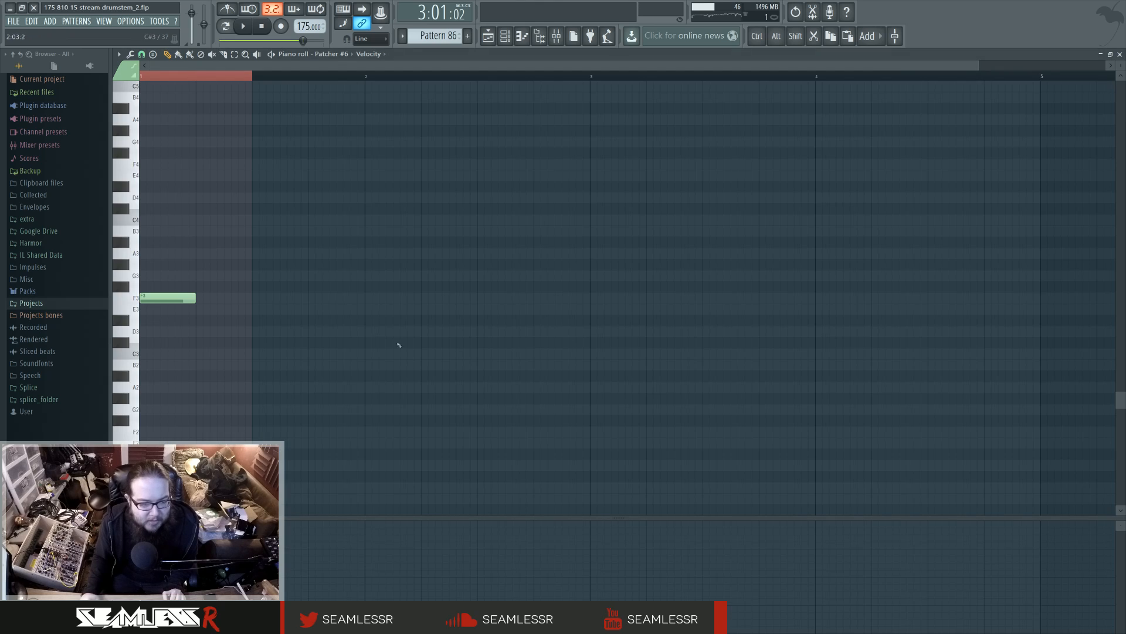
left_click(486, 38)
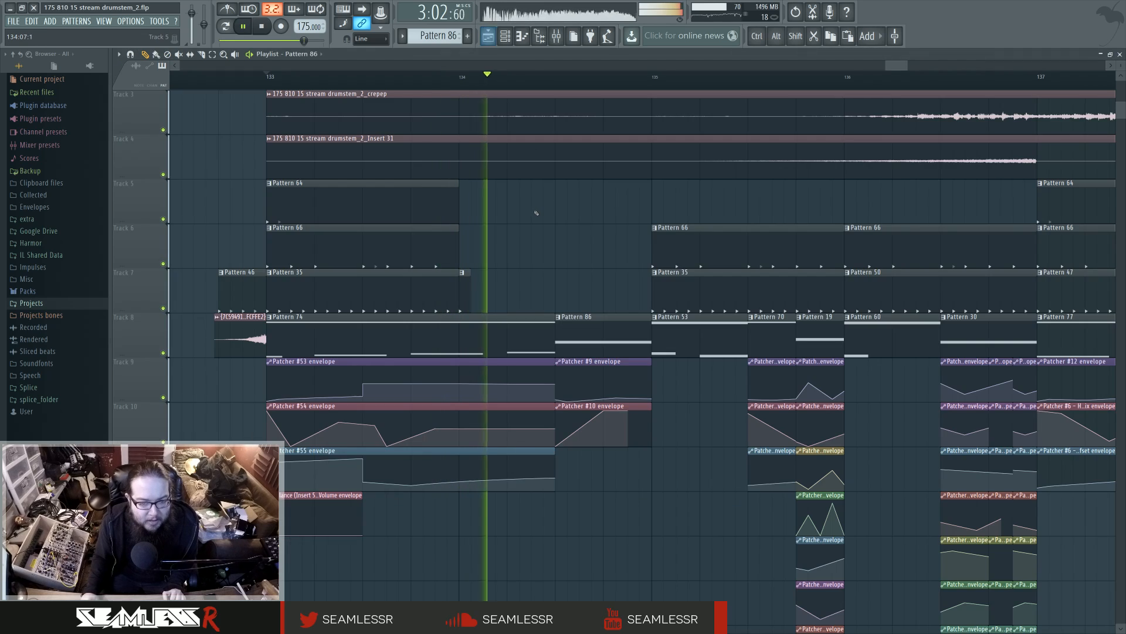
Try the Pattern 86 note at higher and lower pitches during playback, returning it to F3.
double_click(618, 342)
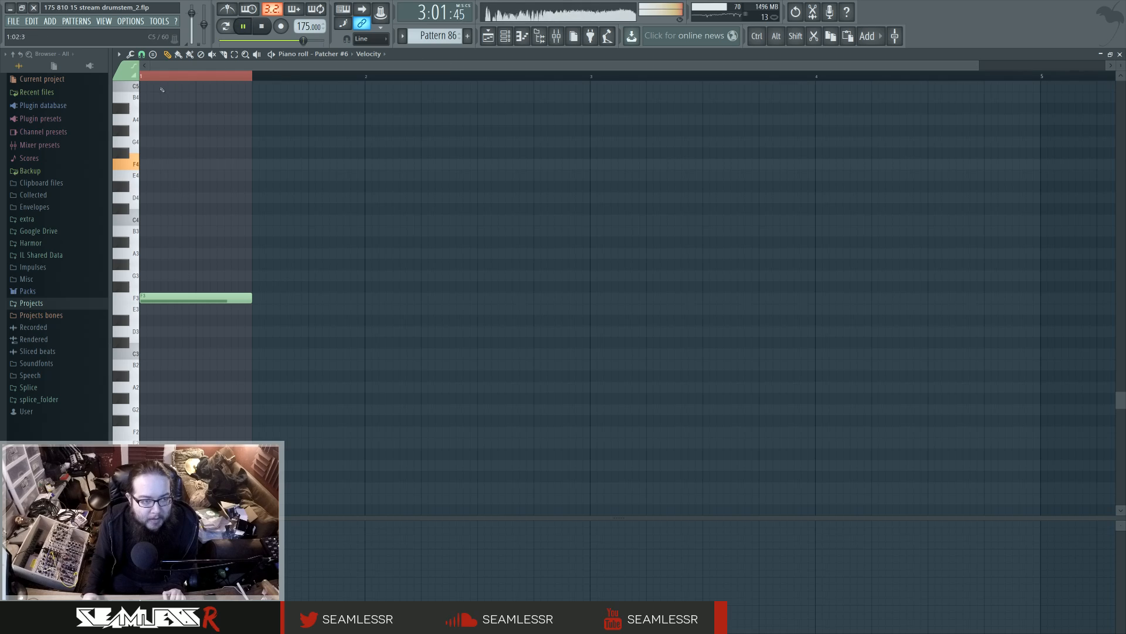
left_click_drag(159, 302, 159, 433)
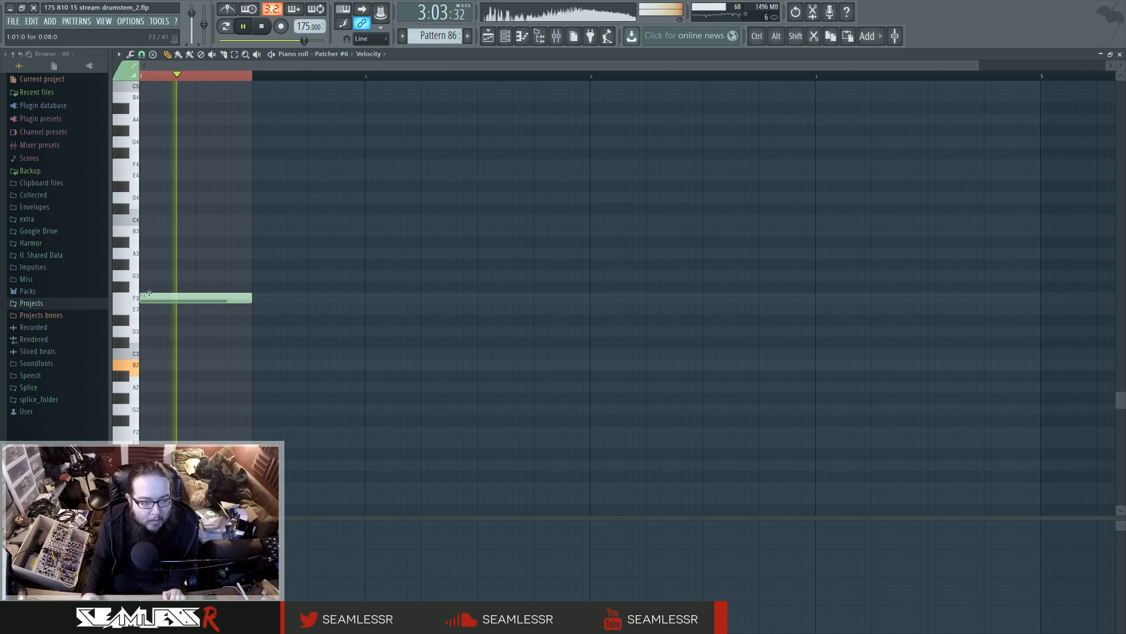
left_click(489, 37)
key("space")
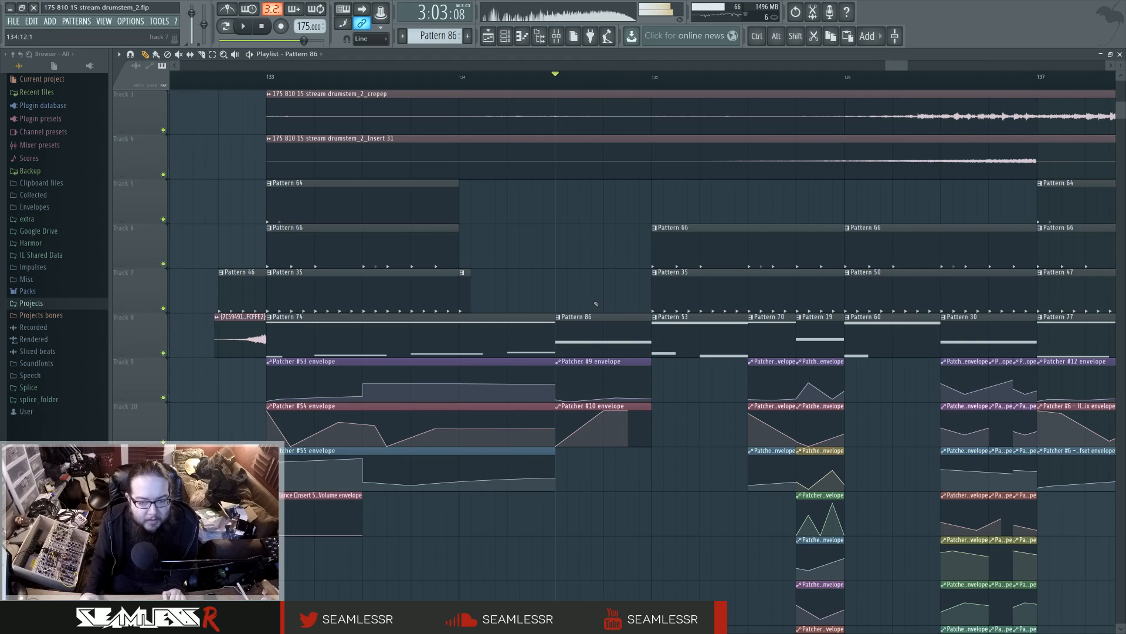
Replay from bar 133 and add a one-step Pattern 35 clip at 134:09 on track 7.
scroll(563, 393, "up", 1)
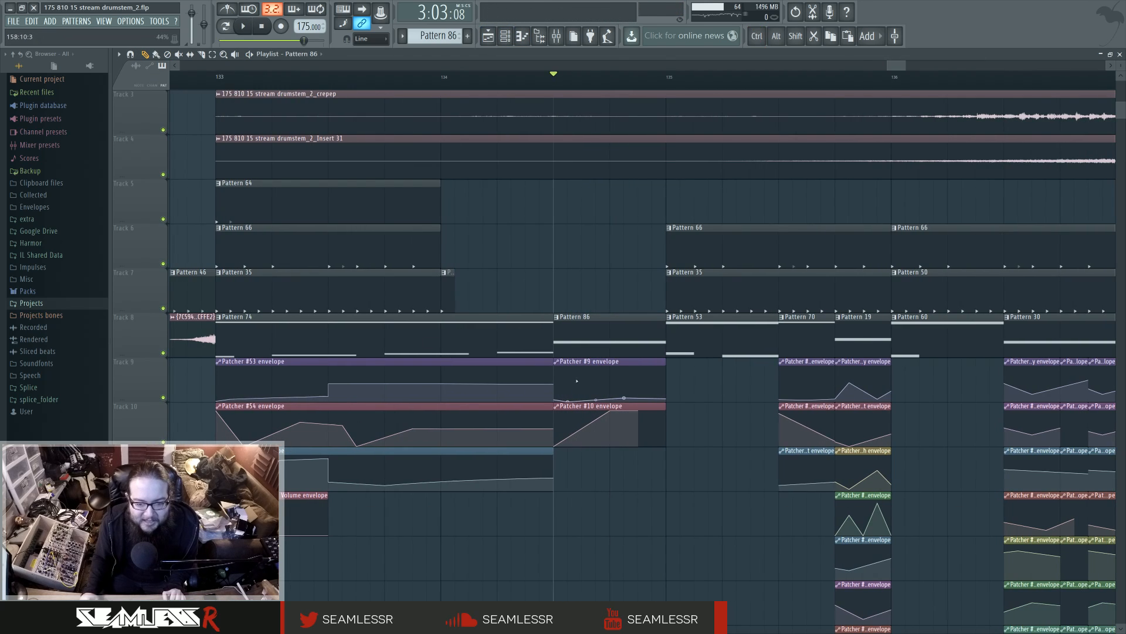
key("space")
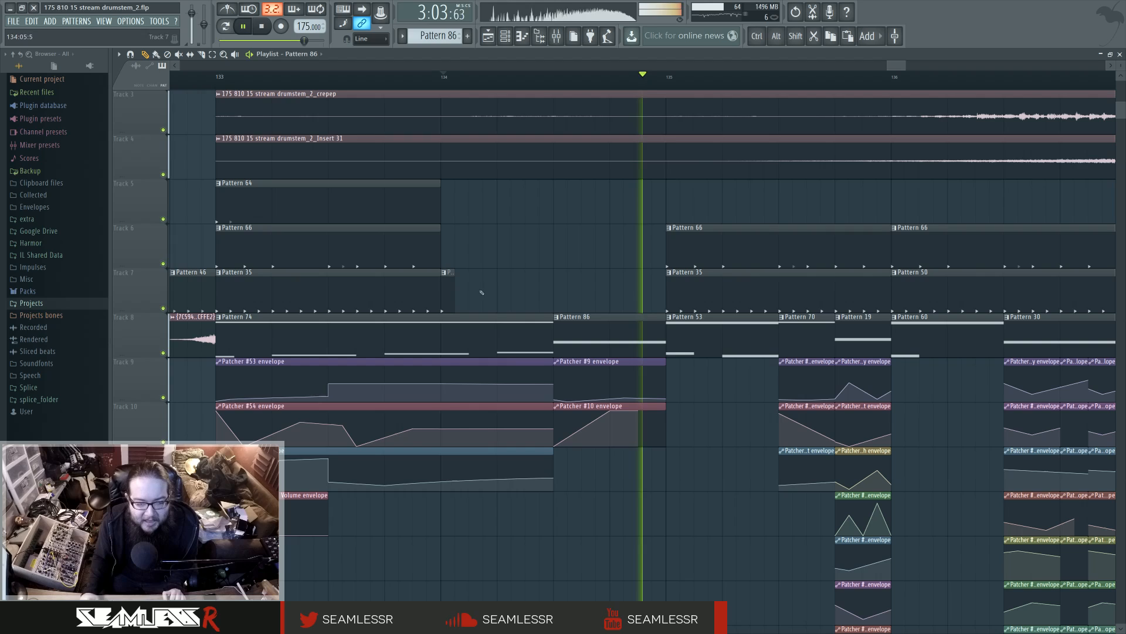
left_click(218, 78)
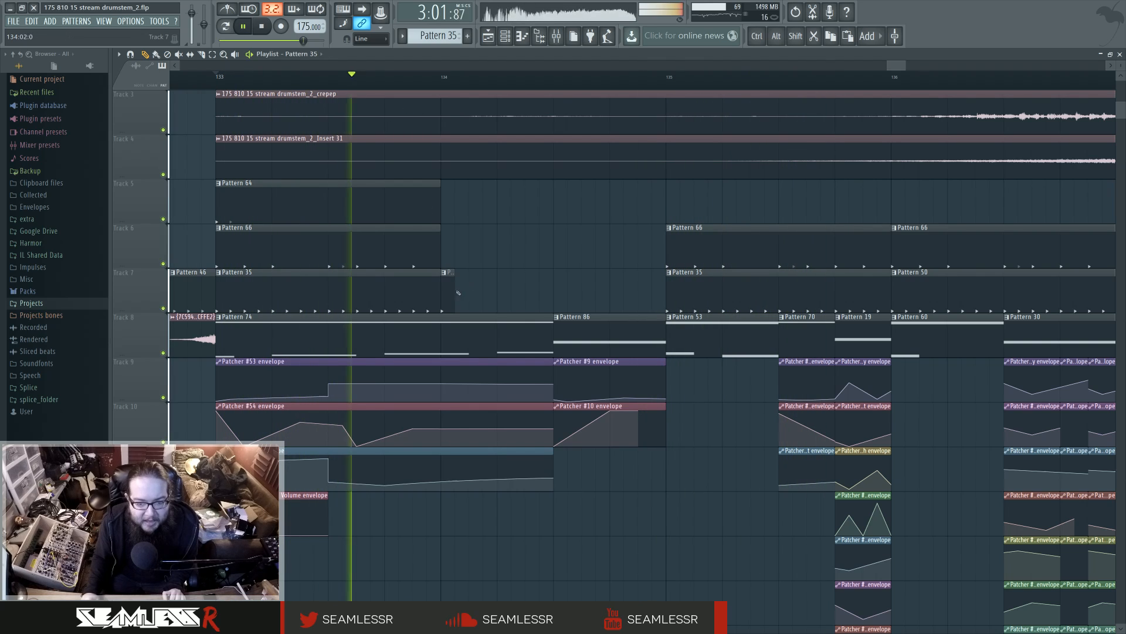
left_click(556, 297)
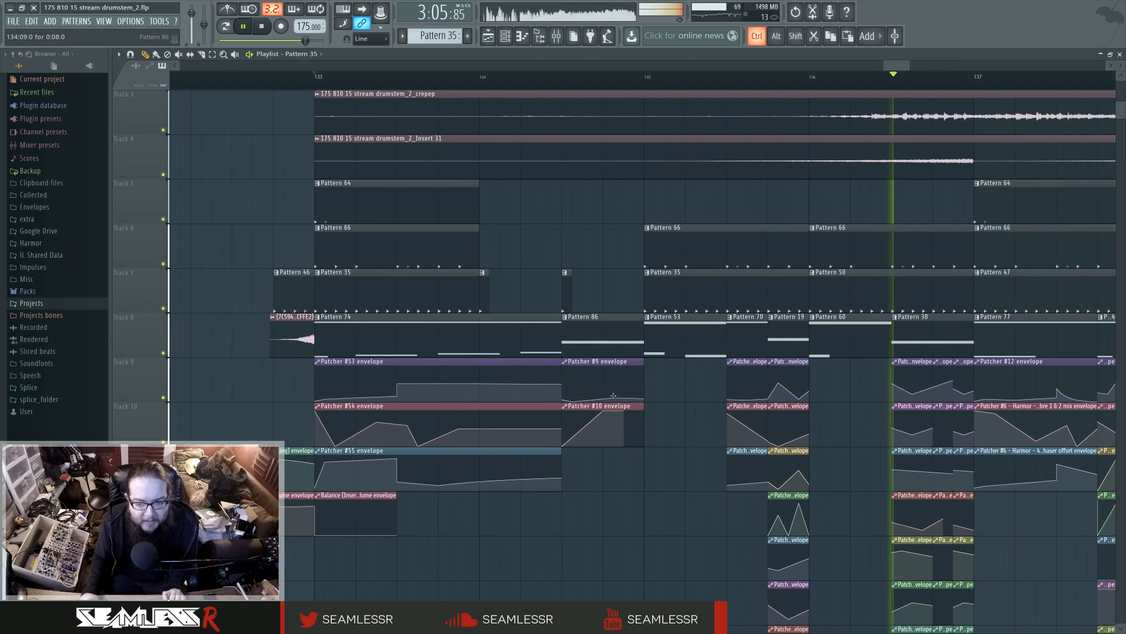
Replace track 7's one-step Pattern 35 clips with a one-step Pattern 66 clip at bar 134 on track 6, trying another at 134:09.
scroll(534, 475, "down", 2)
scroll(537, 470, "down", 3)
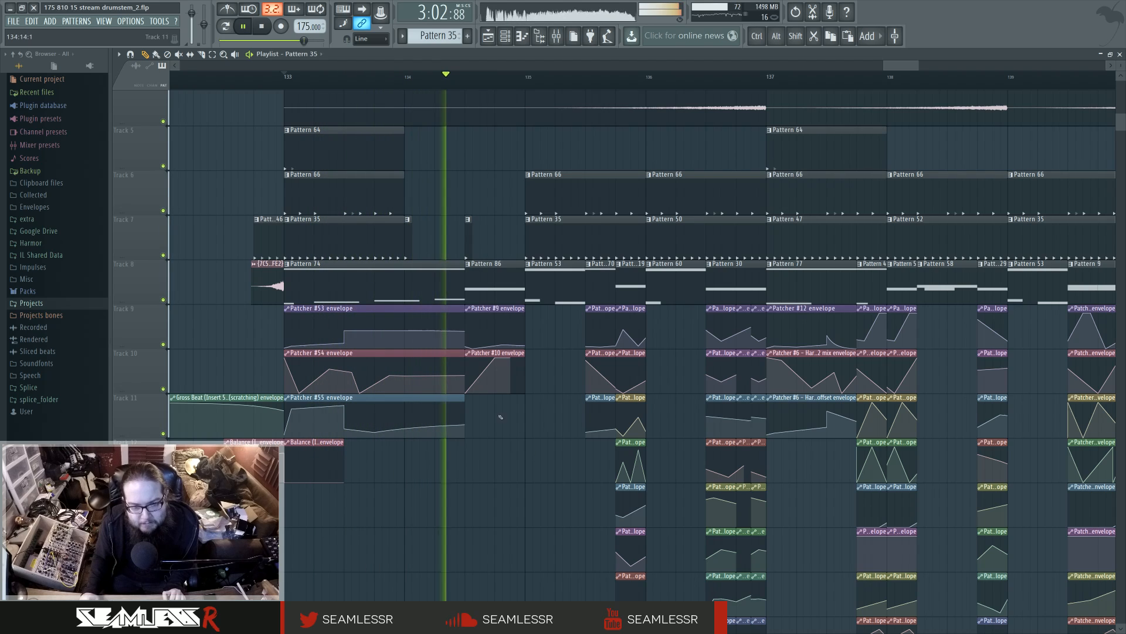
left_click(395, 203)
key("space")
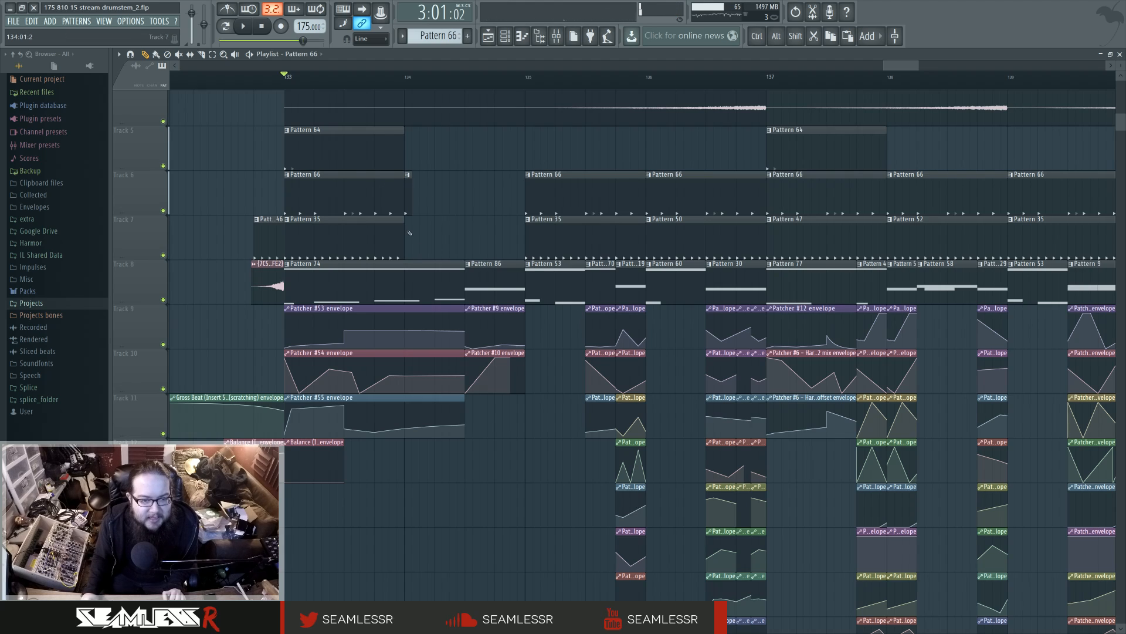
left_click_drag(428, 196, 421, 139)
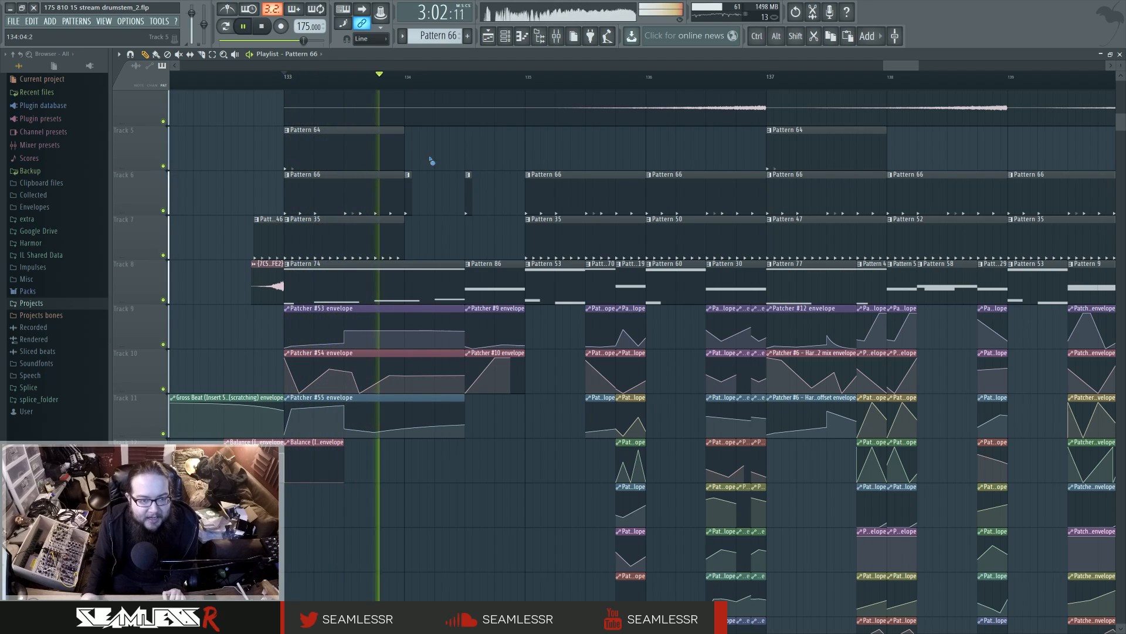
key("space")
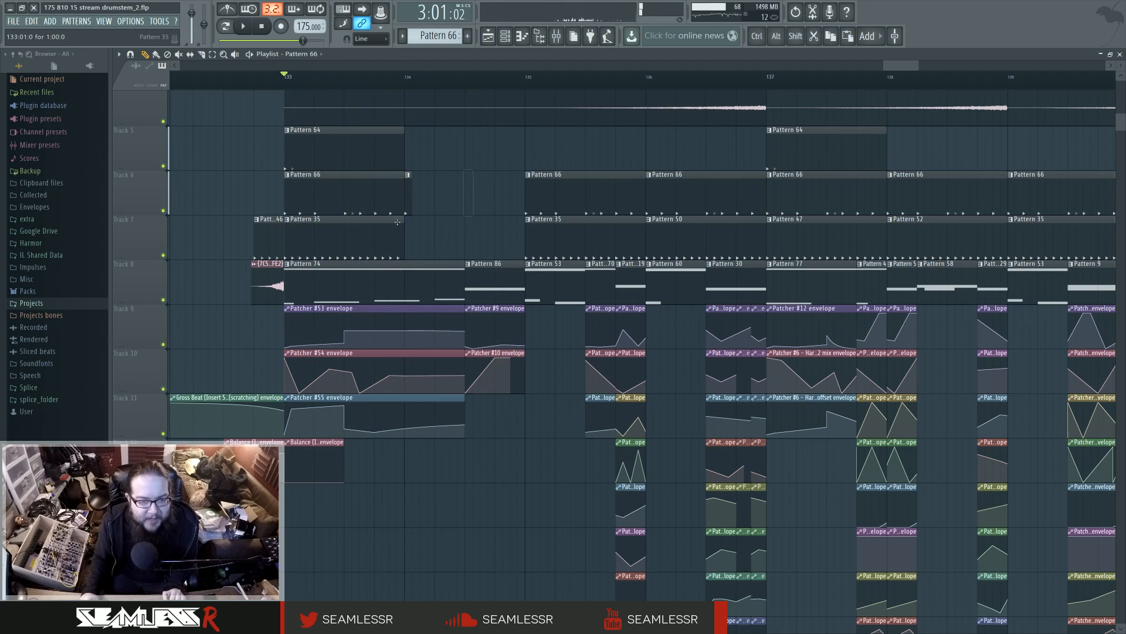
Inspect Pattern 66's notes in the piano roll and channel rack, and return to the playlist.
double_click(346, 193)
key("F6")
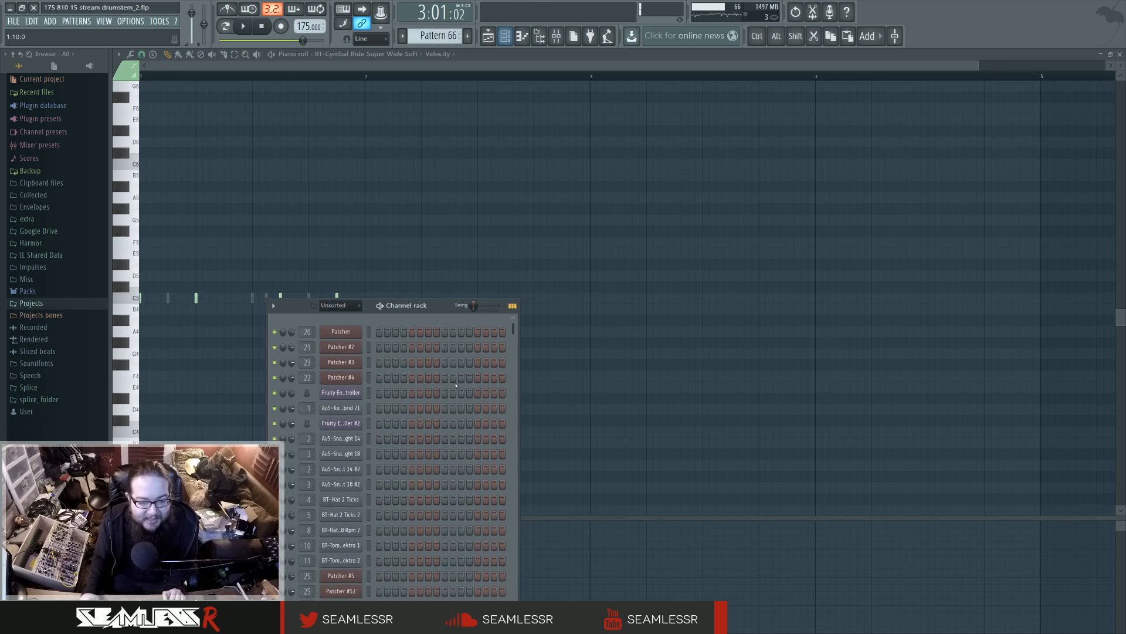
left_click(488, 36)
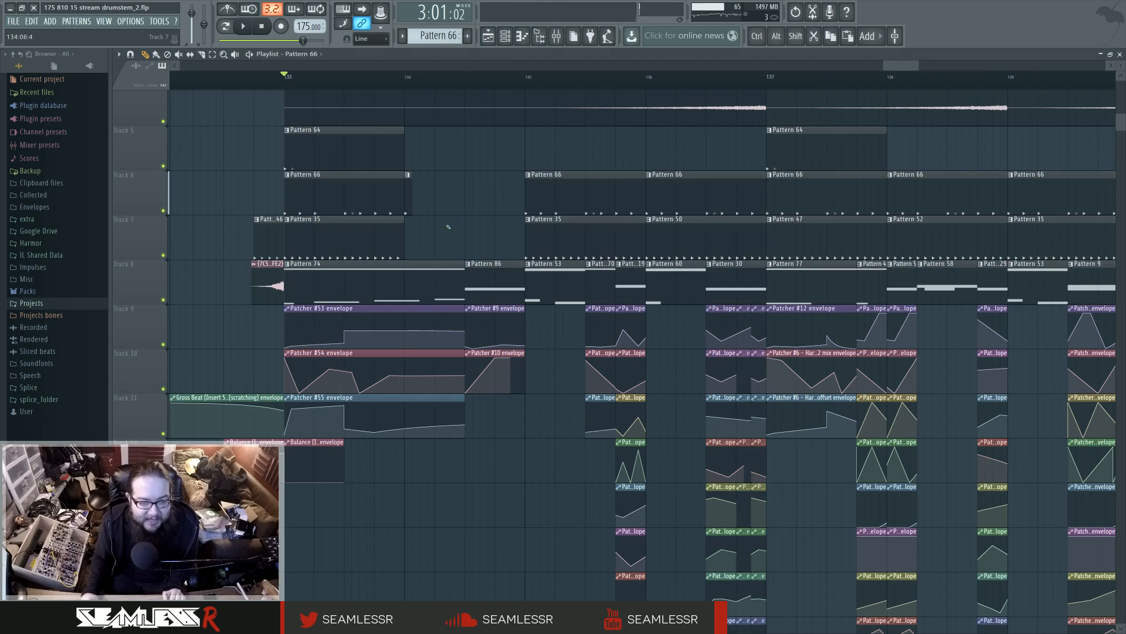
Place a Pattern 35 clip in bar 134, trim it to a one-step hit, and move it to Track 7 shortly before bar 135.
left_click(422, 445)
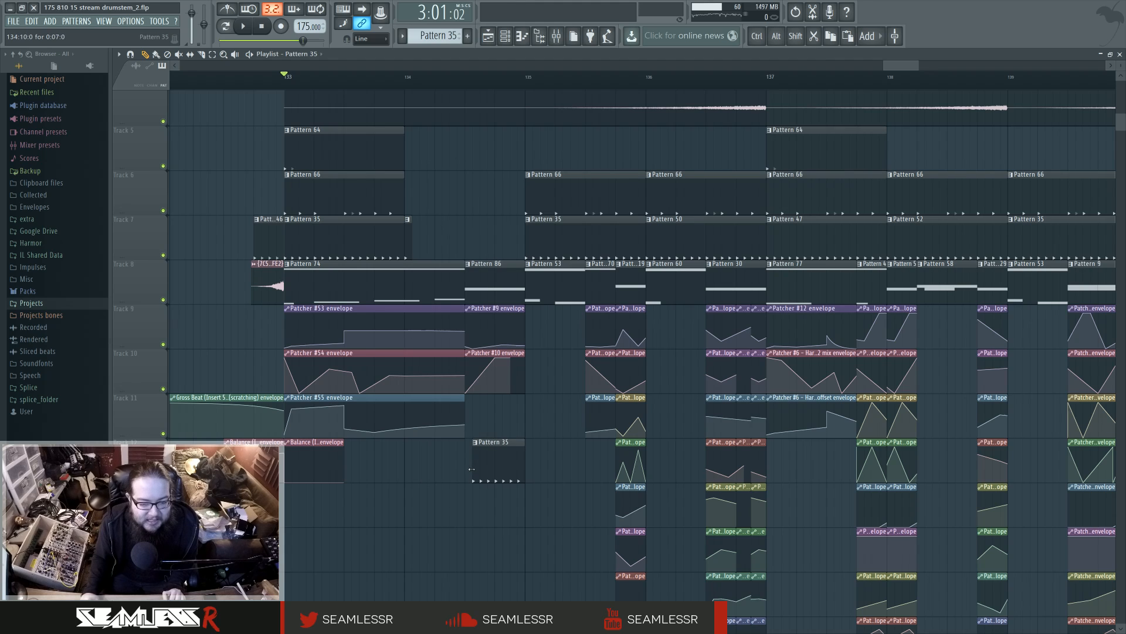
left_click_drag(524, 467, 469, 467)
key("space")
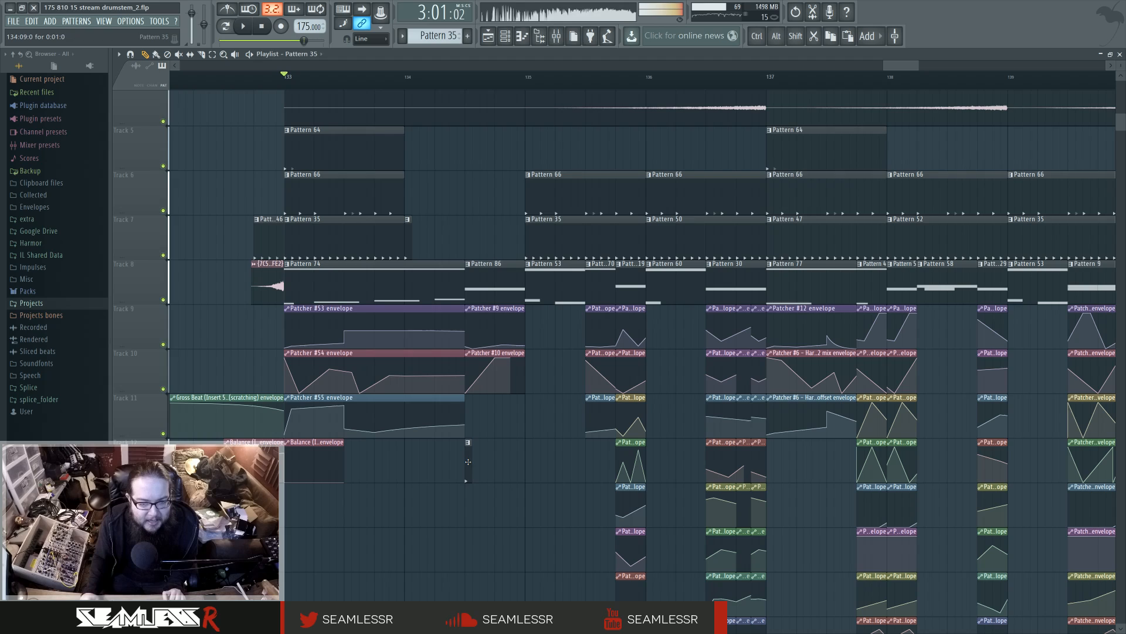
left_click_drag(468, 463, 498, 241)
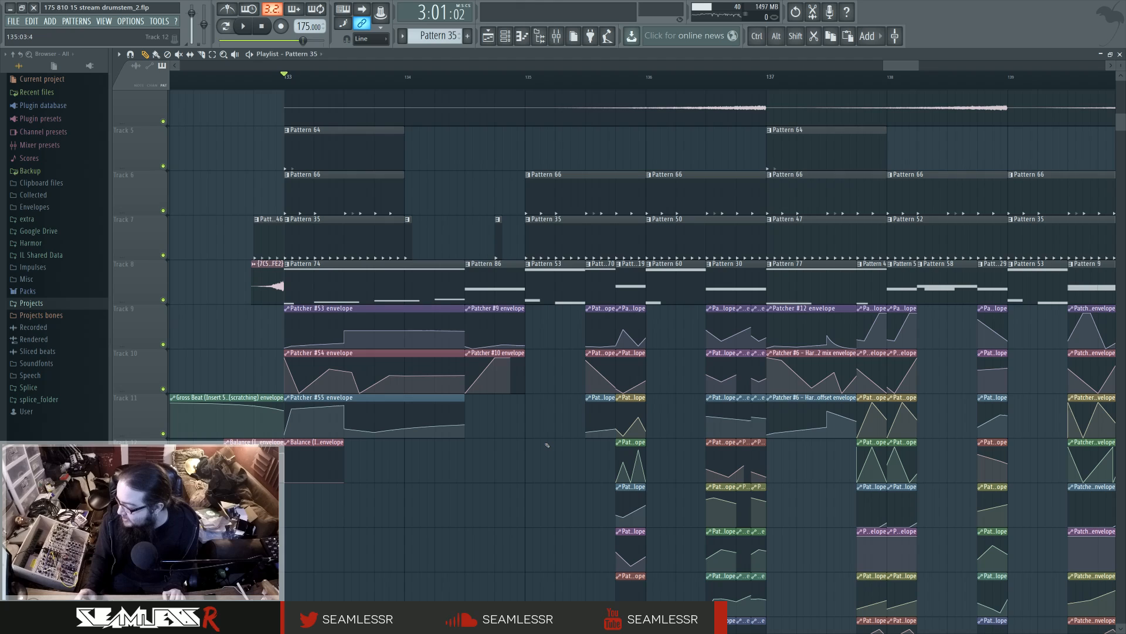
Play the section from bar 133 and place the playhead at step 9 of bar 136.
key("space")
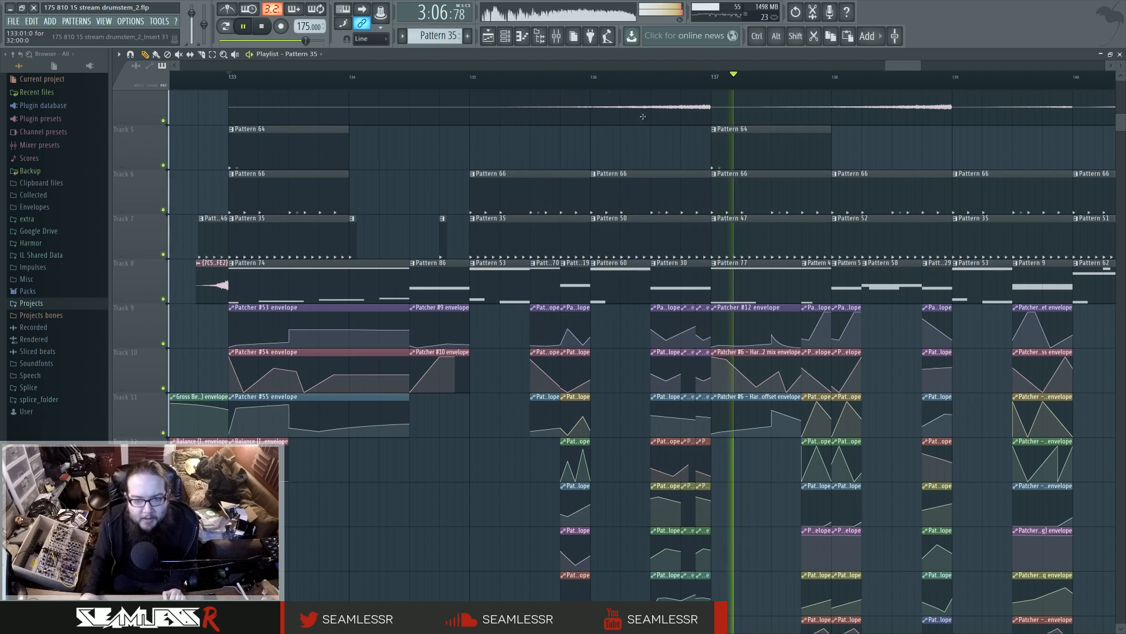
left_click(651, 76)
scroll(694, 368, "down", 2)
key("space")
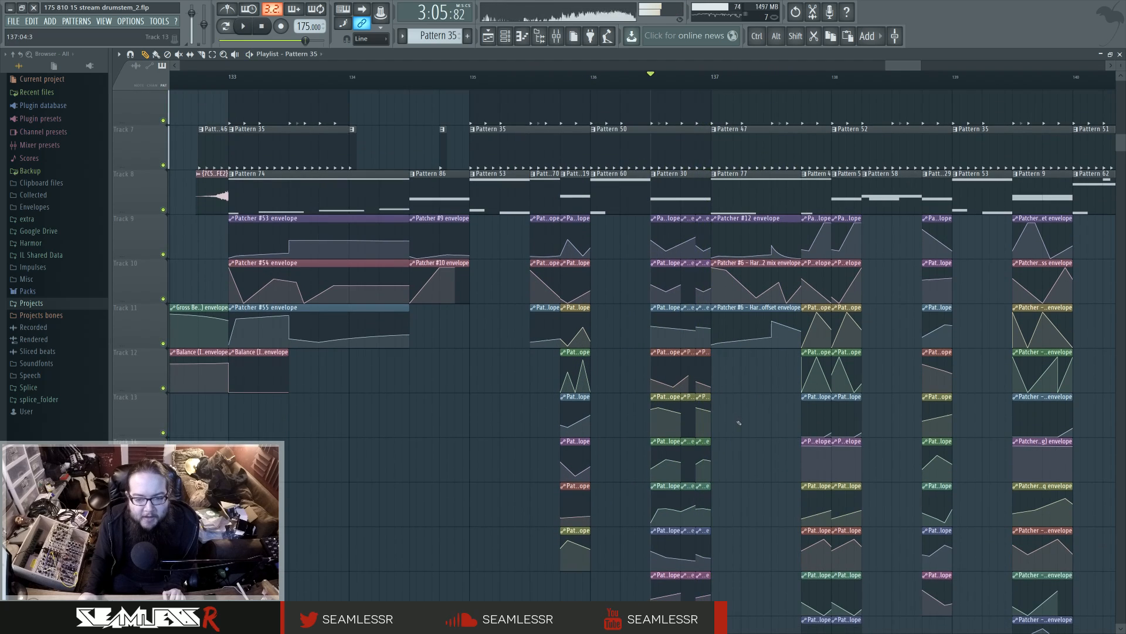
scroll(544, 177, "up", 4)
scroll(545, 177, "up", 6)
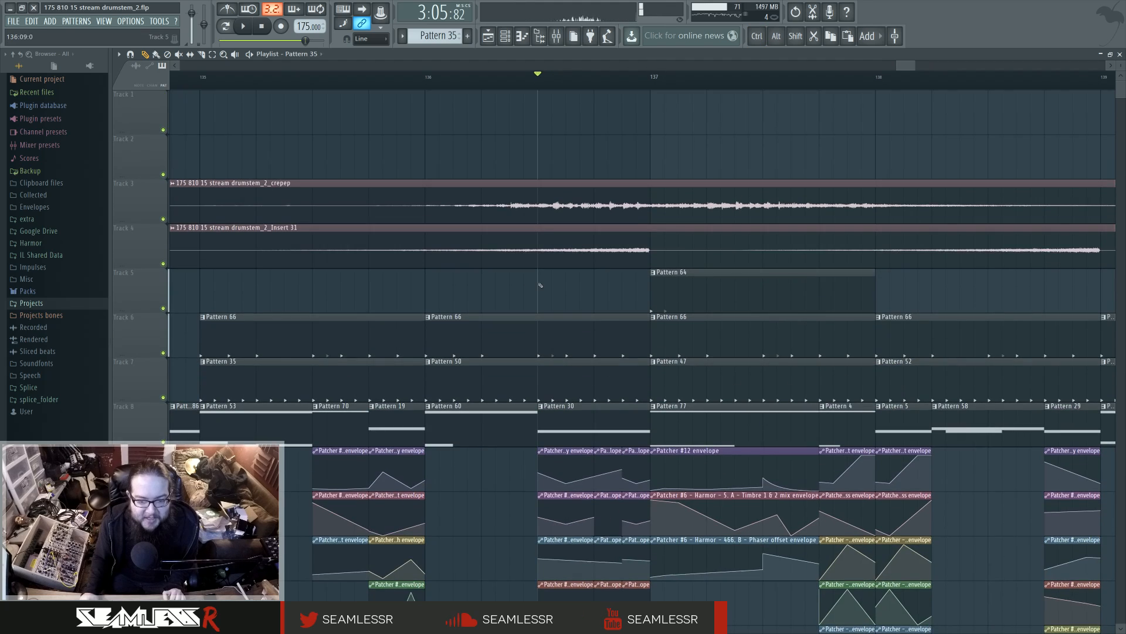
scroll(538, 284, "down", 5)
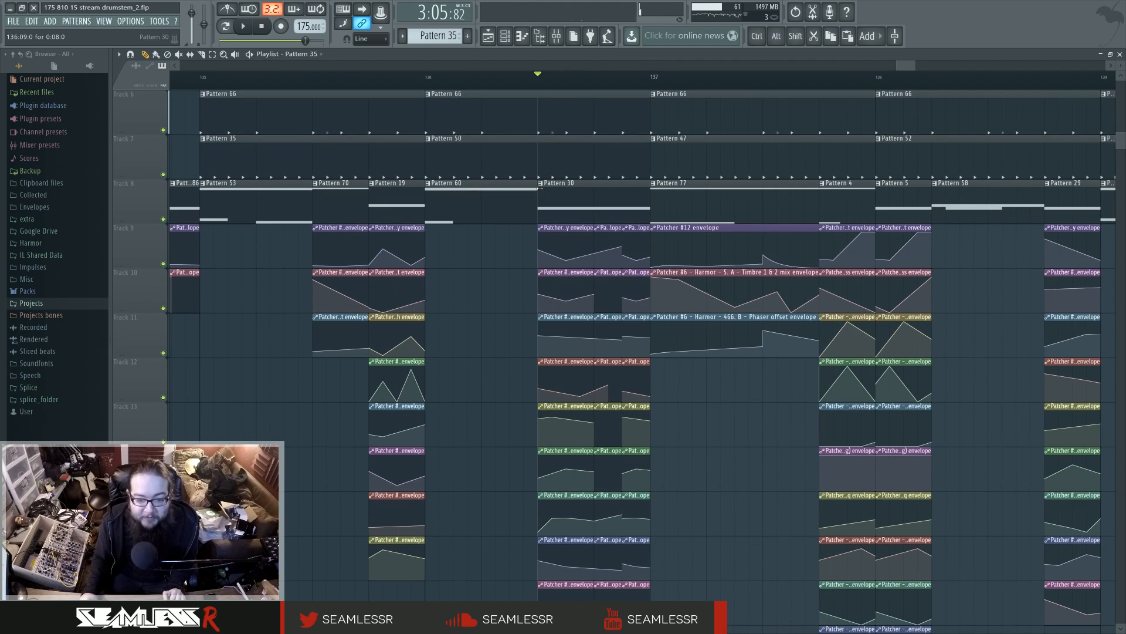
Make the Pattern 30 clip at the playhead a unique pattern and open its notes in the piano roll.
left_click(540, 186)
left_click(580, 243)
double_click(555, 219)
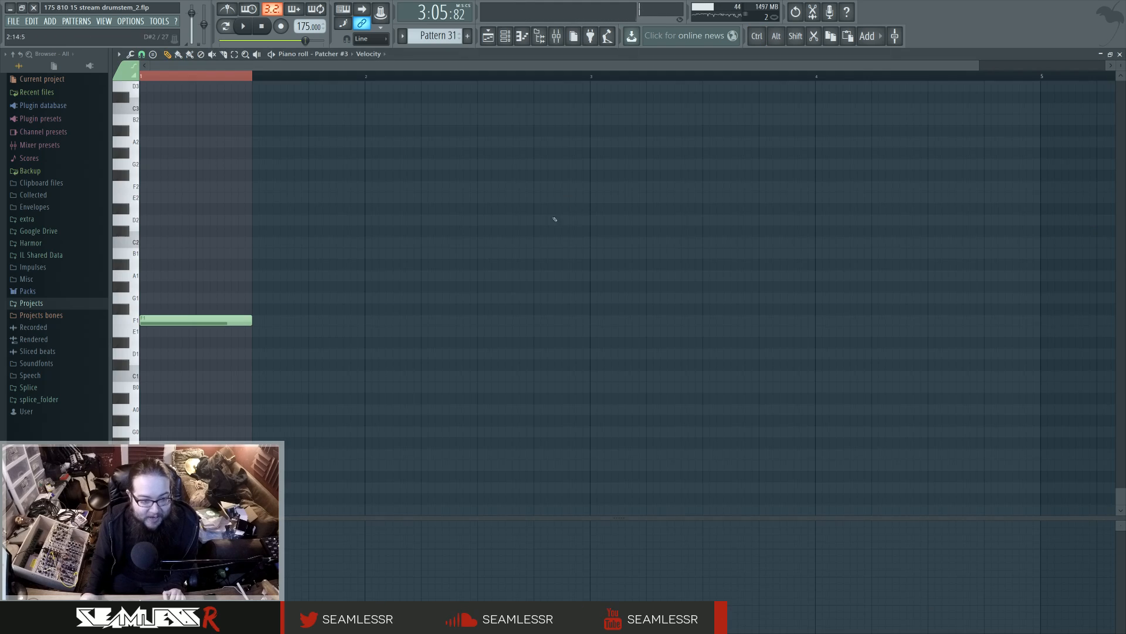
Split the bass note into two equal halves, with the first at F3 and the second at F2, auditioning the pitches.
key("space")
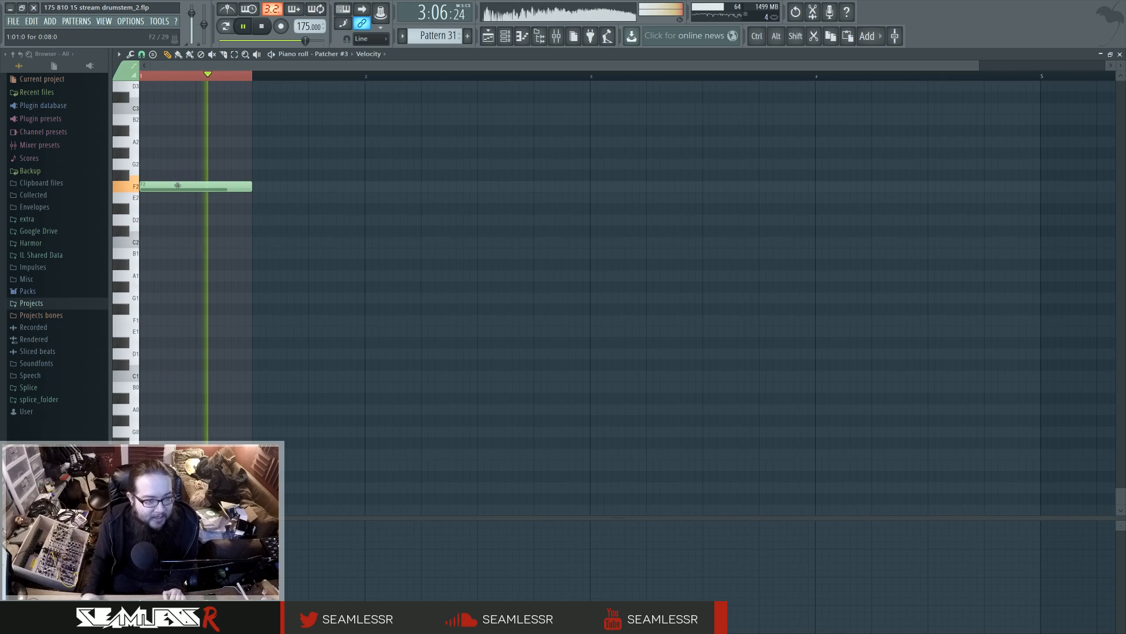
key("space")
key("space")
left_click_drag(193, 186, 196, 111)
key("space")
key("space")
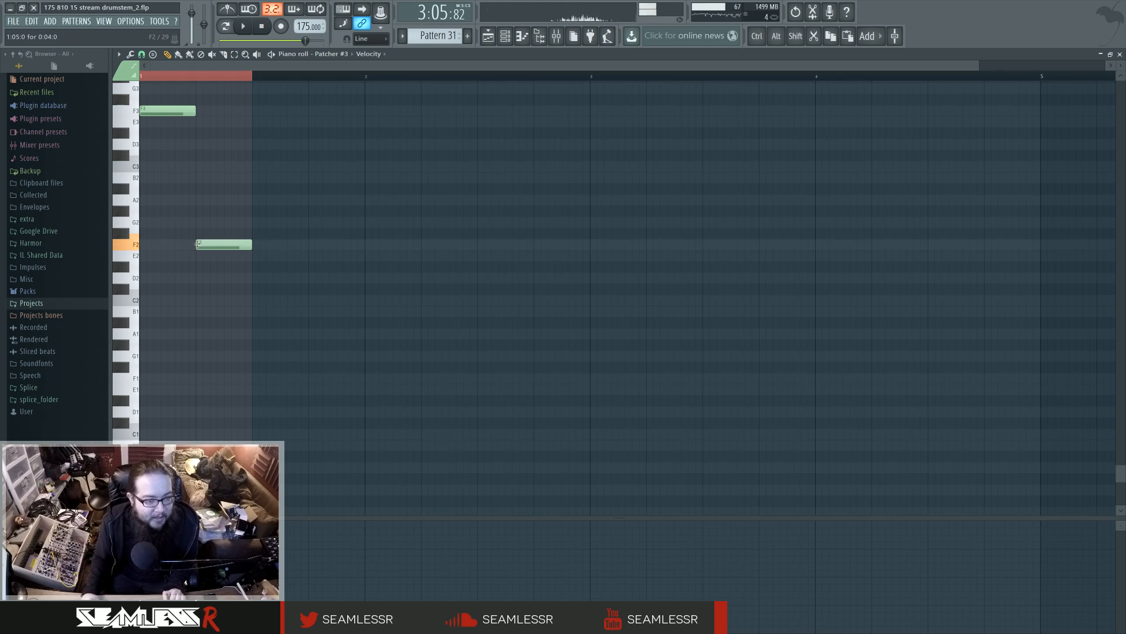
Set the first note to F1 and the second to F3, auditioning the change in the piano roll and playlist.
key("space")
left_click_drag(222, 245, 223, 381)
key("space")
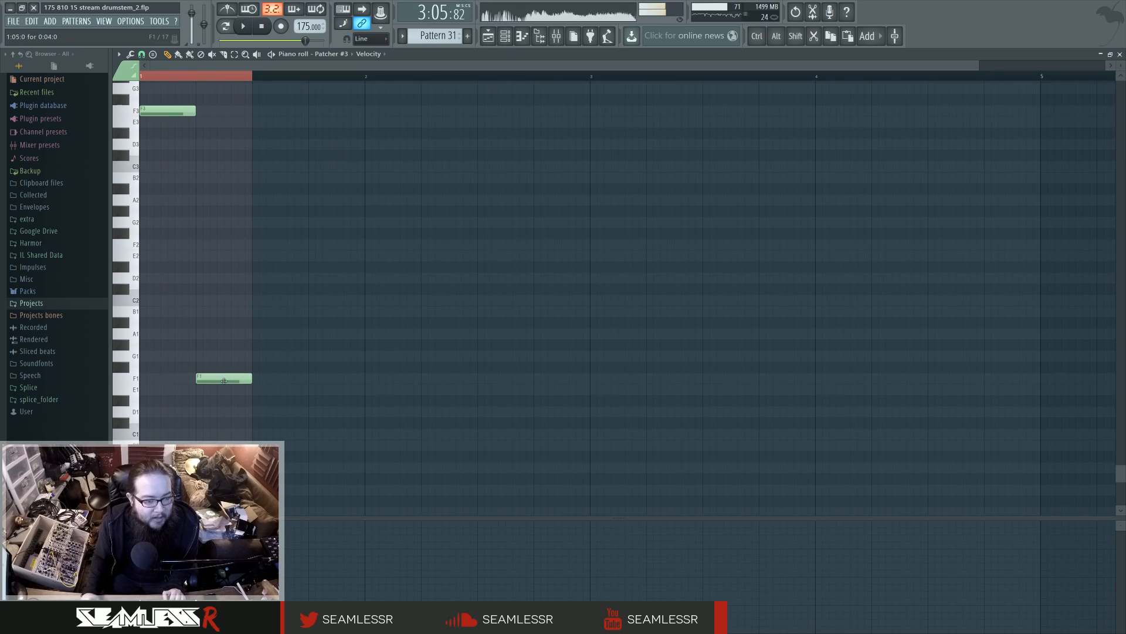
key("space")
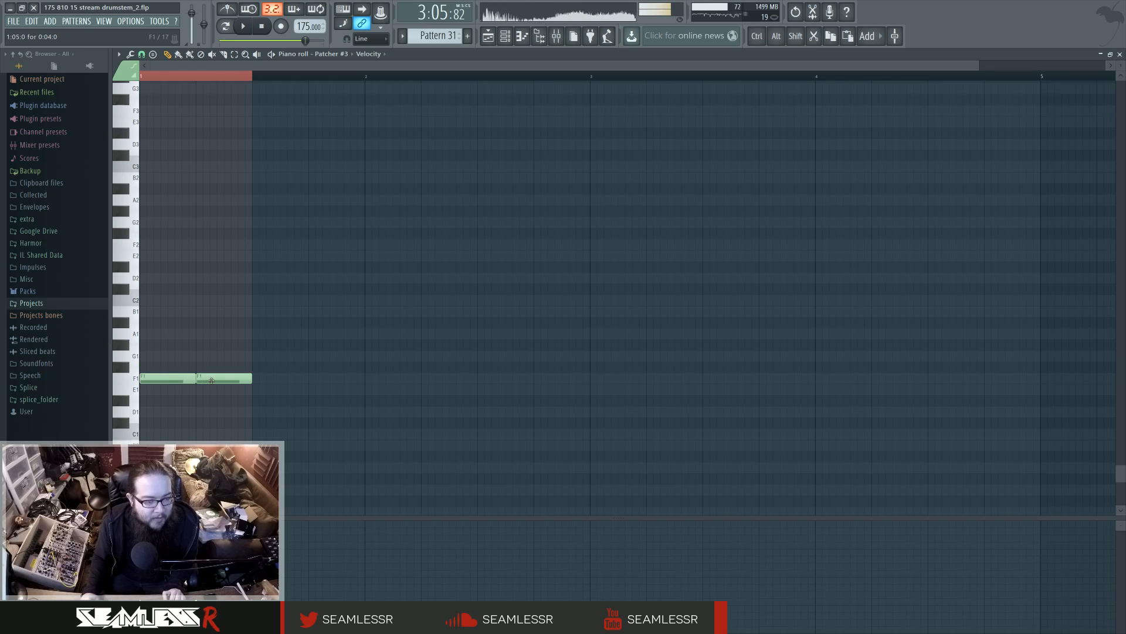
key("space")
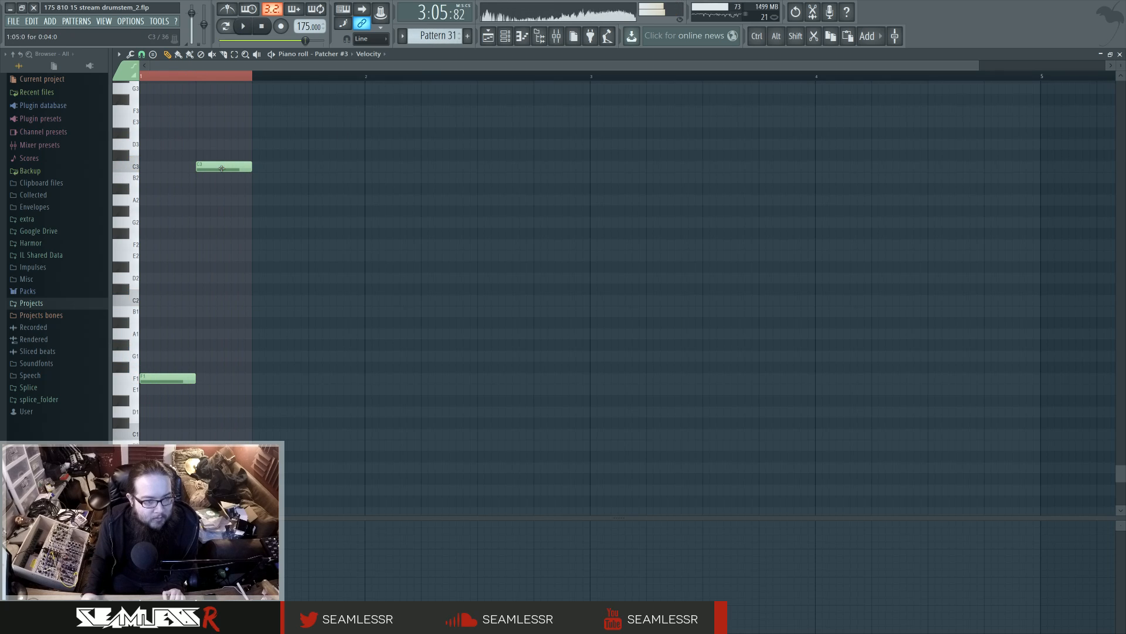
left_click_drag(222, 168, 223, 112)
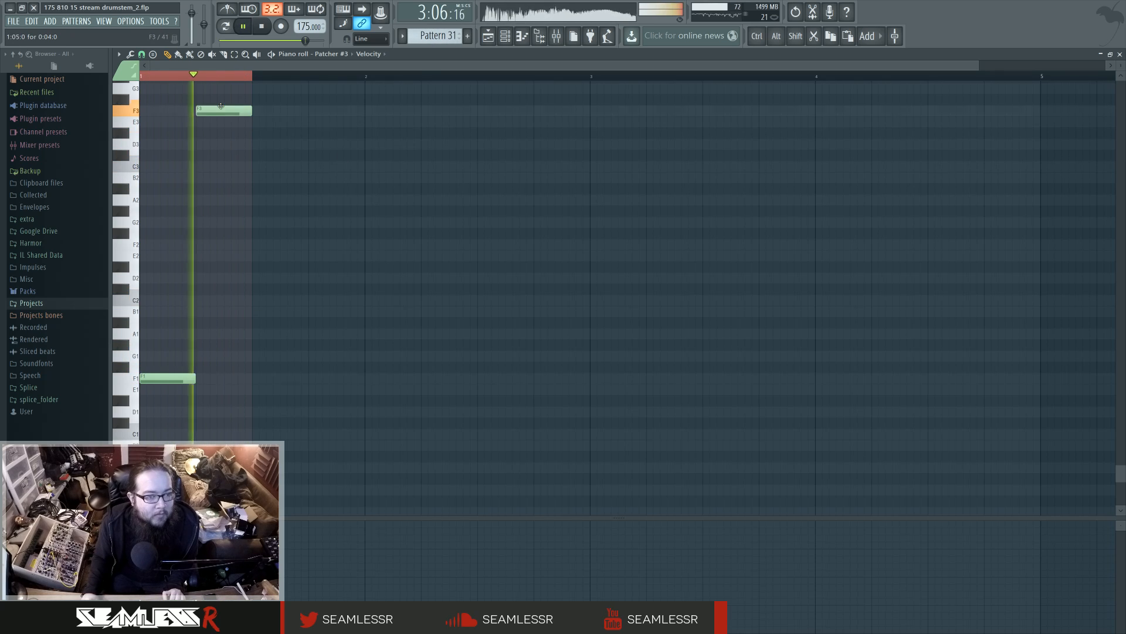
left_click(488, 37)
key("space")
key("space")
key("space")
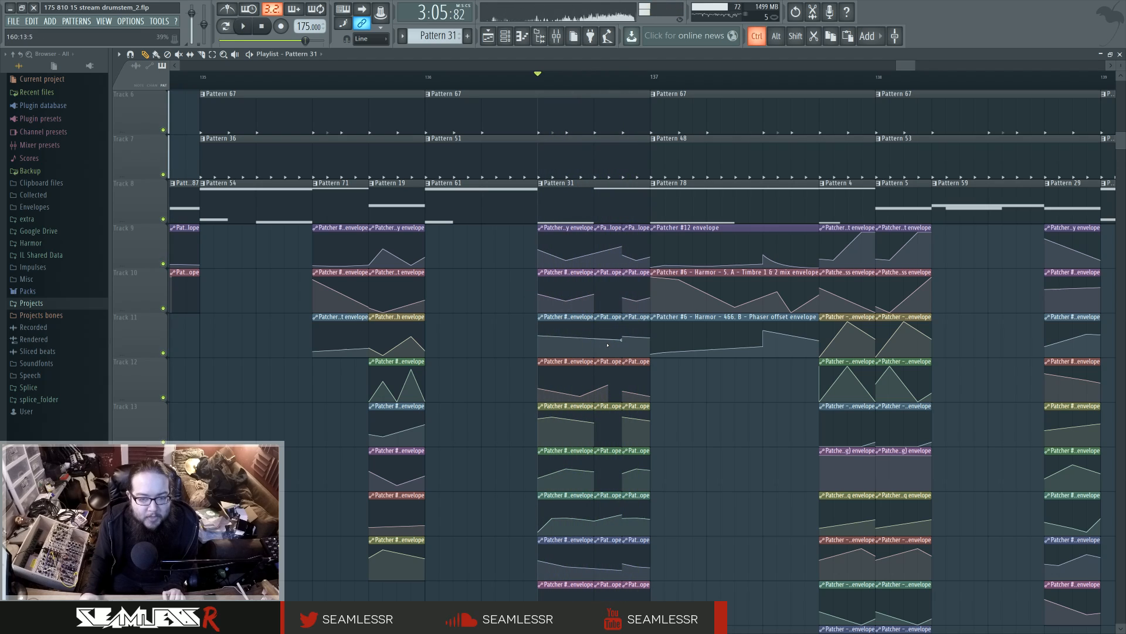
Slip the contents of the three automation clip groups beneath Pattern 31 on Tracks 9 to 17, and audition the result.
scroll(619, 374, "down", 1)
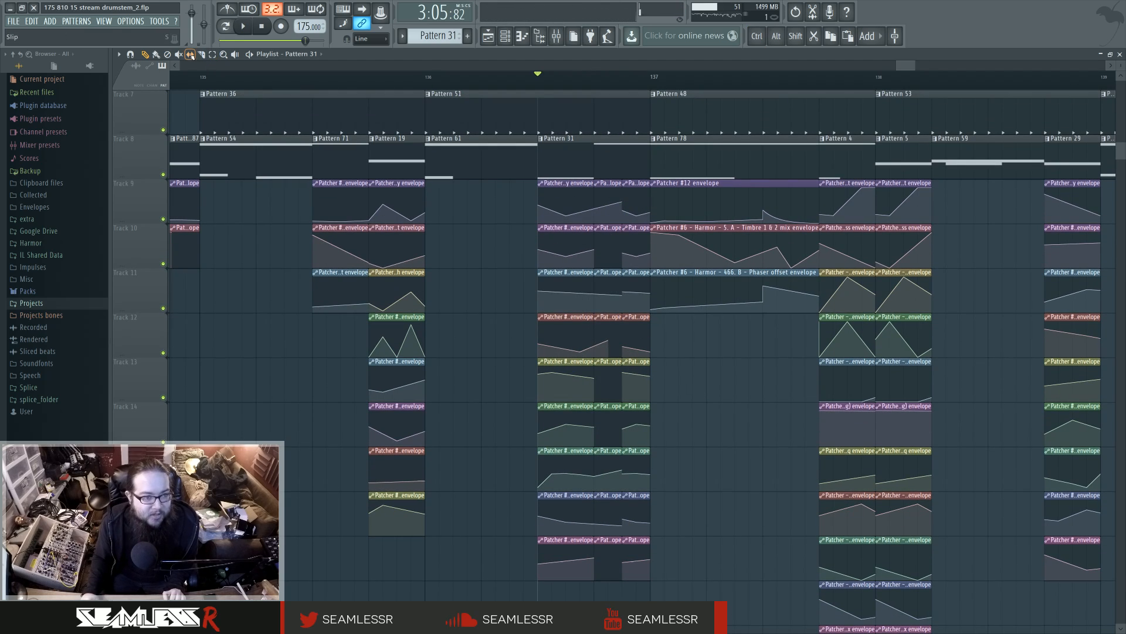
left_click_drag(555, 214, 618, 587)
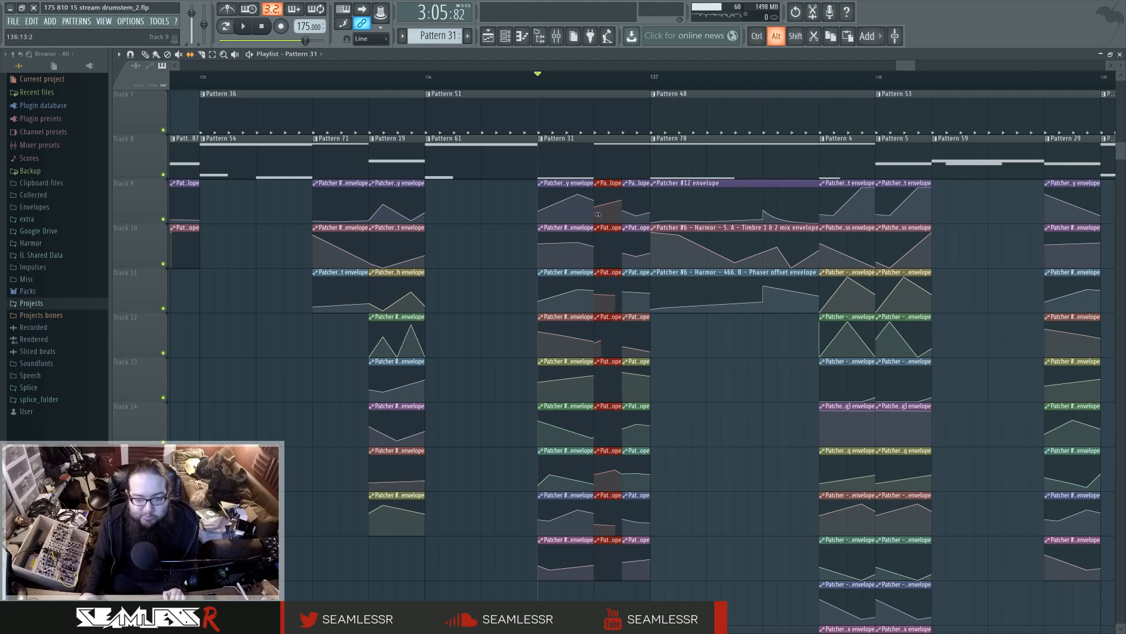
left_click_drag(598, 214, 659, 592)
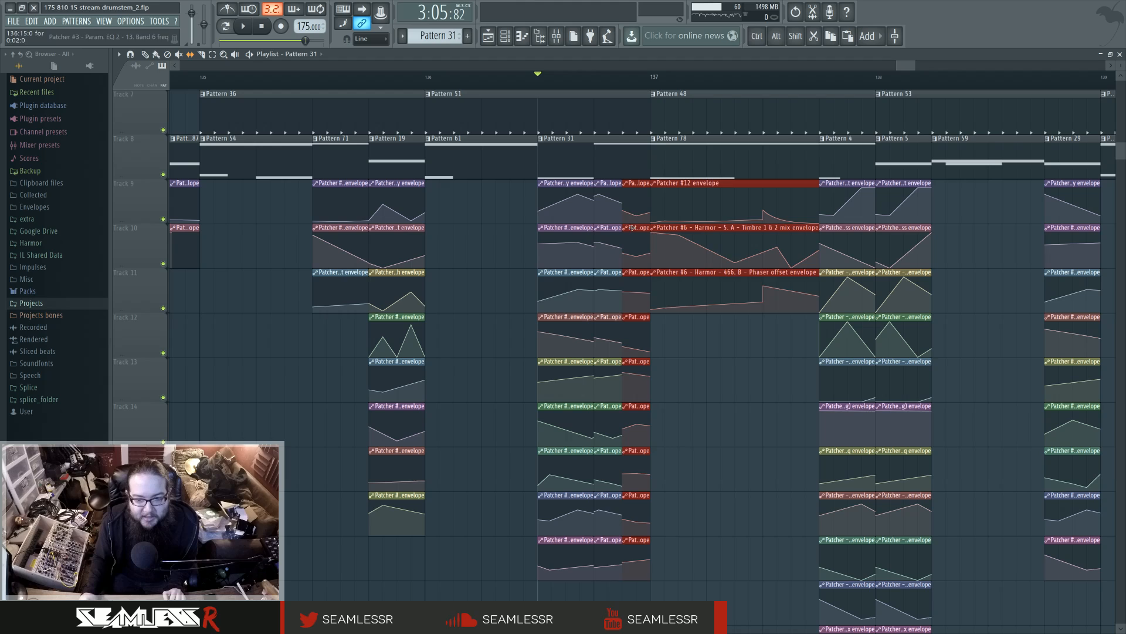
left_click_drag(632, 209, 645, 564)
key("space")
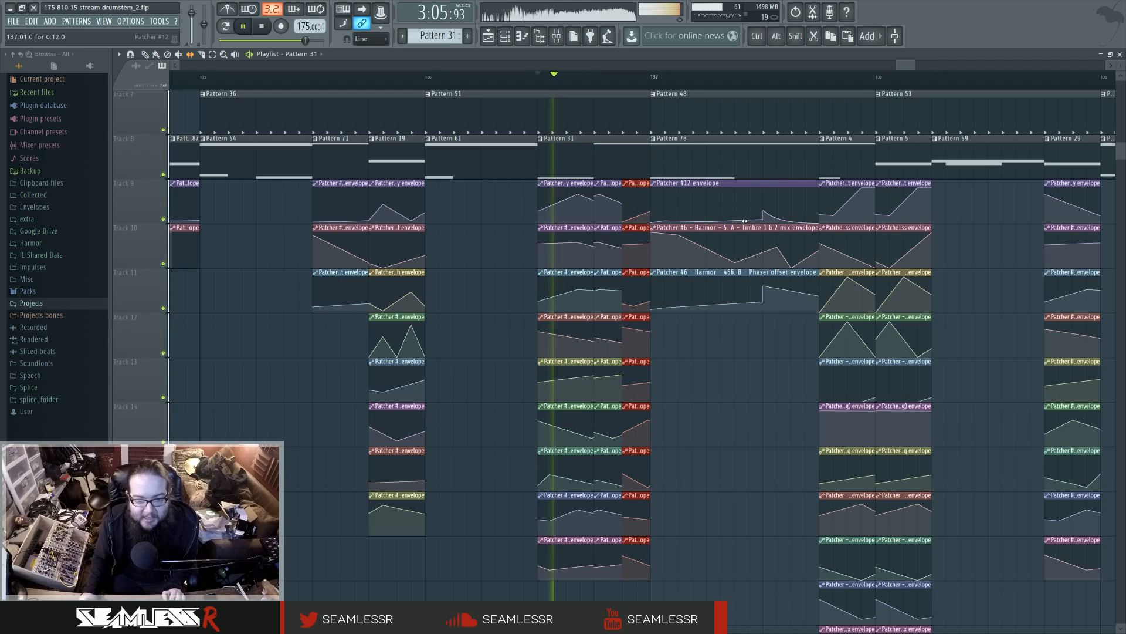
key("space")
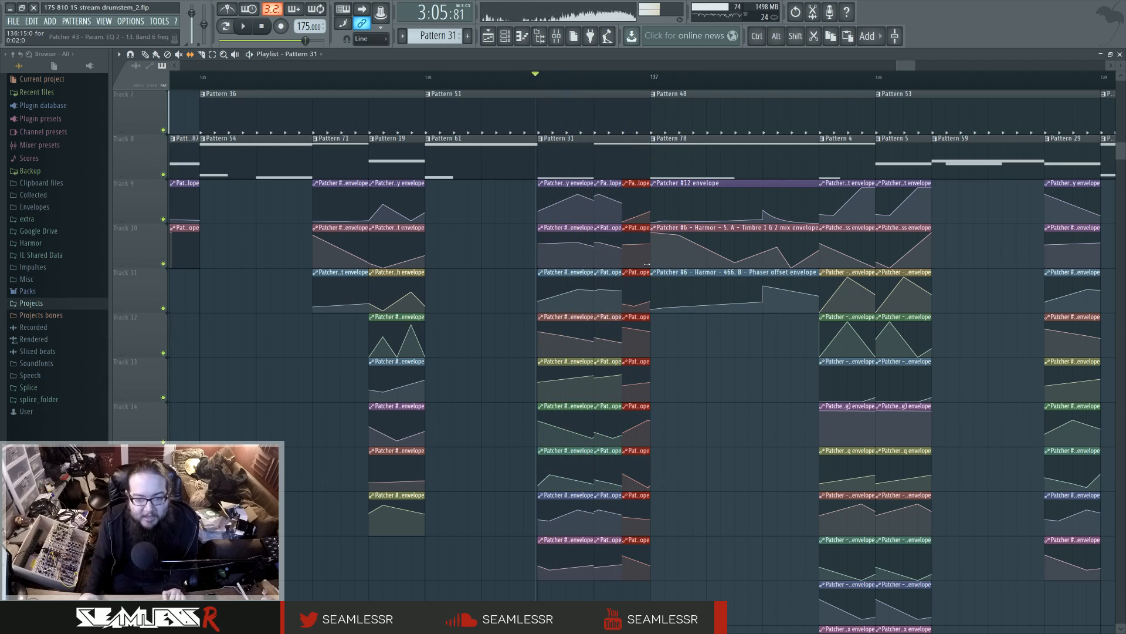
key("space")
key("space")
Select the middle automation clip group beneath Pattern 31 and slip its contents to a different part of the envelopes.
left_click_drag(611, 200, 612, 552)
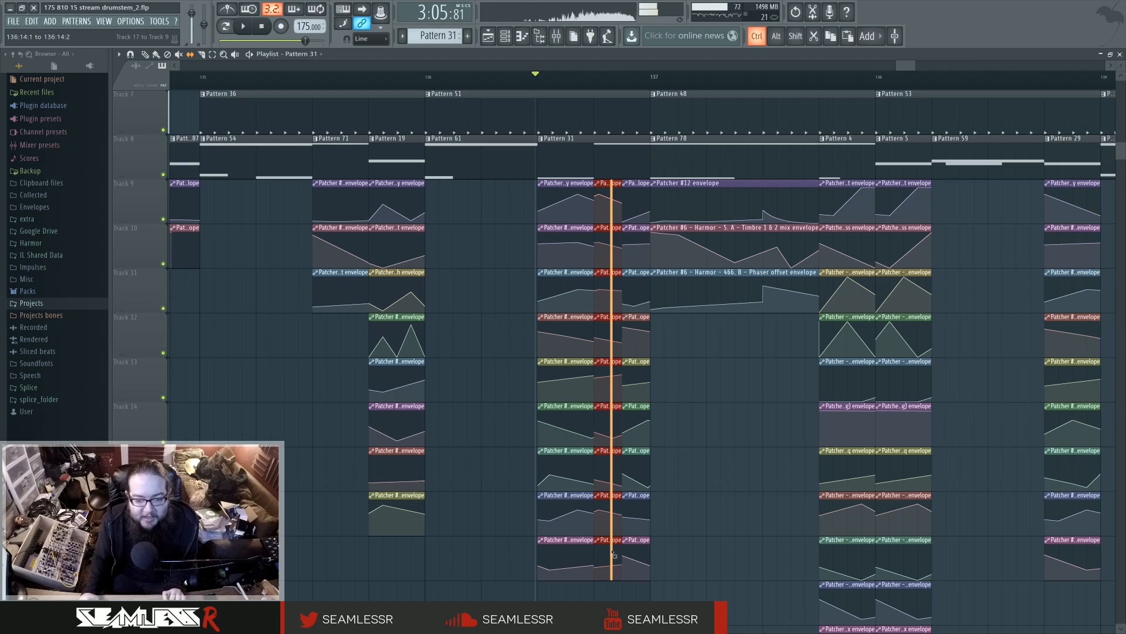
key("space")
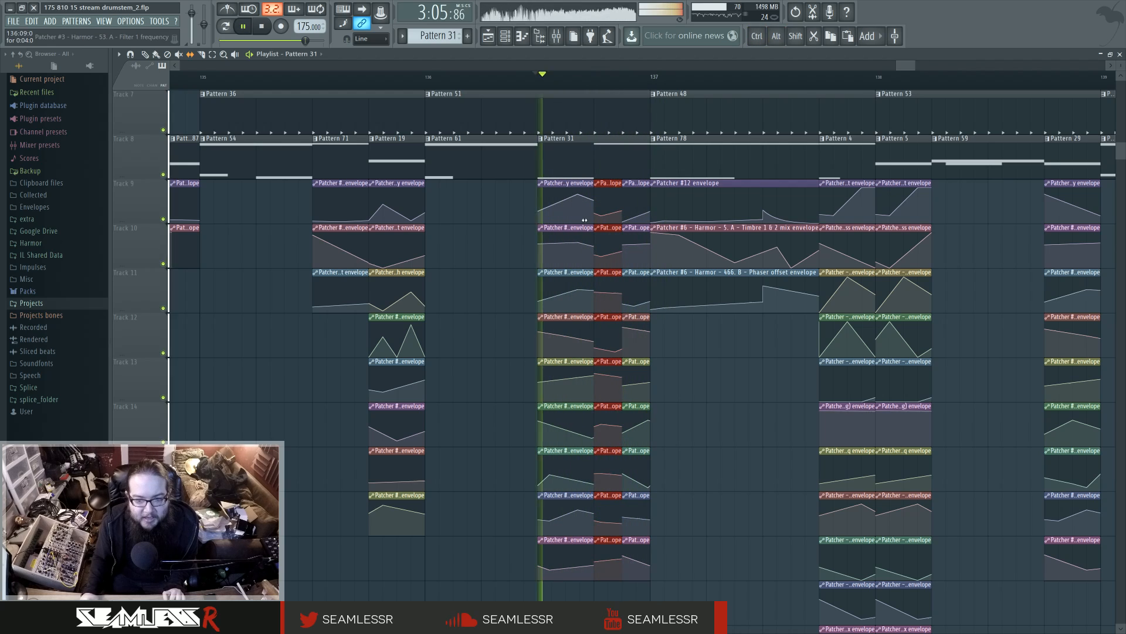
key("space")
key("space")
Slip the contents of the first automation clip group beneath Pattern 31, audition it repeatedly, and clear the selection.
left_click_drag(560, 203, 504, 212)
key("space")
key("space")
key("space")
key("space")
key("space")
key("space")
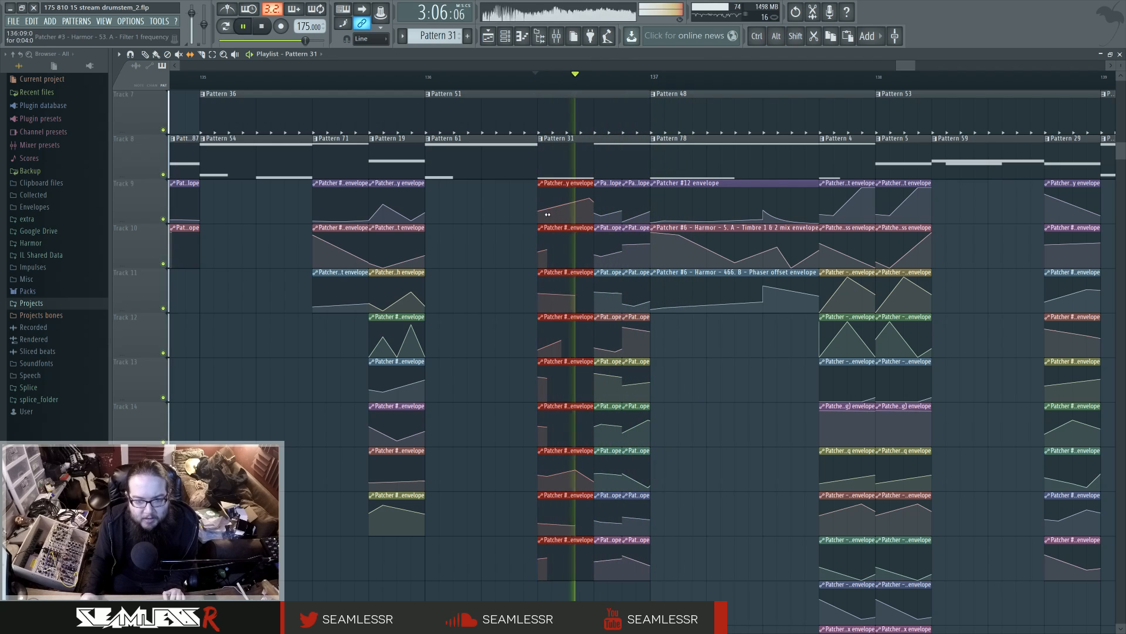
key("space")
key("space")
left_click(737, 443, "ctrl")
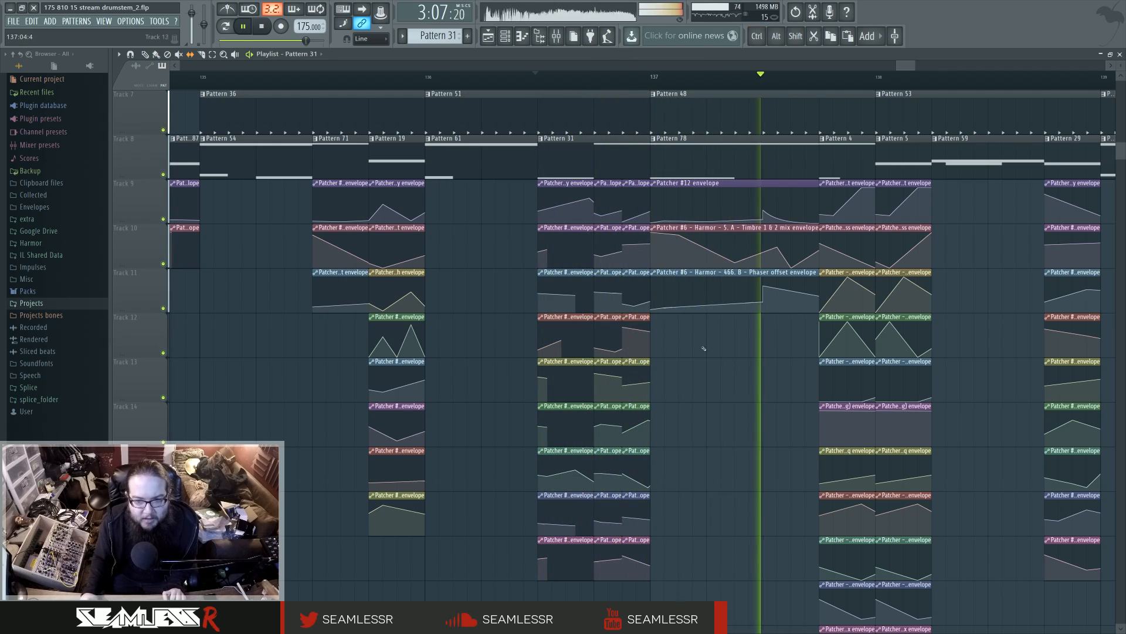
Move the playhead to bar 137 and listen to the section from there.
left_click_drag(725, 385, 504, 392)
scroll(514, 427, "up", 1)
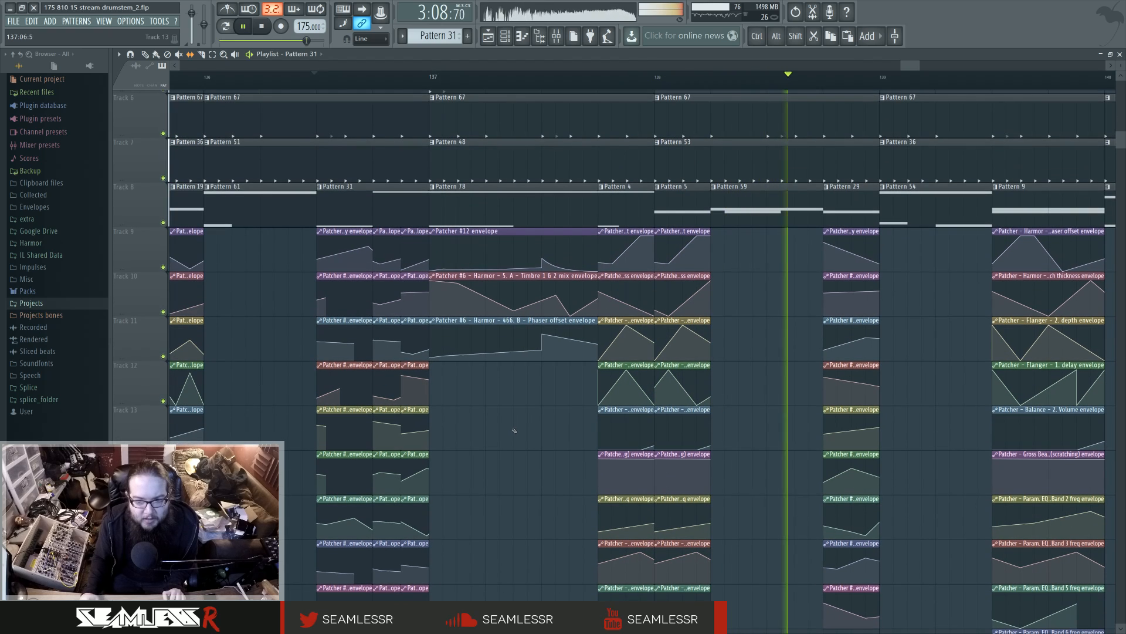
left_click(430, 77)
left_click_drag(593, 443, 487, 445)
key("space")
key("space")
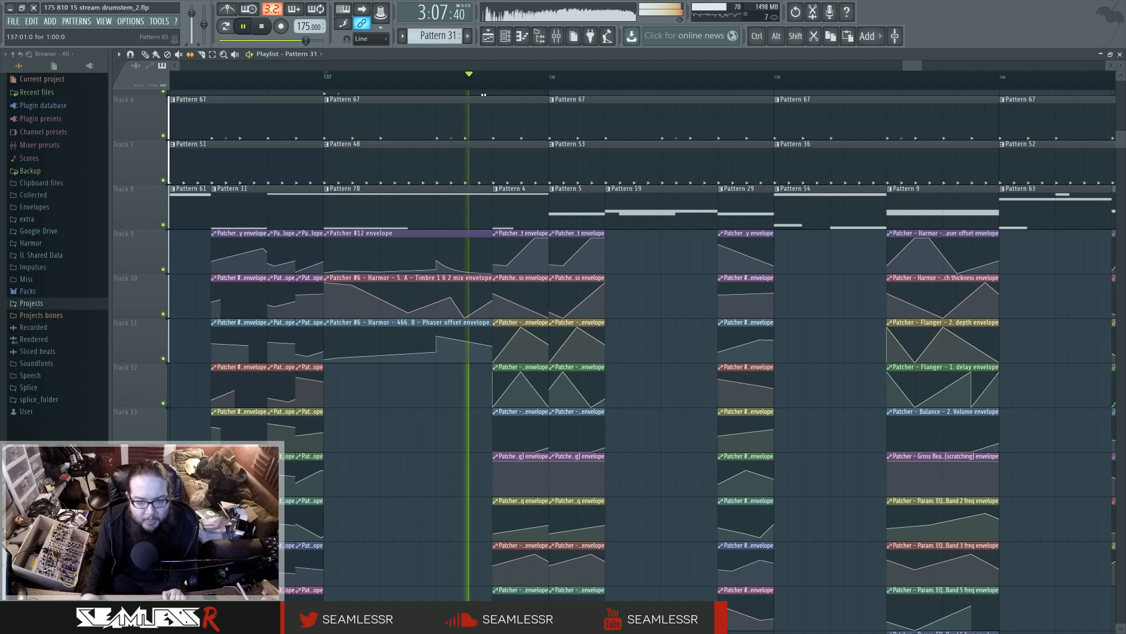
key("space")
Select all automation clips beneath Pattern 4 in bar 137, slip their contents, deselect them, and audition the result.
scroll(491, 194, "down", 1)
left_click_drag(505, 206, 535, 596)
scroll(558, 526, "down", 1)
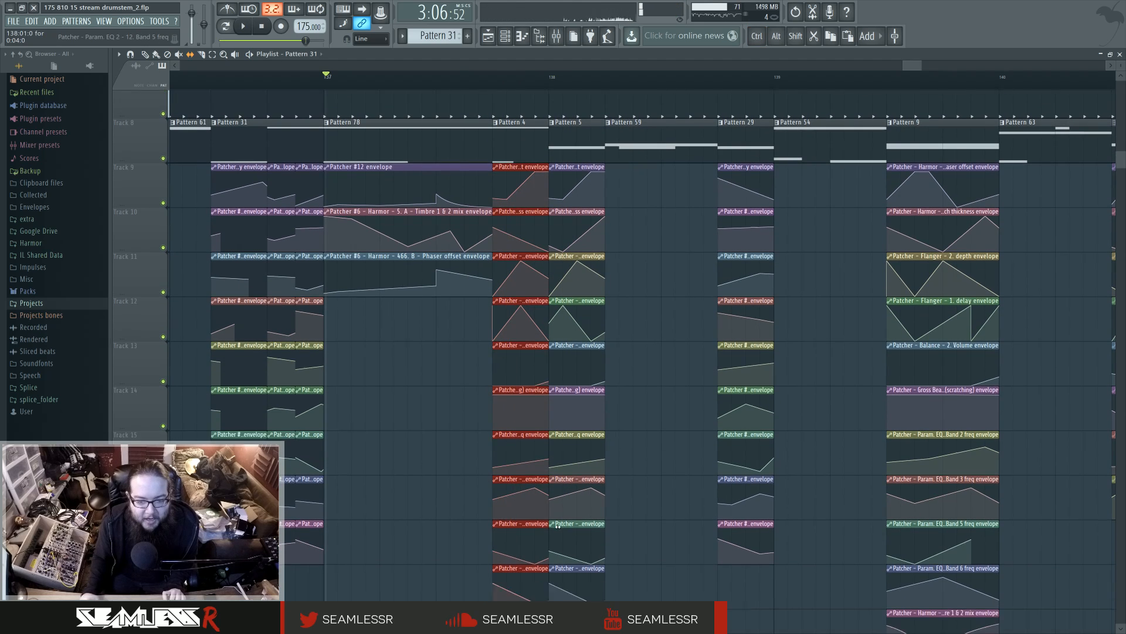
scroll(558, 525, "down", 1)
left_click_drag(513, 121, 516, 607)
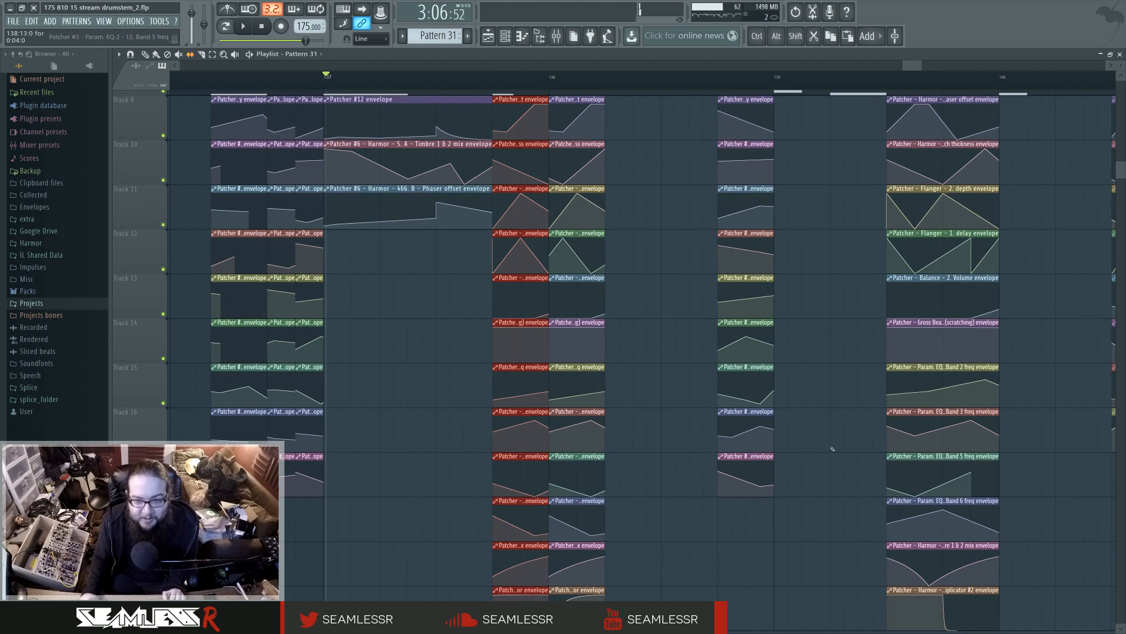
left_click_drag(777, 532, 677, 542)
left_click_drag(380, 138, 509, 247)
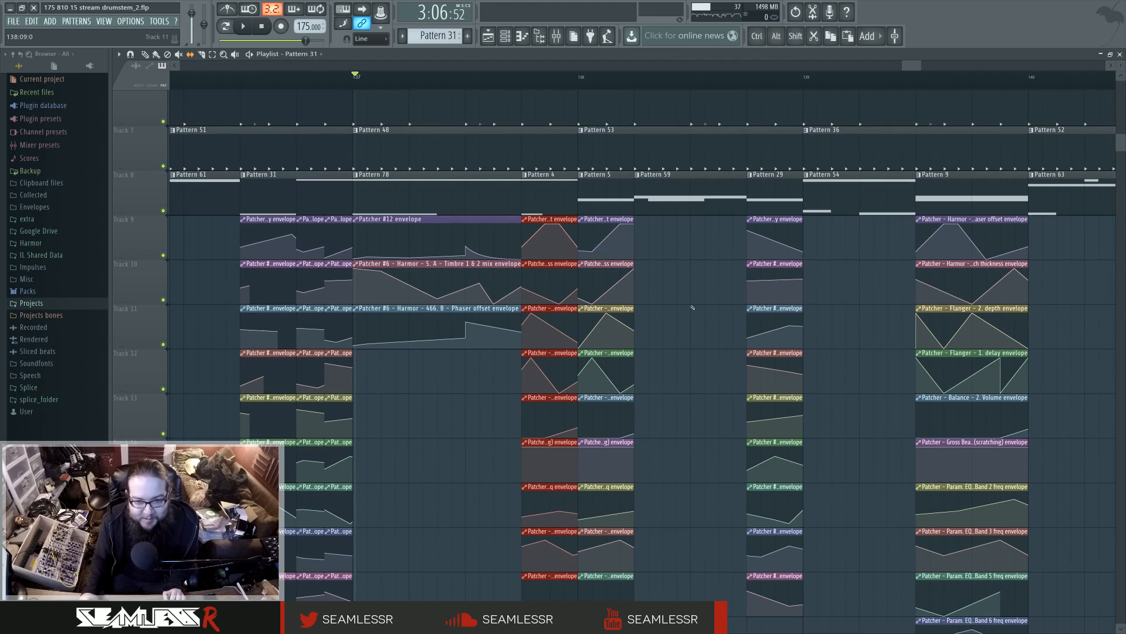
key("ctrl+d")
key("space")
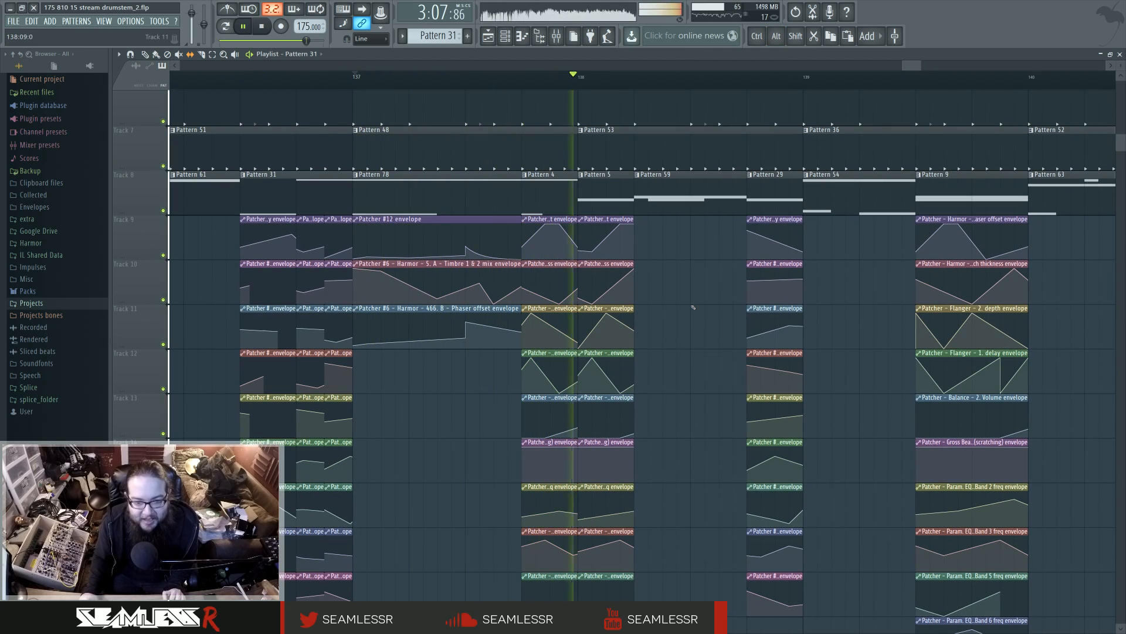
Slip the contents of the automation clips beneath Pattern 29 at the end of bar 138, replaying from earlier in the bar.
left_click_drag(724, 304, 581, 279)
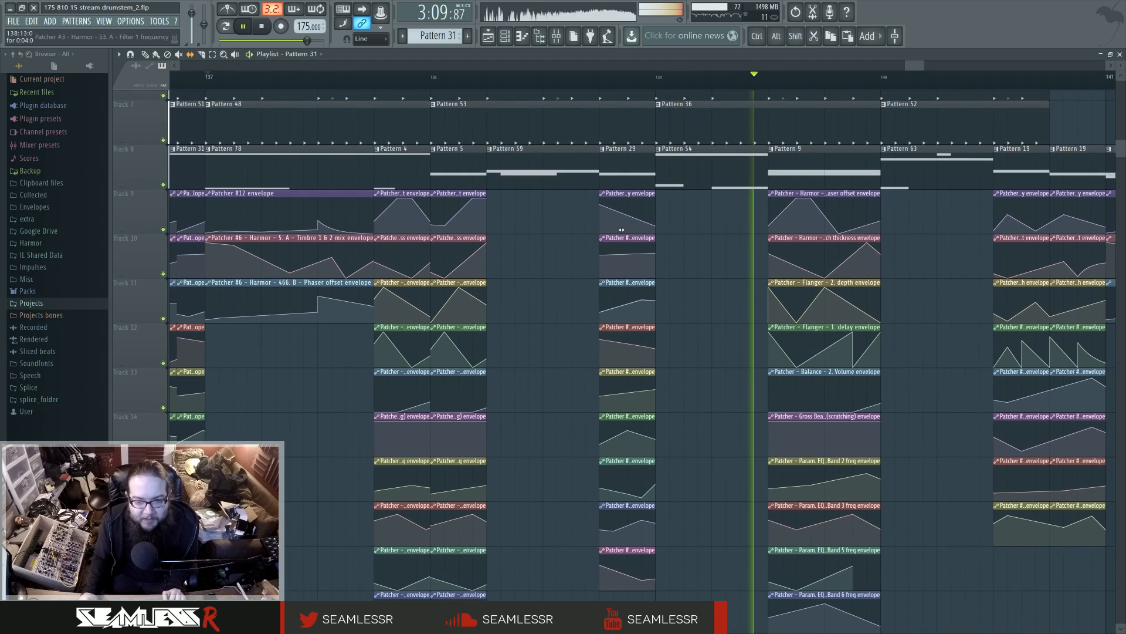
left_click(622, 229)
left_click(580, 77)
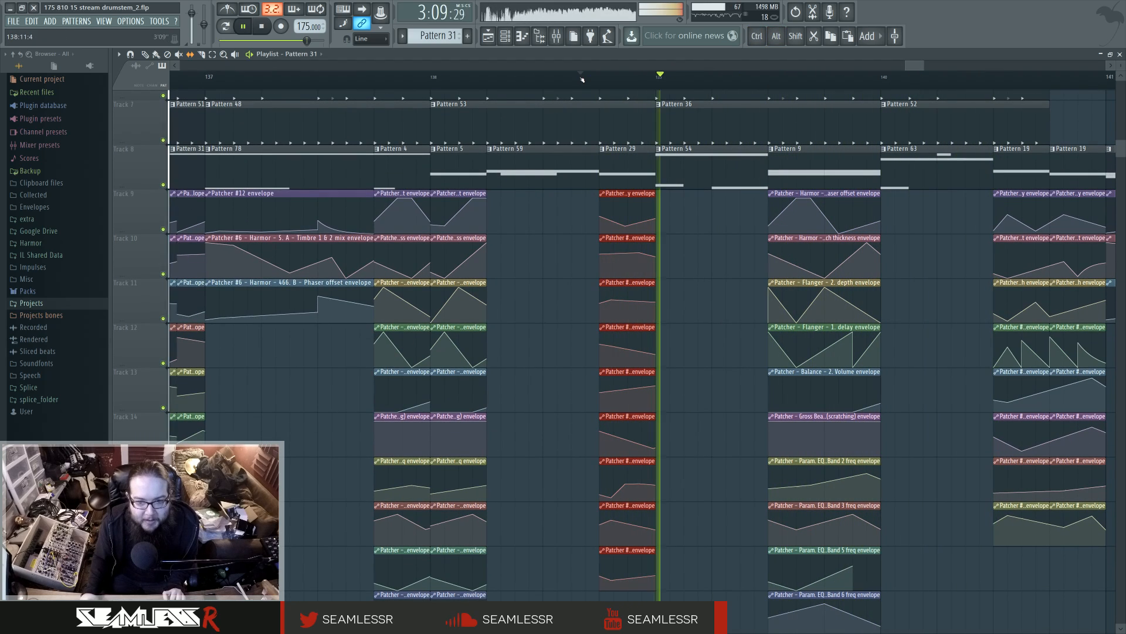
left_click(492, 77)
left_click_drag(623, 221, 581, 221)
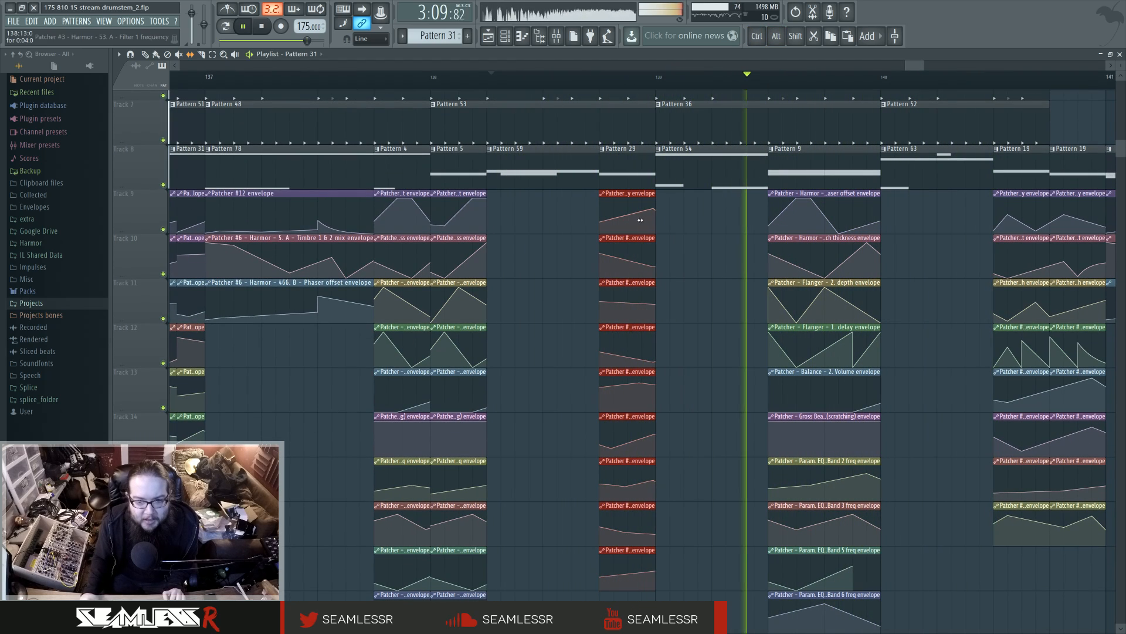
Clear the clip selection and replay from the first Pattern 19 clip in the middle of bar 140.
left_click(755, 322, "ctrl")
left_click_drag(755, 322, 605, 272)
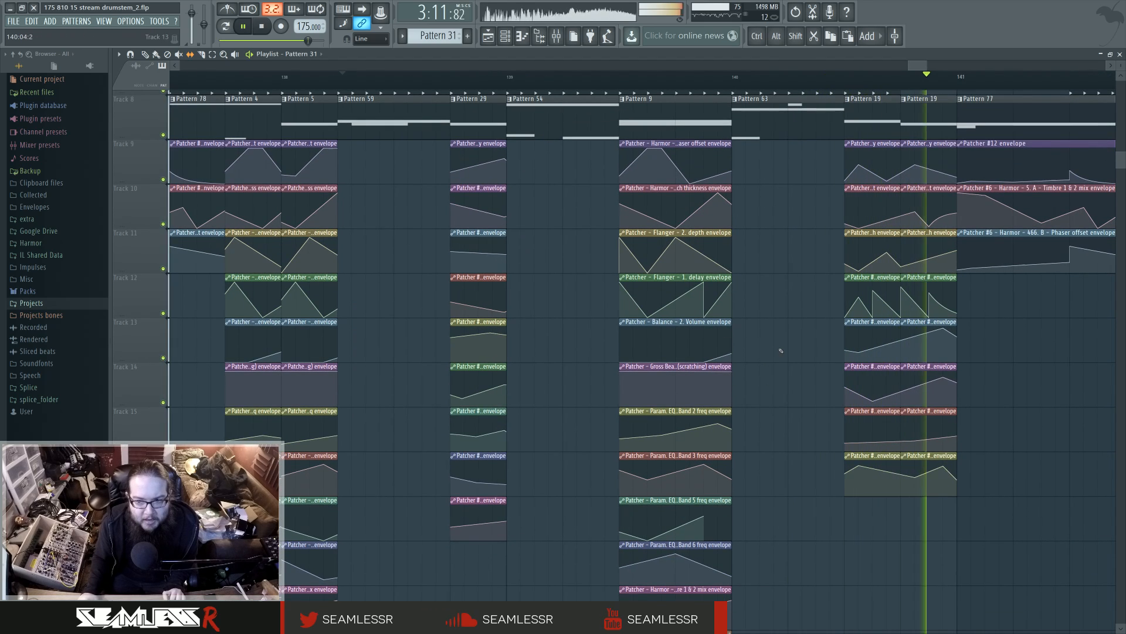
left_click_drag(781, 350, 521, 431)
left_click(575, 77)
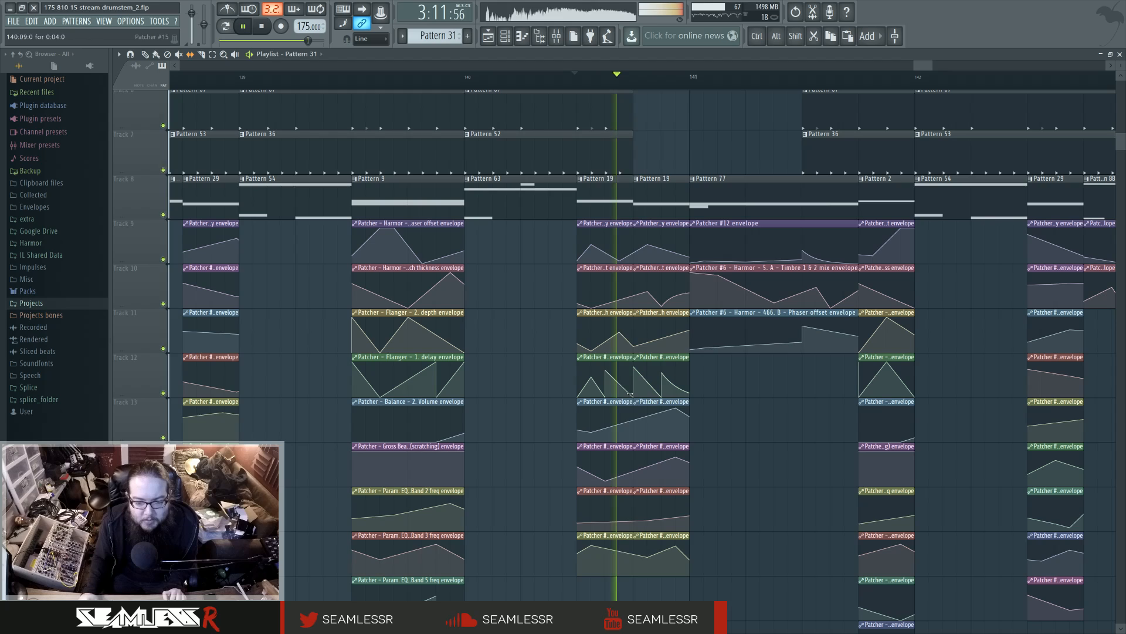
Slip the contents of the two Track 12 automation clips beneath Pattern 19 in bar 140, audition them, and deselect them.
key("space")
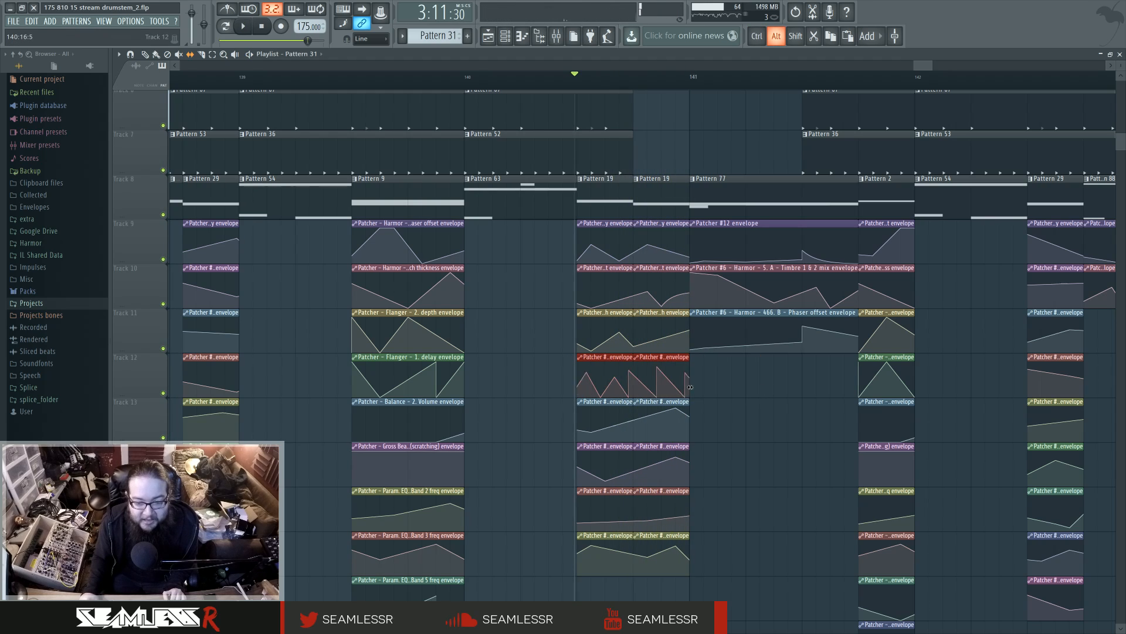
key("space")
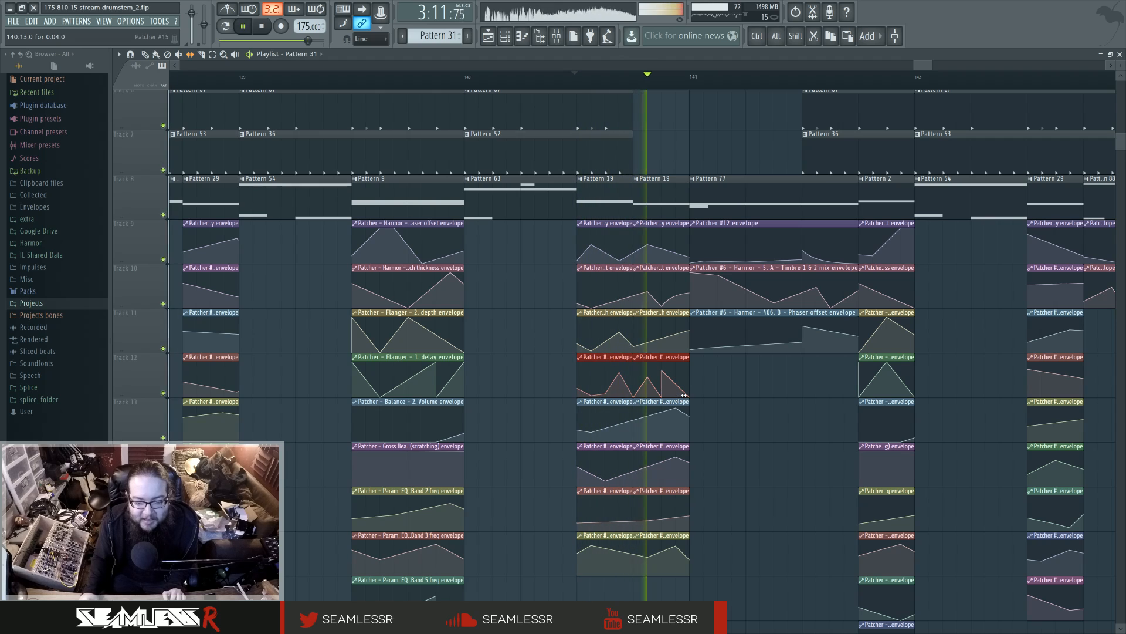
key("space")
left_click(726, 397)
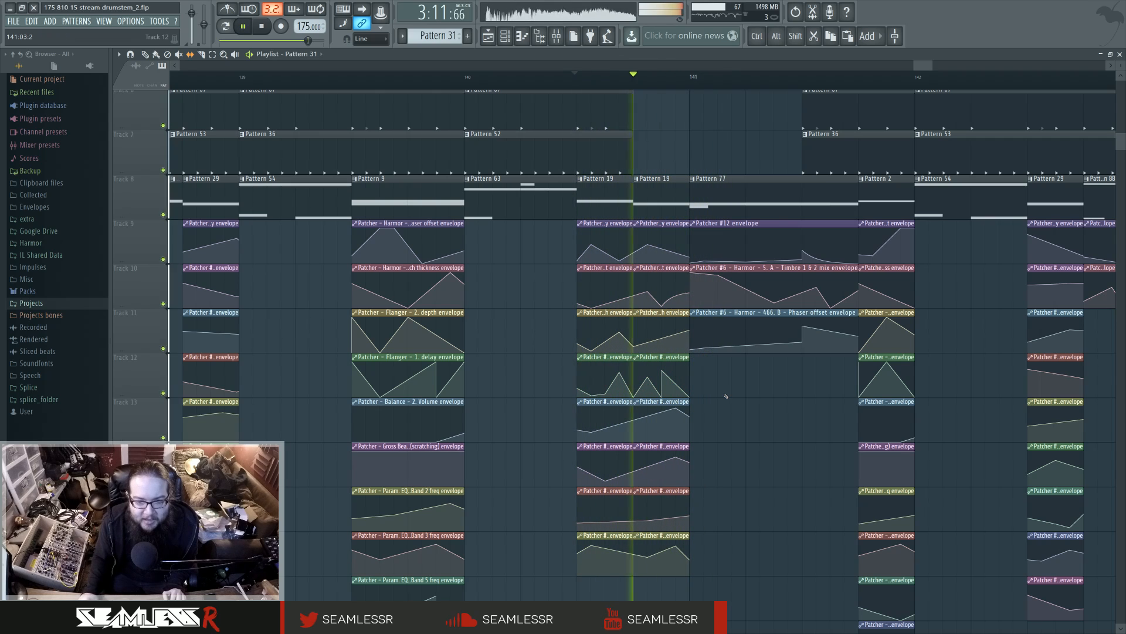
Make the Pattern 77 clip at bar 141 on Track 8 unique.
scroll(562, 520, "up", 3)
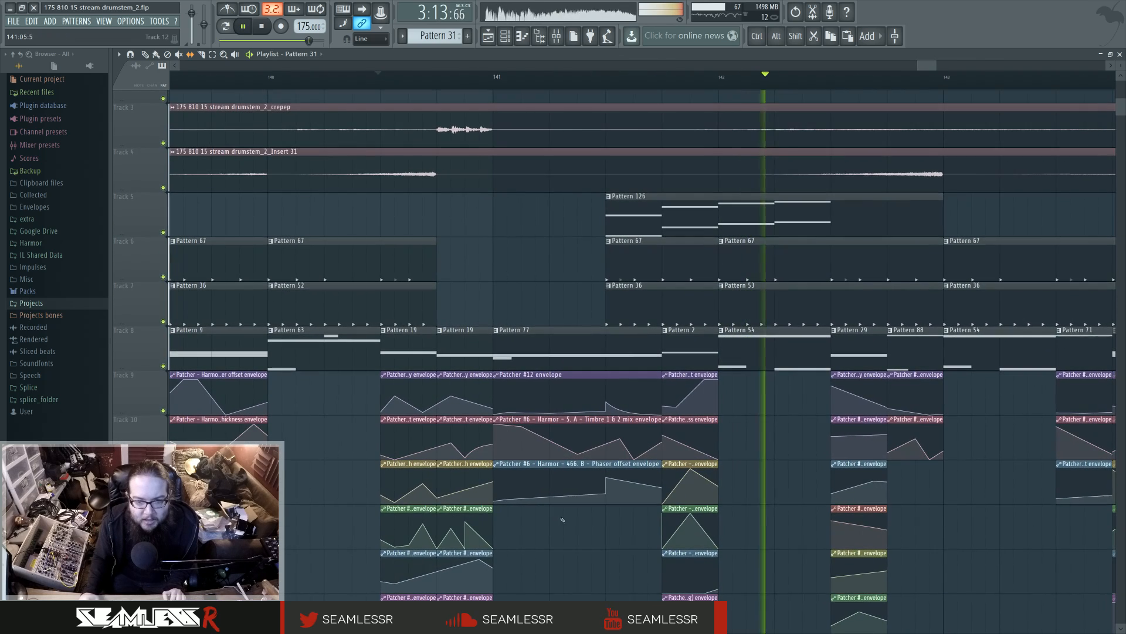
scroll(562, 520, "down", 1)
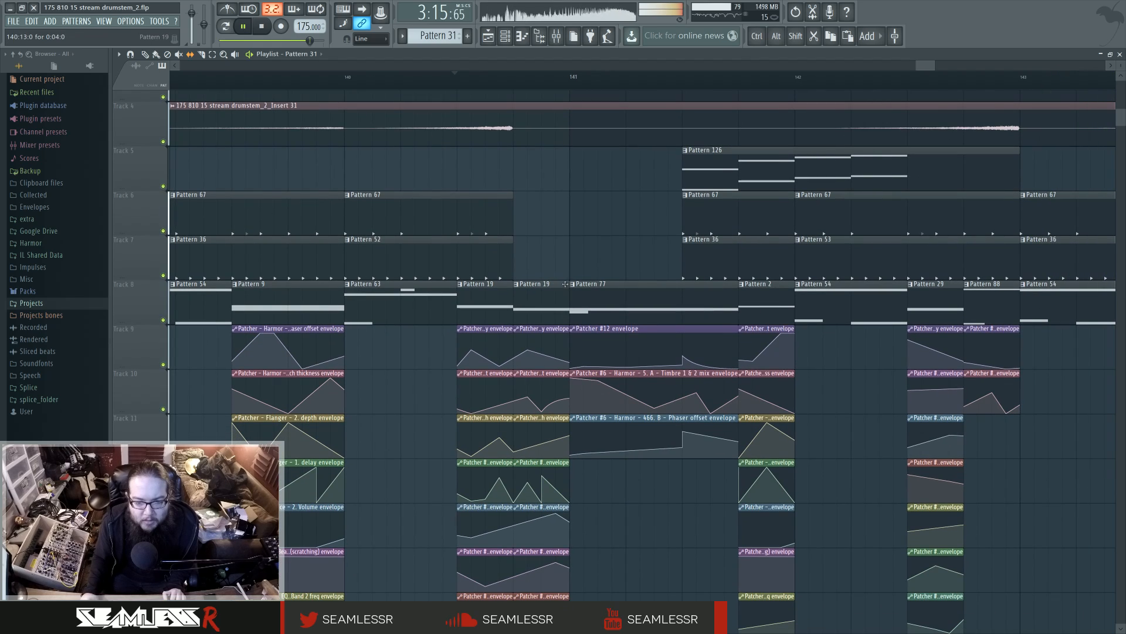
left_click(573, 284)
left_click(610, 343)
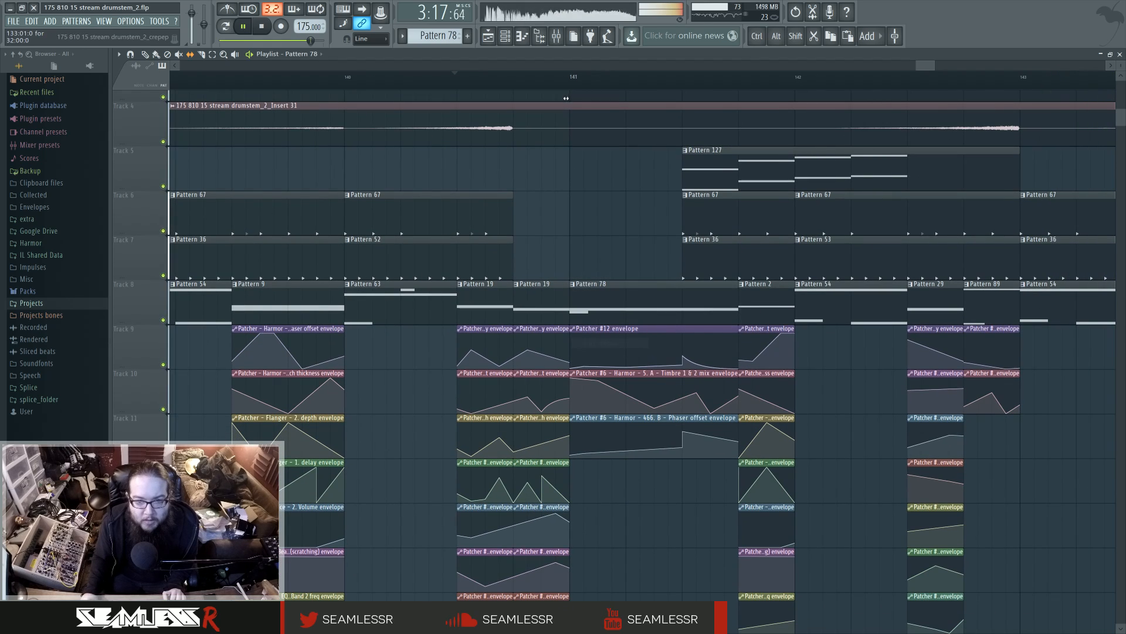
In the piano roll of the unique bar 141 pattern, raise the long F2 note to F3 and lengthen the E2 slide note.
left_click(569, 85)
key("space")
double_click(596, 306)
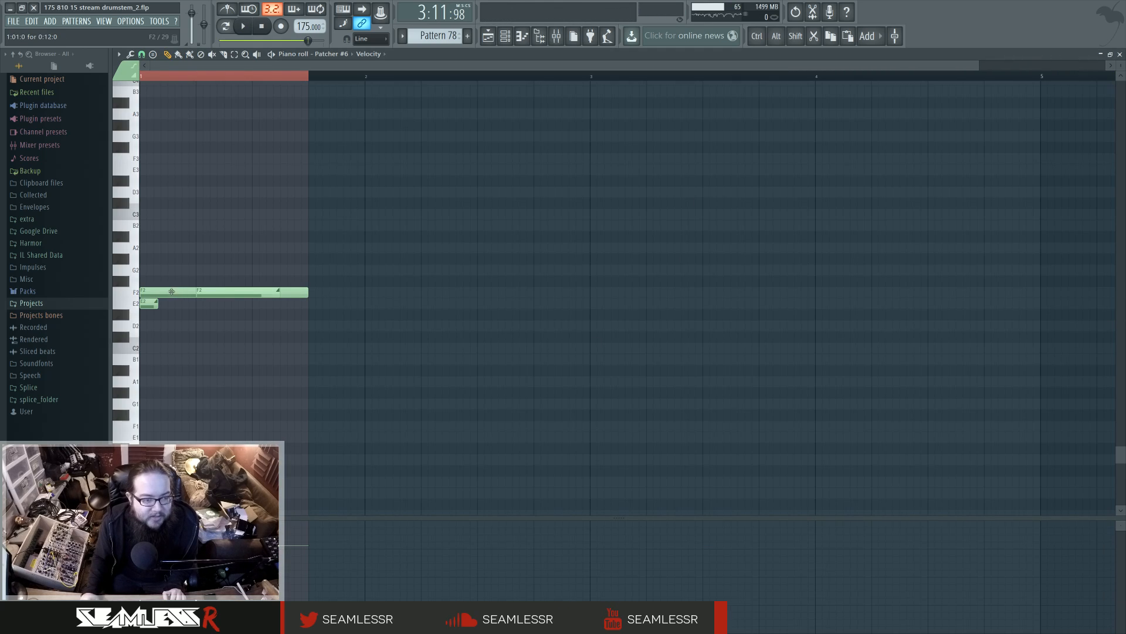
left_click_drag(171, 291, 152, 158)
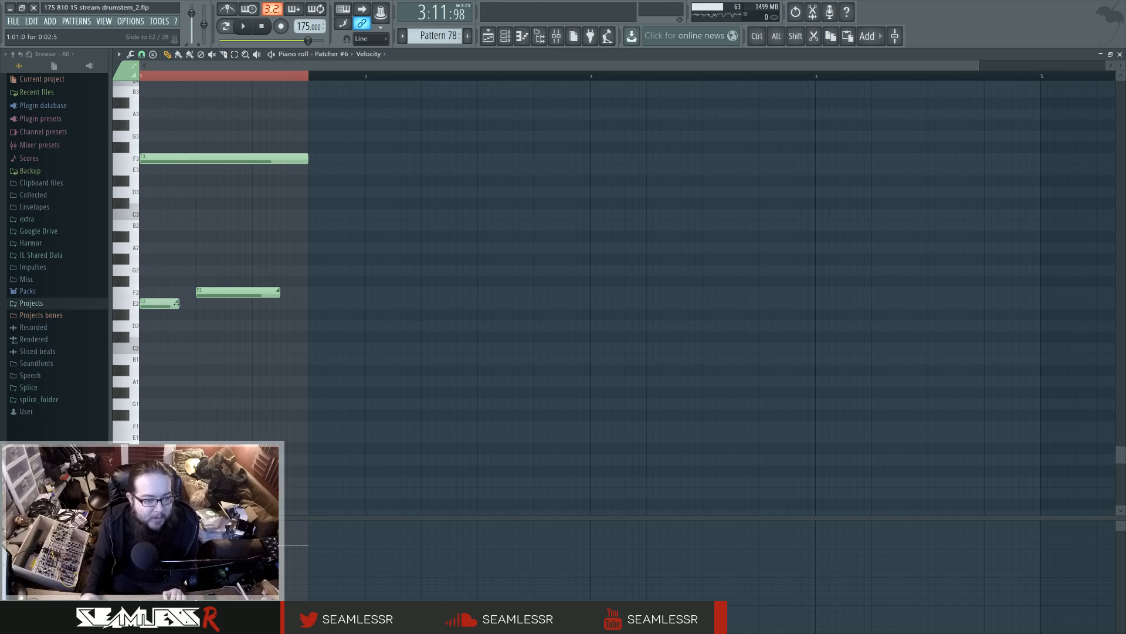
left_click_drag(199, 304, 189, 306)
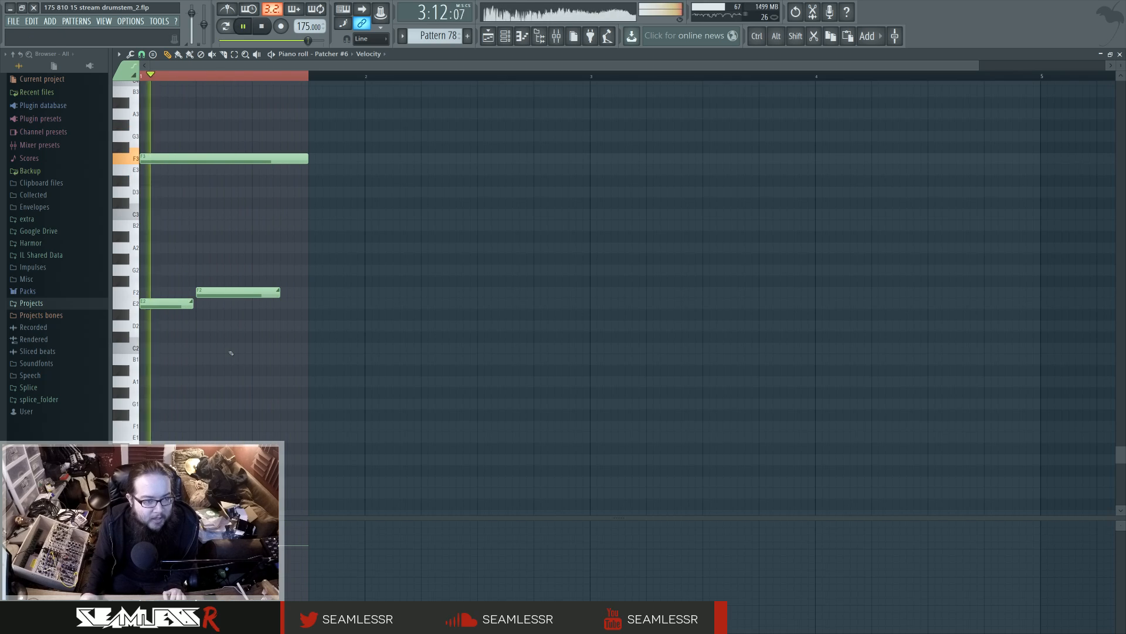
Shorten the F3 note to one beat, shorten the F2 slide note, and place a one-beat A3 note on beat two.
scroll(231, 352, "up", 2)
left_click_drag(279, 326, 213, 327)
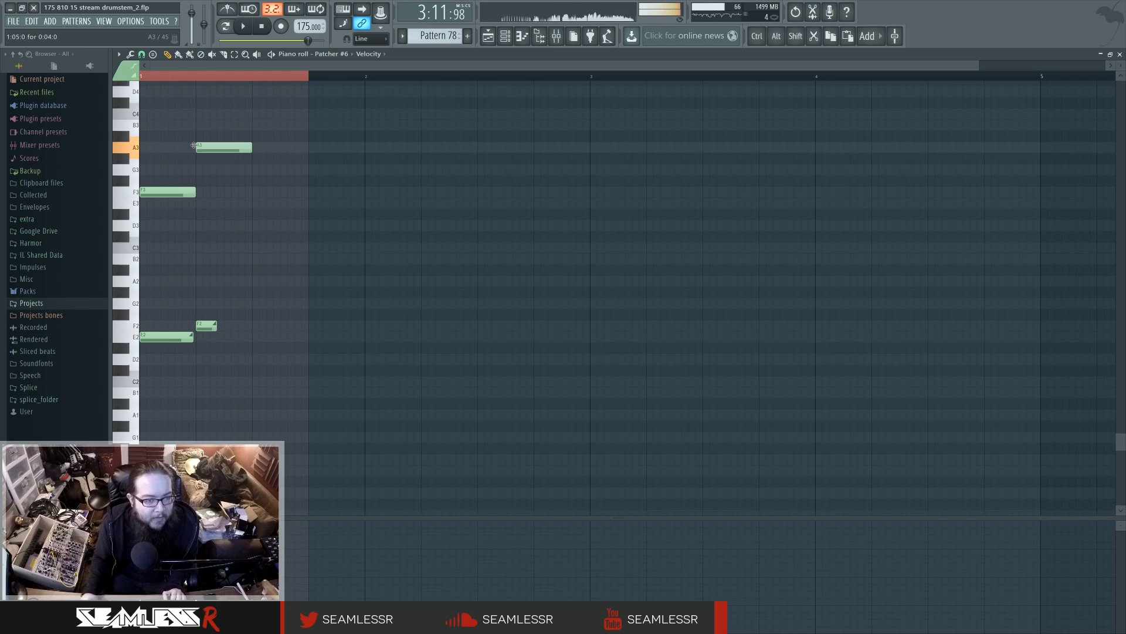
key("space")
left_click_drag(204, 399, 203, 467)
key("space")
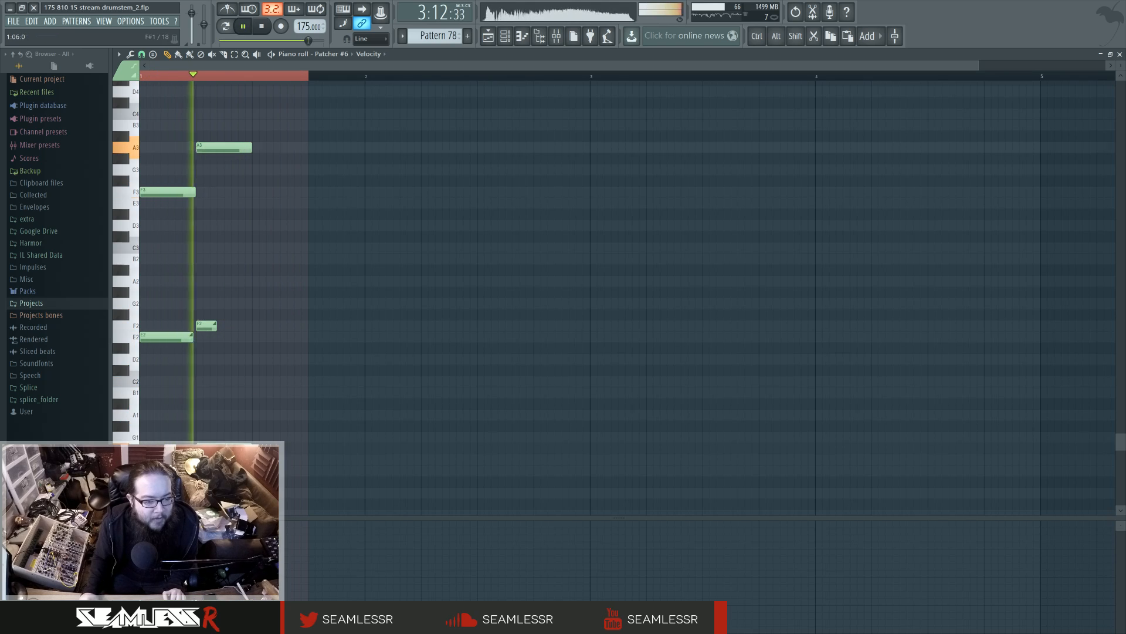
Raise the A3 note on beat two to A#4 and audition the phrase.
key("space")
left_click_drag(207, 146, 229, 237)
key("space")
scroll(229, 237, "up", 2)
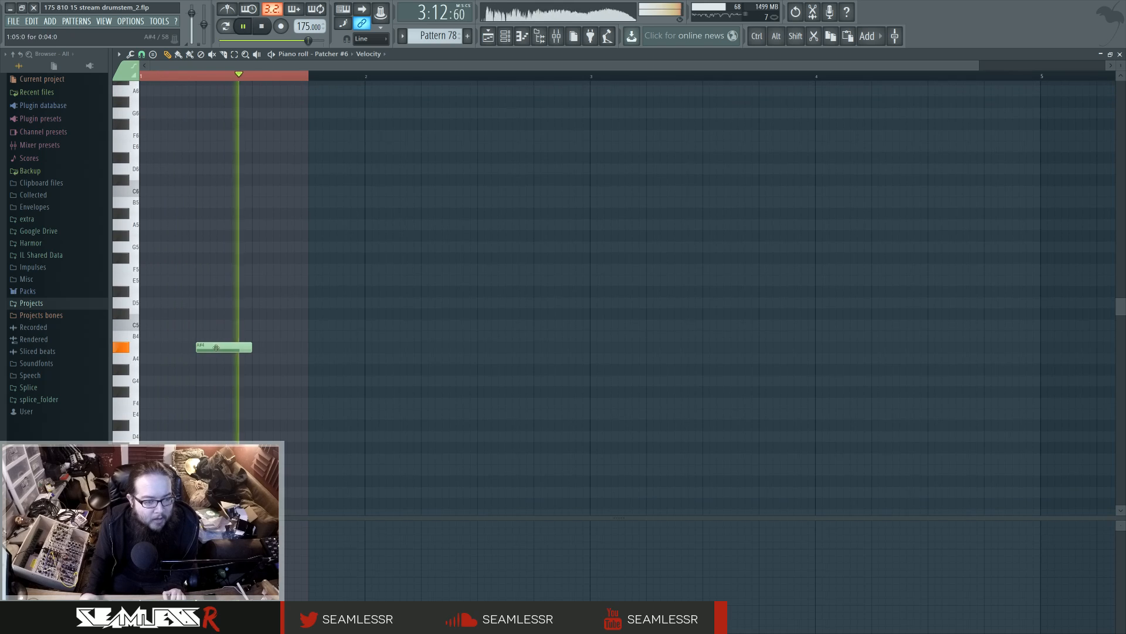
Add two half-beat C#4 notes on beat three with short slide notes at F2 and E3, and return to the playlist.
scroll(229, 378, "down", 6)
key("space")
scroll(246, 235, "up", 2)
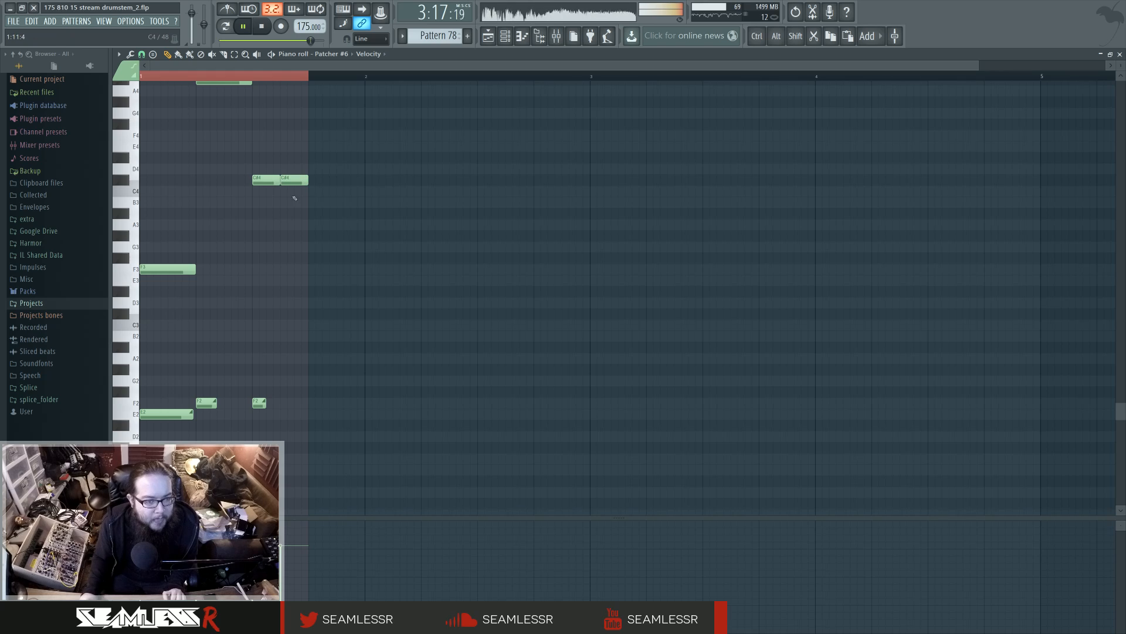
left_click(284, 279)
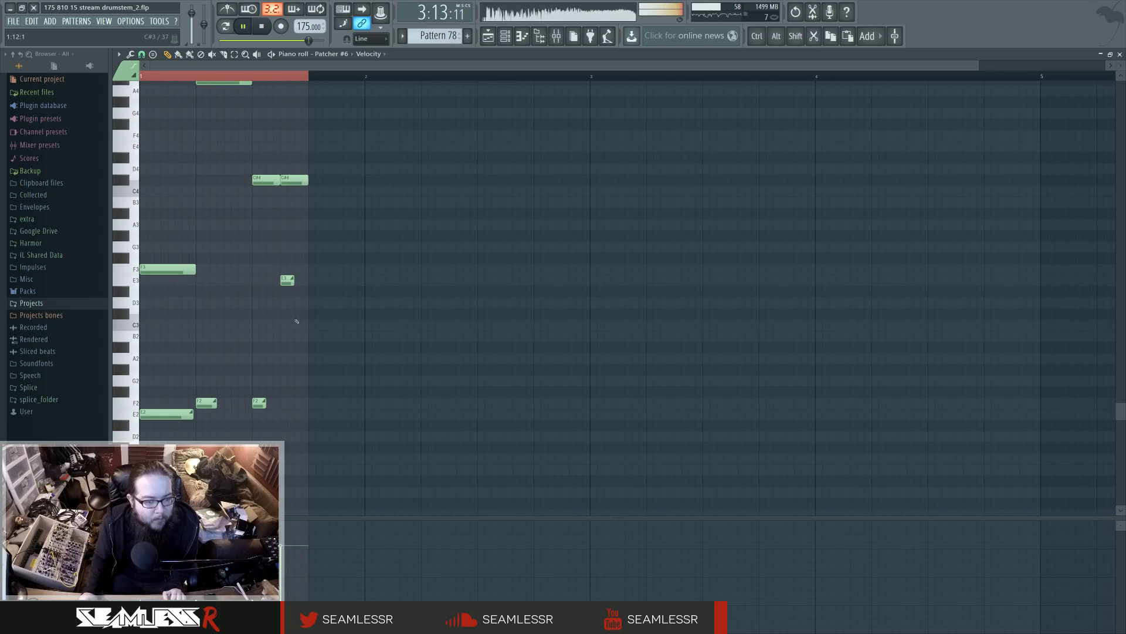
key("F5")
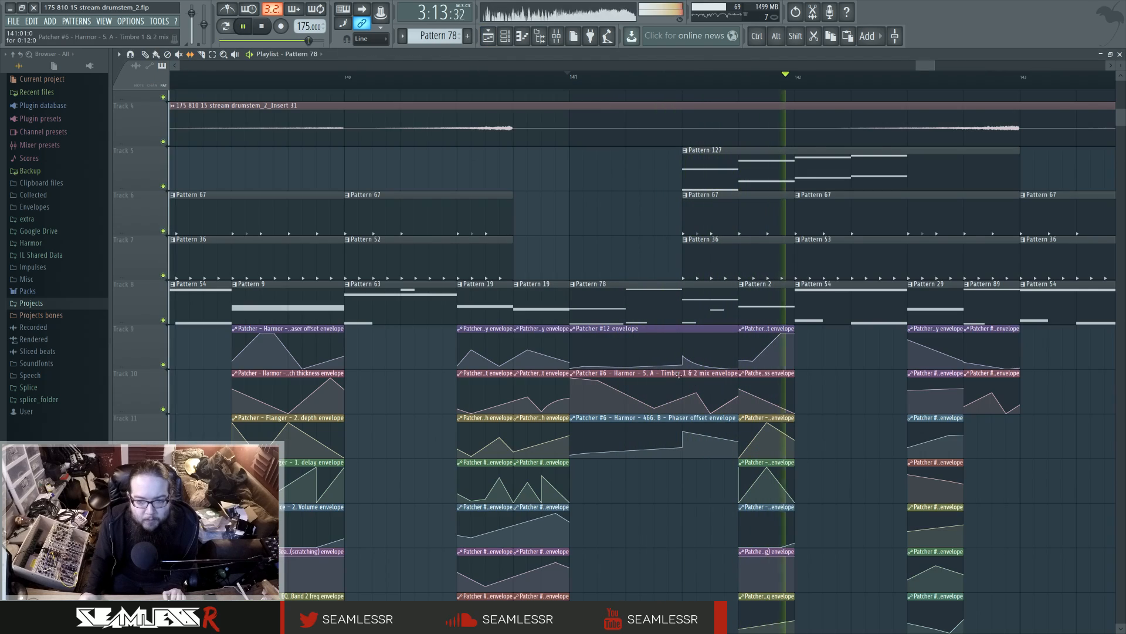
Make the Pattern 71 clip in the middle of bar 143 unique and open it in the piano roll.
left_click_drag(856, 494, 581, 453)
left_click_drag(741, 448, 540, 462)
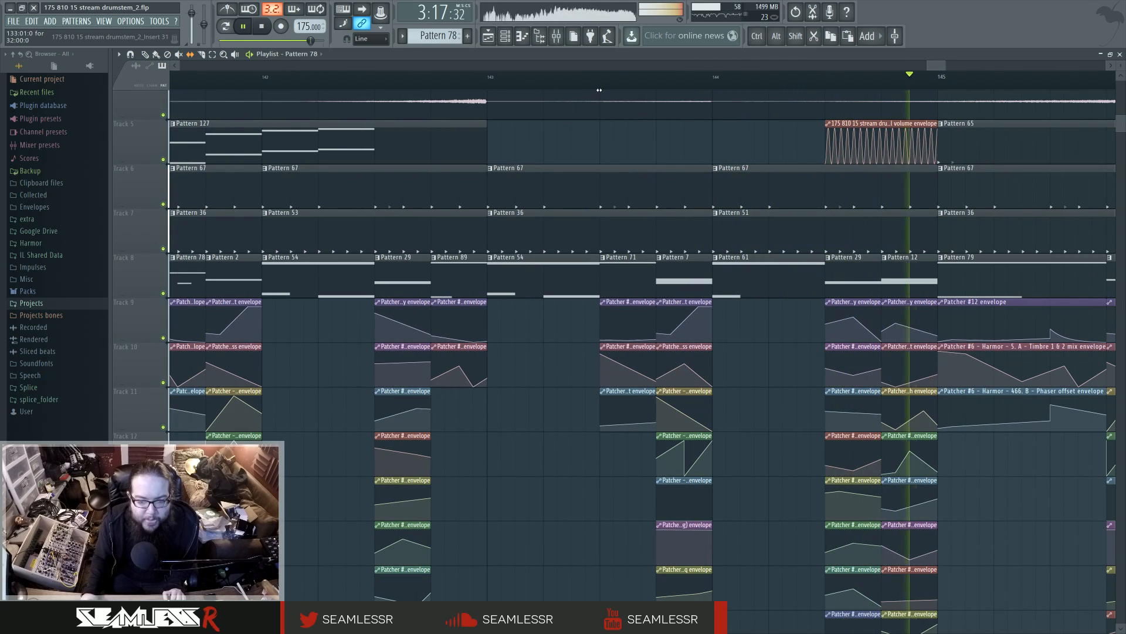
left_click(602, 78)
key("space")
left_click(603, 258)
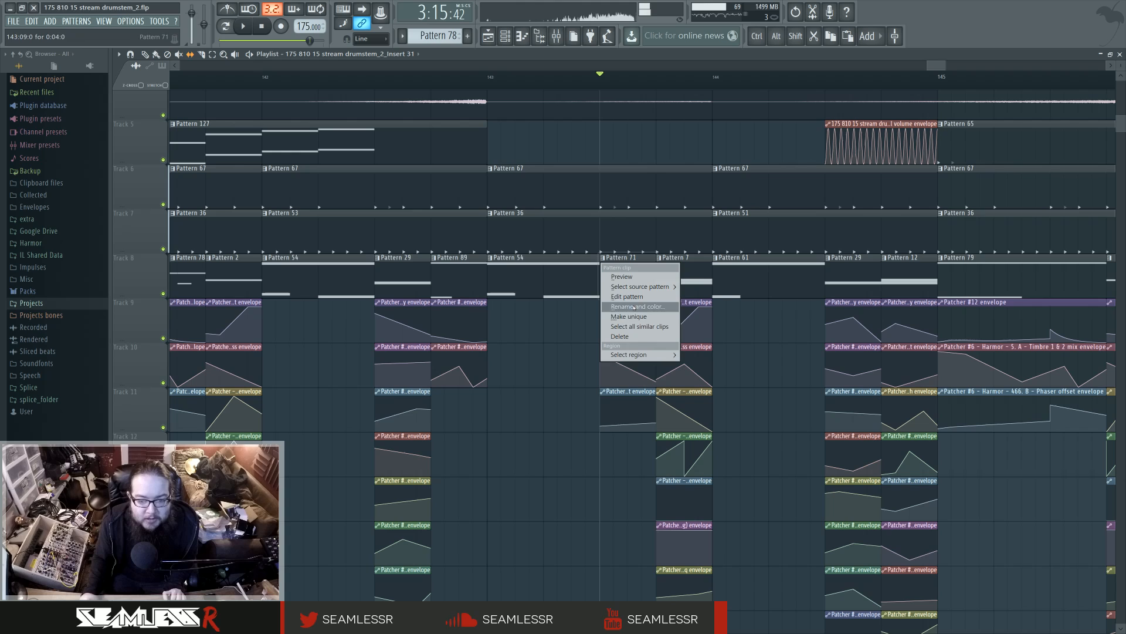
left_click(623, 316)
double_click(617, 270)
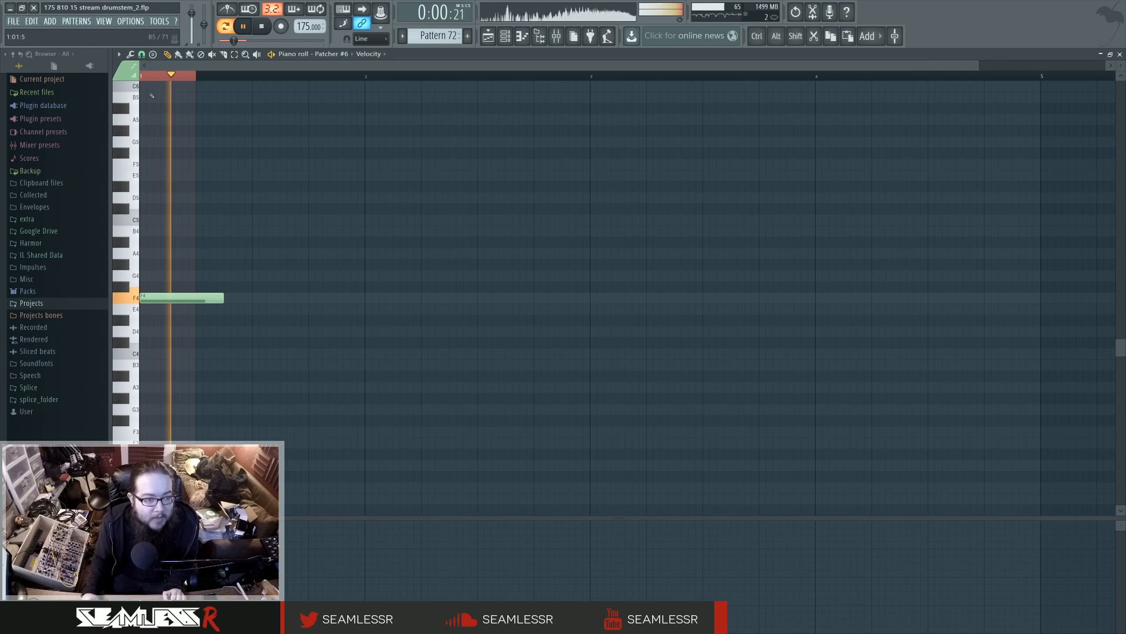
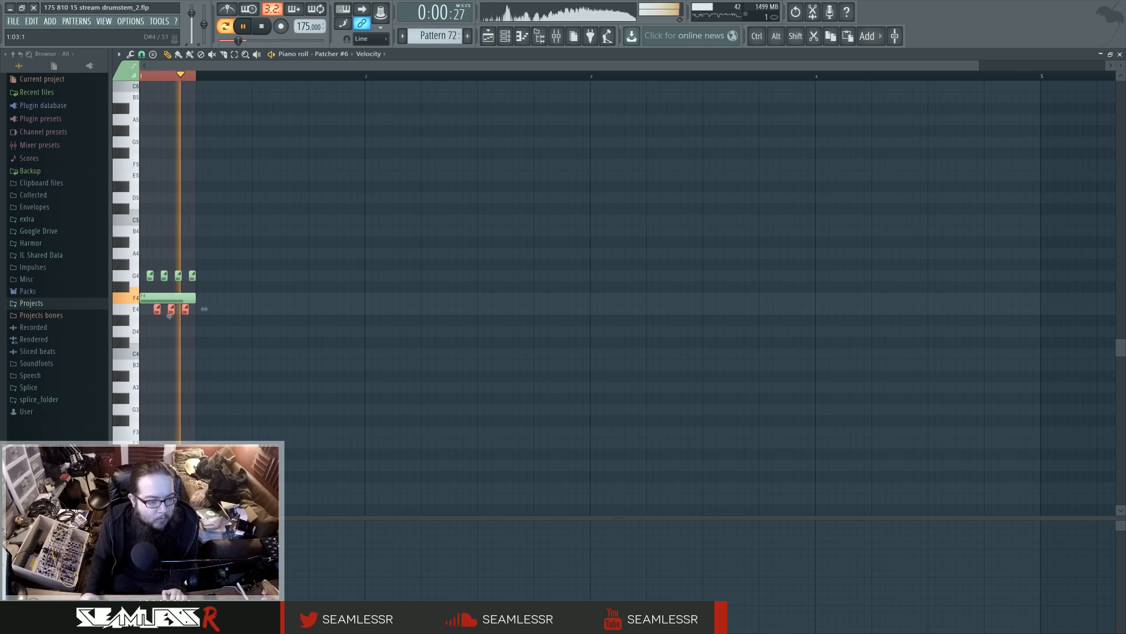
Replay the arrangement from bar 143 and delete the volume envelope clip on Track 5 just before bar 145.
key("F5")
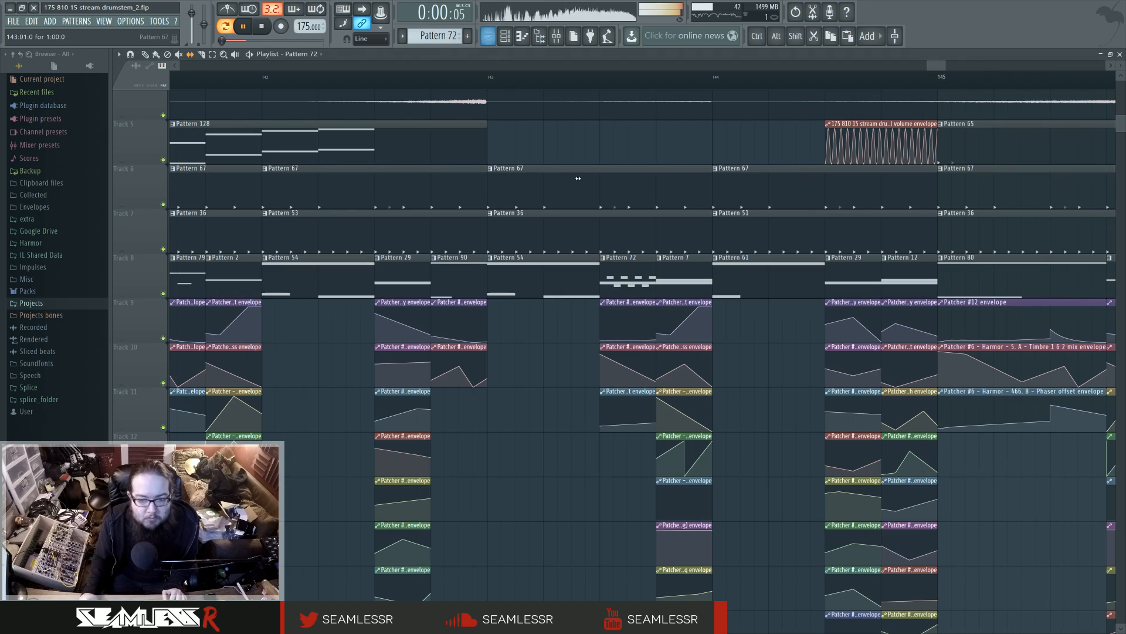
left_click(487, 84)
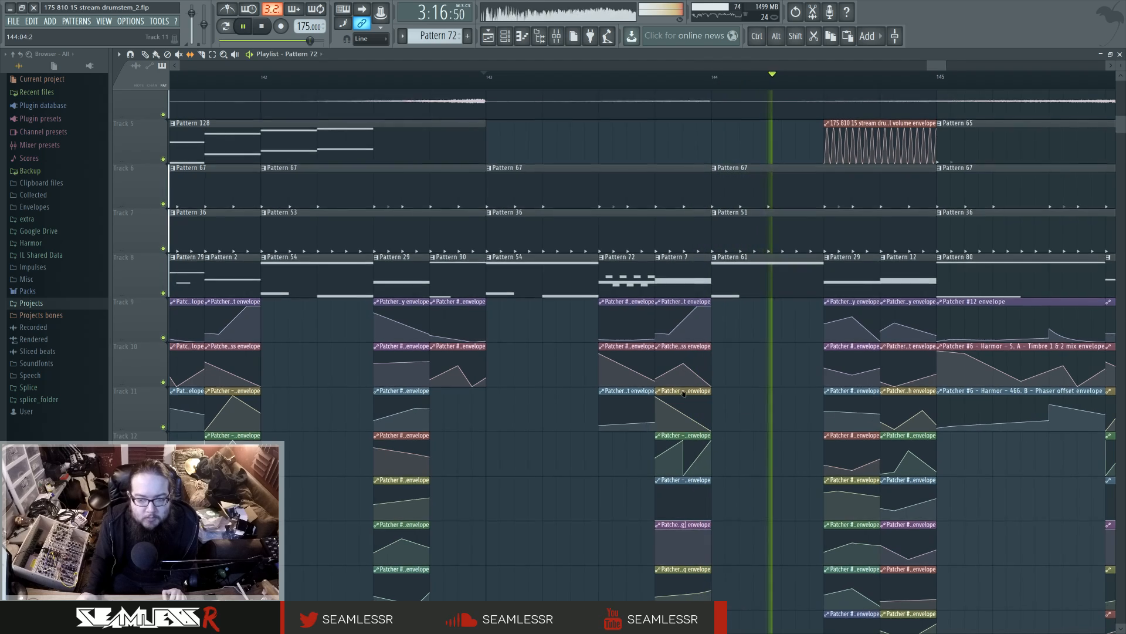
left_click_drag(763, 411, 531, 403)
right_click(610, 131)
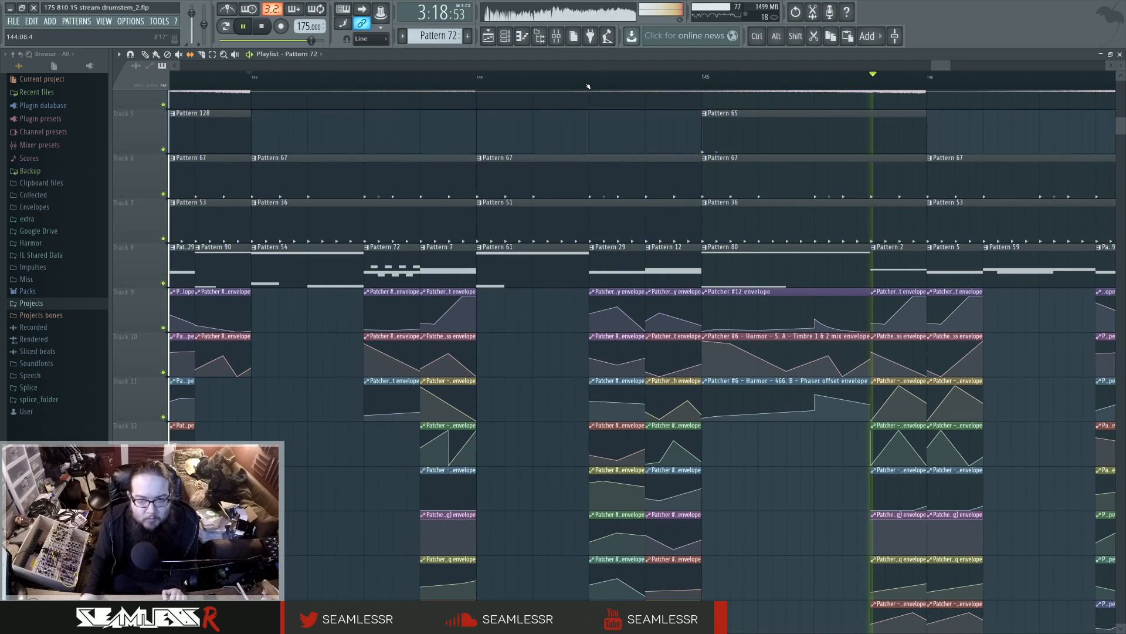
Select all automation clips beneath Pattern 12 in bar 144, slip their contents, and audition repeatedly from the middle of the bar.
left_click(589, 86)
scroll(657, 170, "down", 3)
left_click_drag(666, 157, 673, 514)
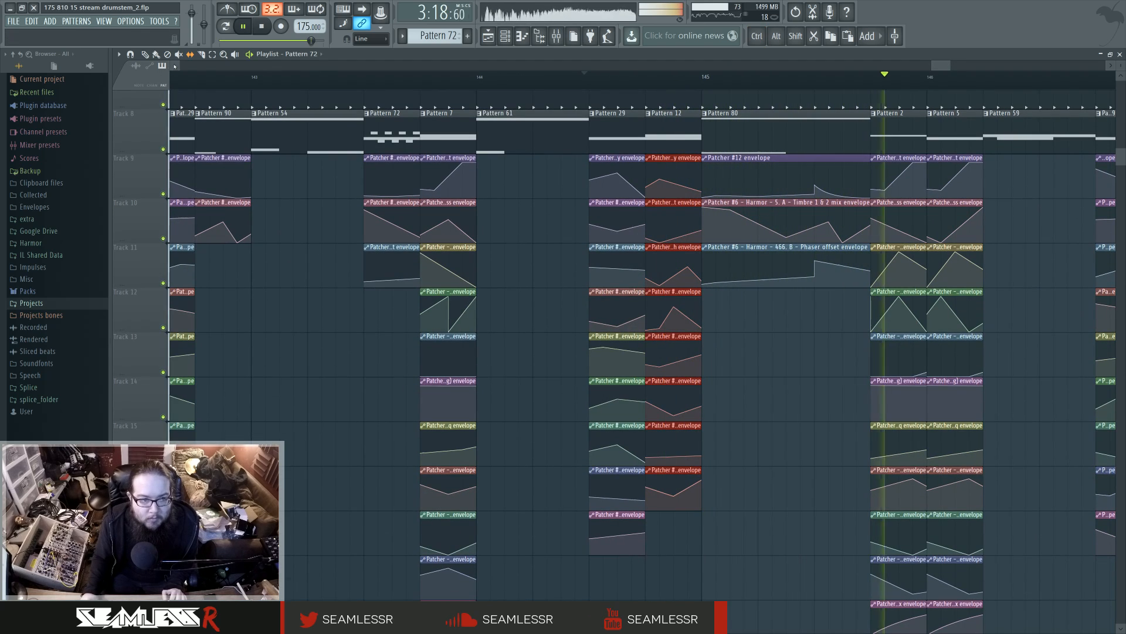
mouse_move(682, 197)
left_mouse_down()
mouse_move(618, 194)
mouse_move(624, 178)
left_mouse_up()
key("space")
key("space")
key("space")
key("space")
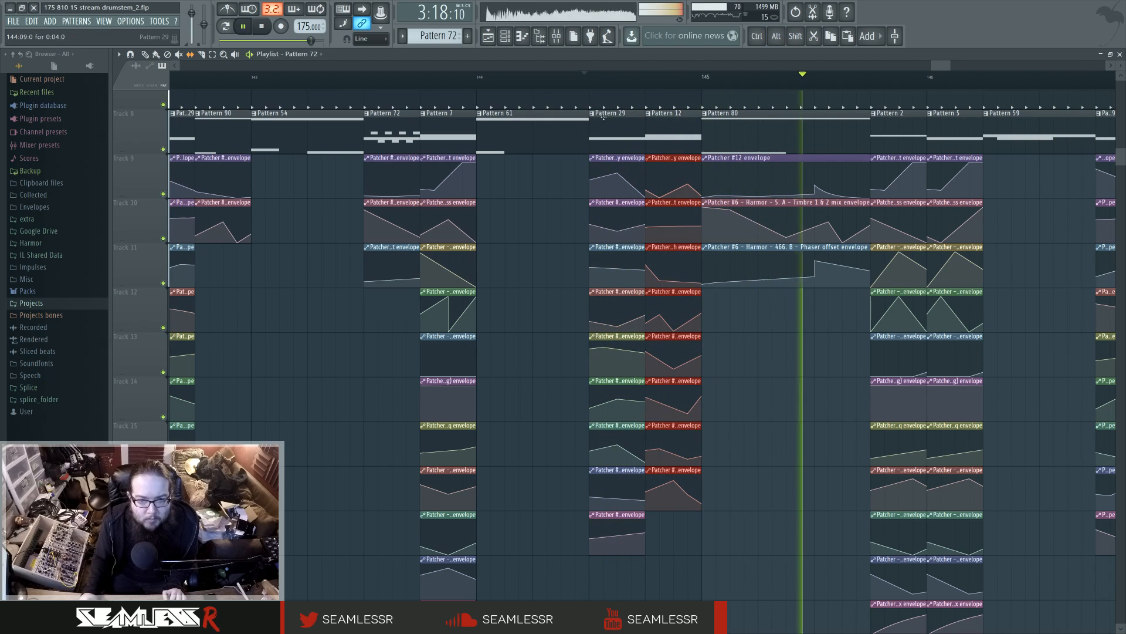
key("space")
key("space")
Select all automation clips beneath Pattern 29 in bar 144, slip their contents, and replay the section.
left_click_drag(618, 183, 633, 534)
key("space")
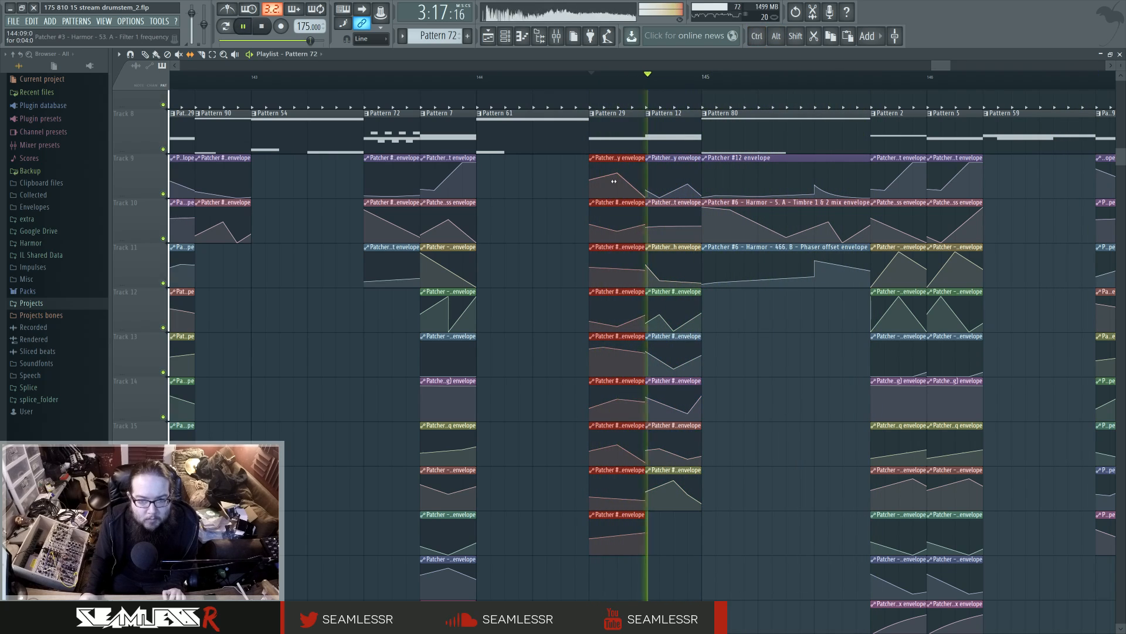
left_click_drag(614, 182, 622, 186)
key("space")
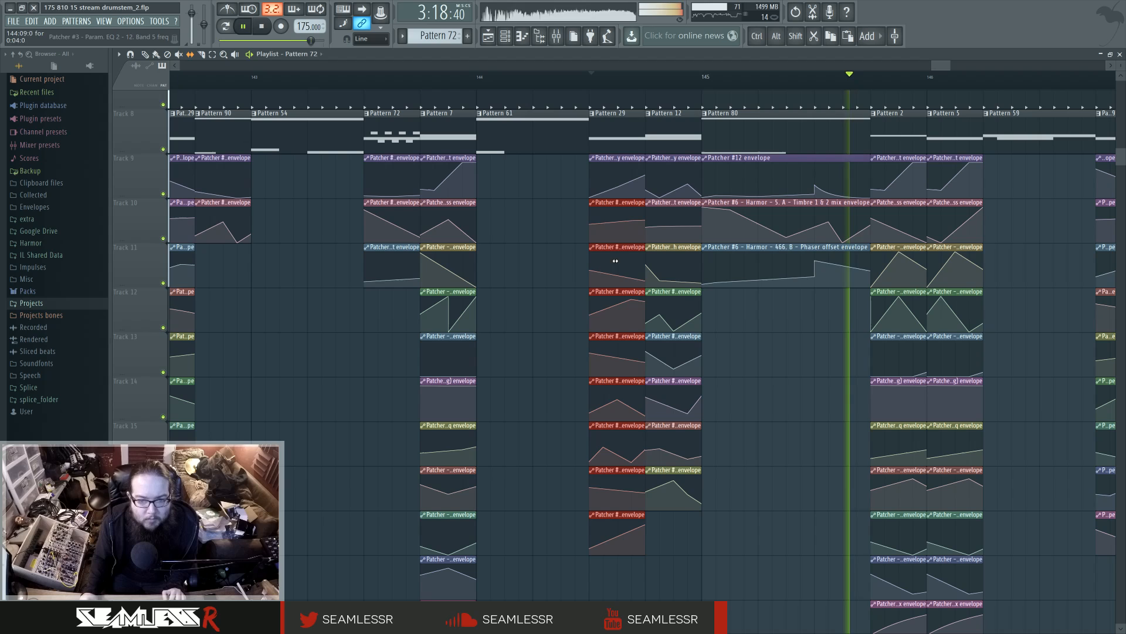
Slip the Pattern 29 automation clips in bar 144 again except the Track 9 clip, audition the result, and clear the selection.
key("space")
key("space")
left_click_drag(624, 188, 614, 224)
key("space")
key("space")
key("space")
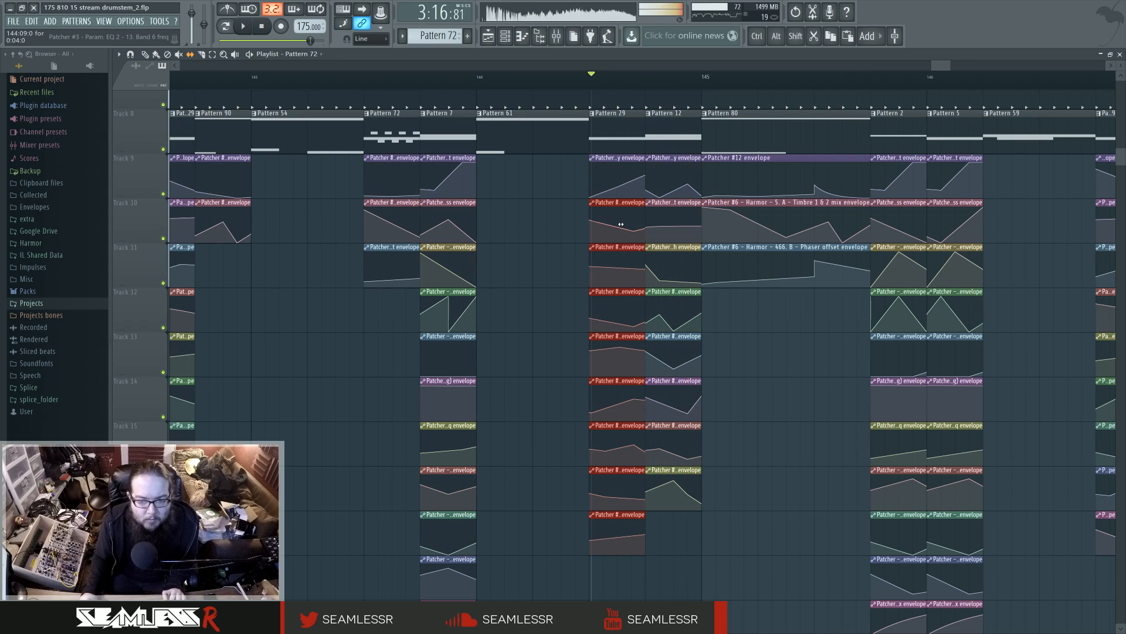
key("space")
left_click(536, 239, "ctrl")
Listen through the arrangement from bar 145 onward, and park the stopped playhead at the Track 27 and 28 audio slices ending bar 148.
middle_click(692, 420)
left_click_drag(691, 421, 461, 522)
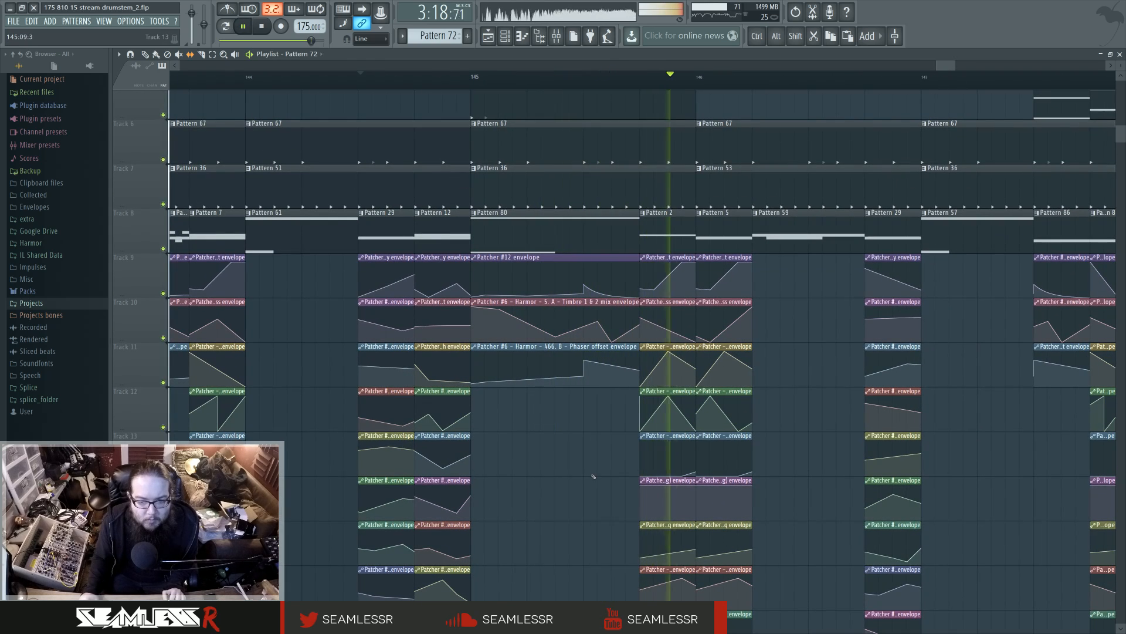
left_click_drag(782, 481, 644, 437)
left_click_drag(817, 399, 521, 429)
left_click_drag(692, 404, 507, 477)
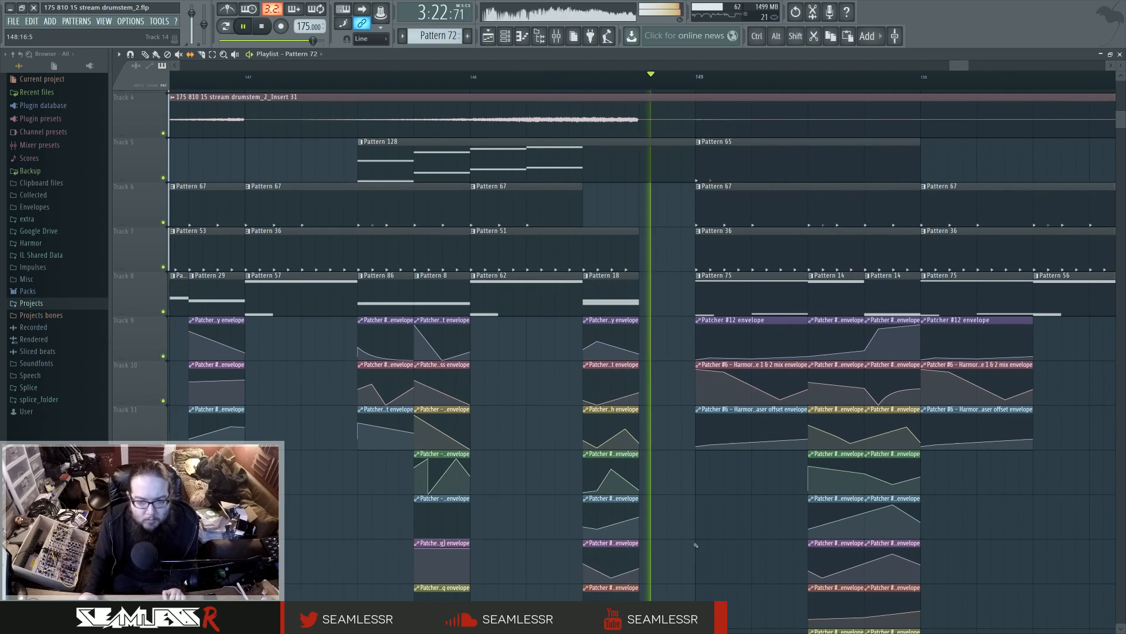
left_click_drag(694, 546, 634, 290)
left_click_drag(650, 598, 595, 78)
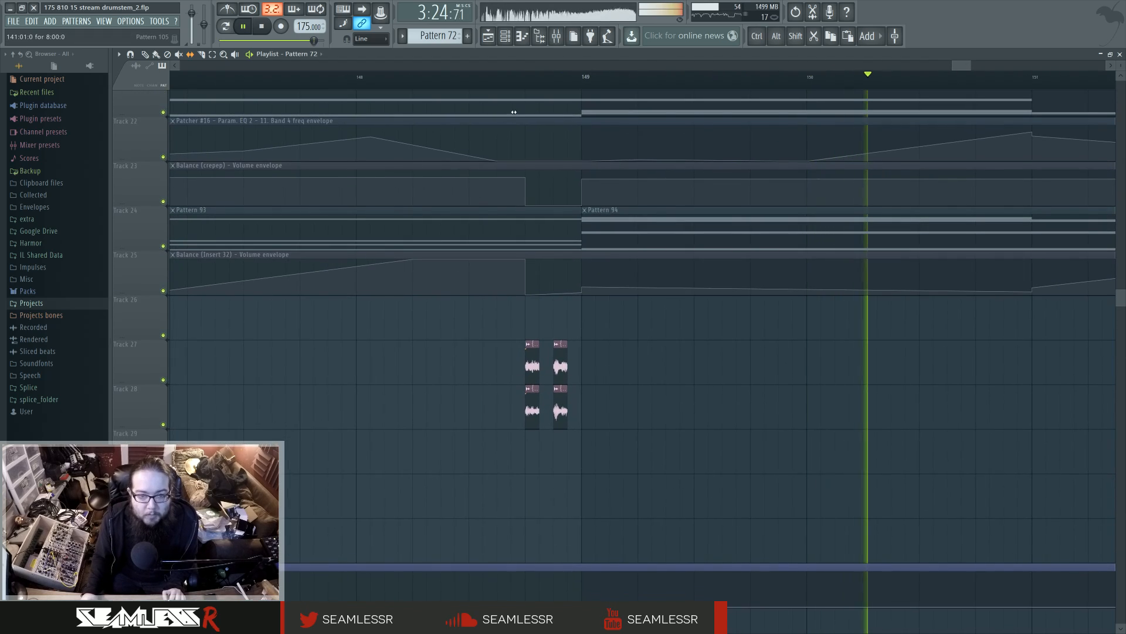
left_click(522, 77)
key("space")
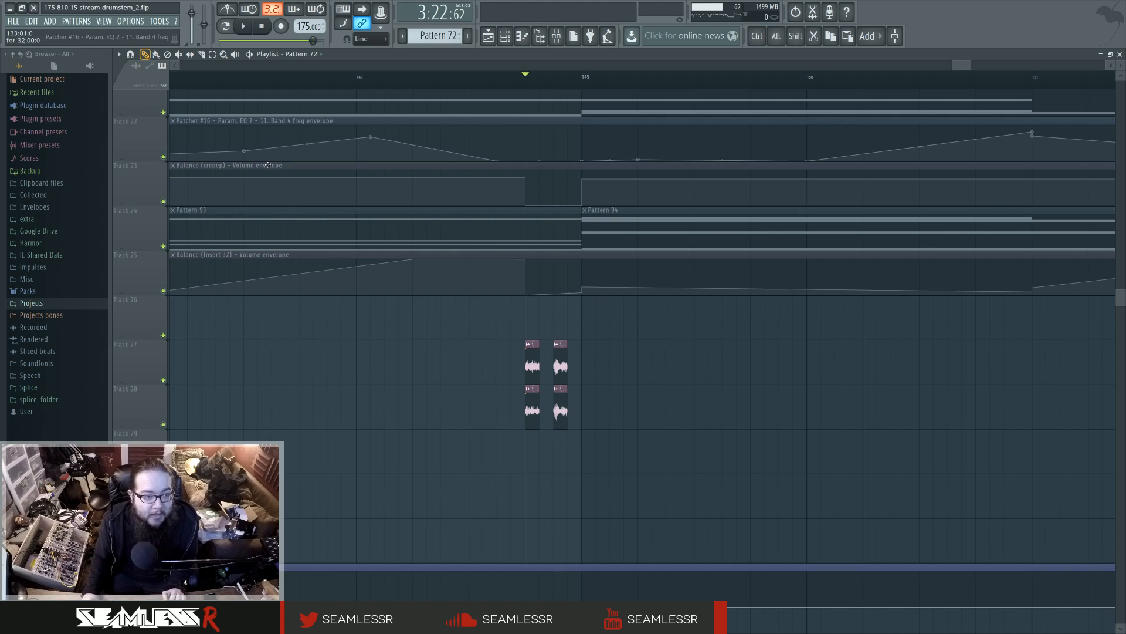
Expand the audio slices on Tracks 27 and 28 before bar 149 to four per track, trim them shorter, and audition the stutter.
left_click_drag(581, 382, 588, 419)
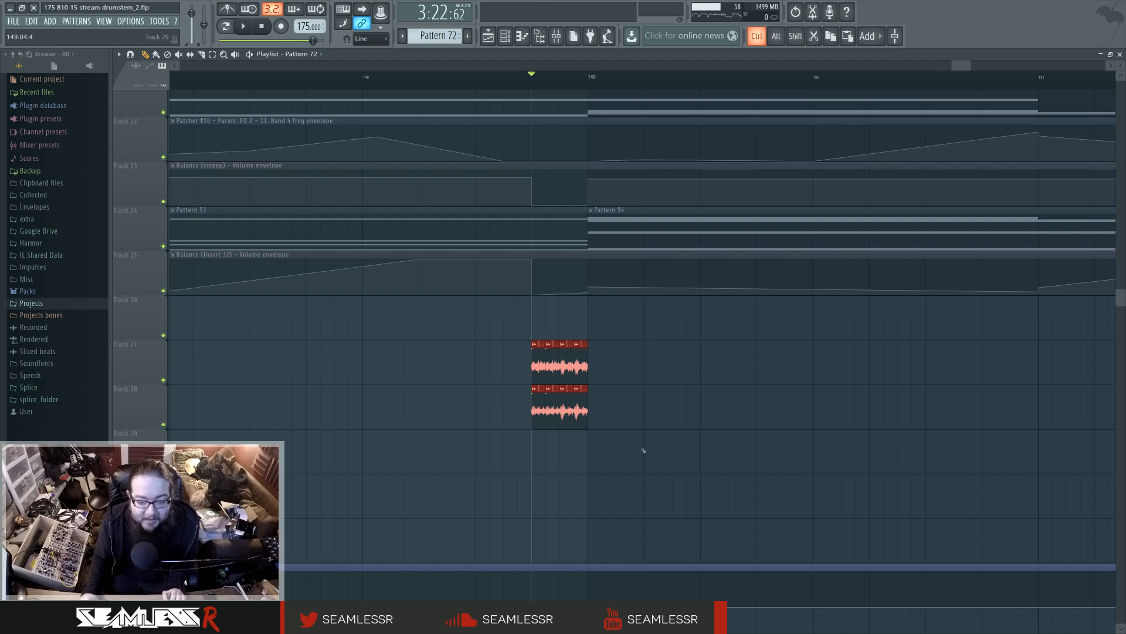
left_click_drag(588, 359, 578, 359)
key("ctrl+d")
key("space")
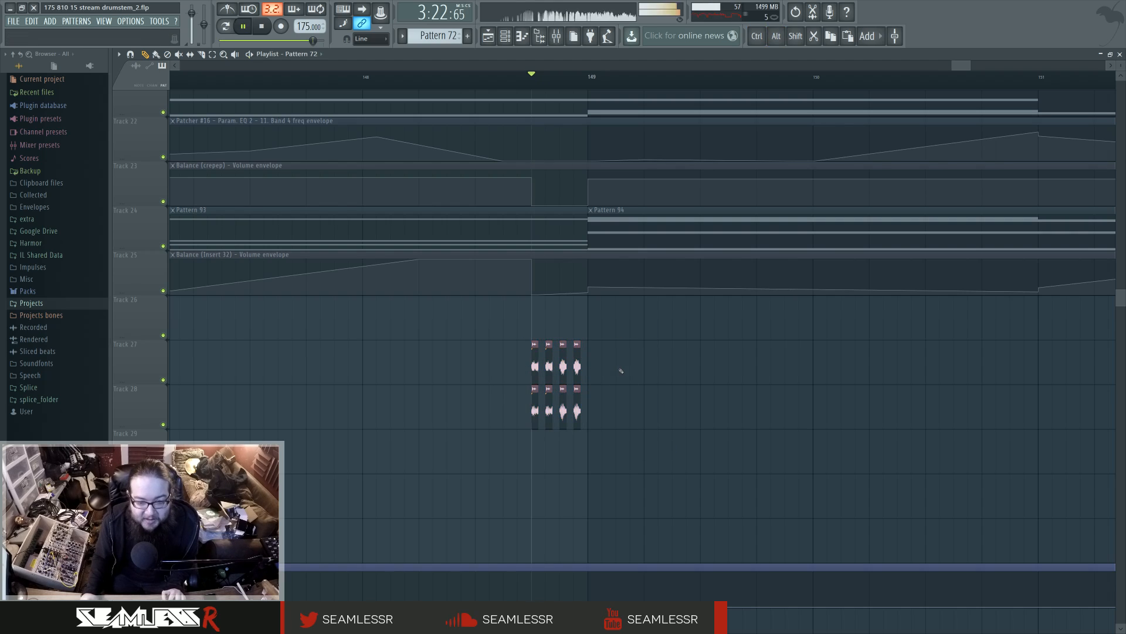
Replay the four-part audio stutter before bar 149, and return to the pattern and automation tracks at the top of the playlist.
key("space")
key("space")
key("space")
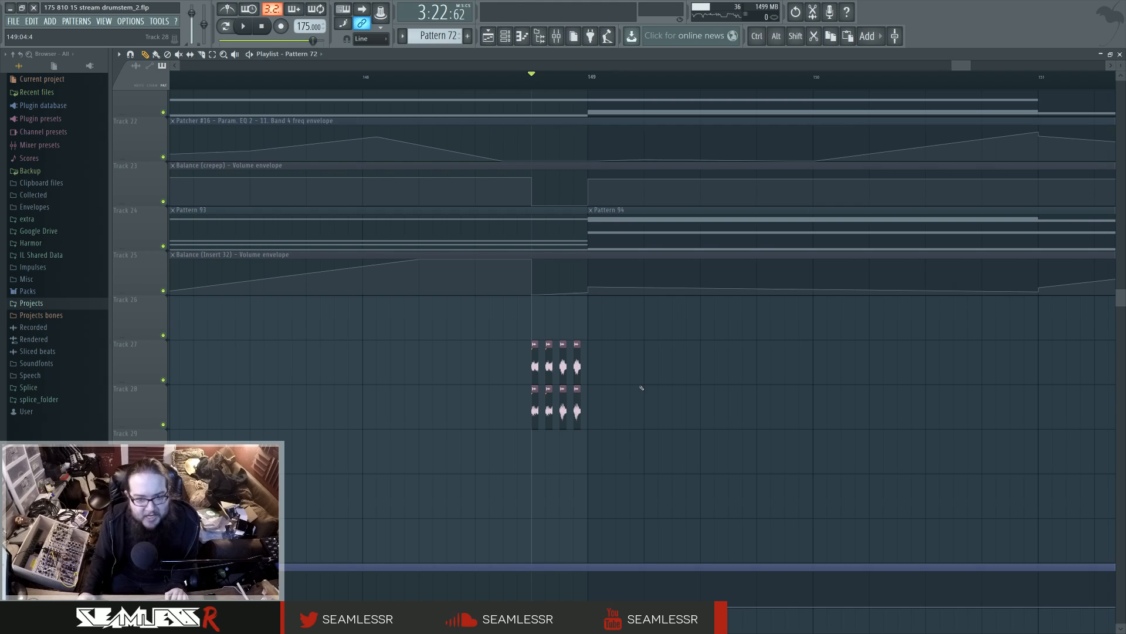
scroll(643, 389, "down", 2)
scroll(669, 446, "up", 6)
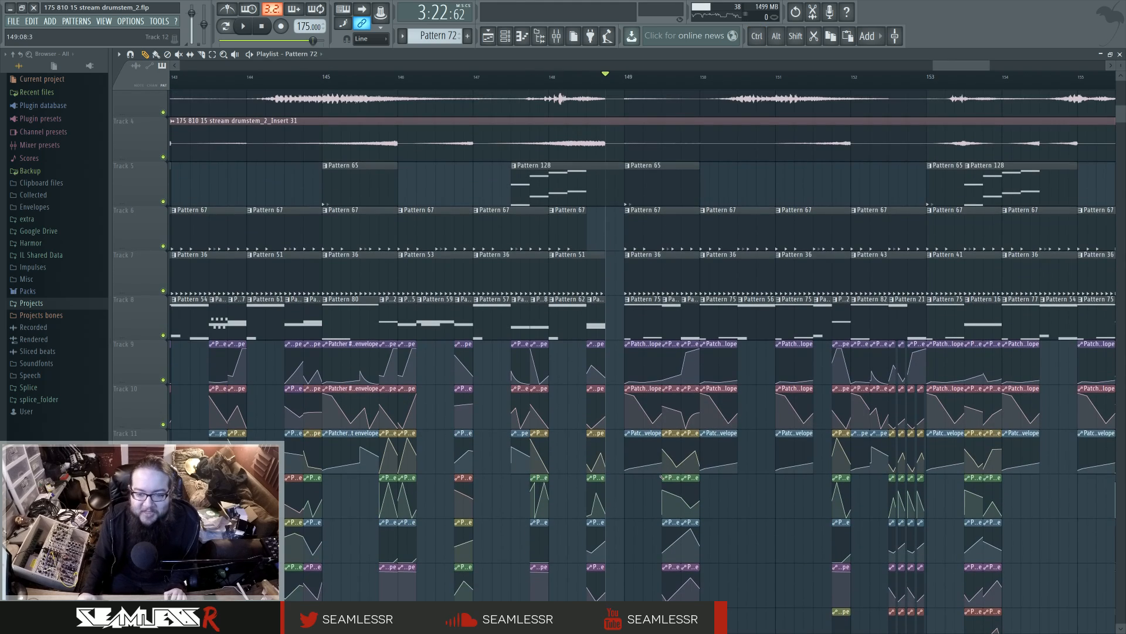
scroll(662, 476, "up", 3)
scroll(661, 476, "down", 6)
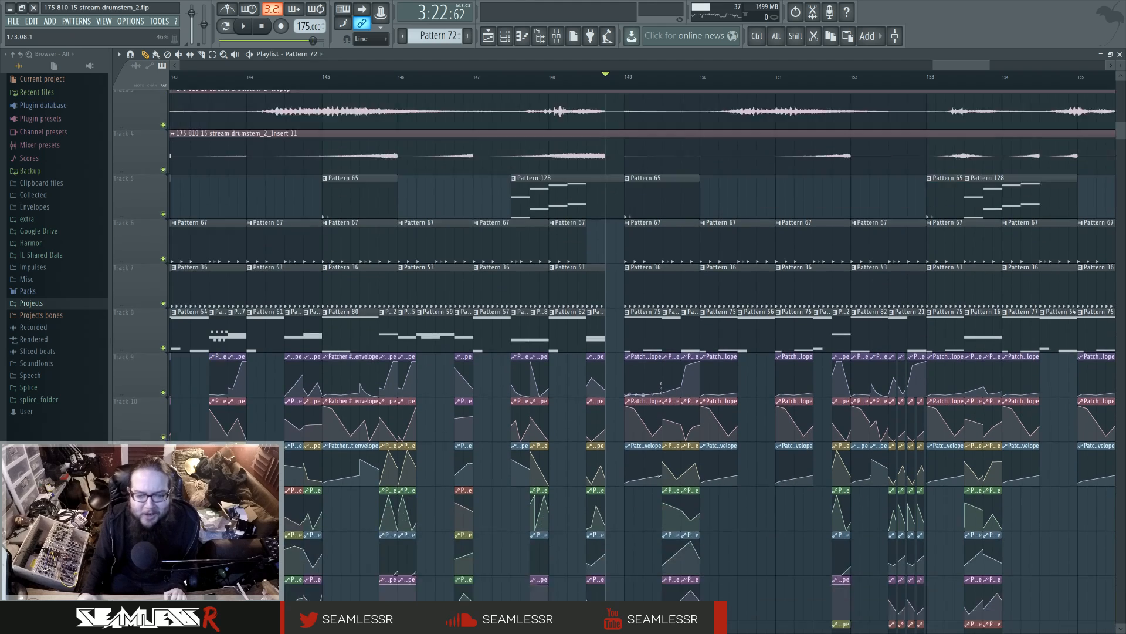
Listen through the arrangement from the end of bar 148 into bar 154, checking the bass patterns and their automation clips.
key("space")
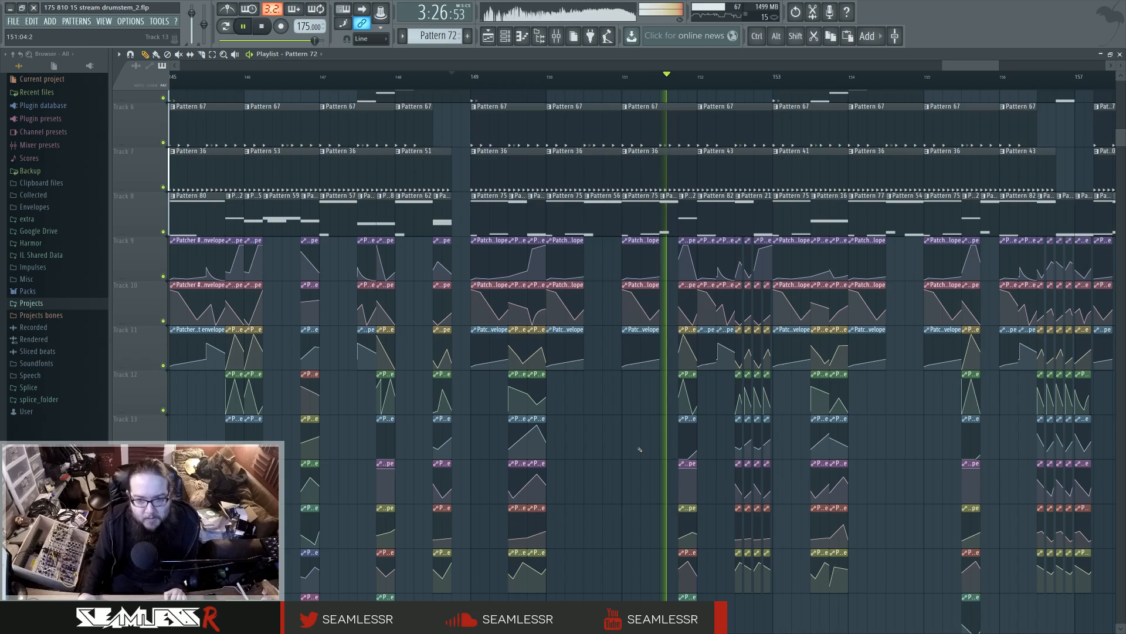
left_click_drag(793, 489, 690, 502)
scroll(690, 500, "up", 2)
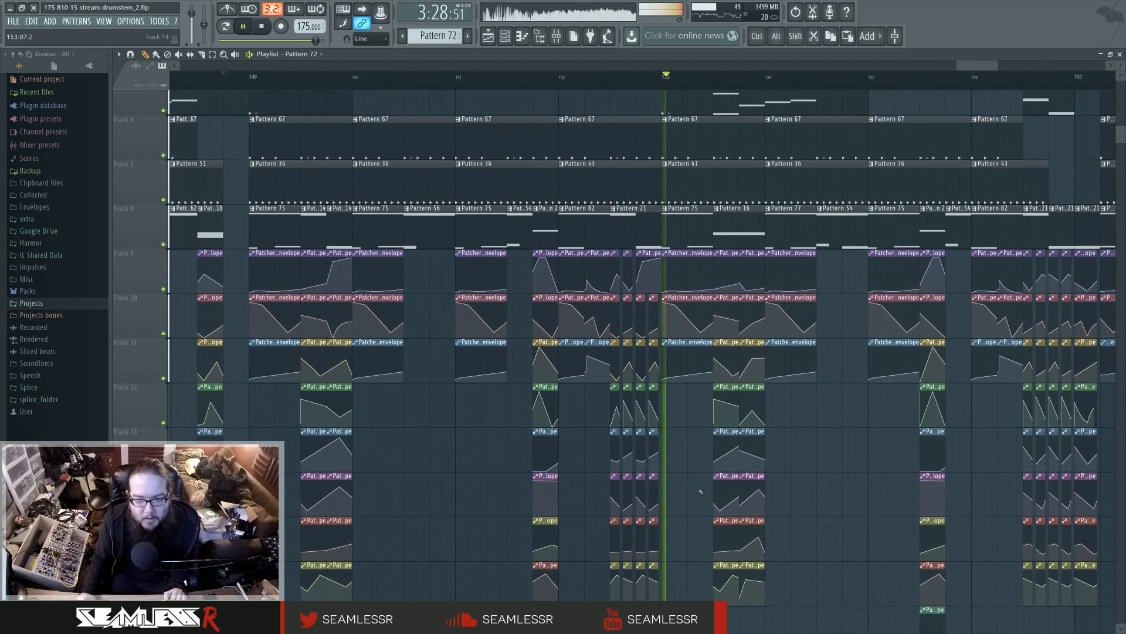
scroll(702, 491, "up", 1)
left_click_drag(862, 488, 640, 490)
scroll(640, 490, "down", 3)
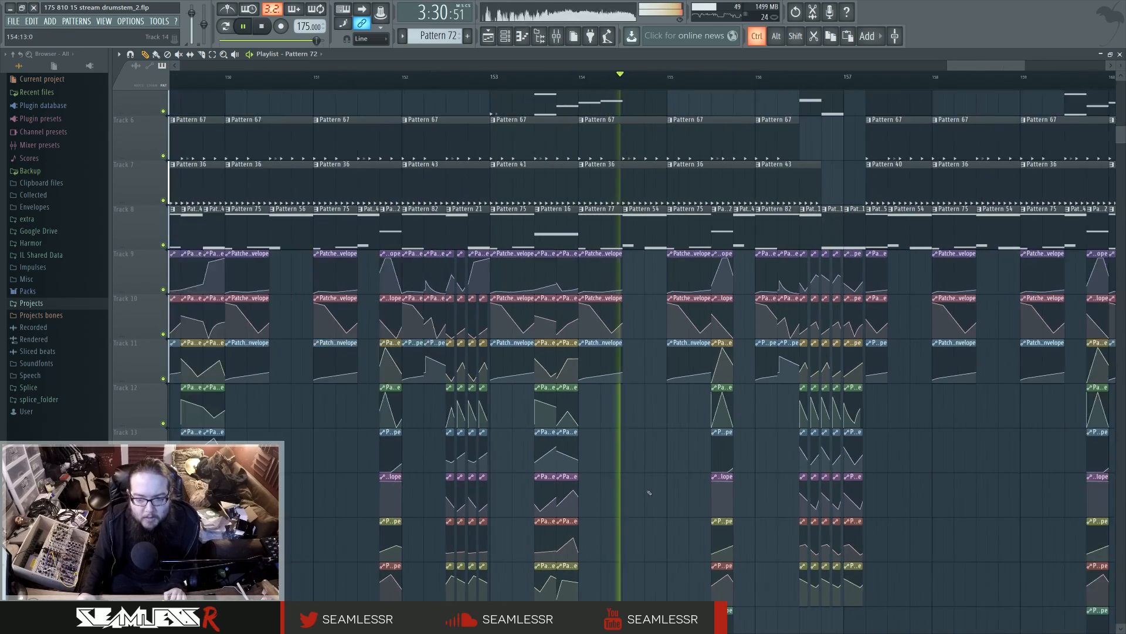
key("space")
scroll(681, 516, "down", 1)
scroll(681, 516, "down", 3)
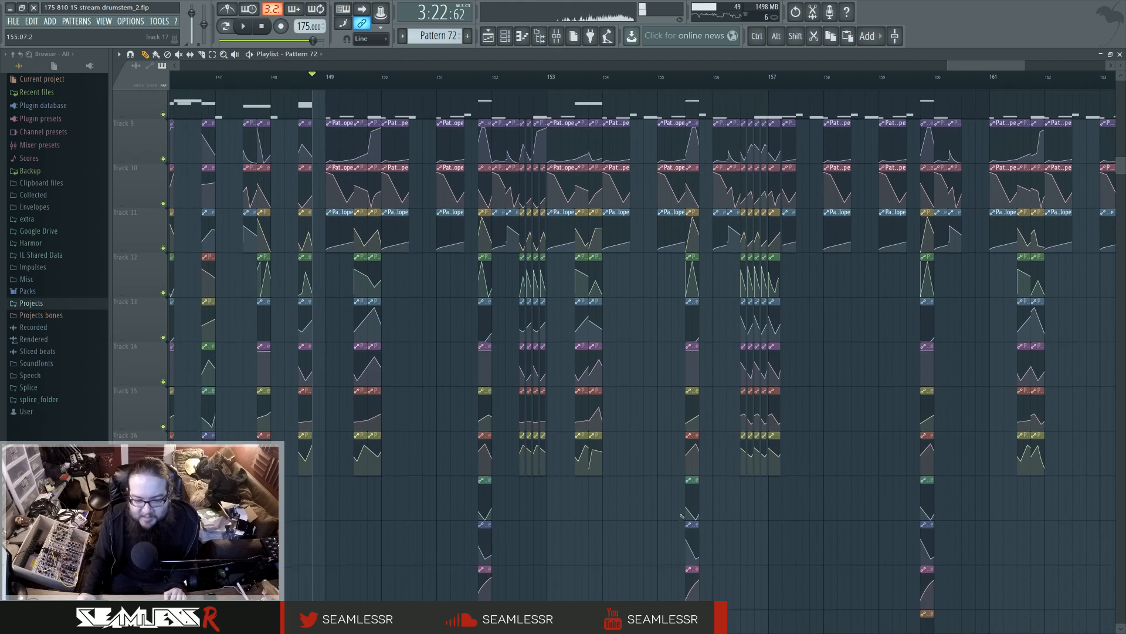
Select the automation clips from Track 9 down between late bar 151 and bar 157, and slip their contents.
left_click_drag(476, 188, 824, 472)
scroll(829, 471, "up", 18)
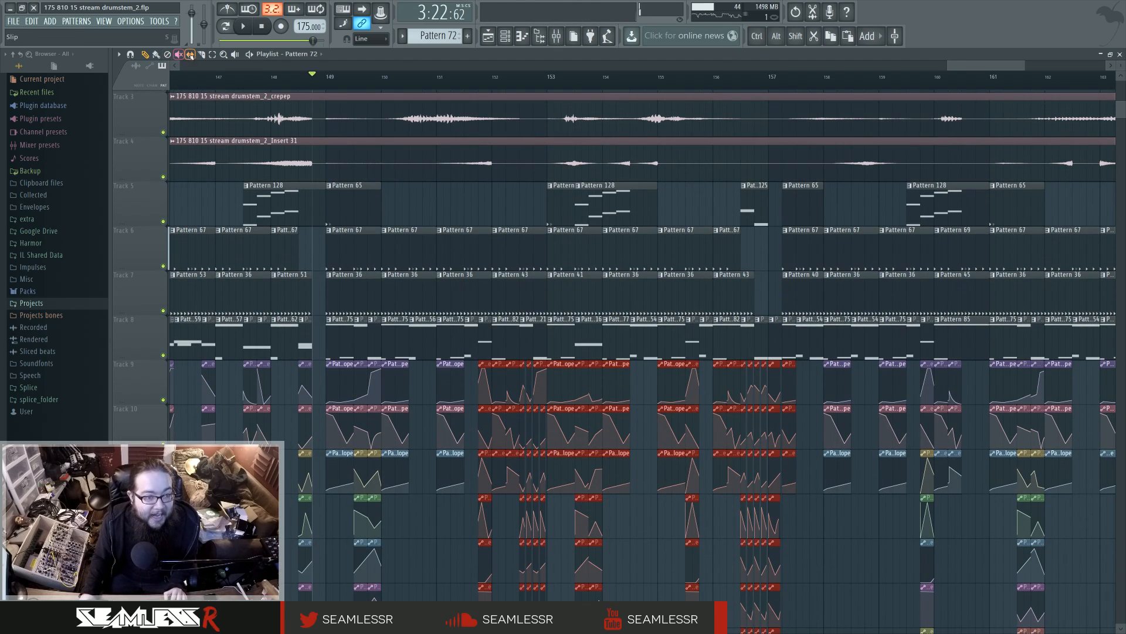
scroll(586, 380, "up", 2, "ctrl")
left_click_drag(593, 381, 575, 383)
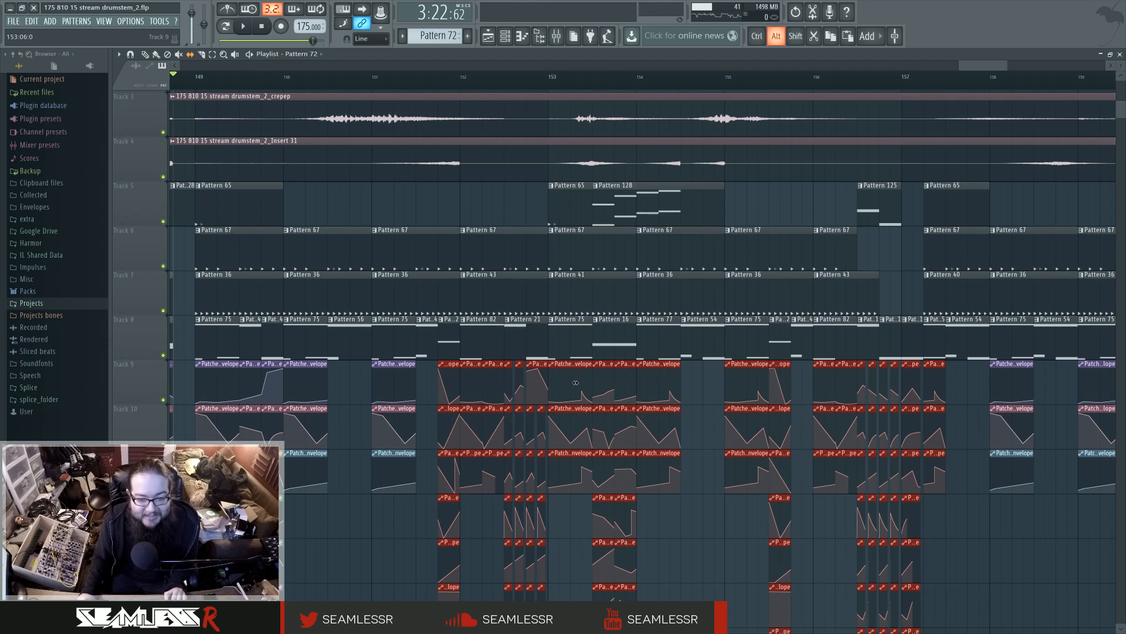
Clear the selection, audition the slipped automation from bar 151 onward, and replay the passage into bar 153.
left_click(392, 539, "ctrl")
left_click(374, 77)
key("space")
scroll(690, 441, "down", 3)
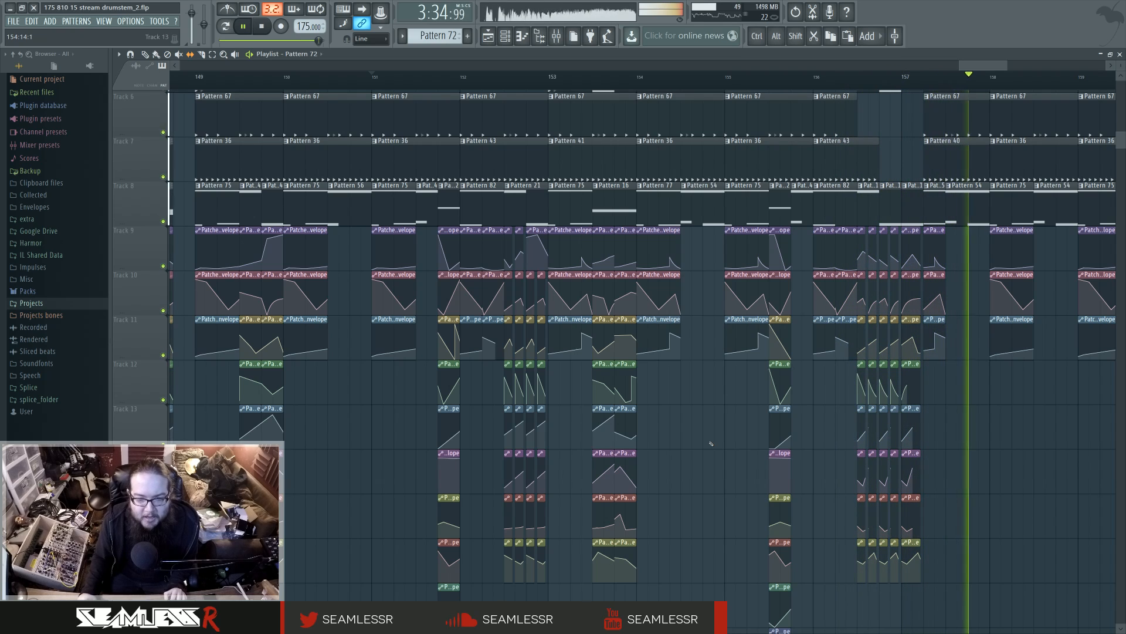
key("space")
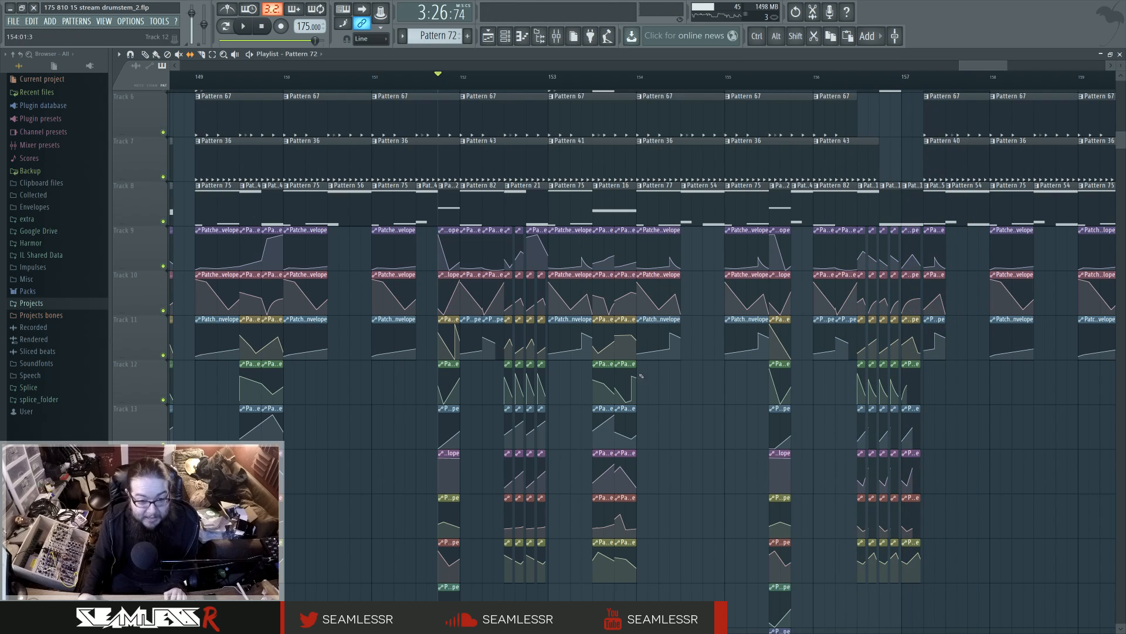
key("space")
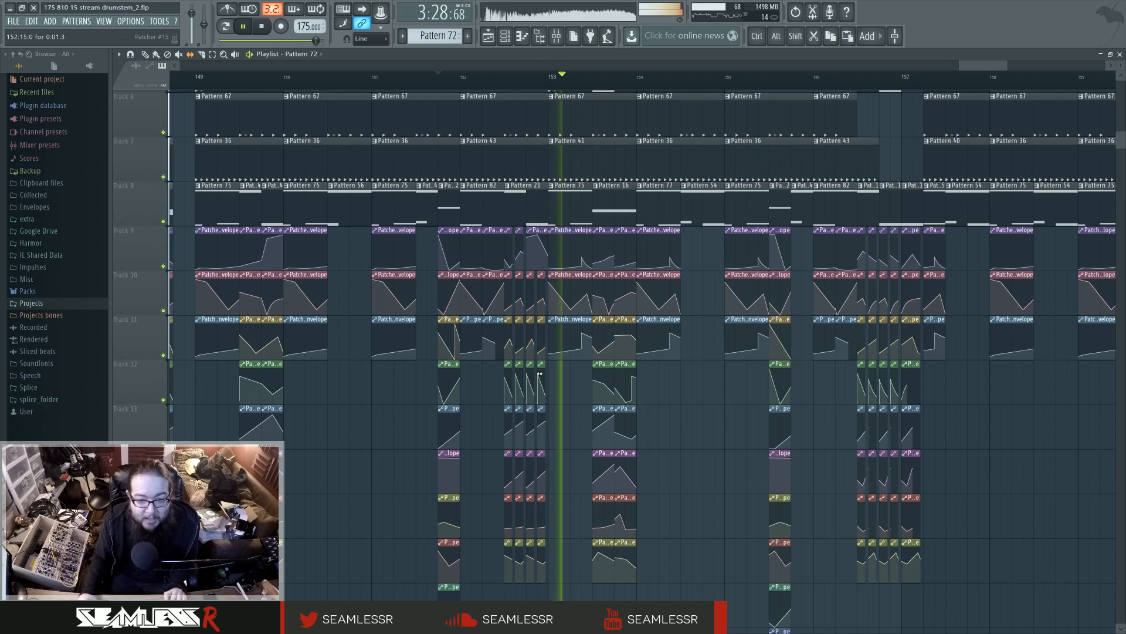
key("space")
Slip the second group of automation clips beneath Pattern 16 in bar 153, audition the change, and clear the selection.
left_click_drag(624, 250, 627, 488)
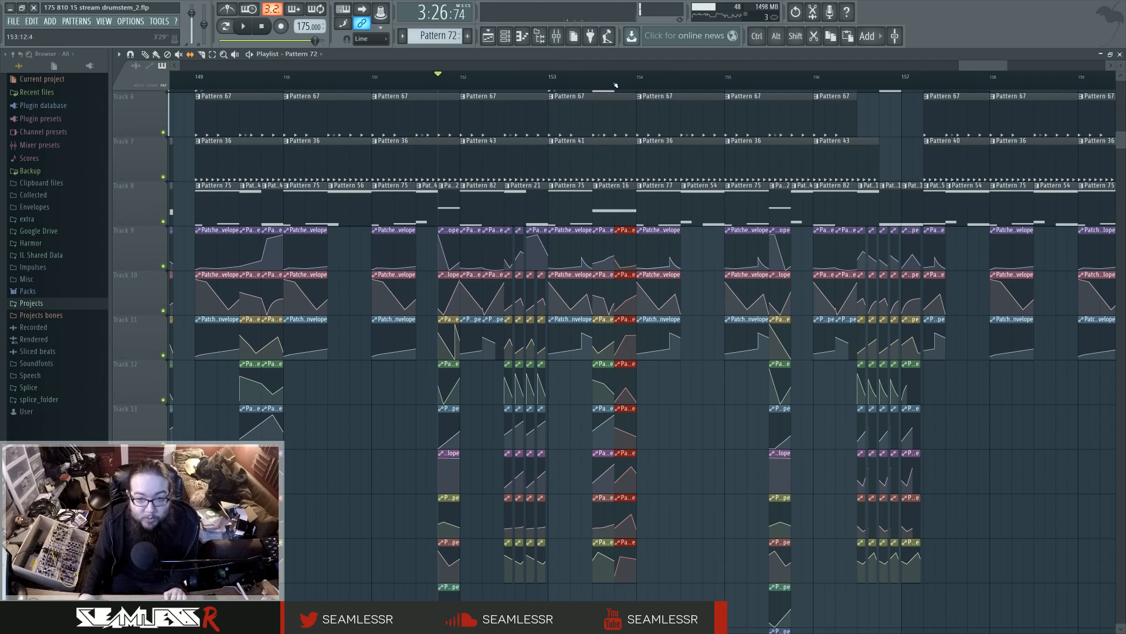
key("space")
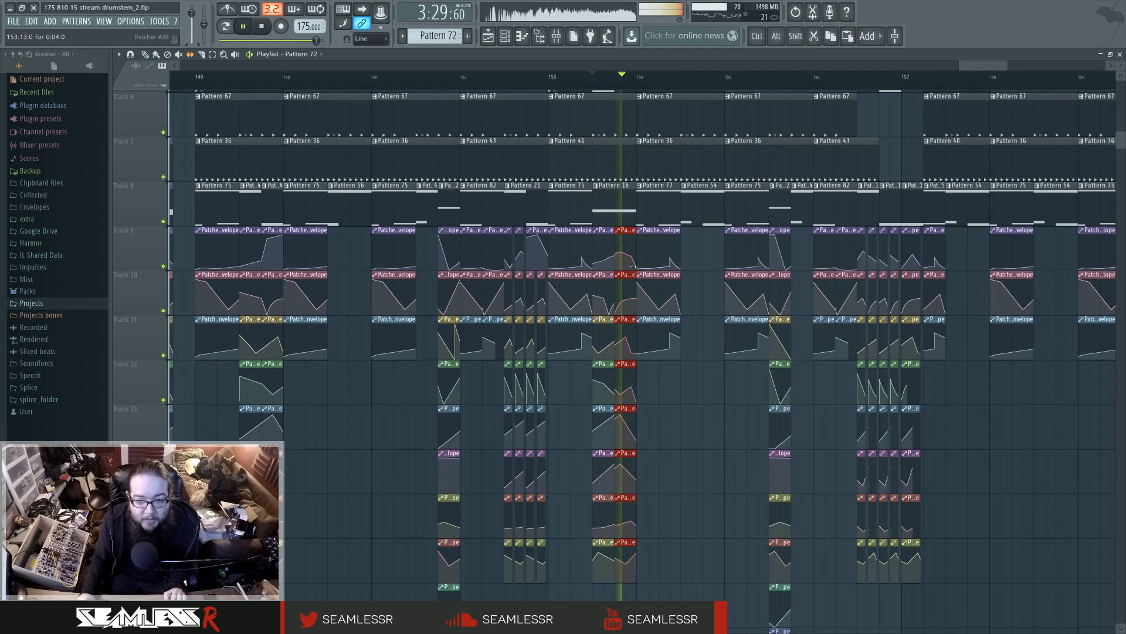
left_click(711, 410, "ctrl")
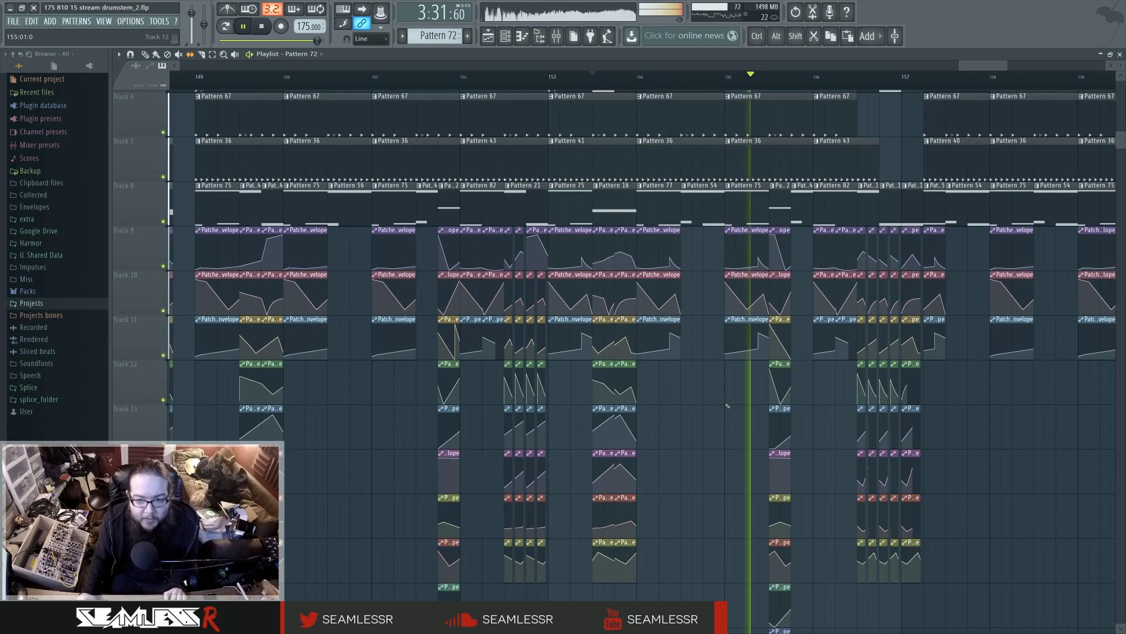
Continue listening through the arrangement from bar 155 to bar 161, following the playback.
left_click_drag(823, 412, 656, 407)
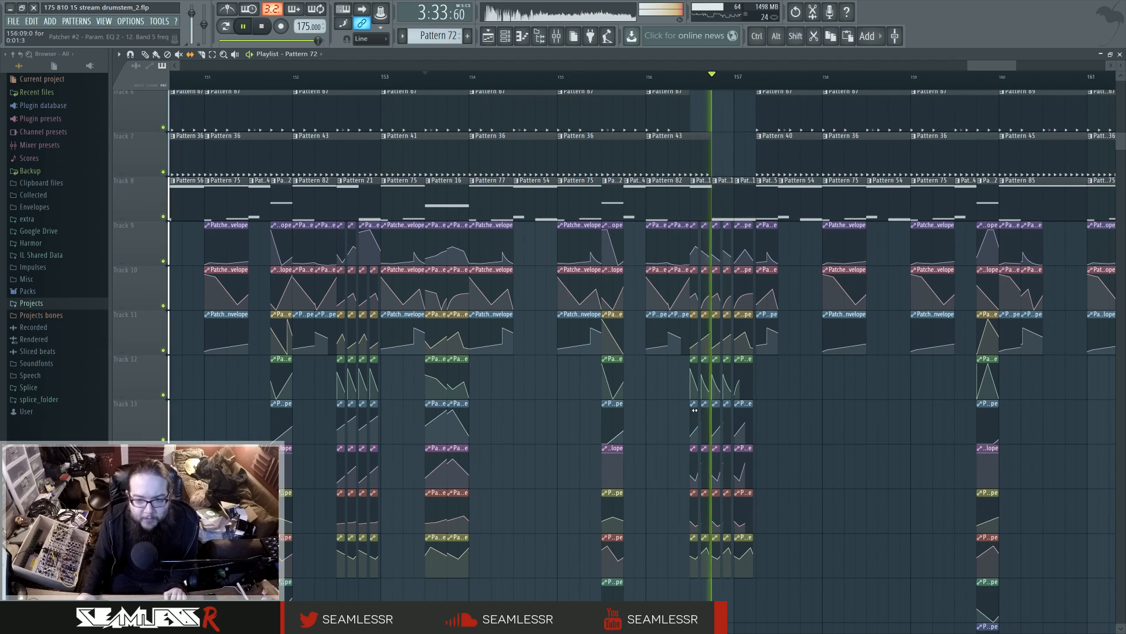
left_click_drag(823, 415, 471, 428)
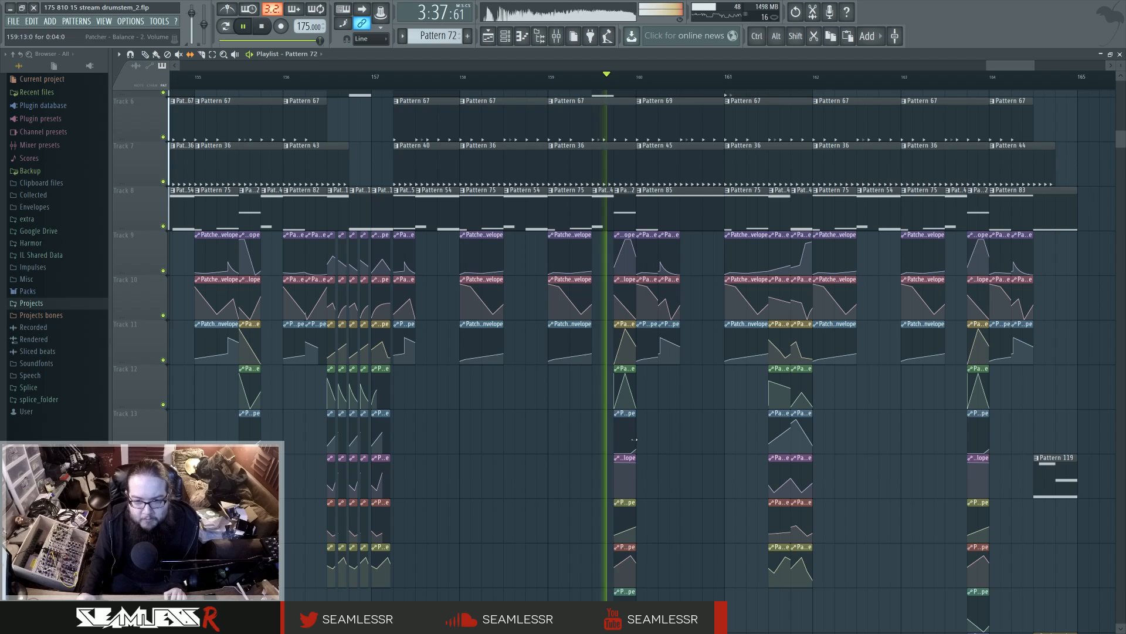
left_click_drag(721, 442, 598, 447)
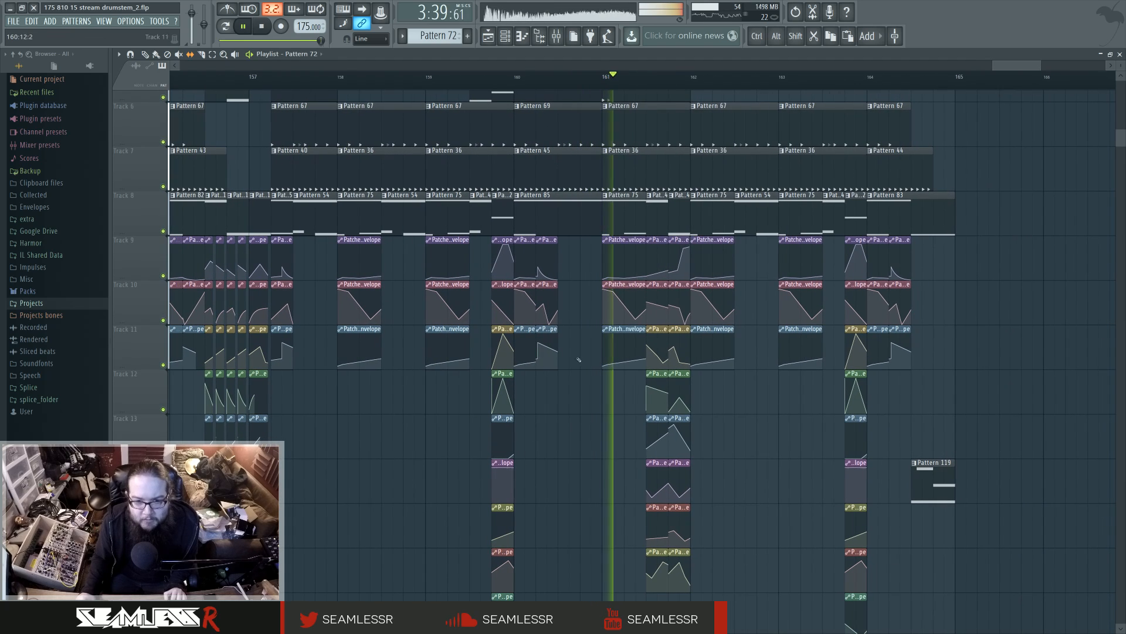
Slip the second group of automation clips beneath Pattern 85 in bar 160 on Tracks 9 to 11, auditioning repeatedly from bar 160.
left_click(519, 80)
scroll(578, 319, "up", 2)
scroll(576, 320, "up", 3)
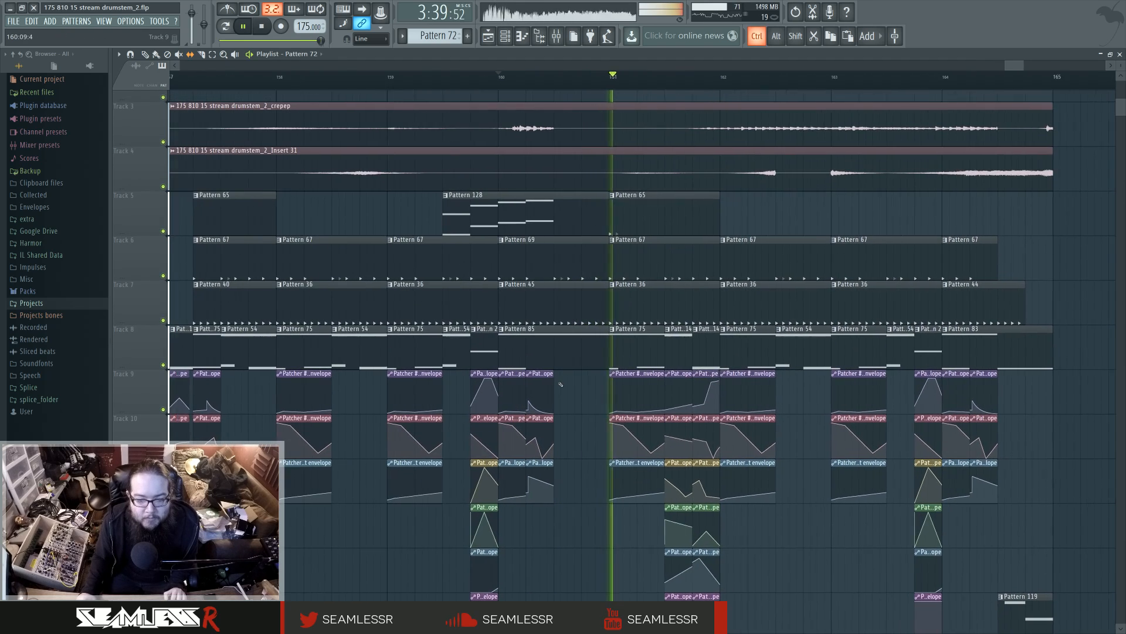
scroll(558, 385, "up", 4)
left_click(526, 412, "ctrl")
left_click_drag(525, 412, 563, 405)
key("space")
key("space")
key("space")
key("space")
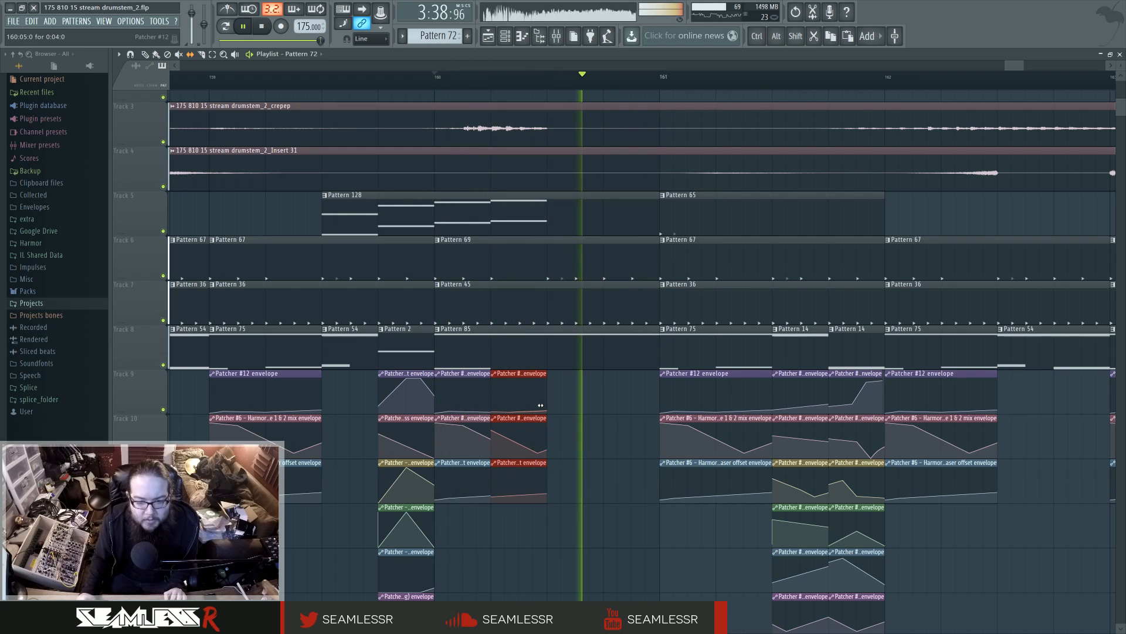
key("space")
key("space")
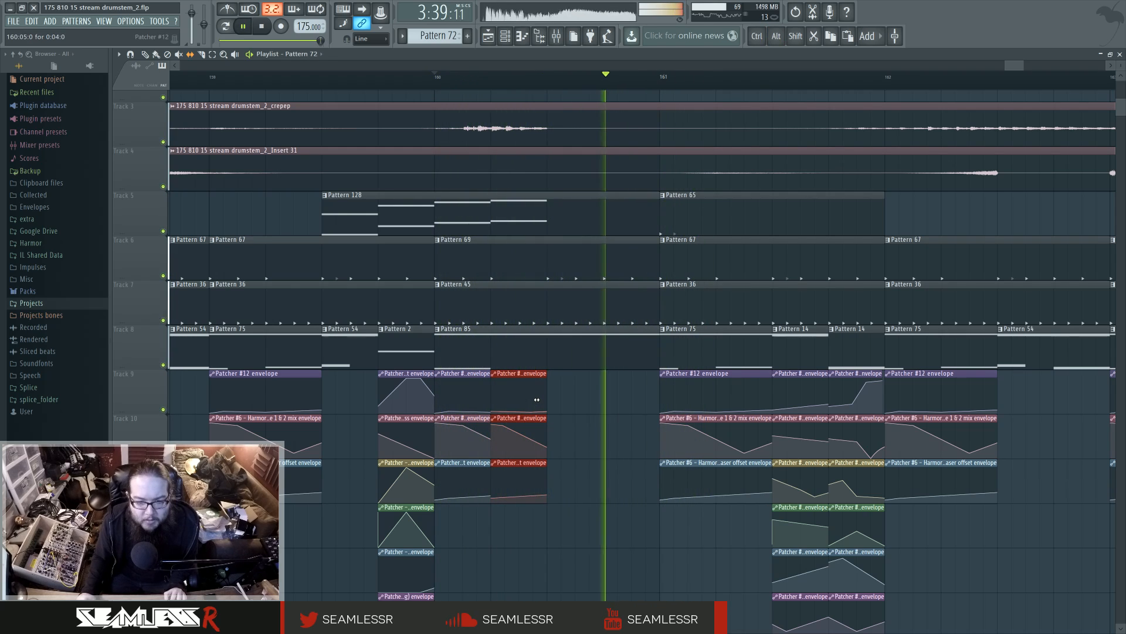
key("space")
key("space")
left_click(588, 448, "ctrl")
Listen through the arrangement from bar 161 to the end of bar 163, and stop playback.
left_click_drag(1018, 522, 832, 445)
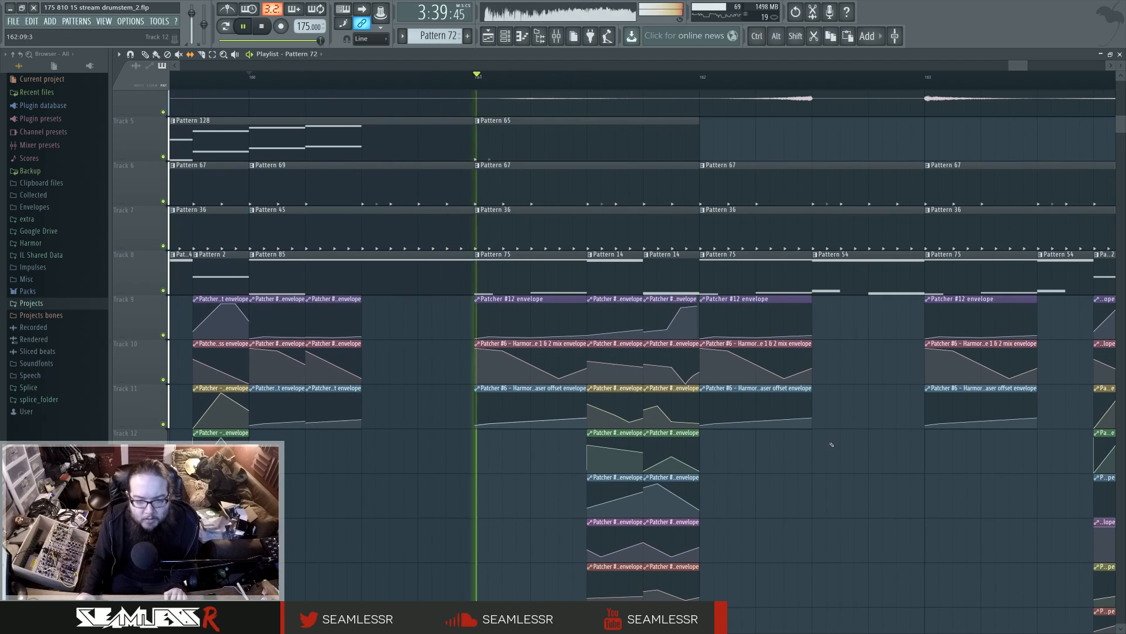
left_click_drag(756, 423, 575, 376)
left_click_drag(657, 423, 452, 416)
left_click_drag(595, 439, 516, 443)
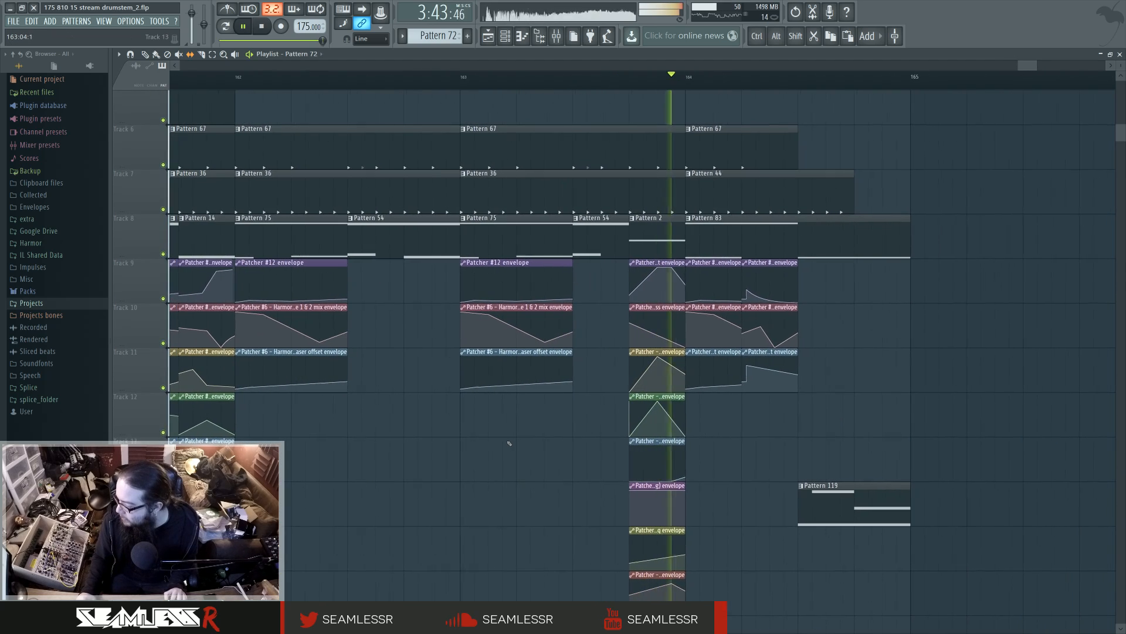
key("space")
Look over the whole arrangement's tracks, and park the playhead at the start of bar 133.
scroll(839, 417, "down", 10)
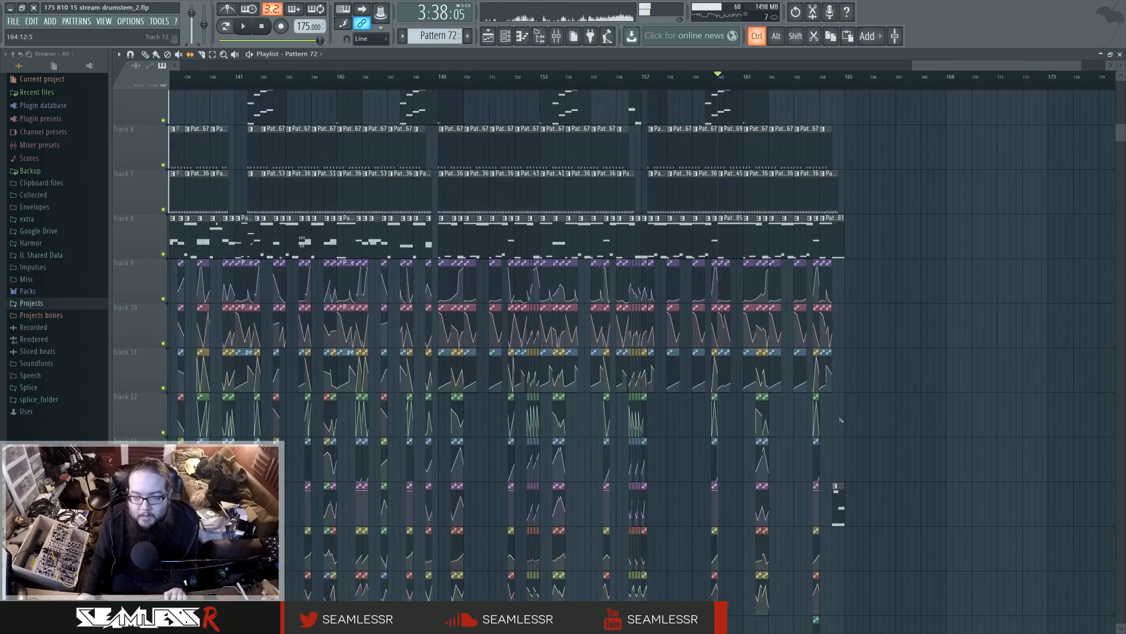
scroll(839, 418, "down", 3)
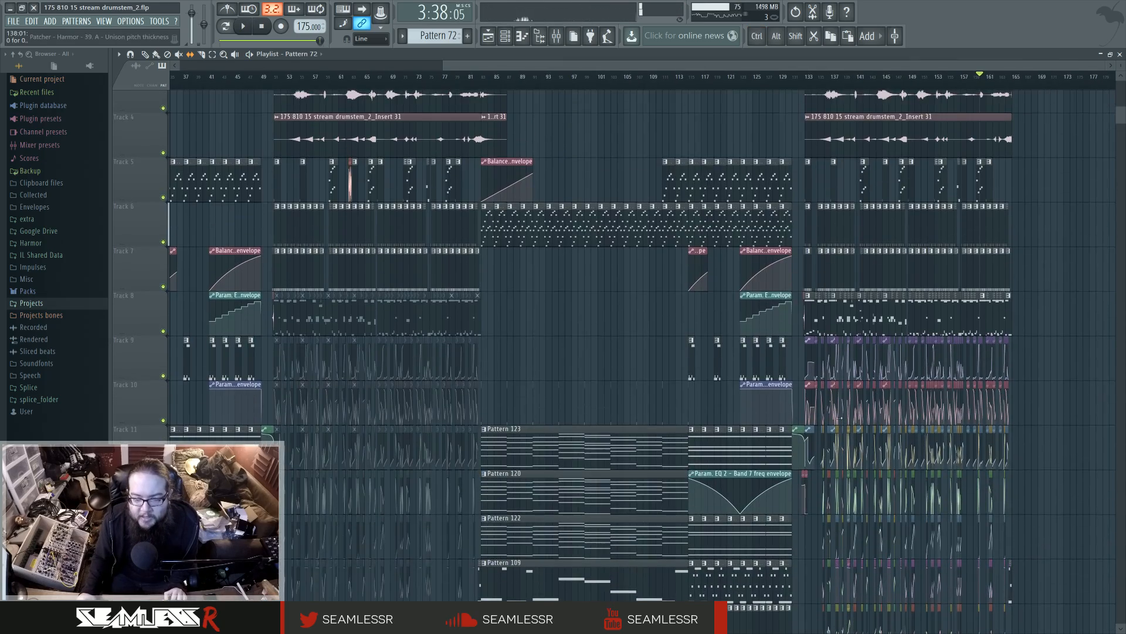
scroll(840, 417, "down", 2)
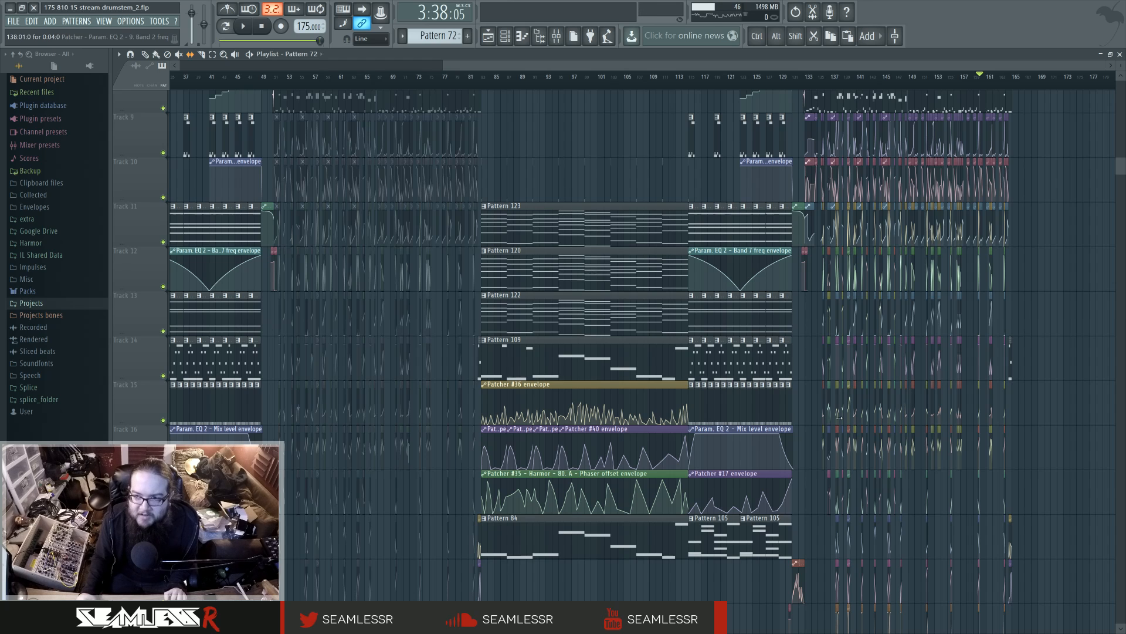
scroll(840, 417, "up", 8)
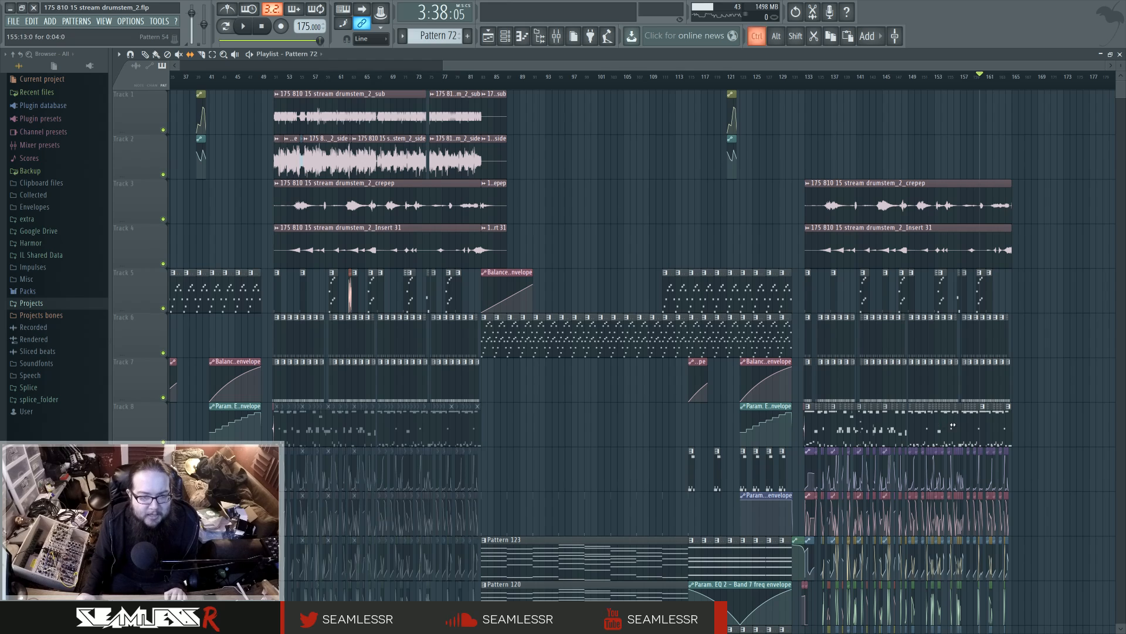
scroll(1036, 458, "up", 3, "ctrl")
left_click(359, 86)
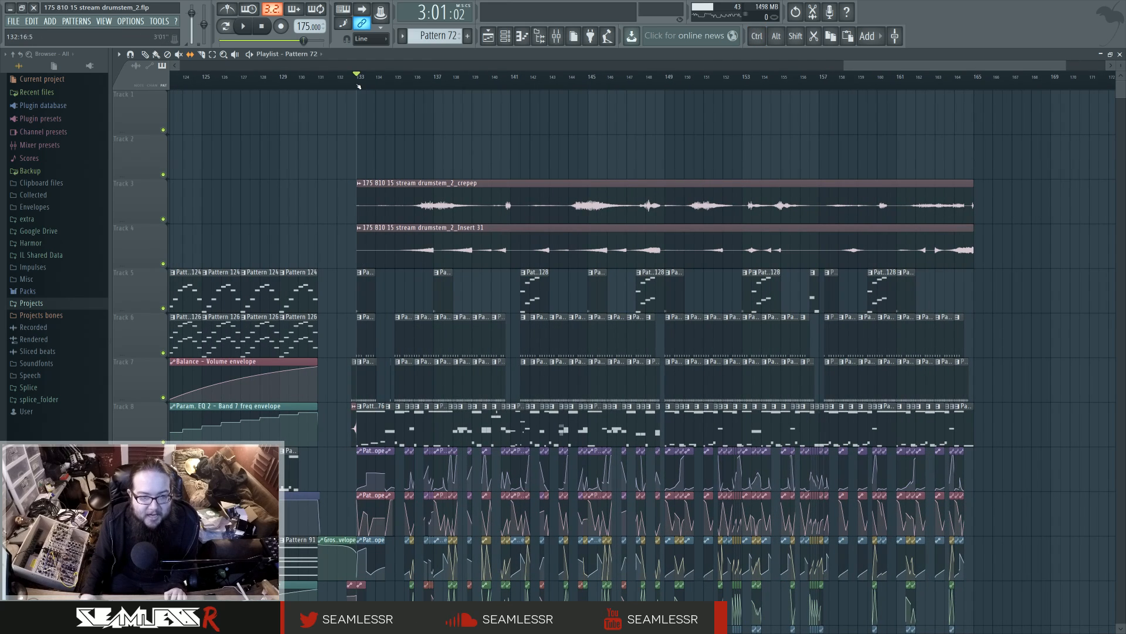
Examine the sections before and after bar 133, from the audio stems on Tracks 1 to 4 down to the automation tracks.
scroll(546, 424, "down", 4, "ctrl")
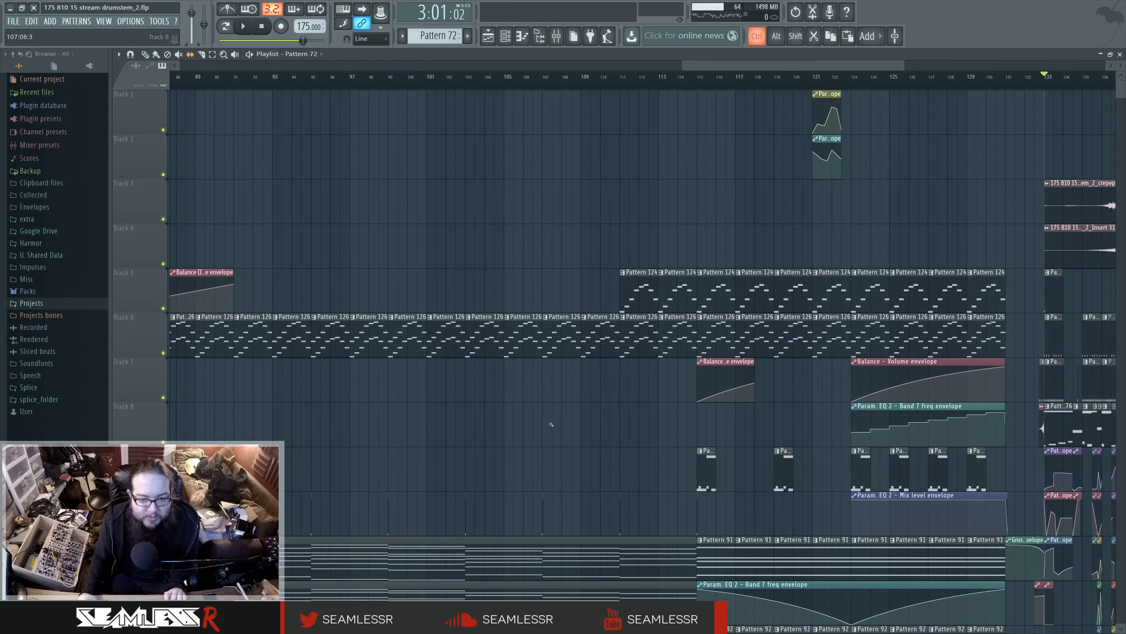
scroll(547, 424, "down", 3, "ctrl")
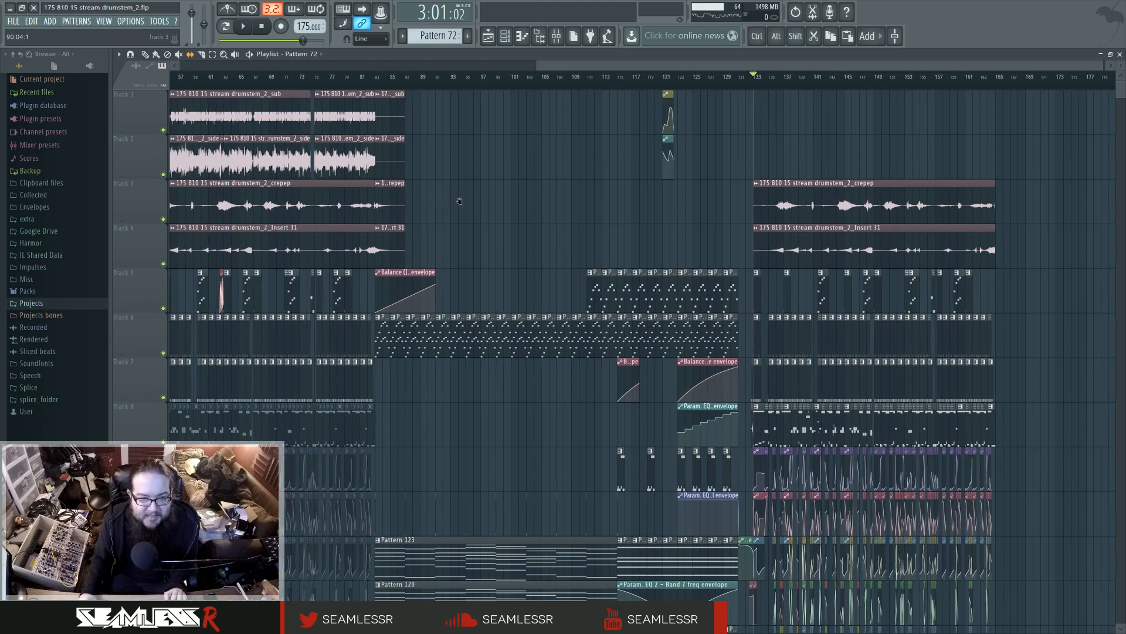
left_click_drag(428, 197, 384, 269)
scroll(704, 375, "down", 9)
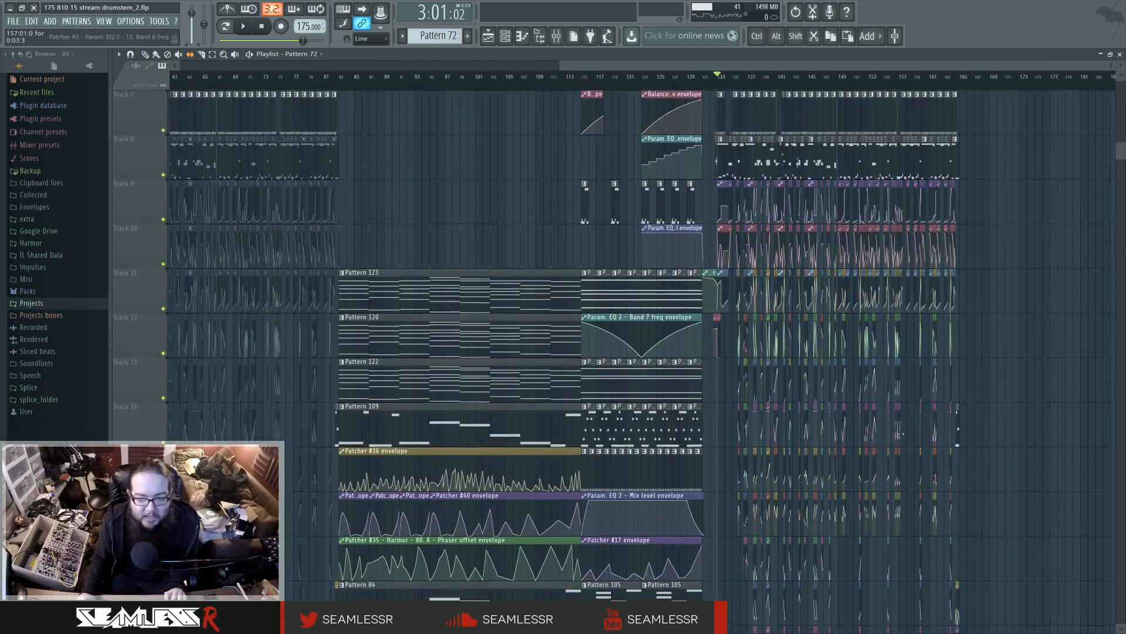
scroll(918, 452, "up", 3, "ctrl")
scroll(670, 437, "up", 10)
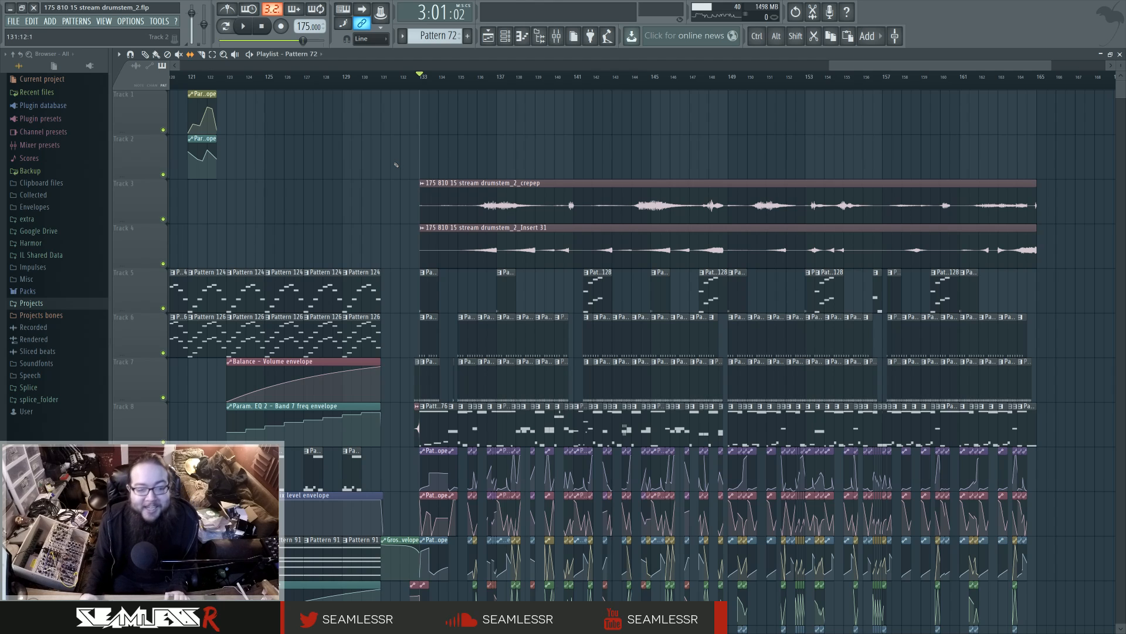
Inspect the side track's effects in the mixer, and return to the playlist section leading up to bar 133.
scroll(396, 164, "down", 6)
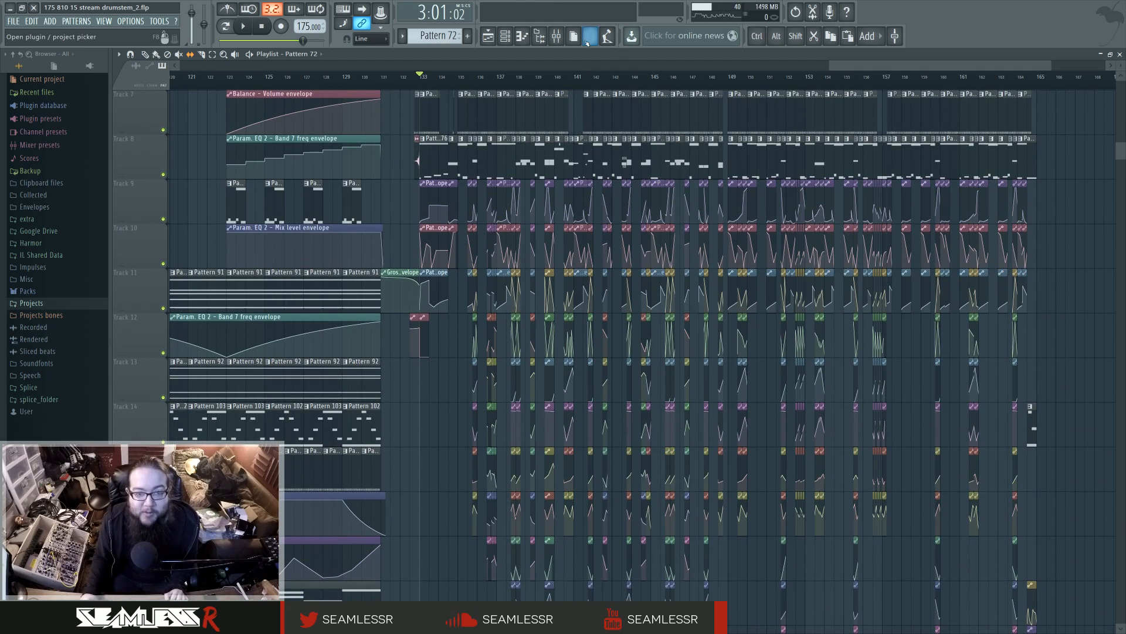
left_click(557, 37)
left_click(455, 376)
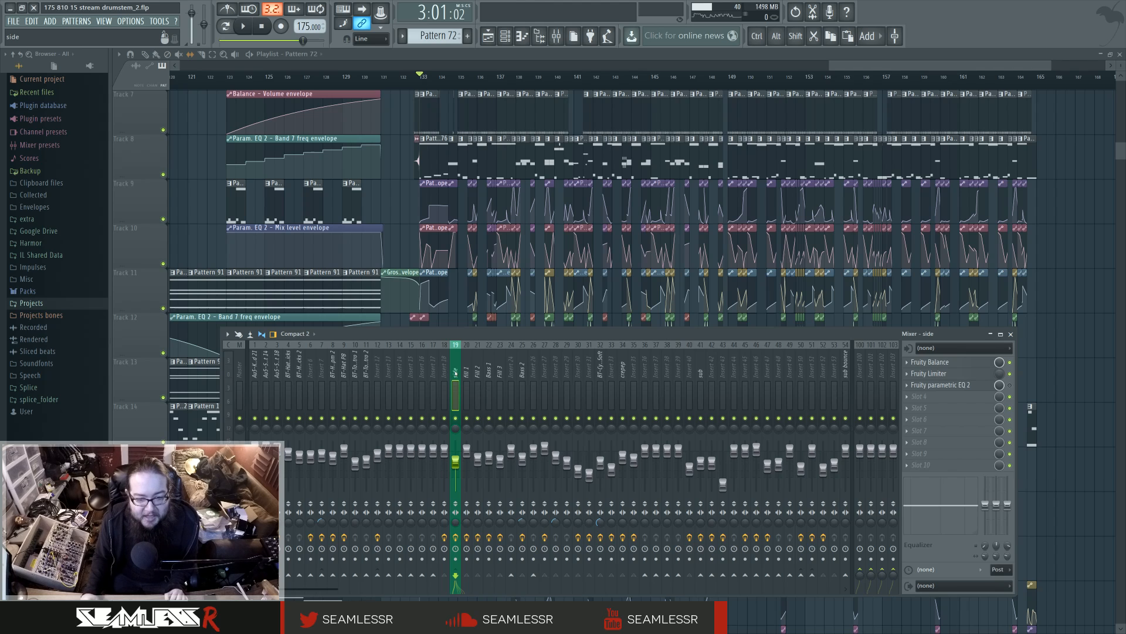
left_click_drag(407, 212, 882, 365)
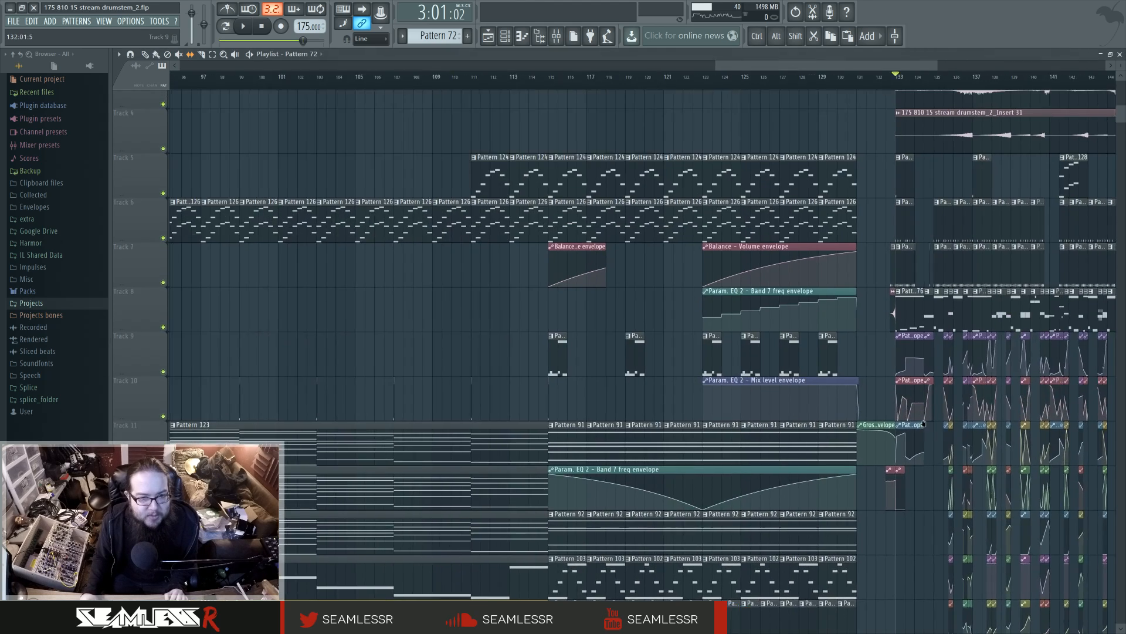
Compare the first drop's stems with the second drop, and select the timeline from bar 133 through bar 164.
left_click_drag(379, 252, 661, 365)
left_click_drag(520, 247, 914, 530)
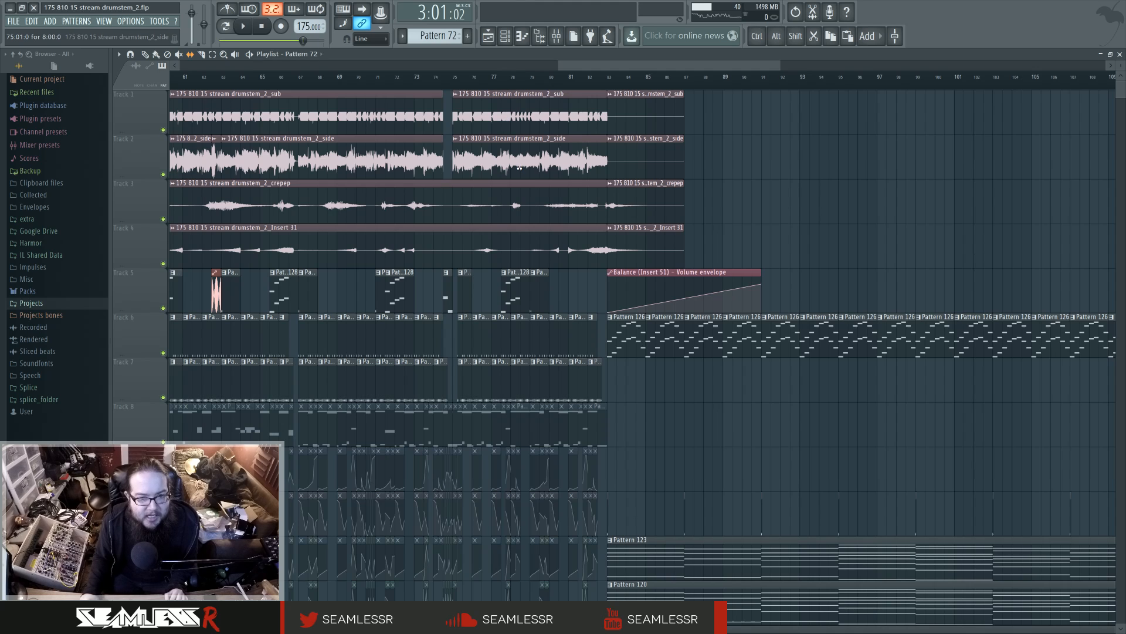
scroll(501, 182, "up", 8, "ctrl")
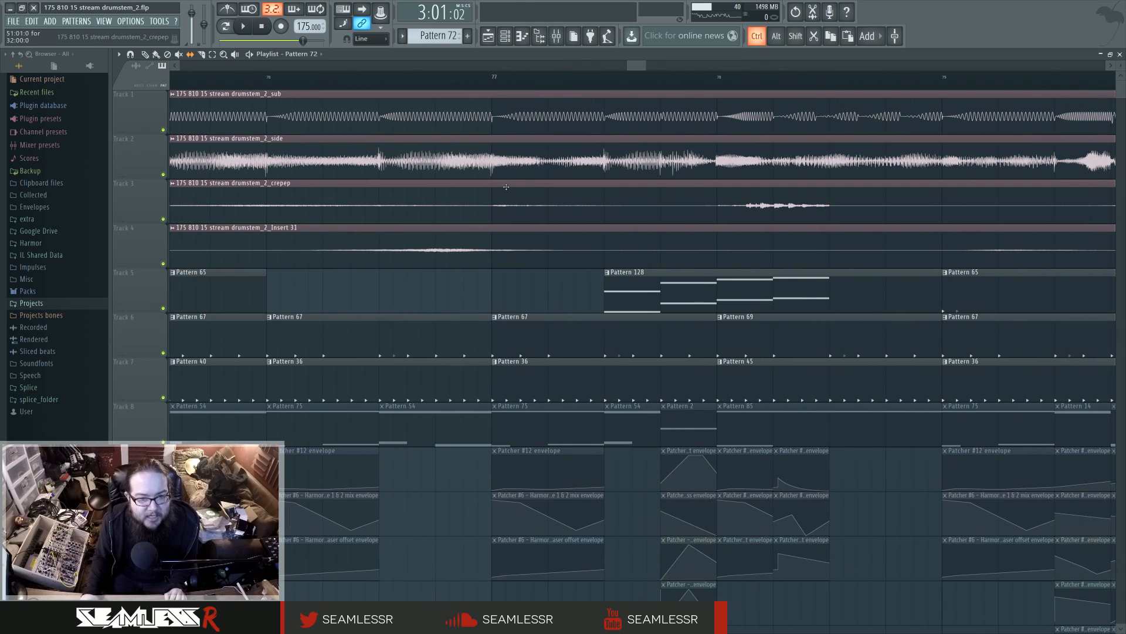
scroll(506, 186, "down", 10, "ctrl")
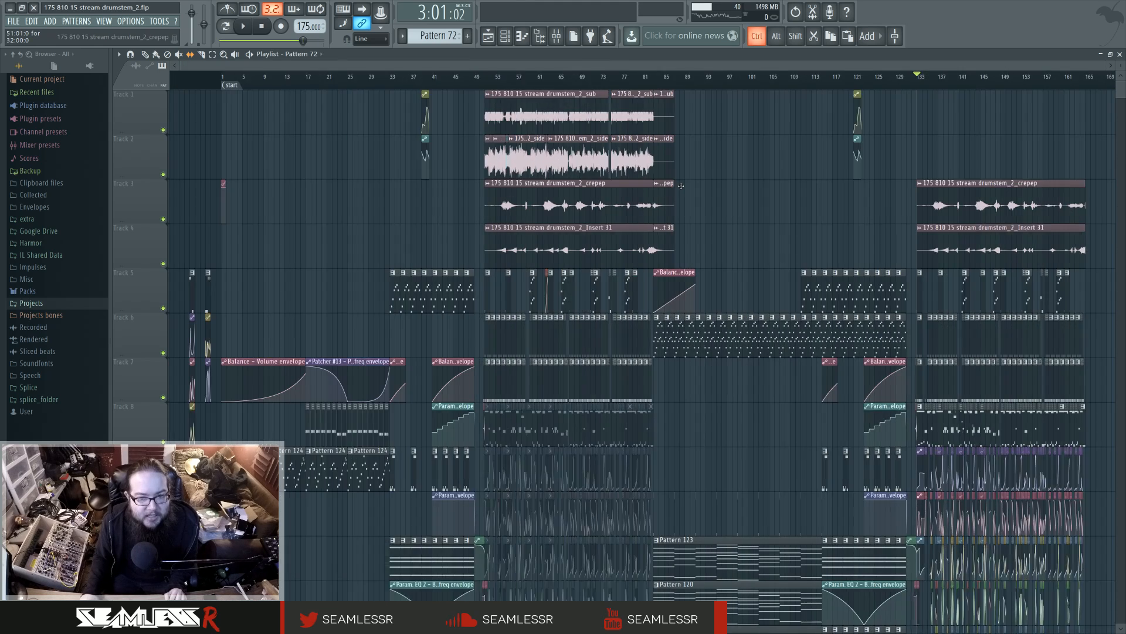
scroll(813, 298, "up", 8, "ctrl")
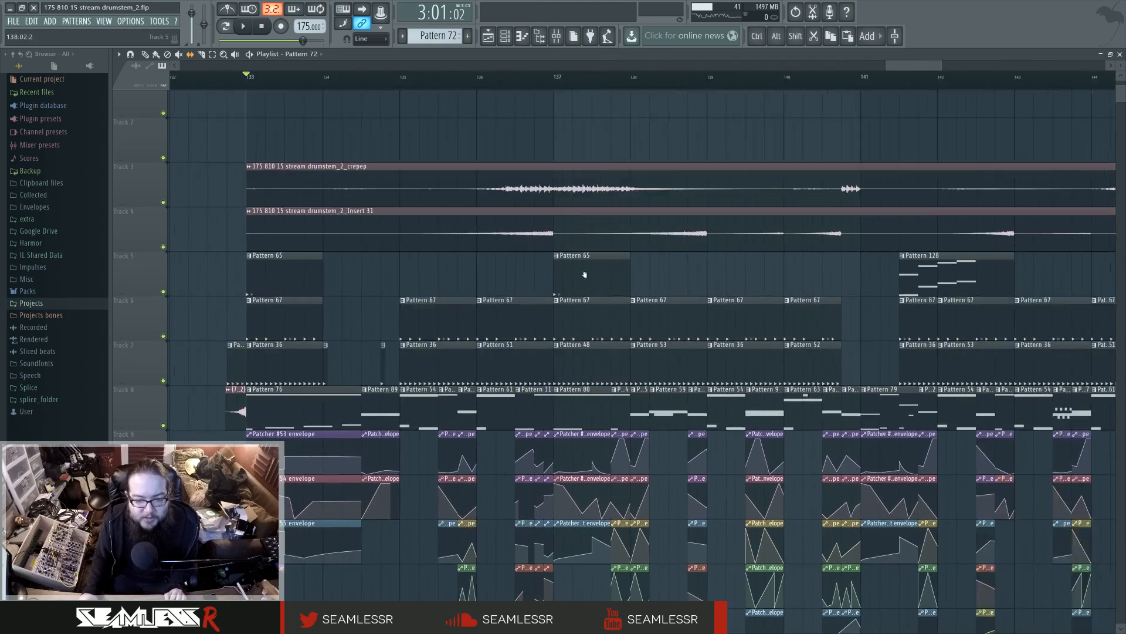
scroll(583, 271, "down", 6, "ctrl")
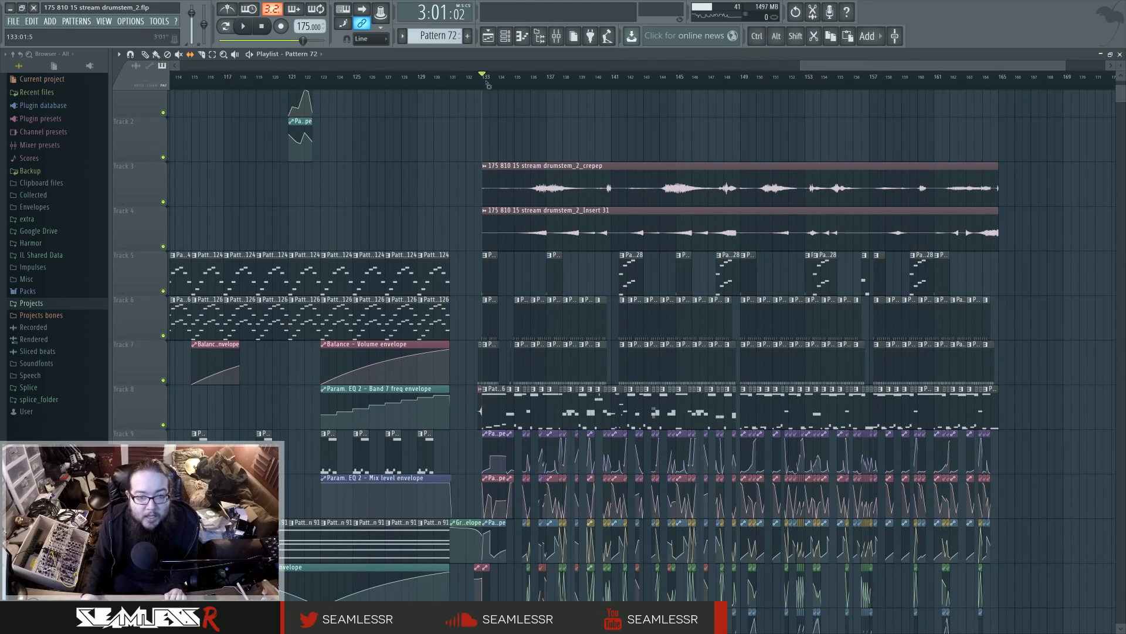
left_click_drag(487, 84, 1004, 100)
Disable Fruity Balance, Fruity Limiter and Fruity Parametric EQ 2 on the side mixer track.
left_click(556, 36)
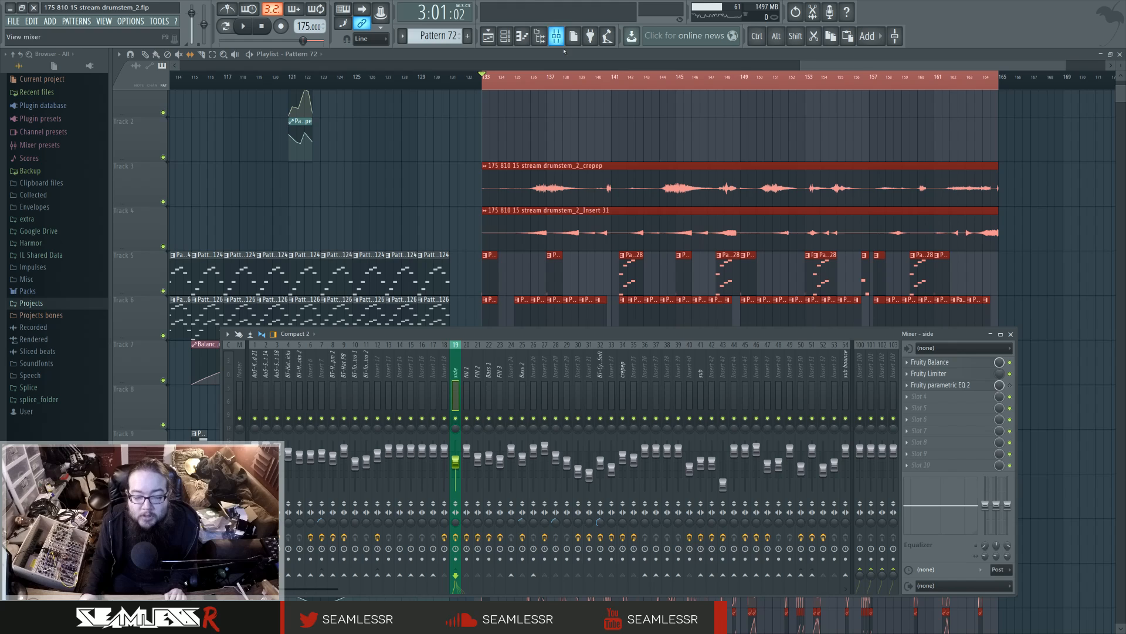
key("space")
key("space")
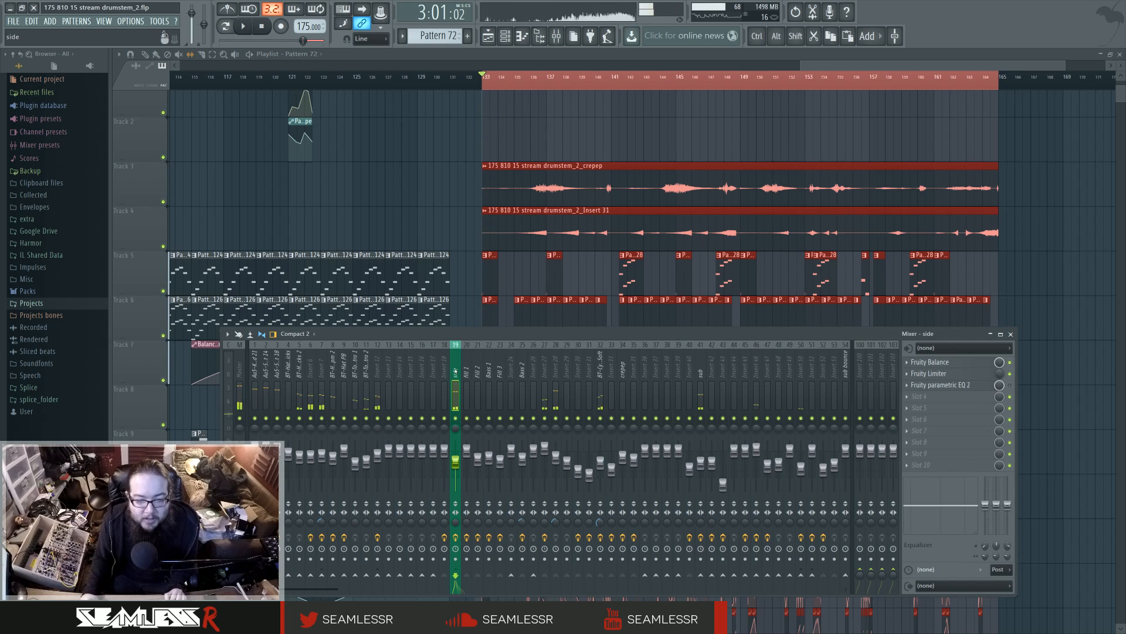
left_click(971, 375)
left_click(972, 375)
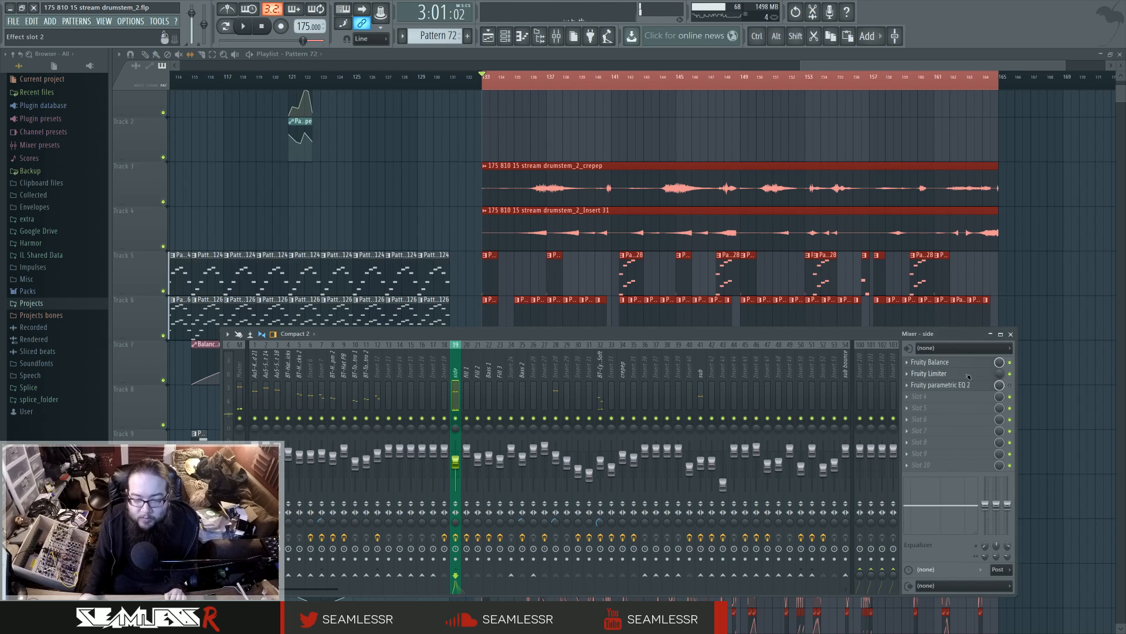
left_click(971, 375)
left_click(971, 375)
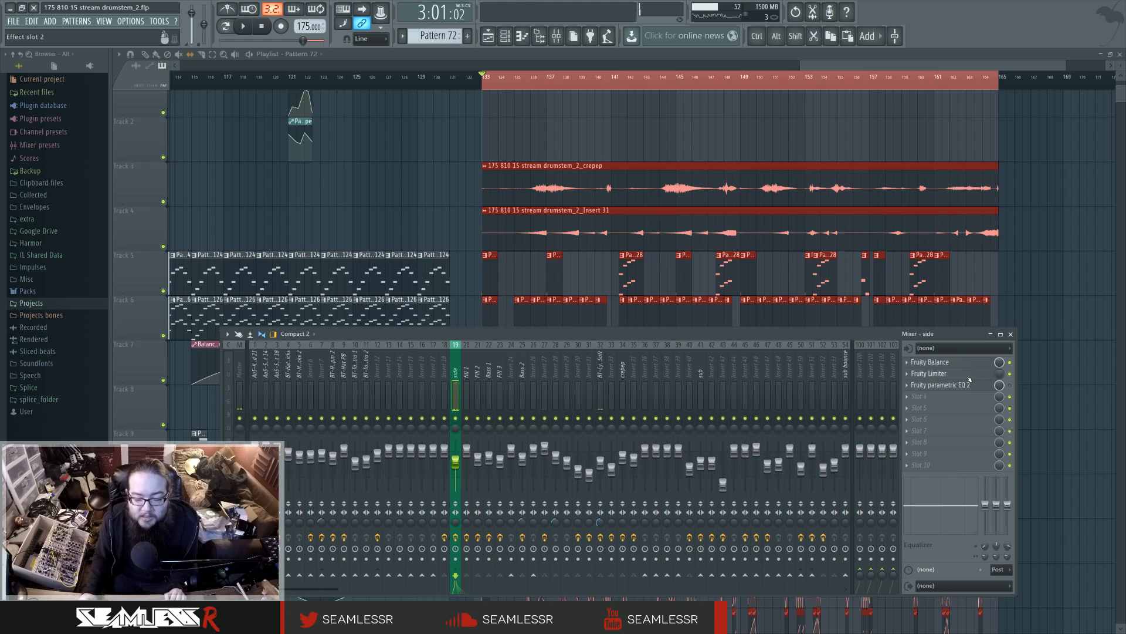
left_click(446, 362)
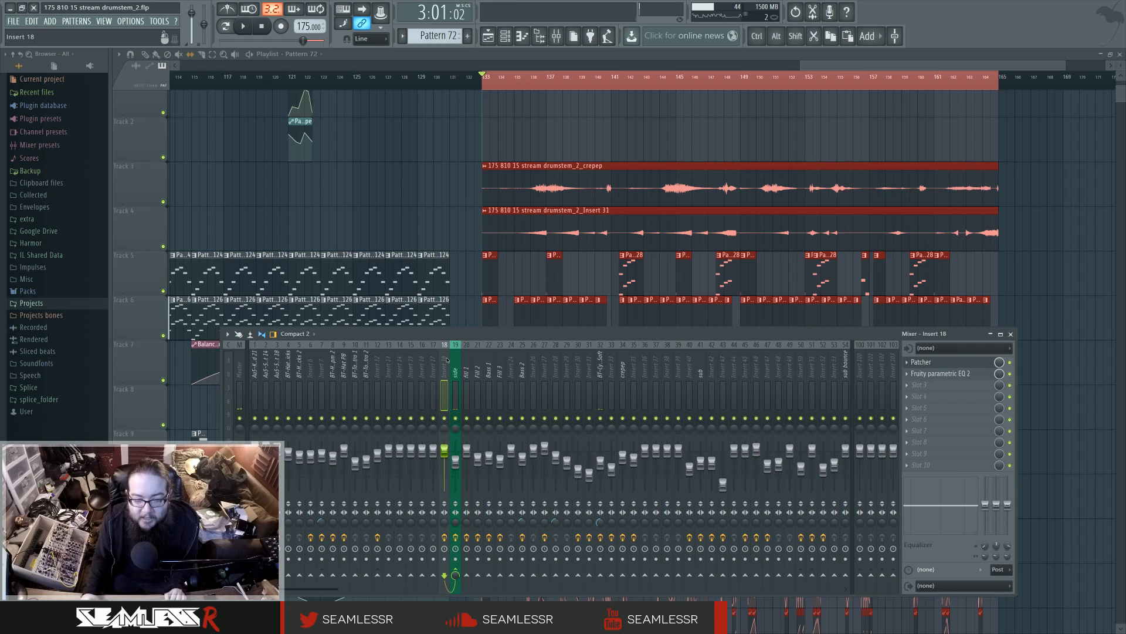
left_click(451, 361)
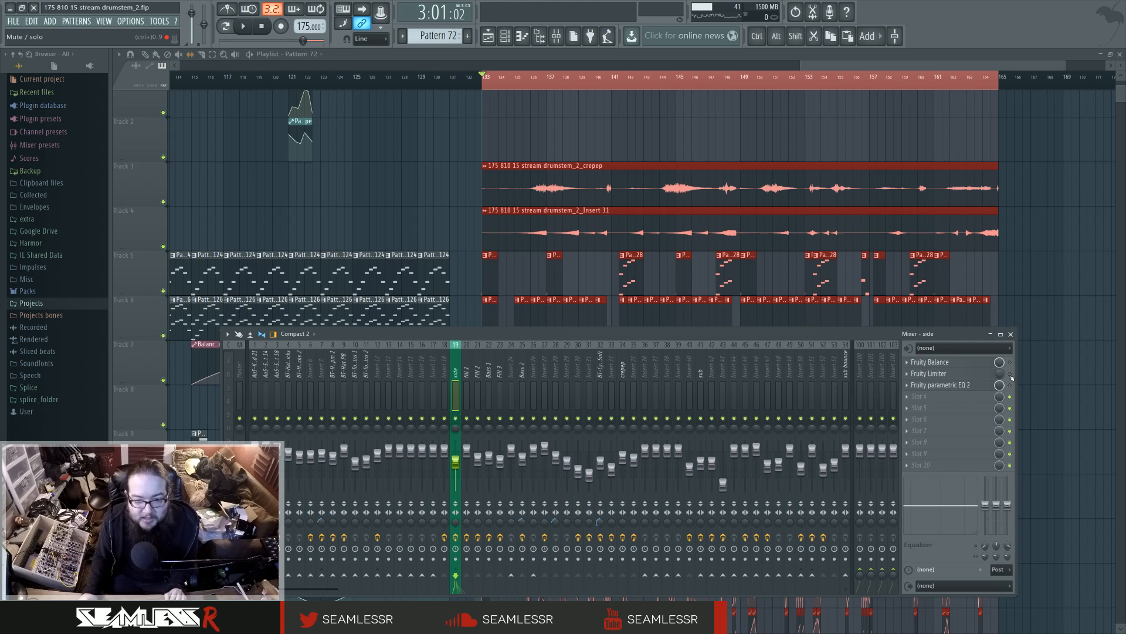
Play the selected drop to check the mixer levels, and arm the sub mixer track for disk recording.
key("space")
left_click(703, 376)
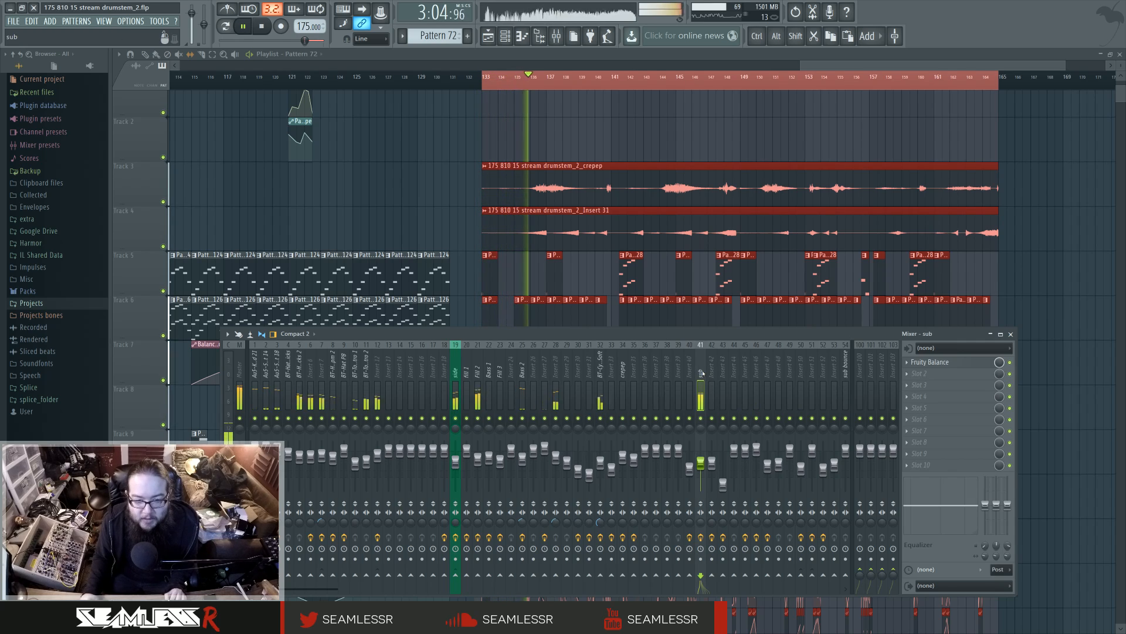
key("space")
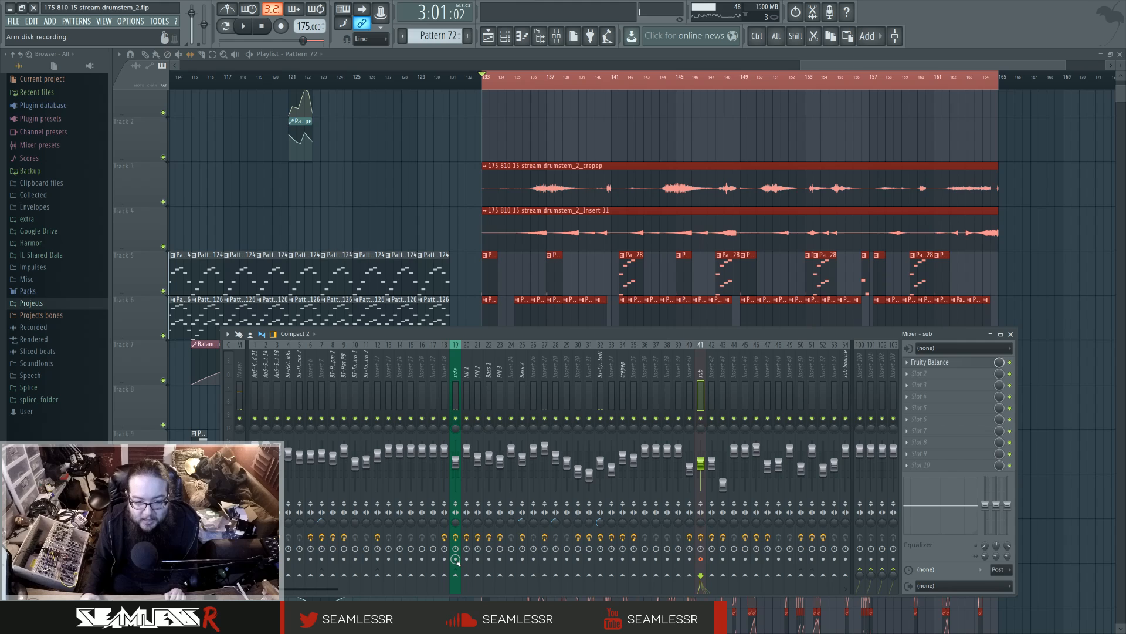
Check the tails of the first drop's stems in the playlist, and arm the side mixer track for disk recording.
key("F9")
left_click_drag(470, 194, 765, 249)
scroll(470, 138, "up", 5)
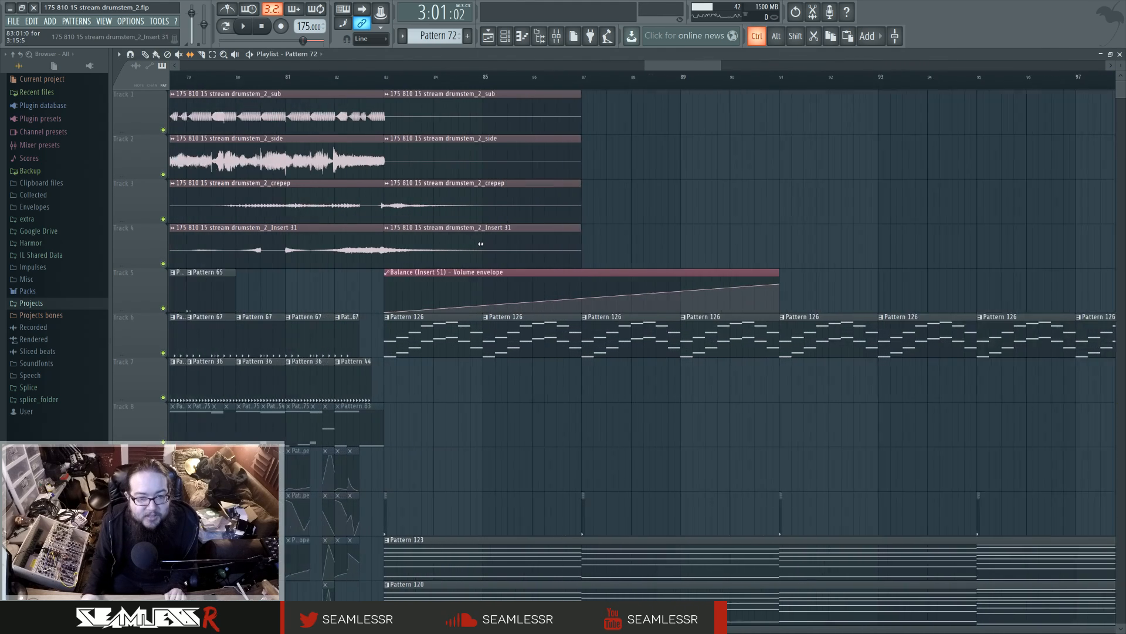
scroll(712, 234, "down", 5)
left_click_drag(867, 233, 499, 232)
left_click(560, 42)
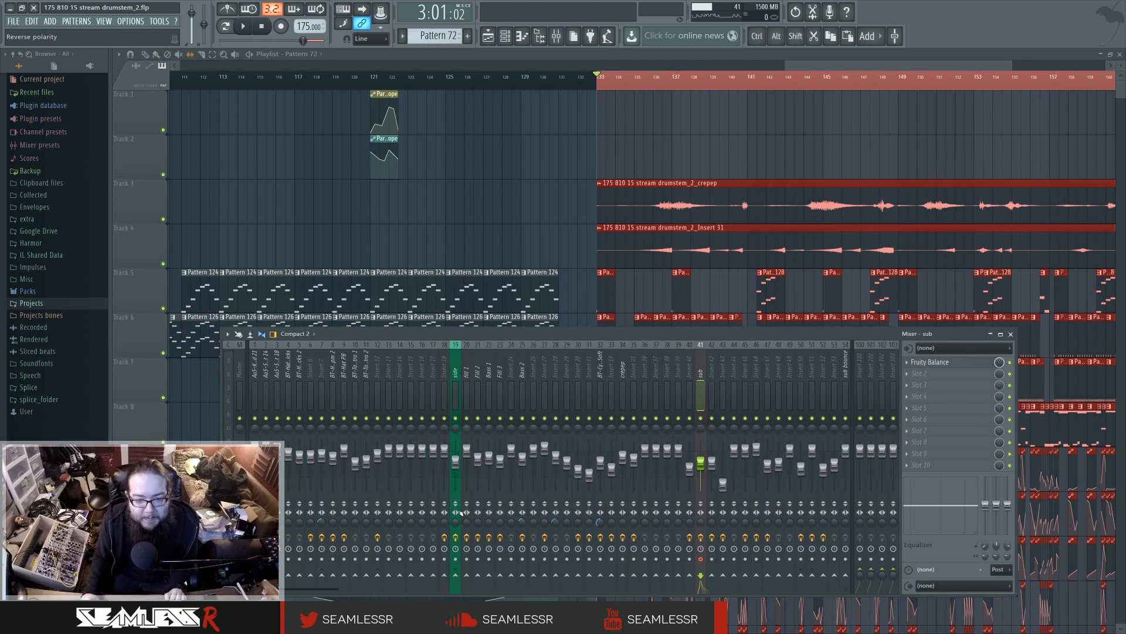
left_click(455, 559)
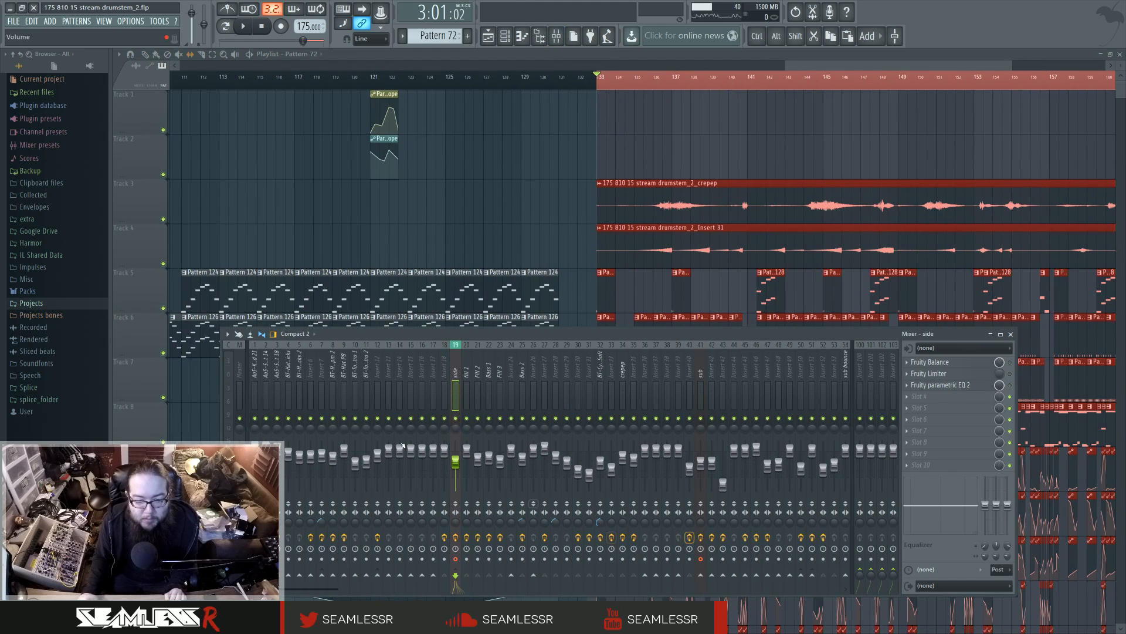
Render the armed sub and side tracks to WAV as a song selection, with Leave remainder and 32Bit float.
left_click(227, 334)
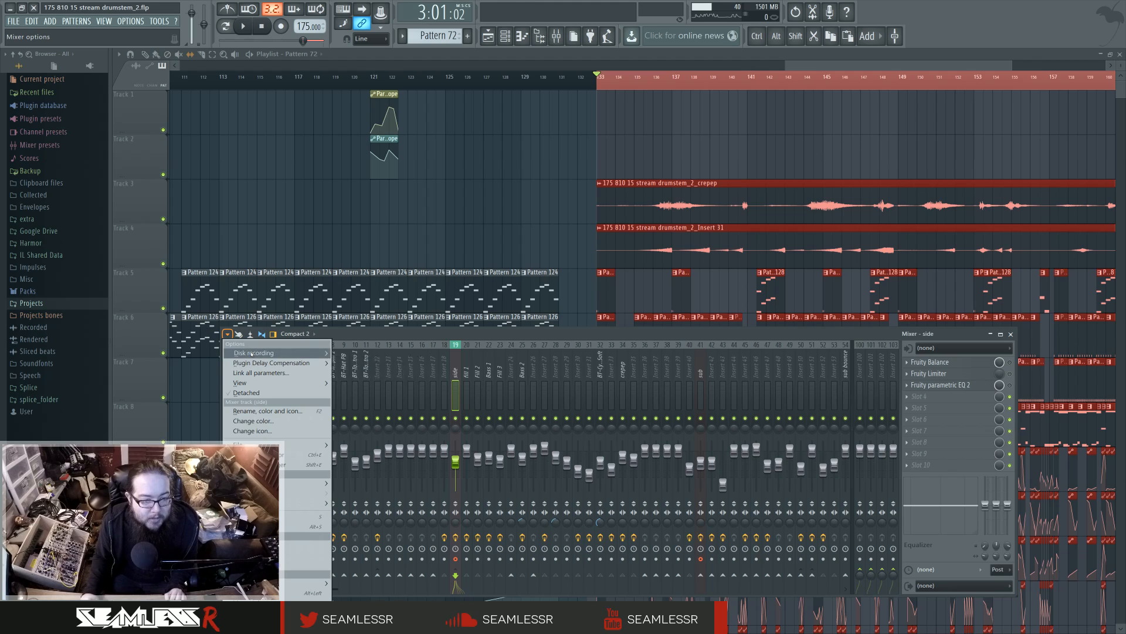
mouse_move(293, 353)
left_click(396, 352)
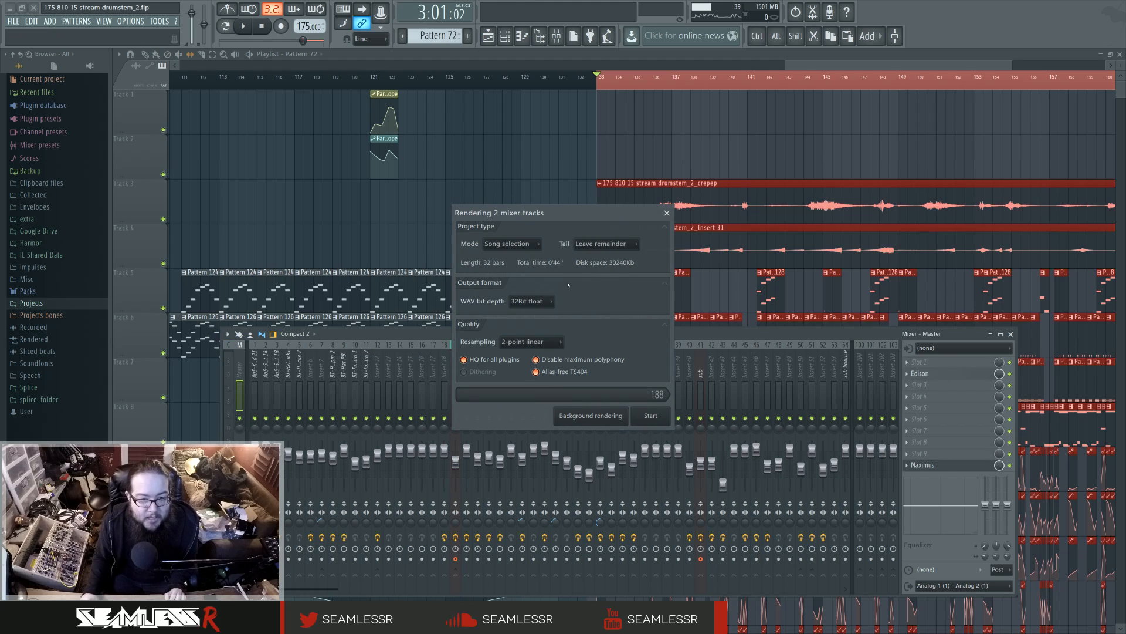
left_click(650, 415)
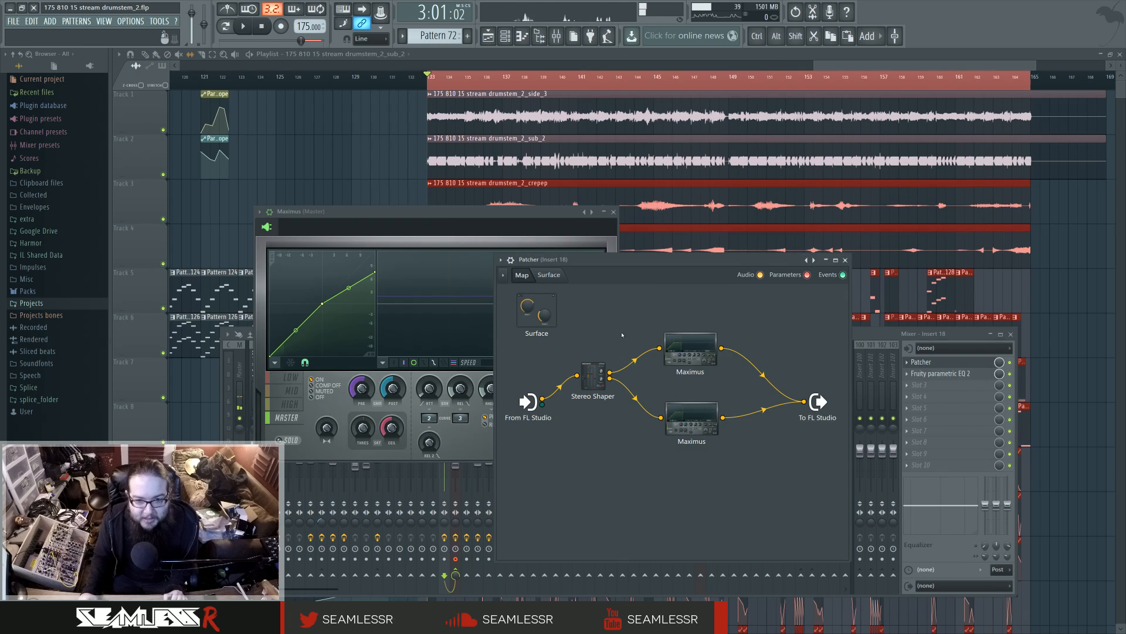
Normalize the newly rendered side stem, and swap the stems so the sub is on Track 1 and the side on Track 2.
left_click(563, 106)
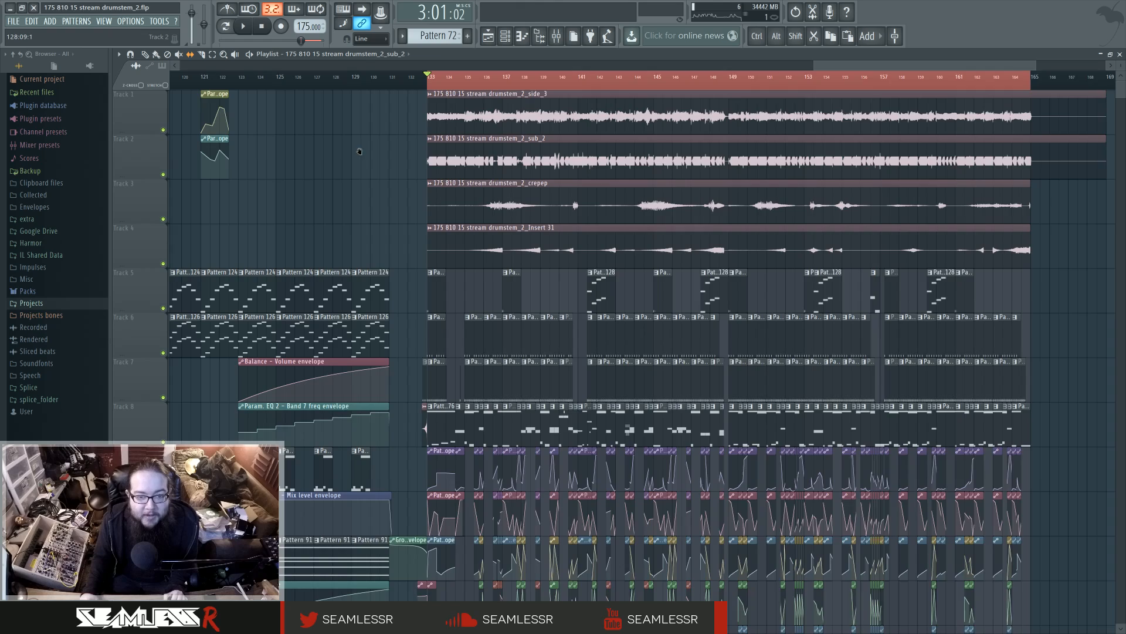
scroll(767, 221, "left", 5)
scroll(769, 222, "down", 4)
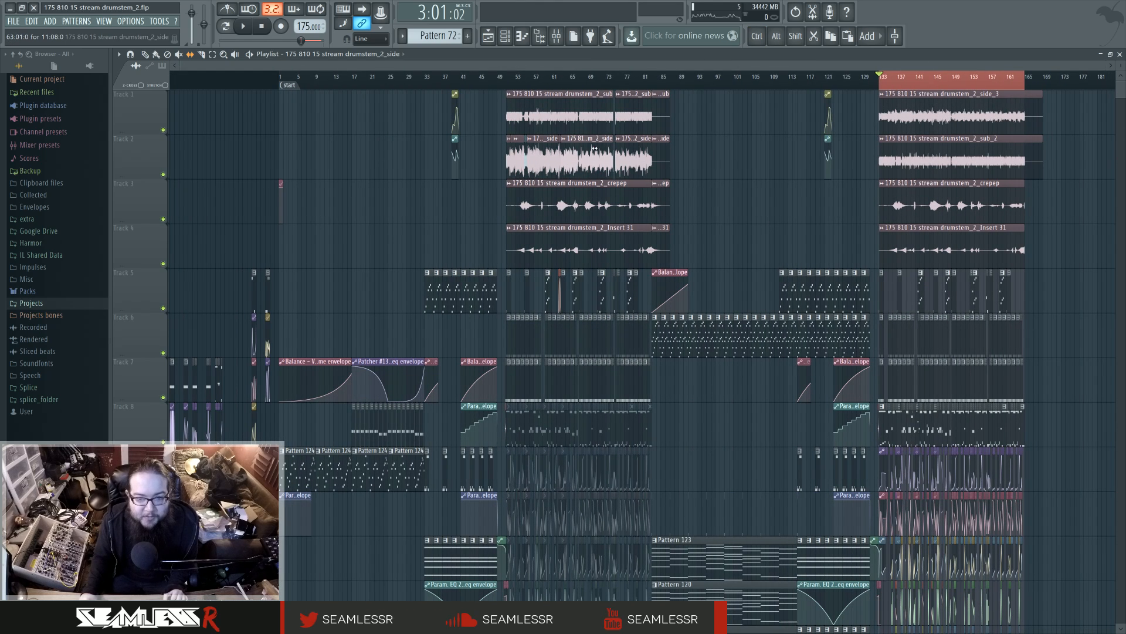
double_click(595, 148)
double_click(910, 119)
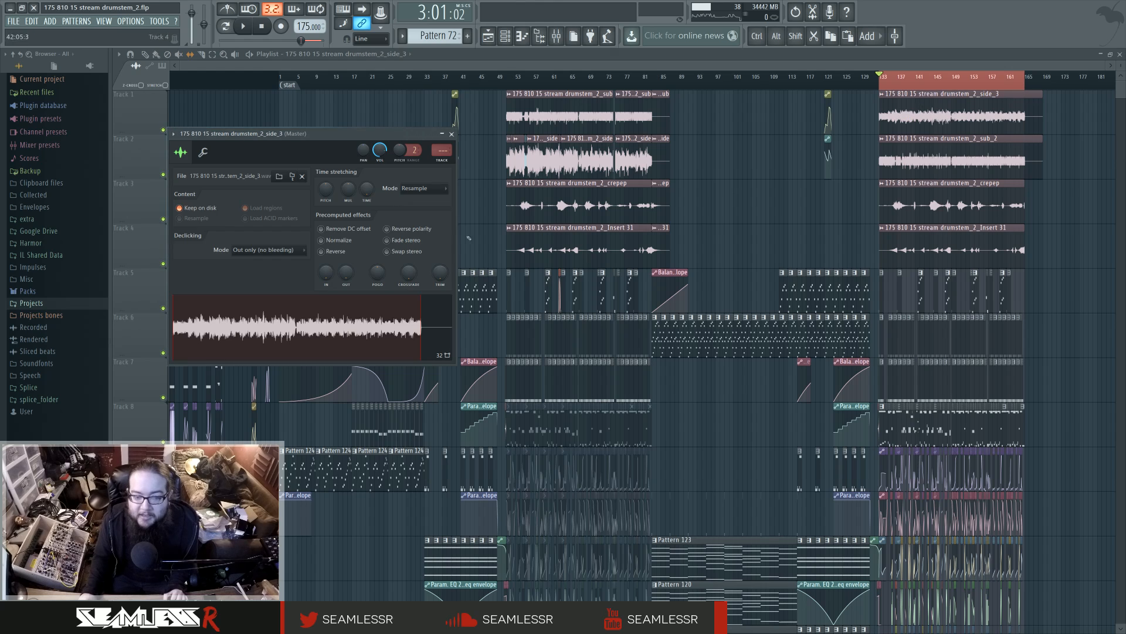
left_click(340, 241)
left_click(776, 202)
scroll(776, 202, "up", 4)
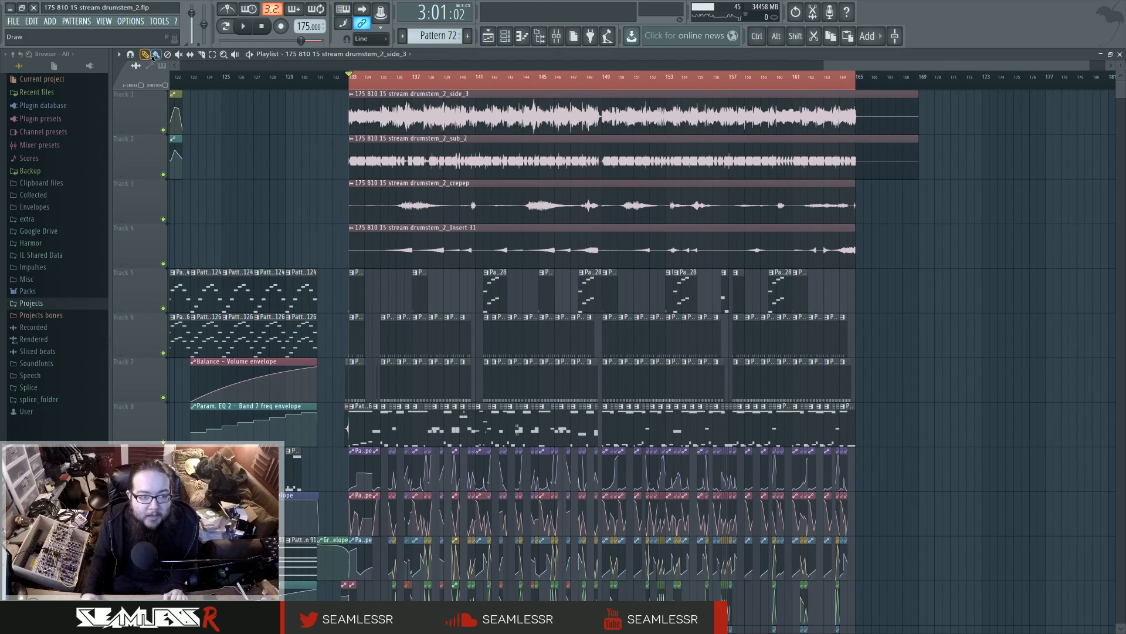
mouse_move(386, 152)
left_mouse_down()
mouse_move(389, 102)
mouse_move(392, 154)
left_mouse_up()
Mute the second drop's source pattern and automation clips on Tracks 8 to 14, from bar 133 through bar 164.
scroll(439, 300, "down", 5)
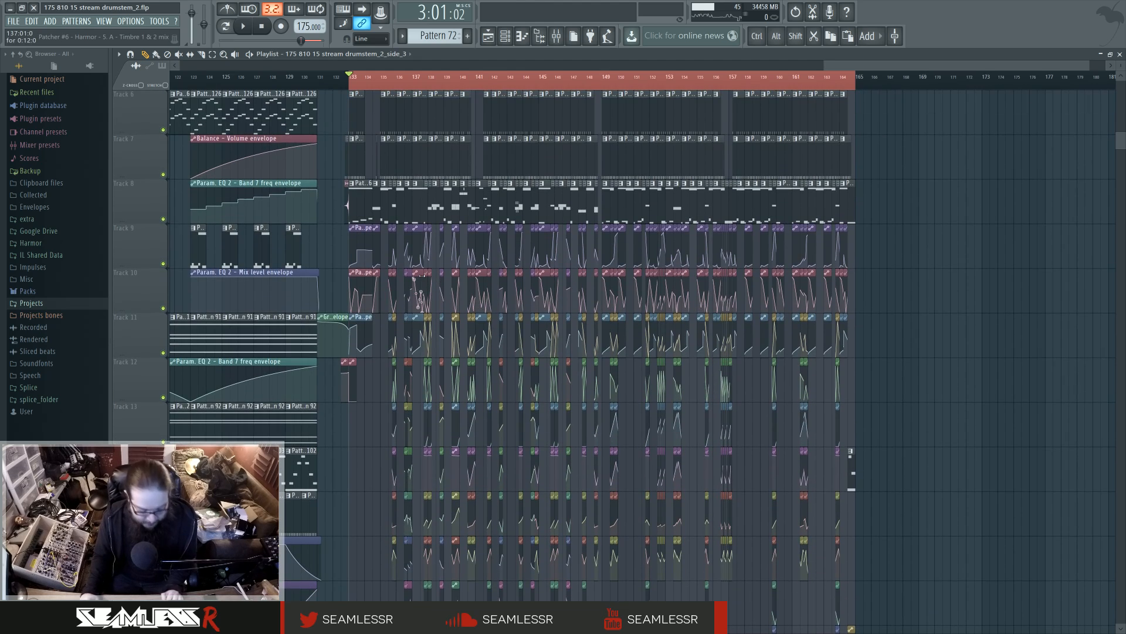
left_click_drag(919, 213, 442, 204)
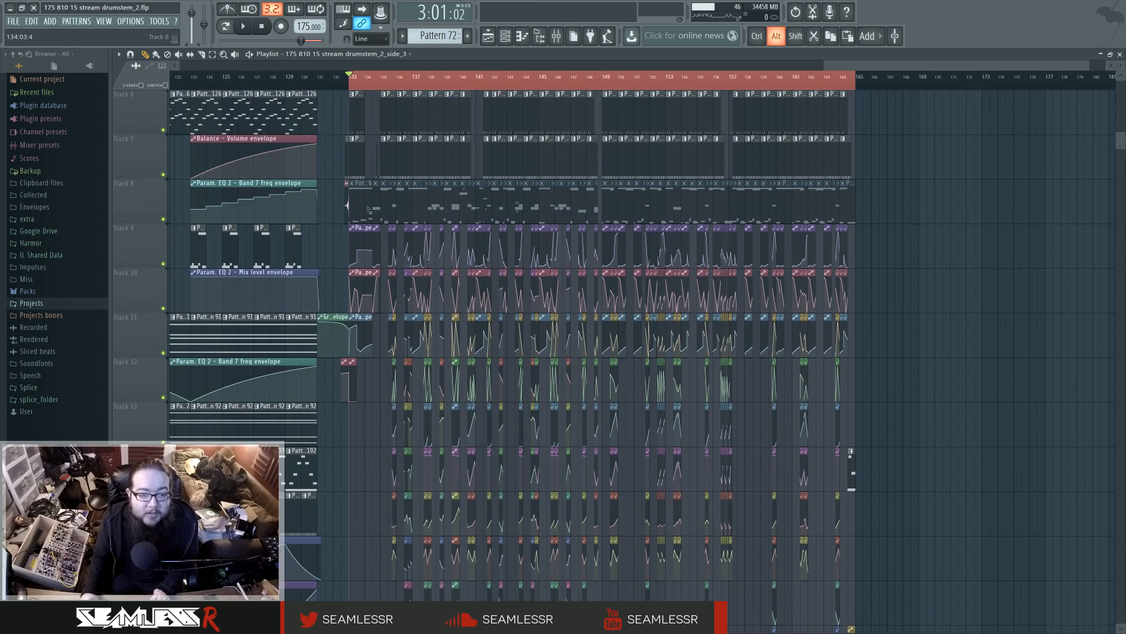
mouse_move(368, 208)
left_mouse_down()
mouse_move(680, 246)
mouse_move(663, 290)
mouse_move(355, 288)
mouse_move(499, 335)
mouse_move(922, 359)
left_mouse_up()
mouse_move(390, 363)
left_mouse_down()
mouse_move(792, 411)
mouse_move(405, 423)
mouse_move(771, 471)
left_mouse_up()
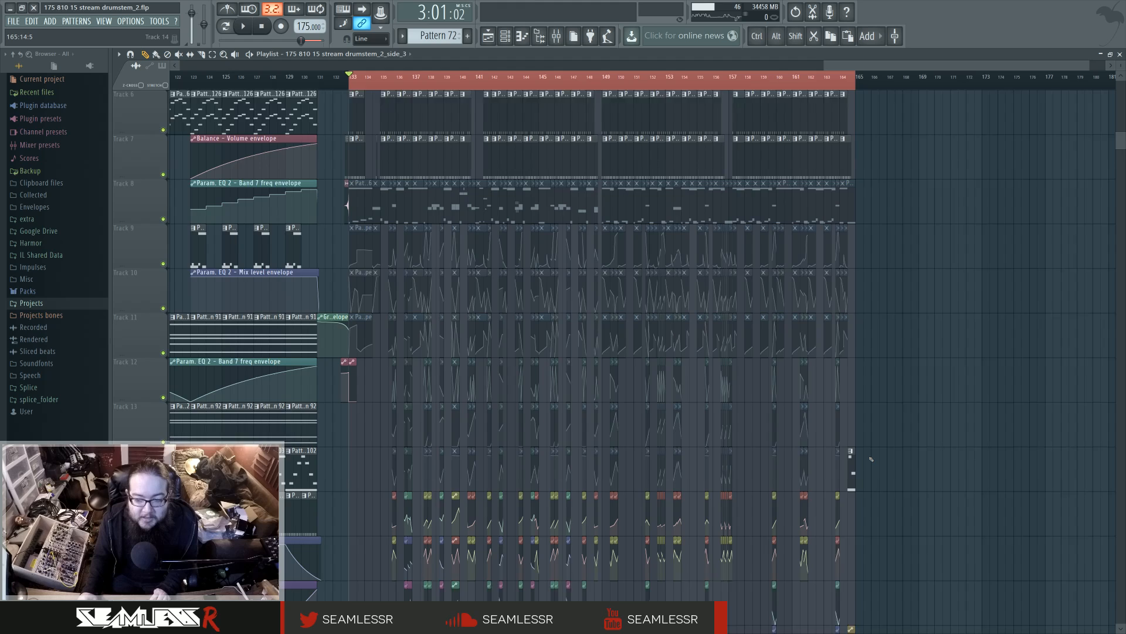
Mute the second drop's remaining automation clips on Tracks 15 to 20, from bar 133 through bar 164.
scroll(868, 457, "down", 2)
mouse_move(382, 425)
left_mouse_down()
mouse_move(933, 455)
mouse_move(364, 473)
left_mouse_up()
scroll(376, 457, "down", 3)
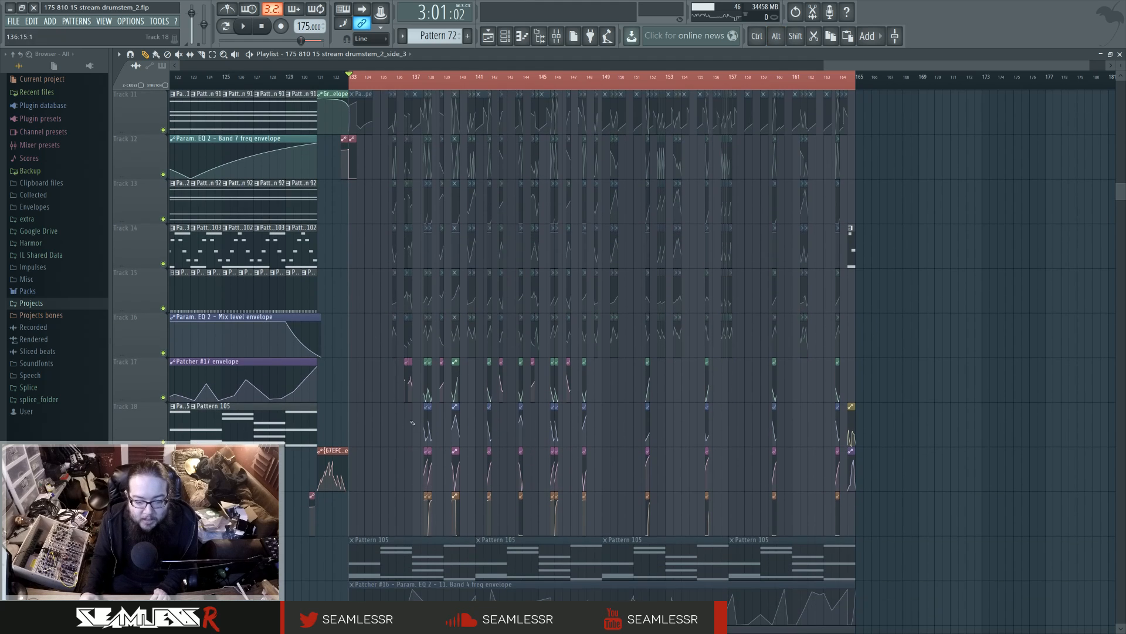
left_click_drag(412, 422, 955, 403)
mouse_move(496, 420)
left_mouse_down()
mouse_move(428, 472)
mouse_move(423, 516)
left_mouse_up()
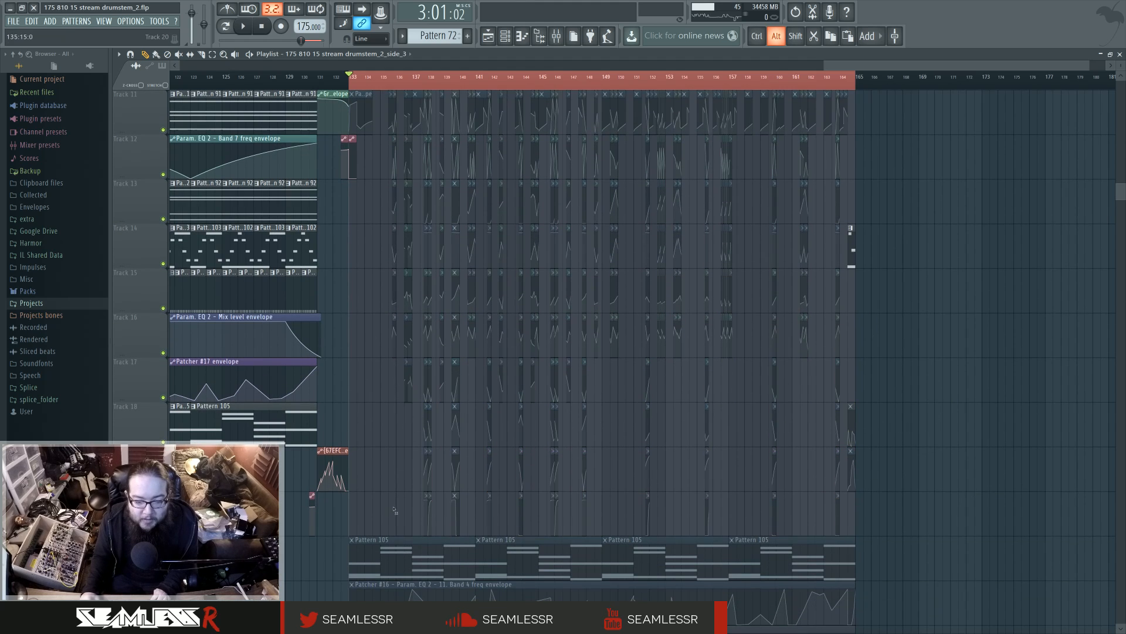
Route the new side stem to mixer track 18, and disarm disk recording on the side and sub tracks.
scroll(421, 505, "up", 10)
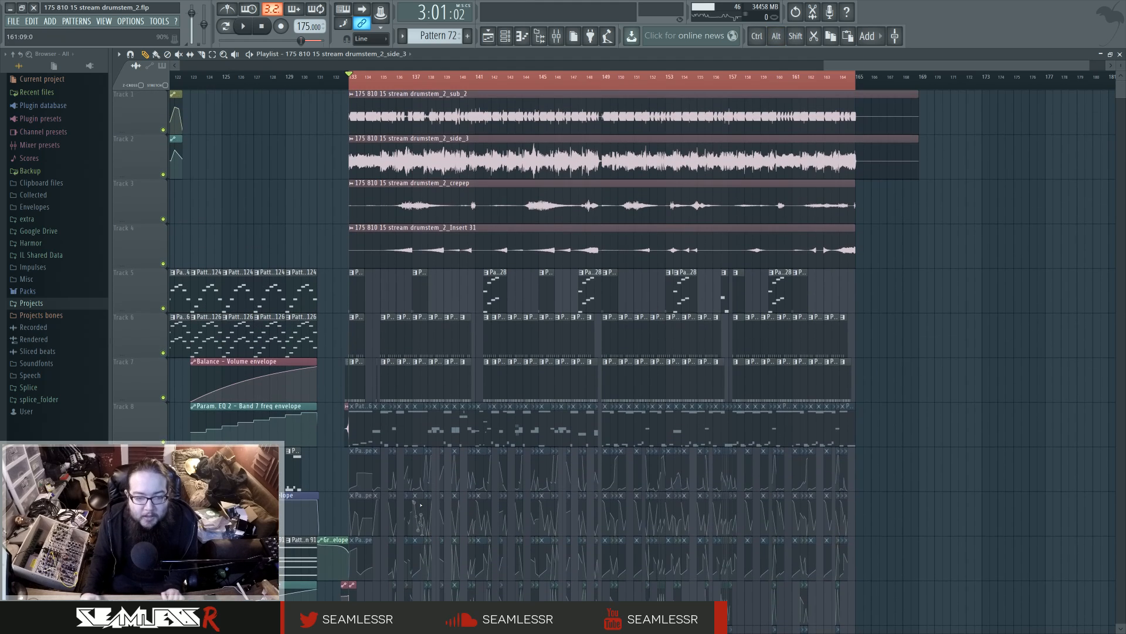
double_click(533, 152)
left_click_drag(441, 150, 441, 110)
left_click(456, 561)
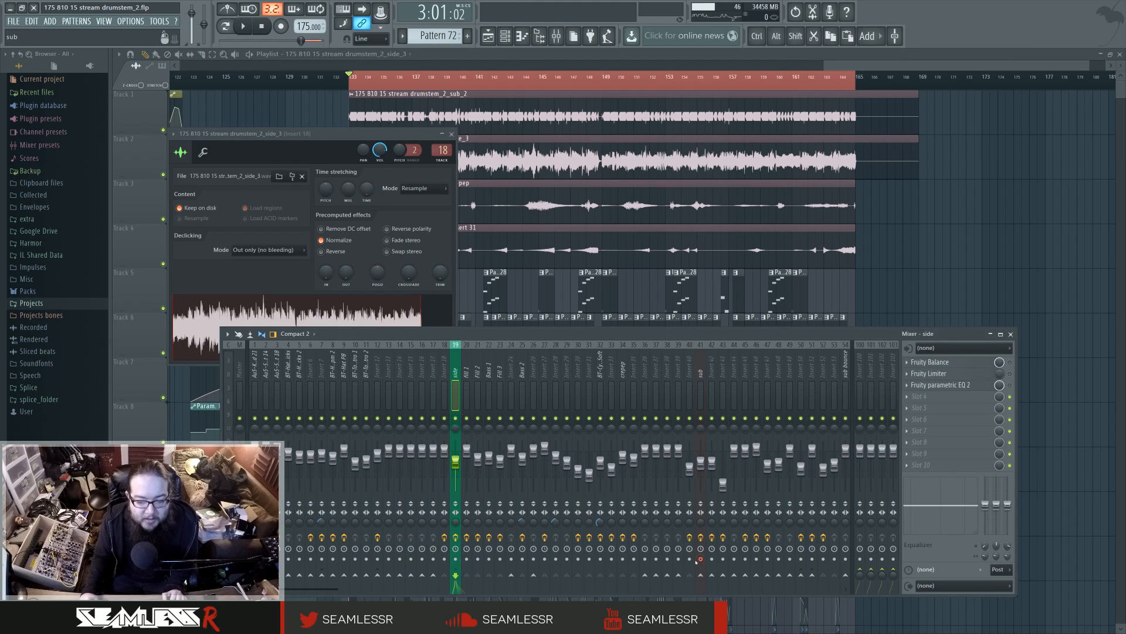
left_click(700, 559)
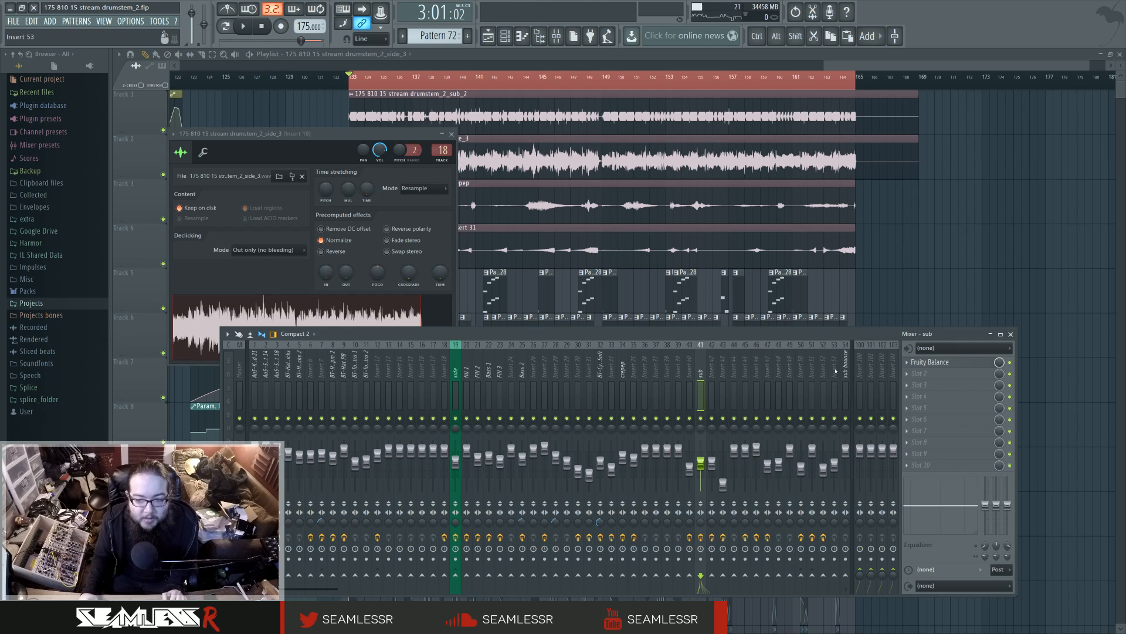
Route the new sub stem to mixer track 54, sub bounce, and return to the playlist.
double_click(661, 108)
left_click_drag(455, 163, 455, 62)
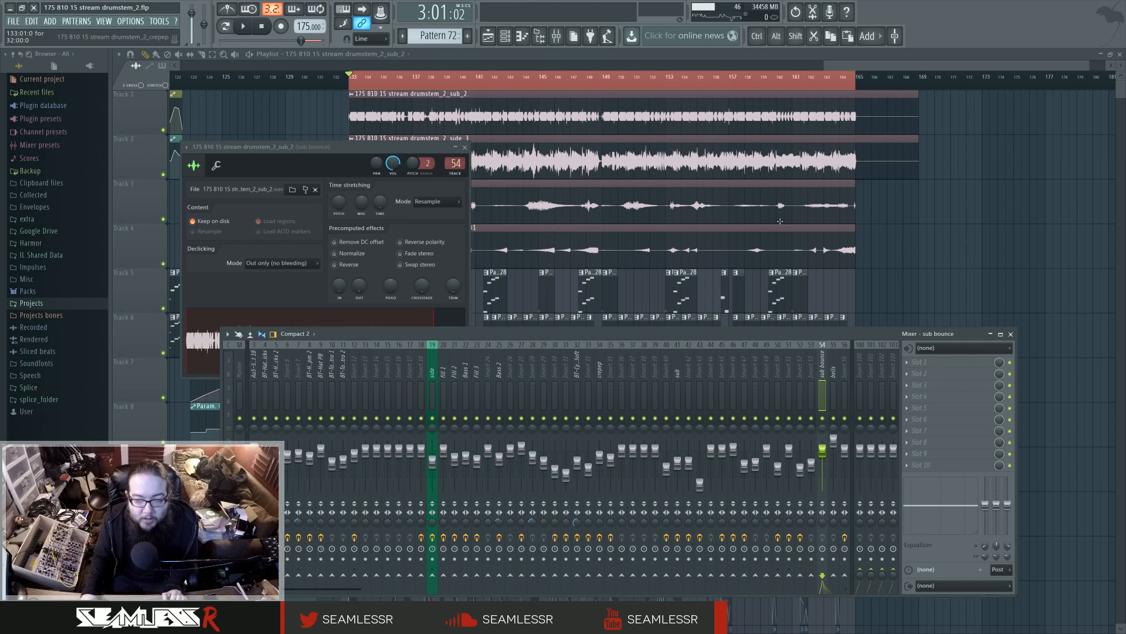
left_click(780, 222)
Play the second drop from bar 133 with the rendered stems, and bring up the side track's effects in the mixer.
key("space")
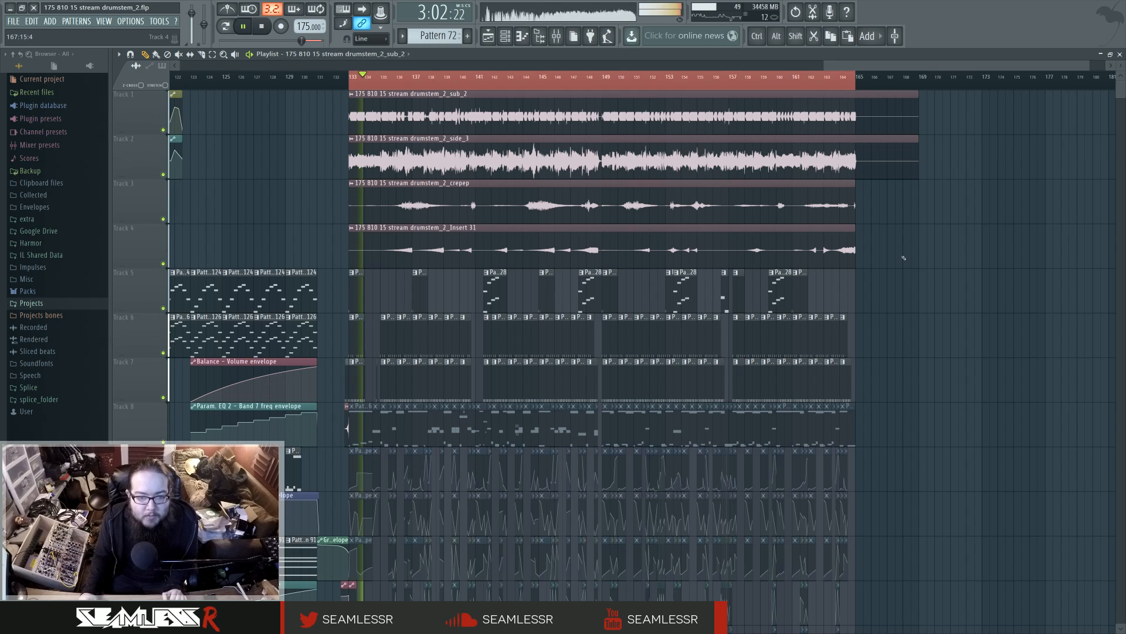
key("F9")
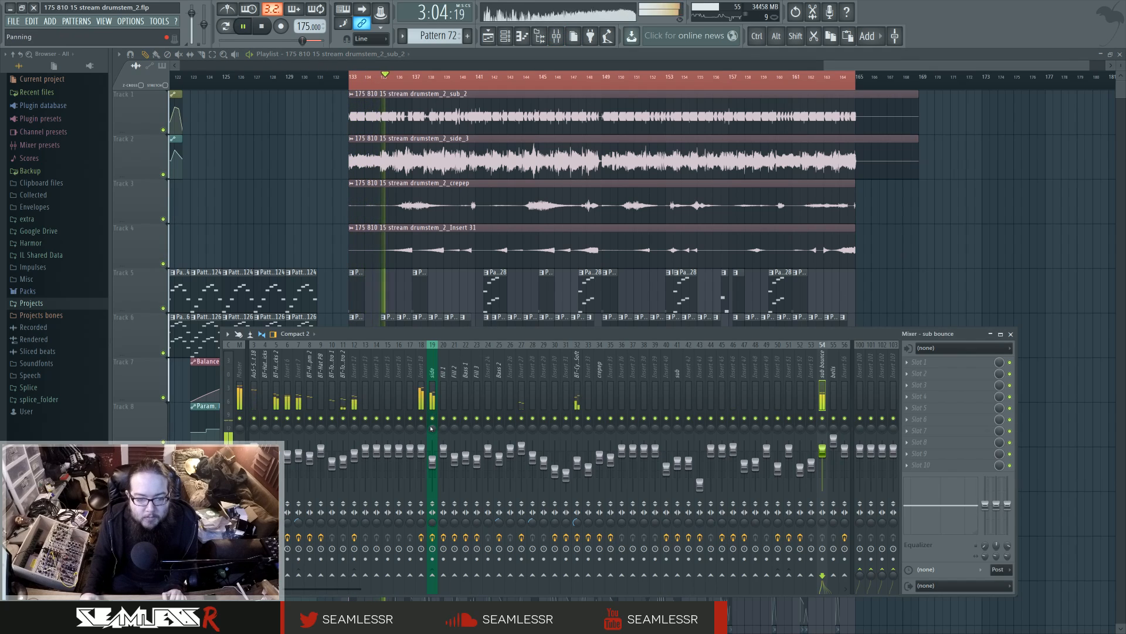
left_click(433, 387)
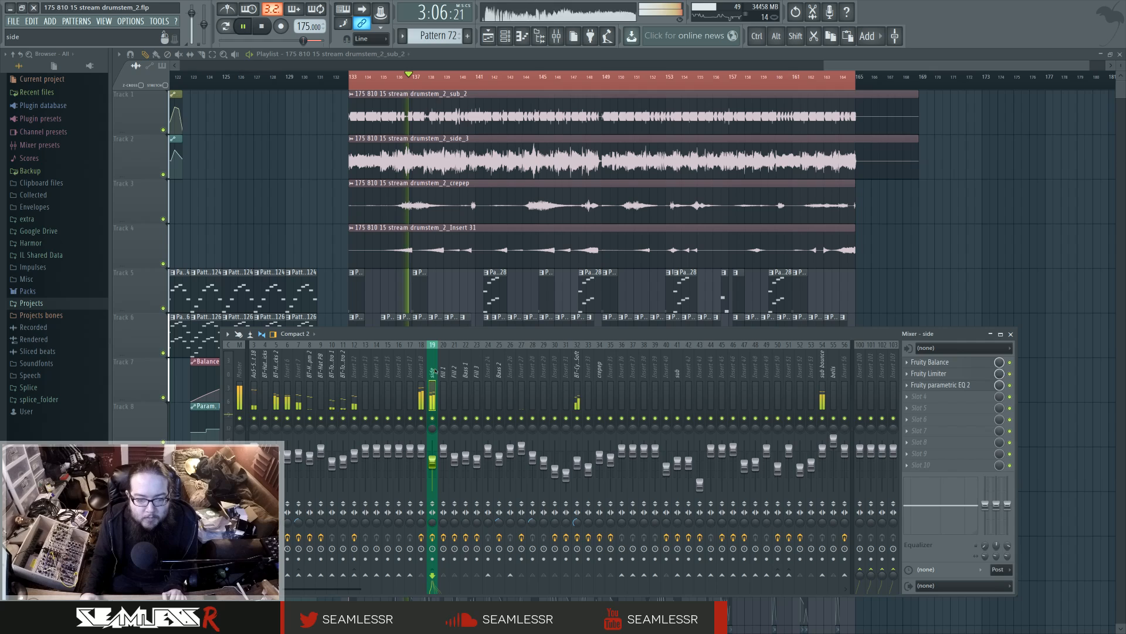
Toggle Fruity parametric EQ 2 on the side mixer track, and compare playback of the first drop with the second drop from bar 133.
left_click(1010, 385)
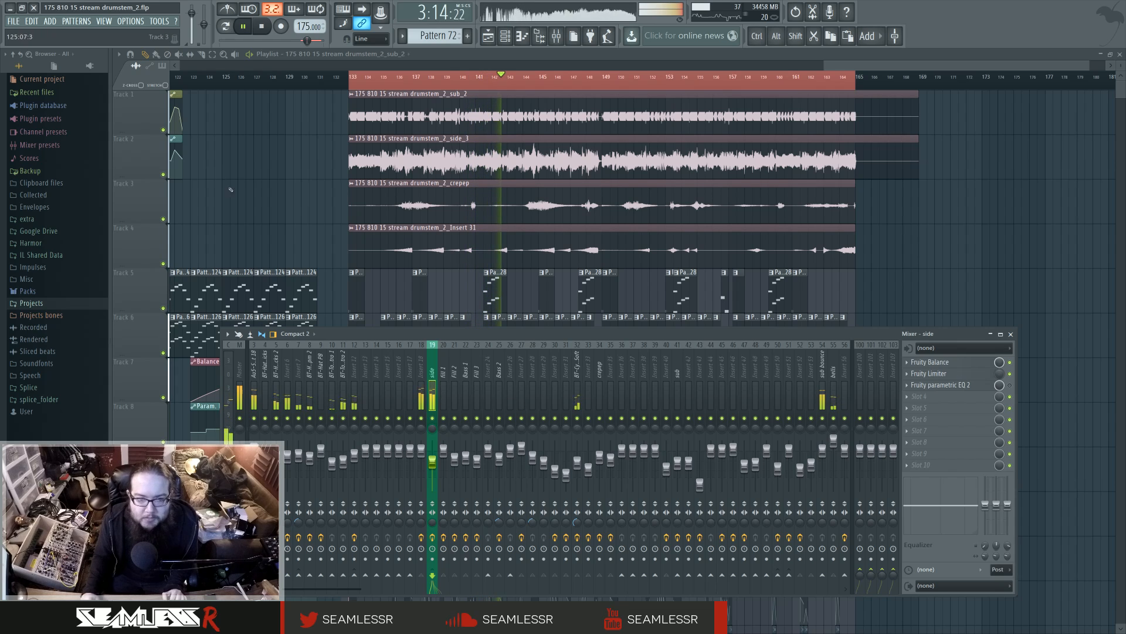
key("F9")
left_click_drag(287, 196, 769, 258)
scroll(769, 258, "down", 3)
left_click_drag(529, 240, 760, 232)
left_click(360, 83)
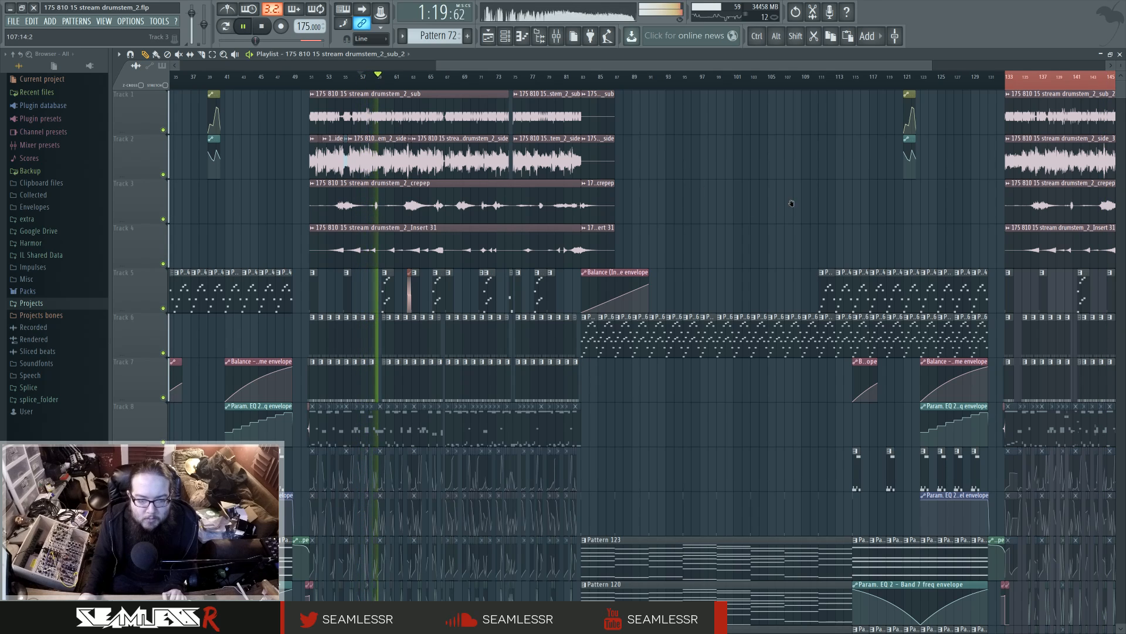
left_click_drag(791, 203, 583, 216)
left_click(798, 87)
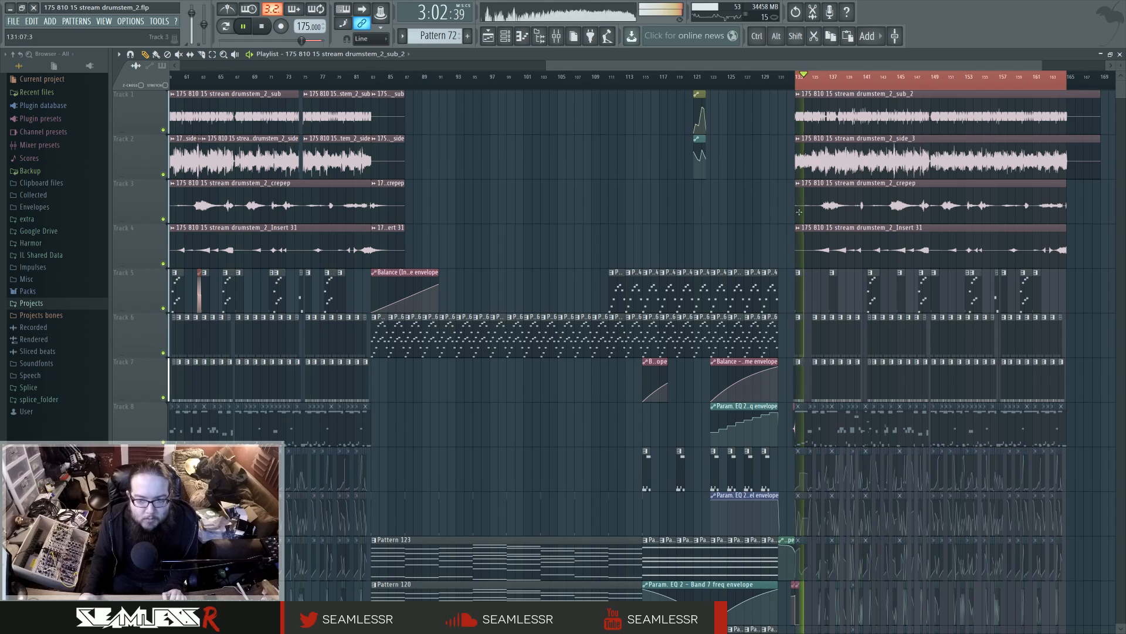
Make the Track 7 pattern clip at bar 133 unique, and thin its BT-Hat 2 Ticks 2 hits to steps 1, 5, 9 and 13.
scroll(843, 362, "up", 3)
scroll(843, 362, "up", 4)
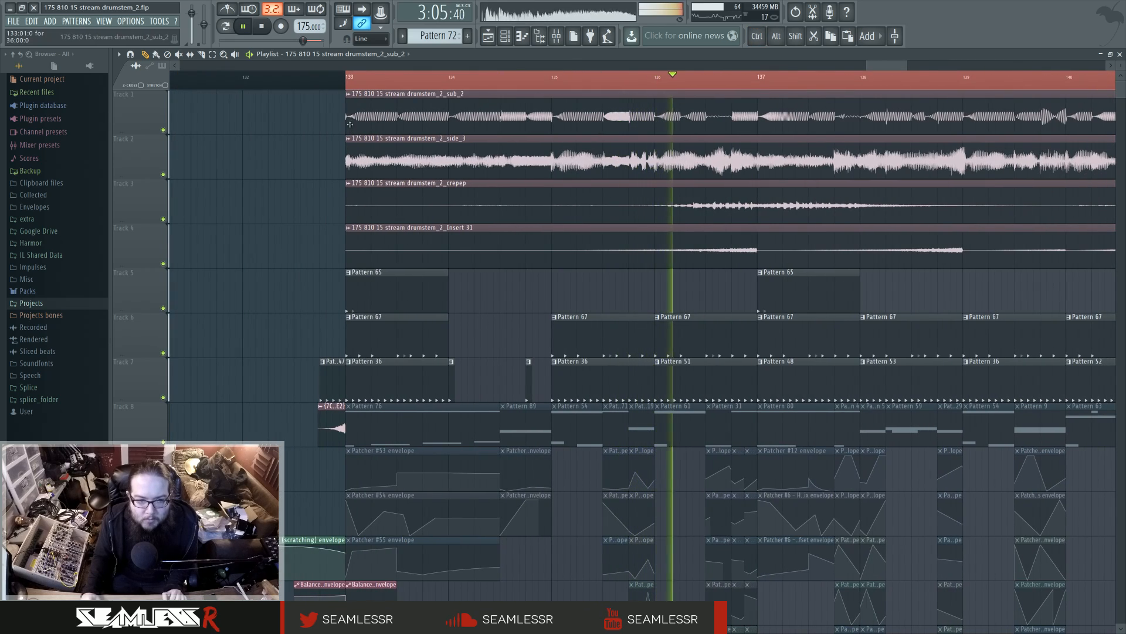
key("space")
key("space")
key("space")
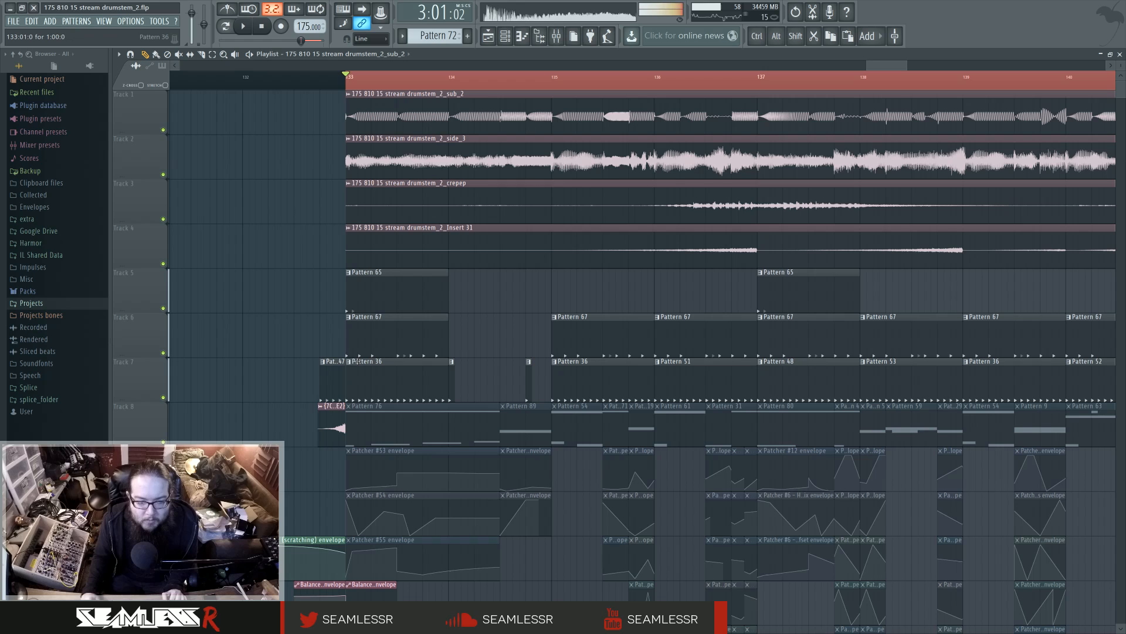
right_click(349, 364)
left_click(375, 420)
left_click(505, 41)
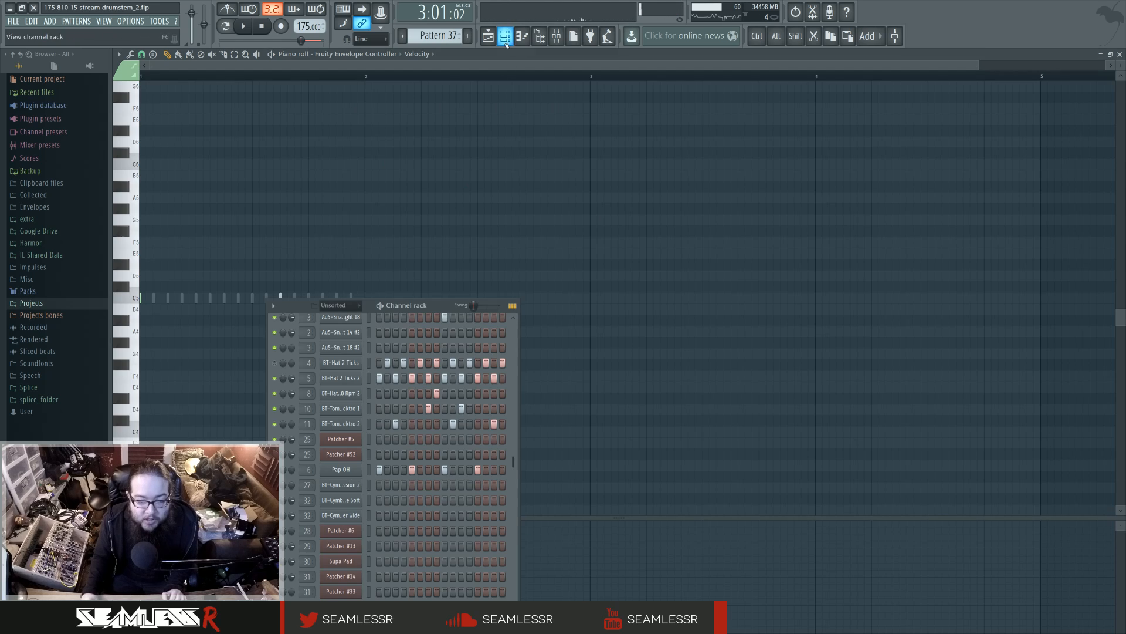
scroll(372, 446, "up", 3)
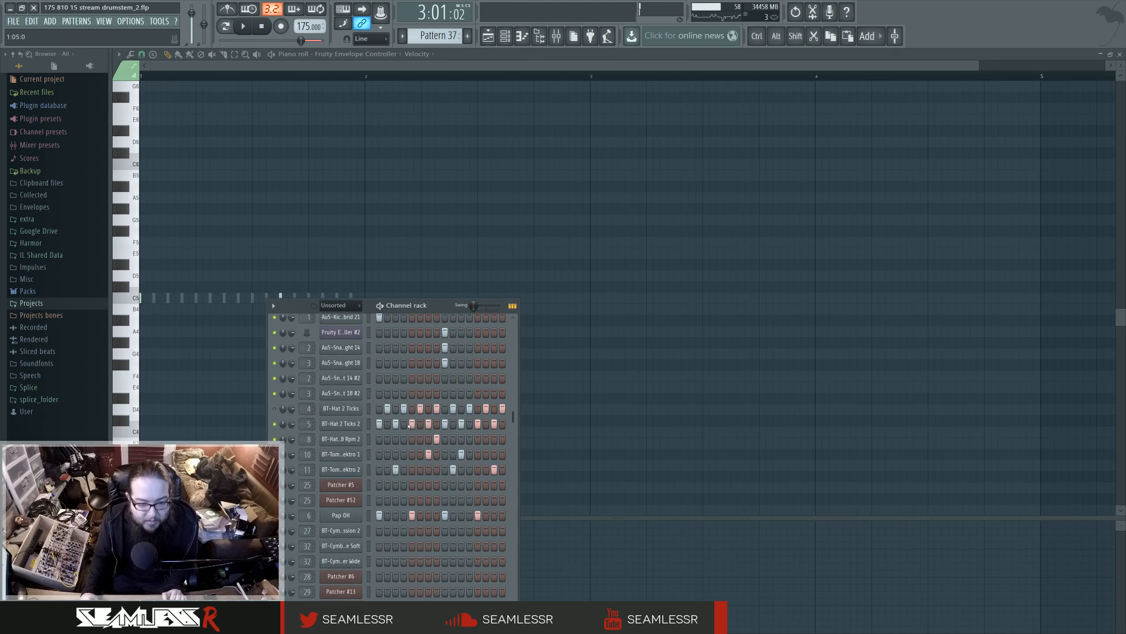
key("space")
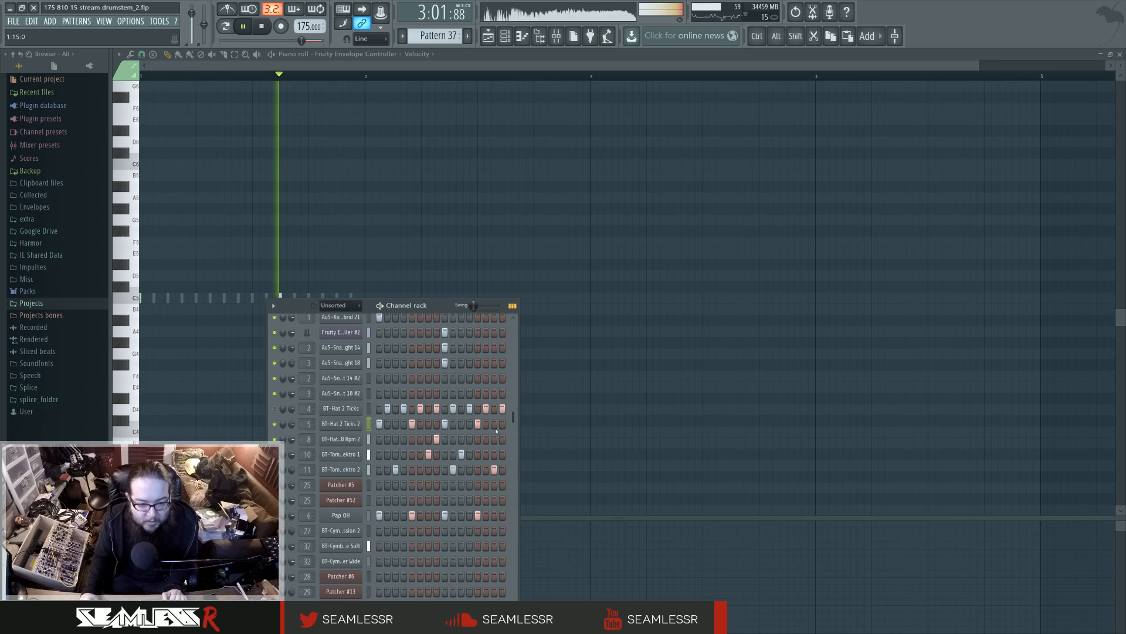
Delete the Track 6 pattern clip at bar 133, and replay the start of the second drop.
key("F5")
key("space")
right_click(421, 336)
key("space")
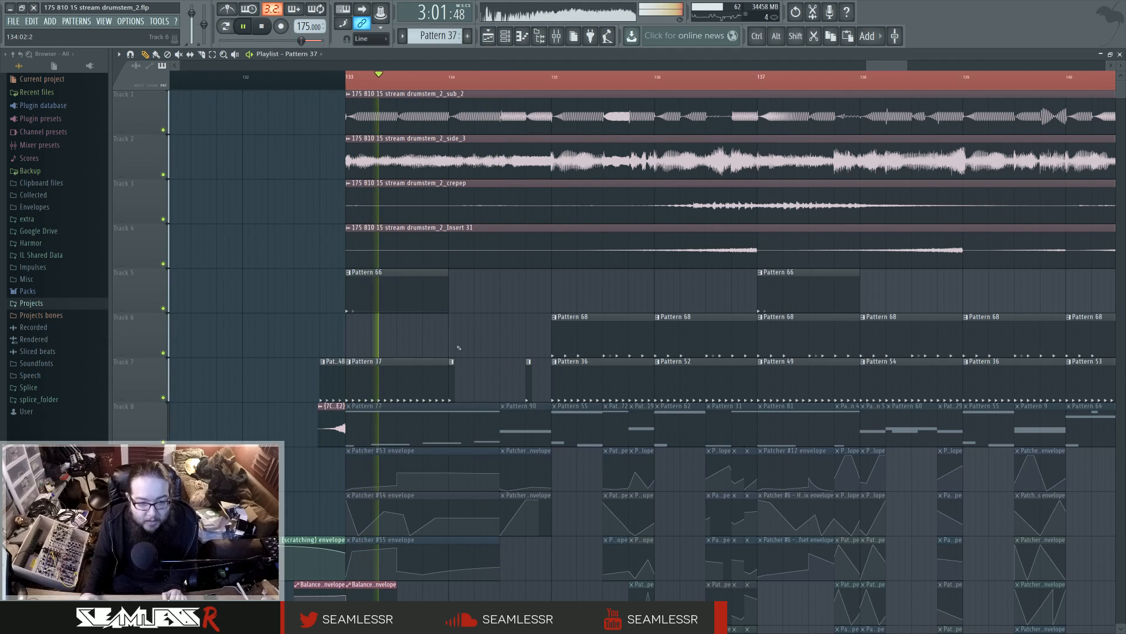
key("space")
key("space")
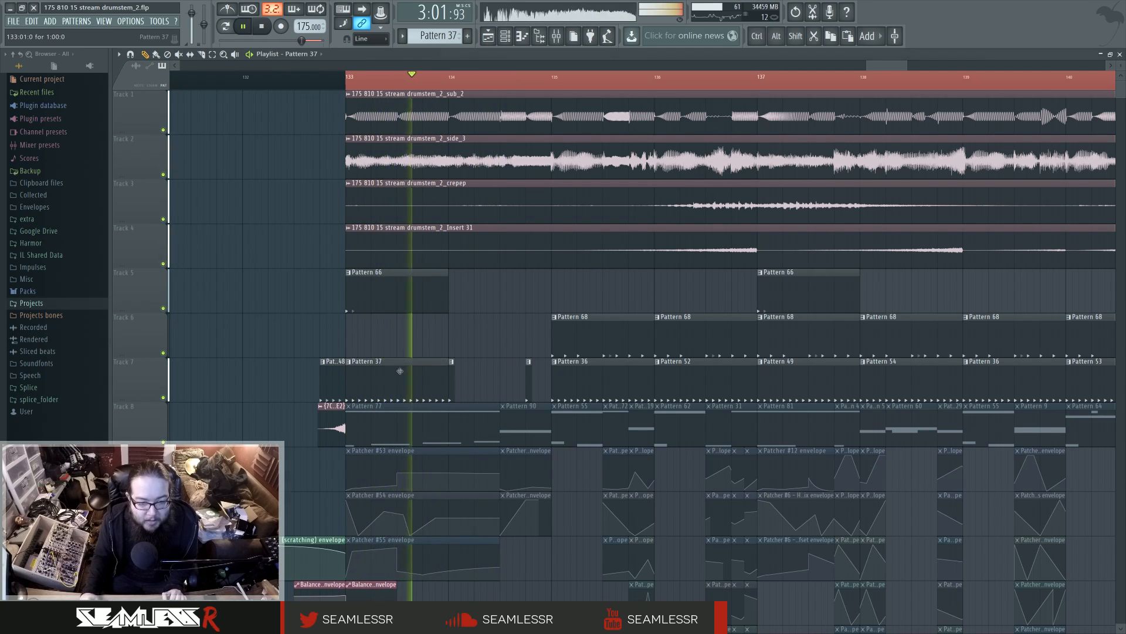
Return to Pattern 37's channels and check the sampler settings of BT-Tom Elektro 2 and BT-Tom Elektro 1.
key("F7")
key("F6")
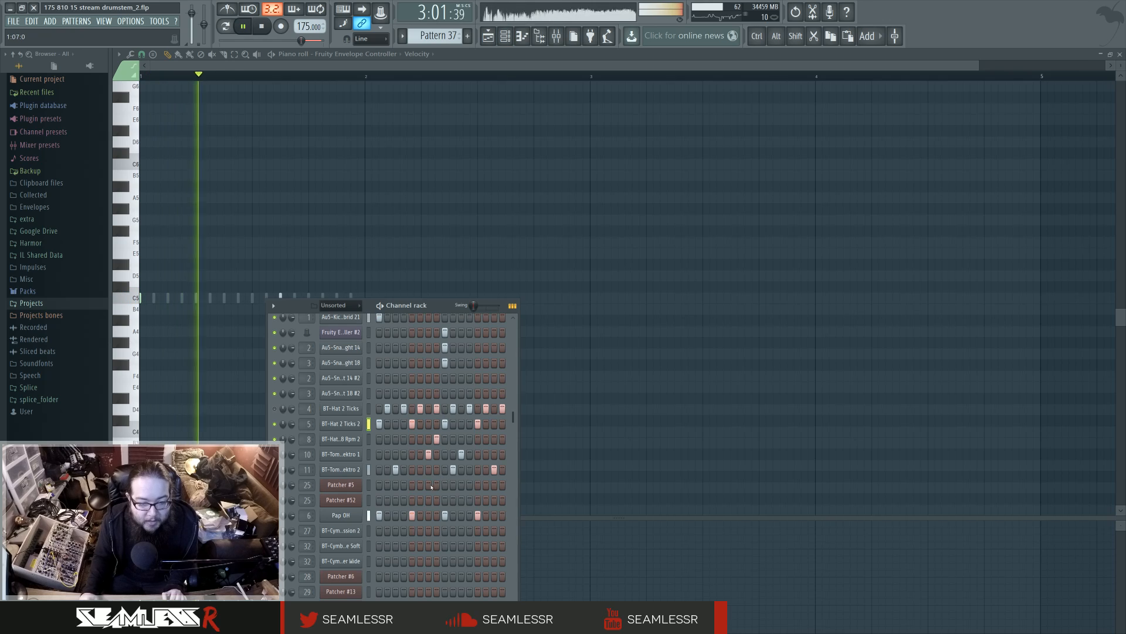
key("space")
left_click(345, 471)
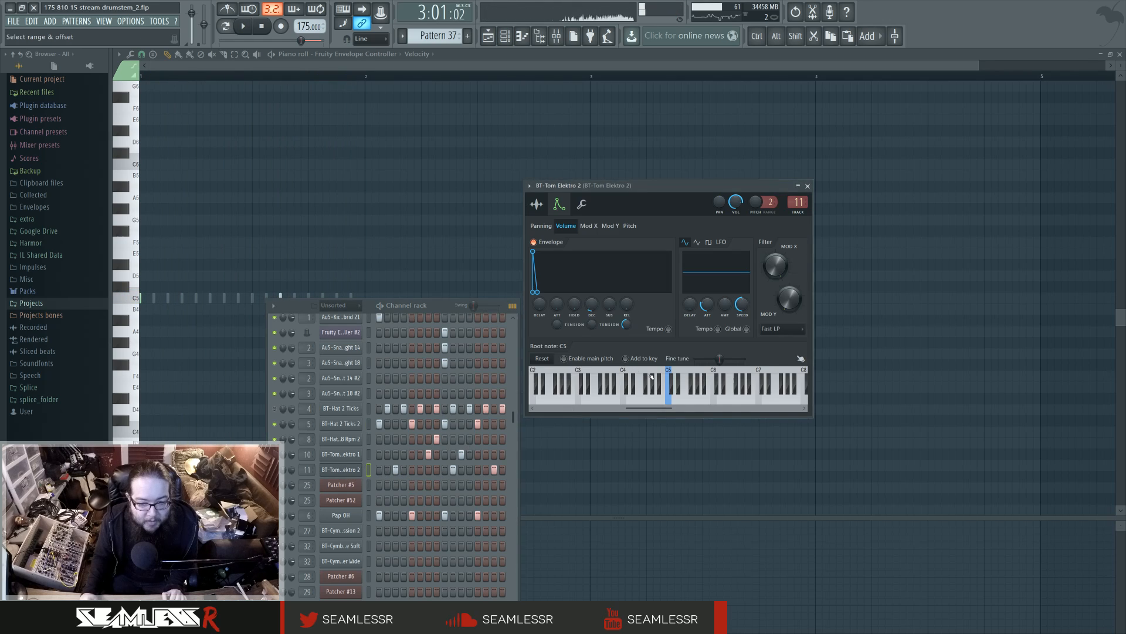
left_click(351, 455)
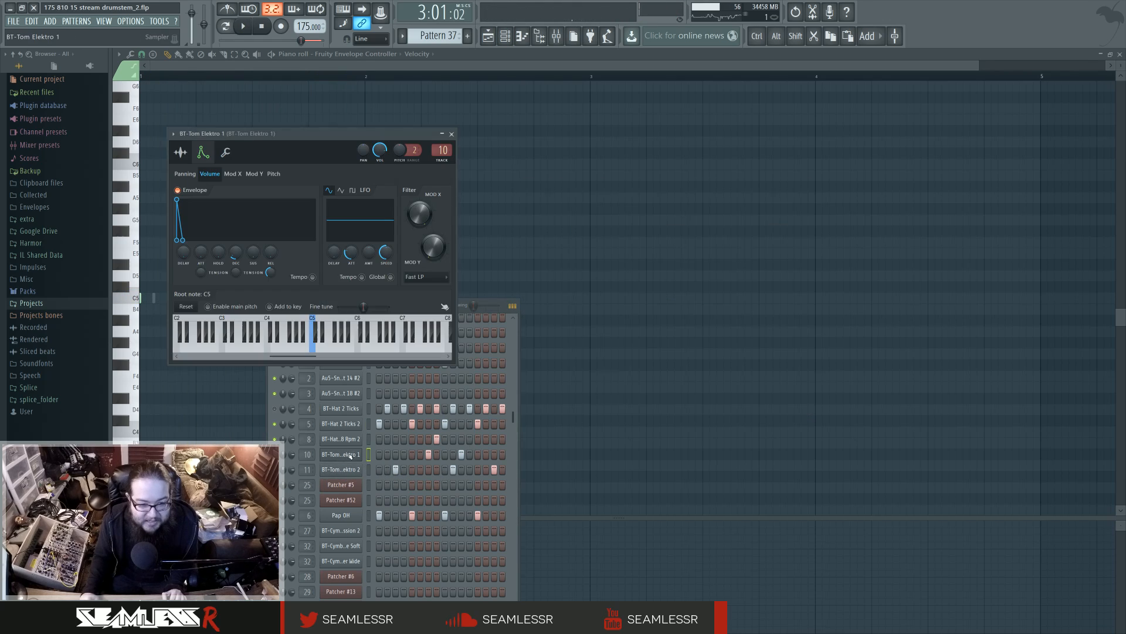
left_click(352, 456)
Reduce Pattern 37's Pap OH hits to steps 1 and 9 during playback, and return to the playlist.
scroll(402, 472, "up", 3)
scroll(402, 472, "down", 6)
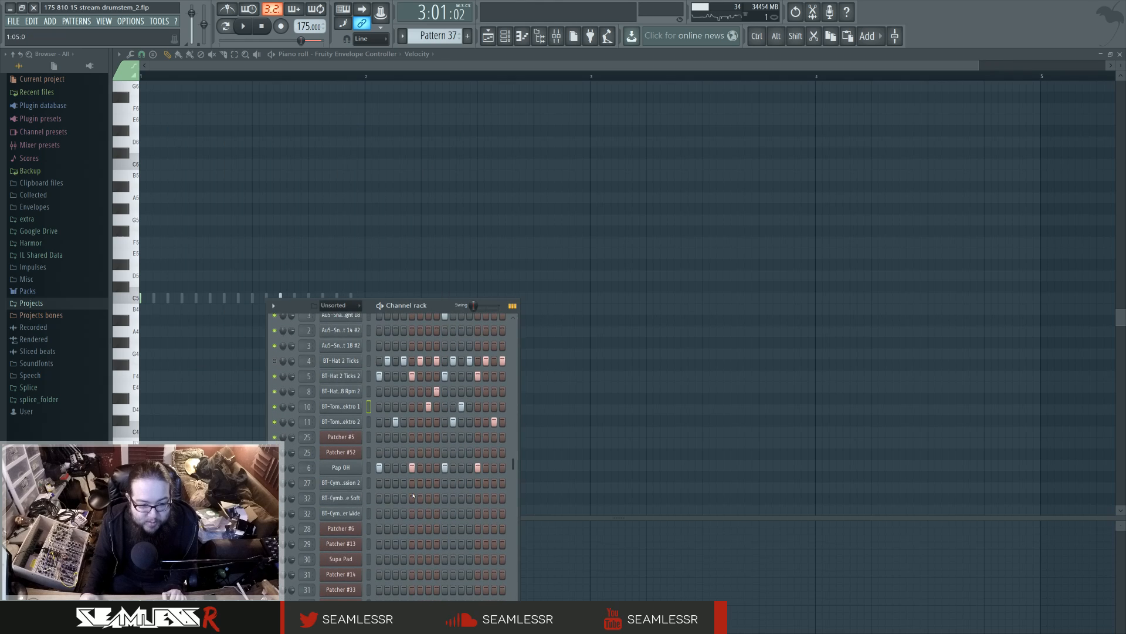
scroll(419, 494, "up", 3)
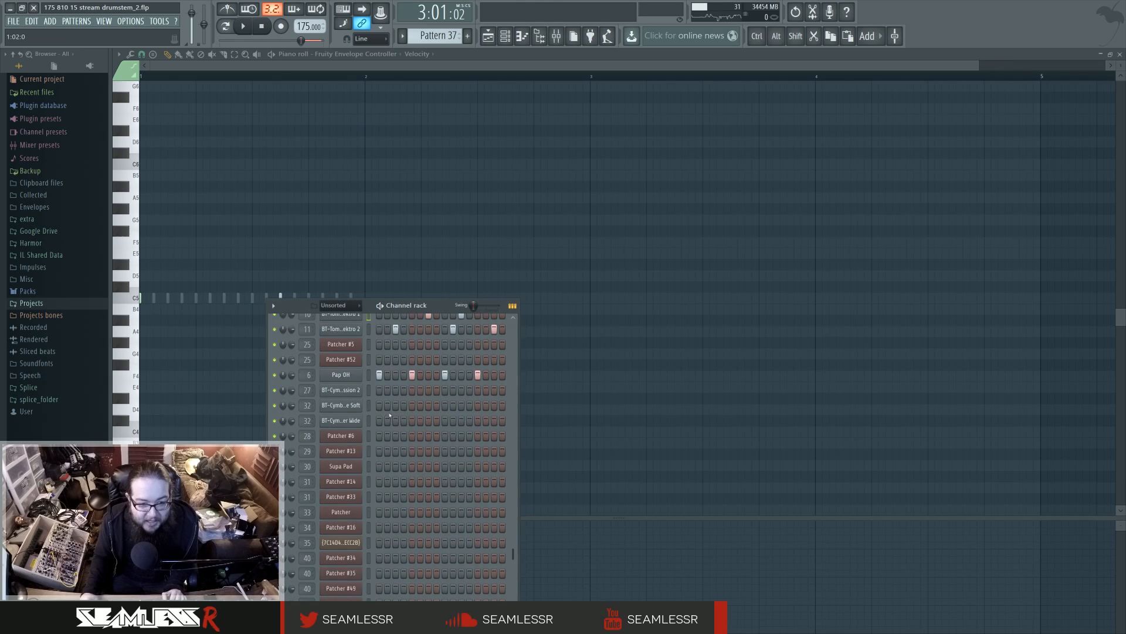
key("space")
scroll(484, 472, "up", 1)
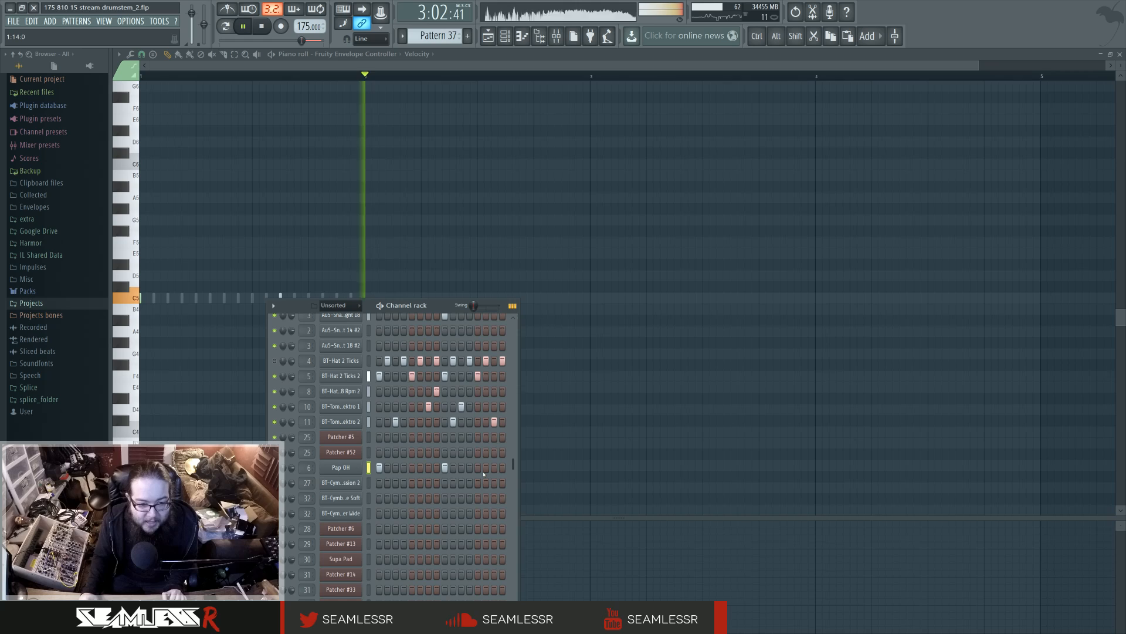
left_click(488, 37)
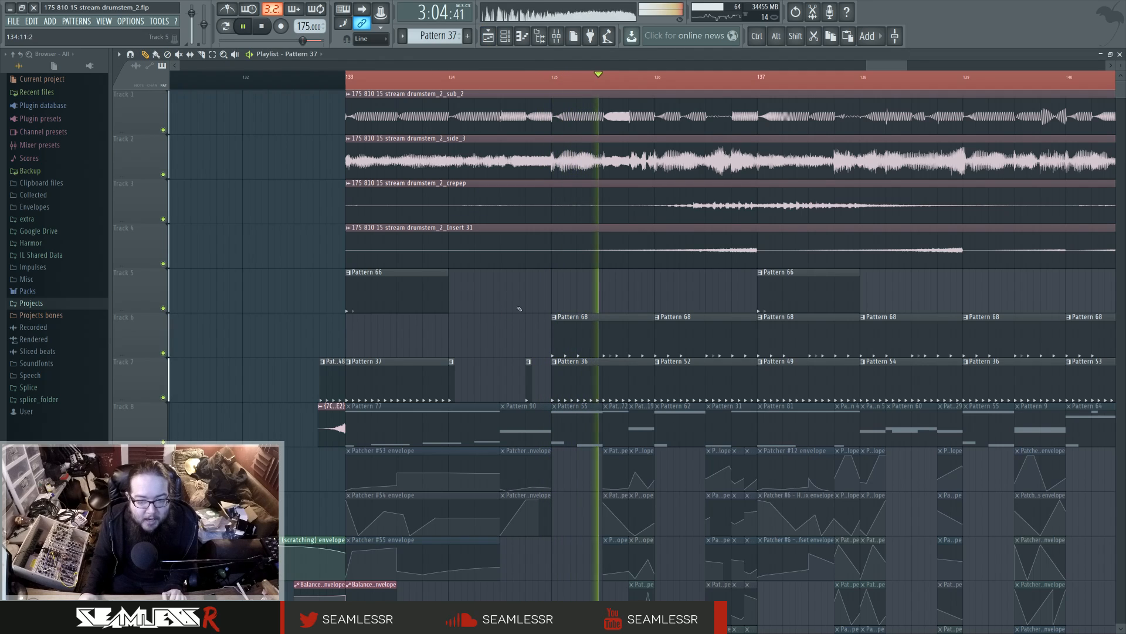
Audition the second drop's drums in the mixer, soloing and unsoloing the Au5 snare and kick tracks in turn.
scroll(465, 340, "down", 3)
scroll(504, 345, "down", 3)
scroll(504, 345, "up", 2)
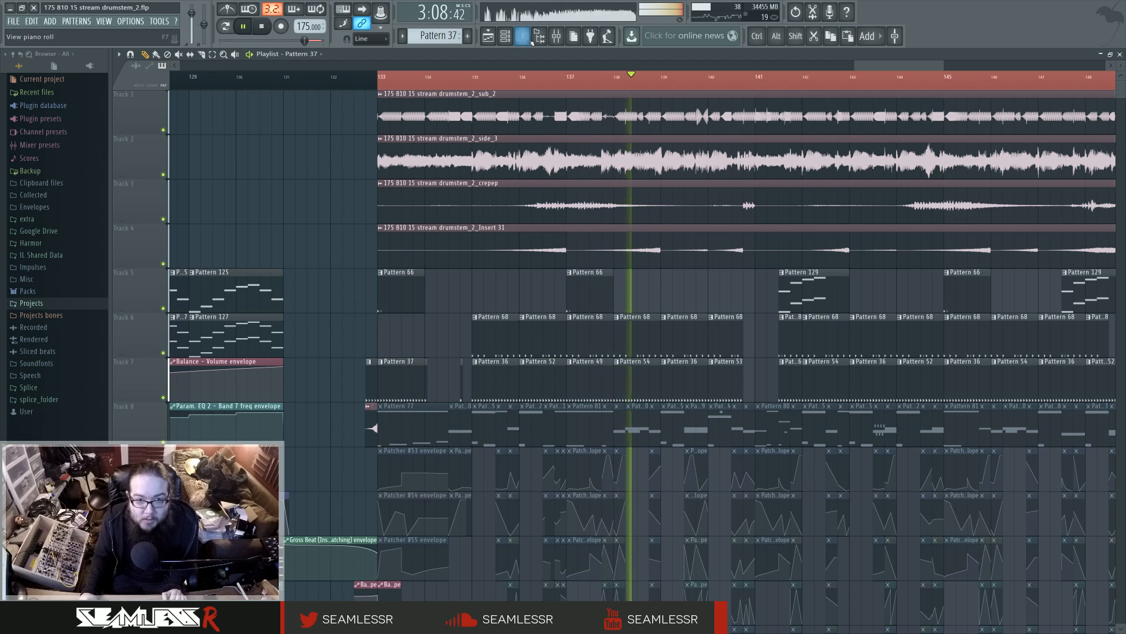
key("F9")
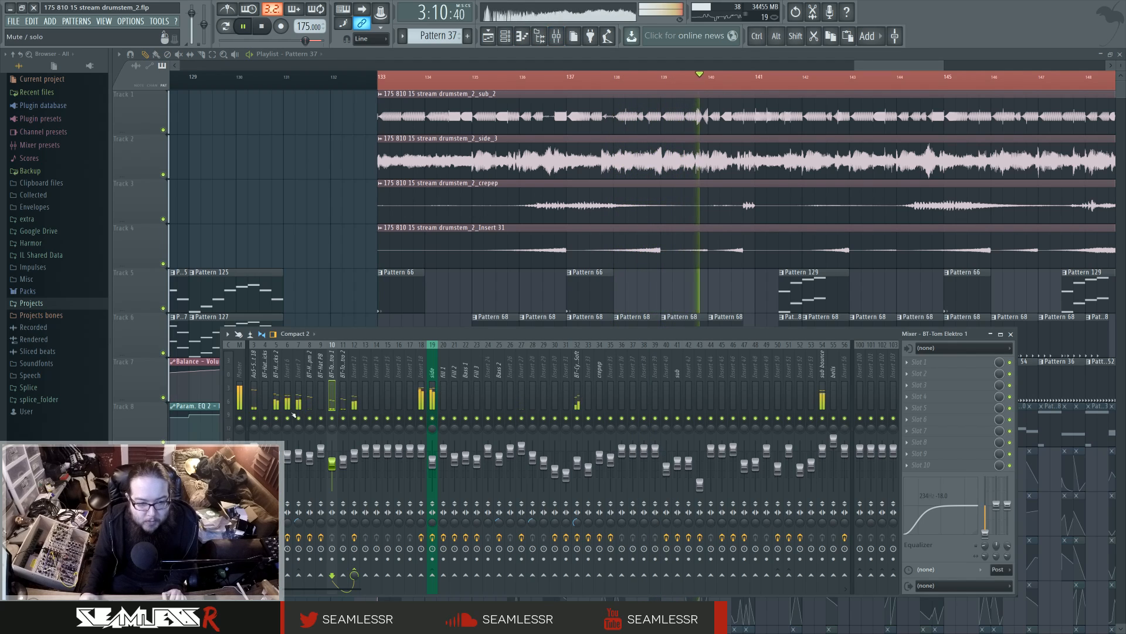
scroll(268, 410, "up", 2)
right_click(269, 417)
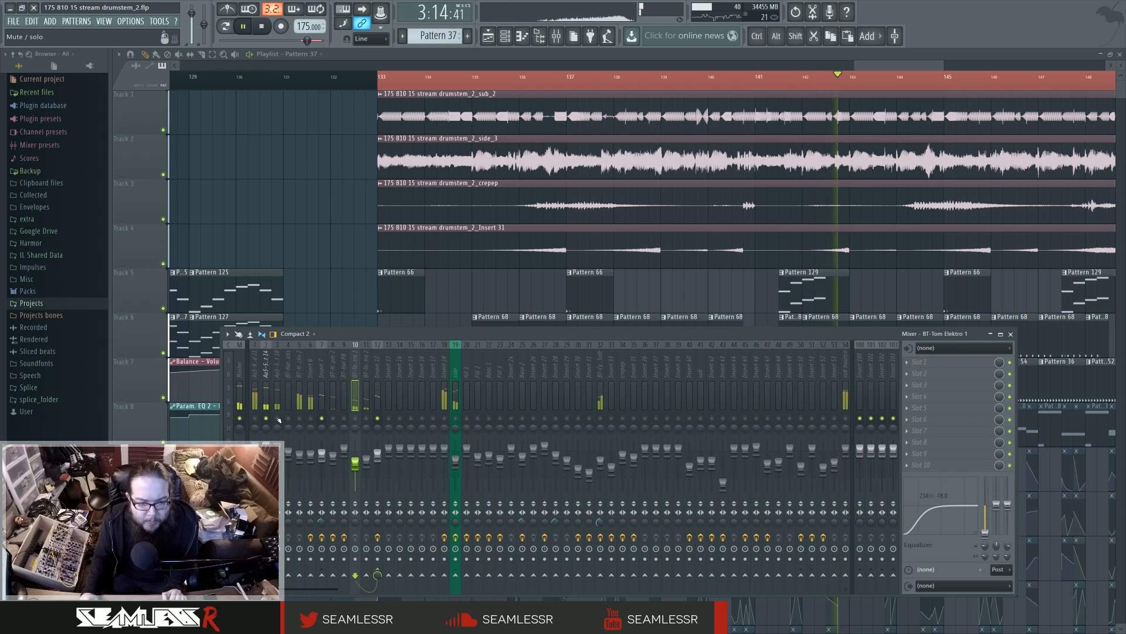
right_click(267, 418)
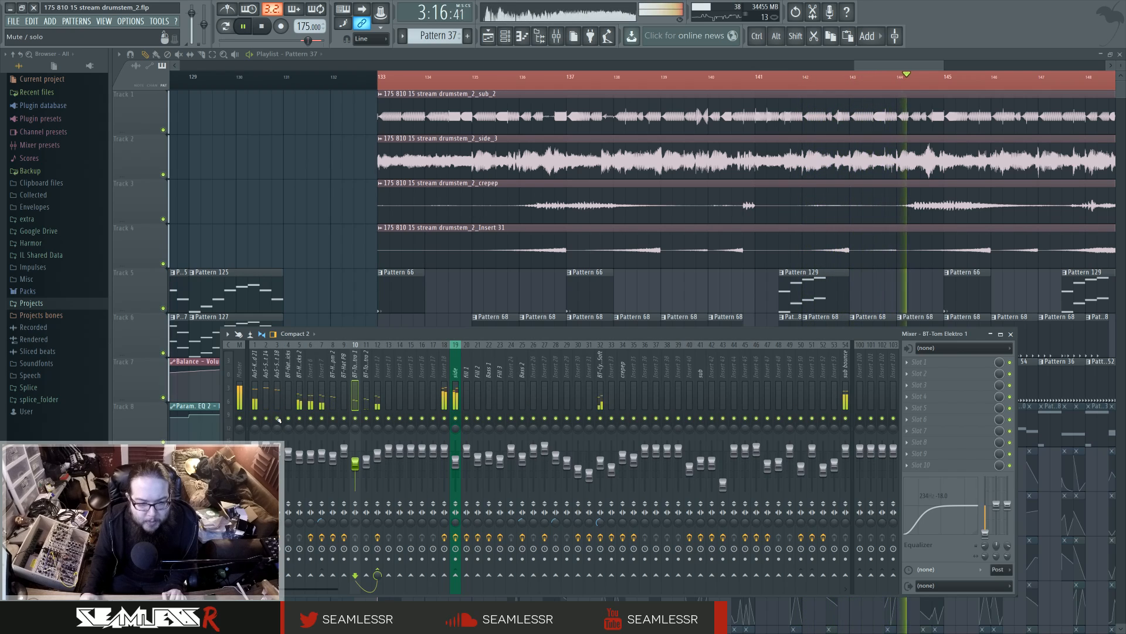
right_click(255, 418)
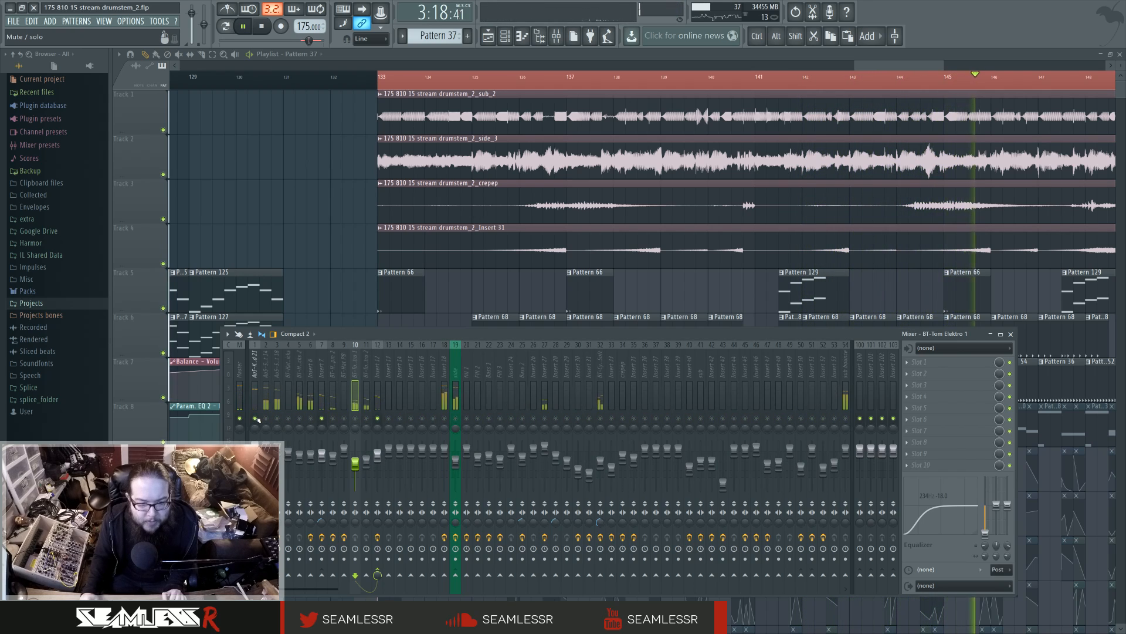
right_click(257, 418)
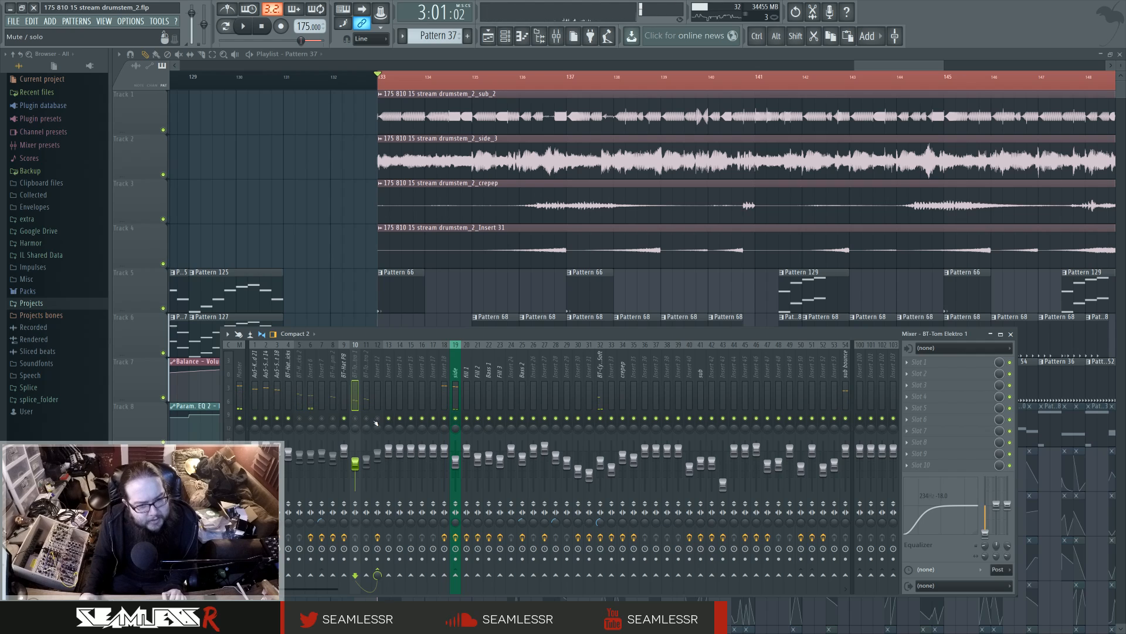
key("space")
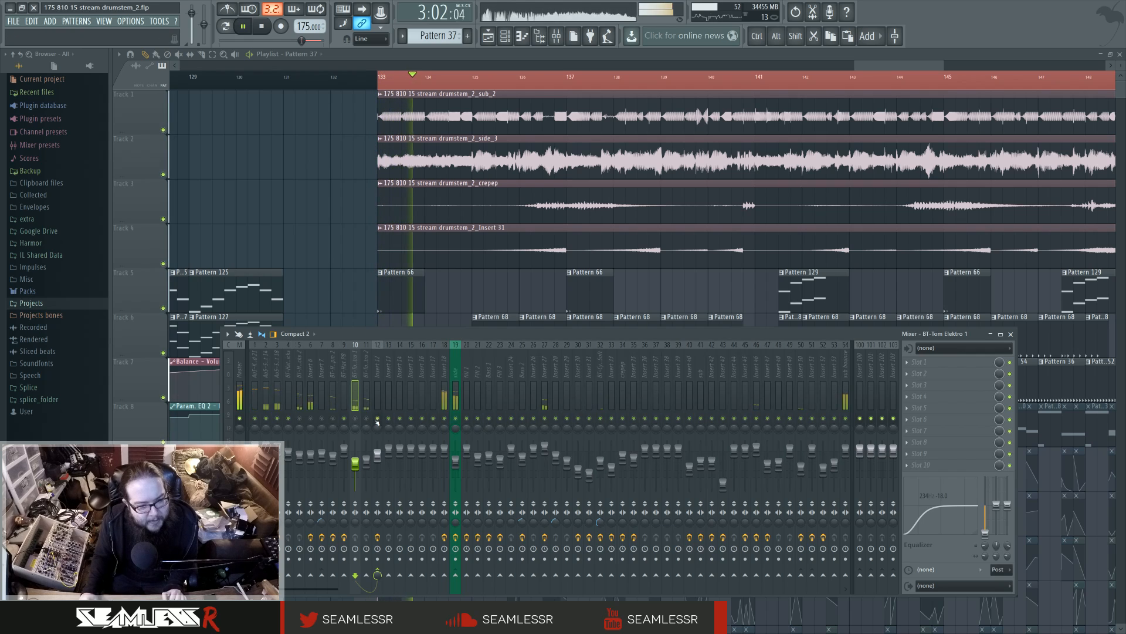
right_click(346, 226)
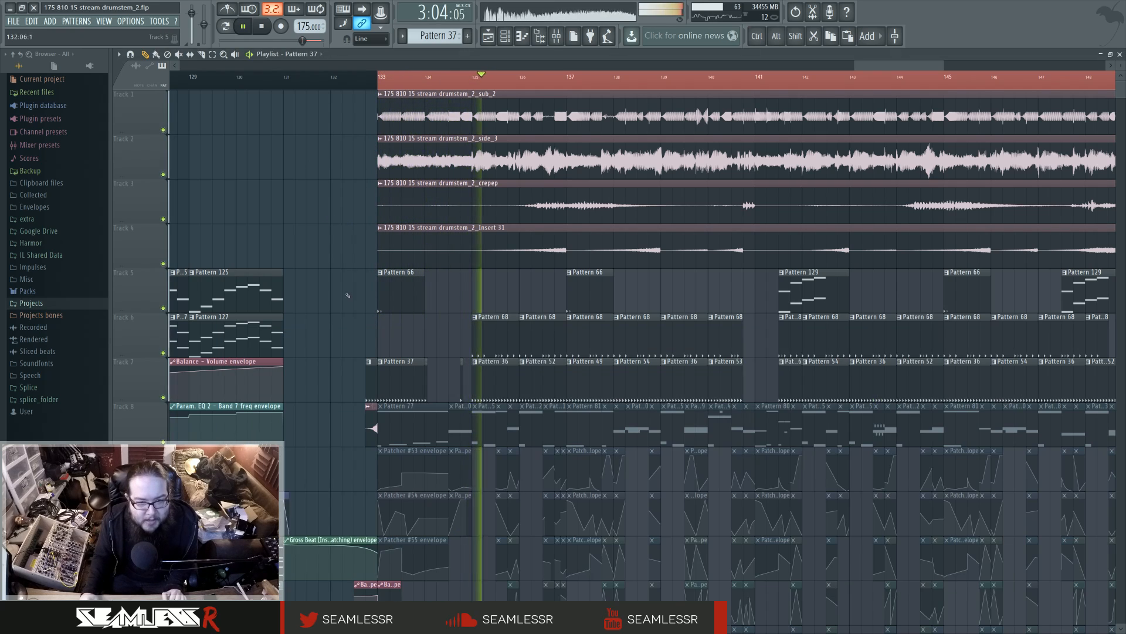
Copy the Pattern 110, Patcher envelope and Pattern 85 clips of bars 83 to 114 on Tracks 14 to 18 to bar 165.
scroll(497, 329, "down", 5)
left_click_drag(497, 331, 740, 299)
scroll(740, 299, "down", 3)
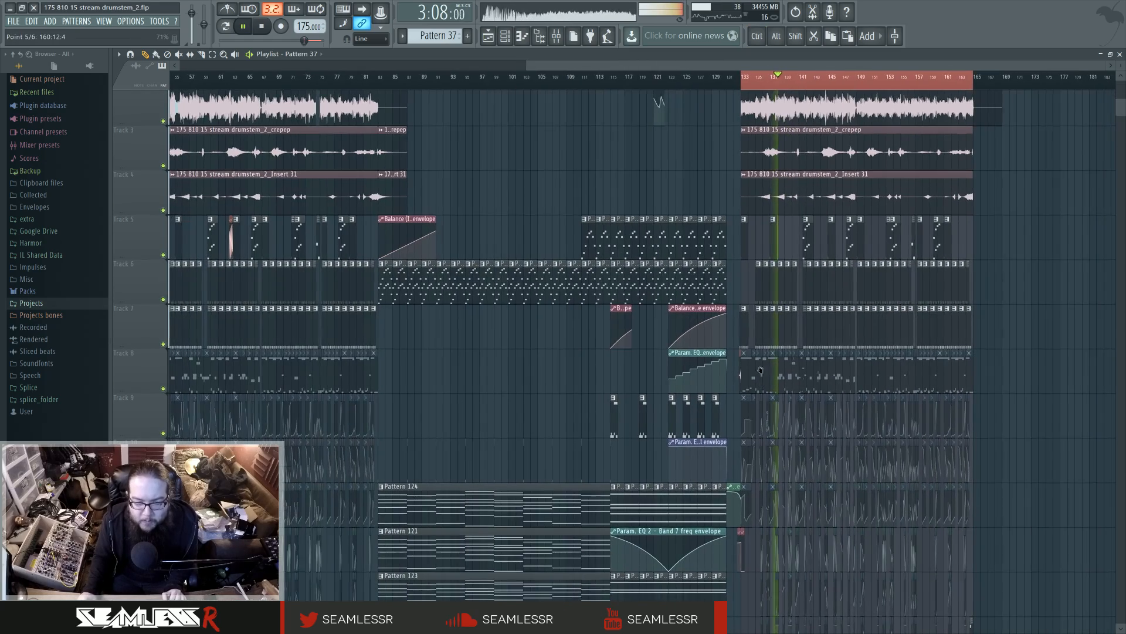
left_click_drag(769, 443, 717, 172)
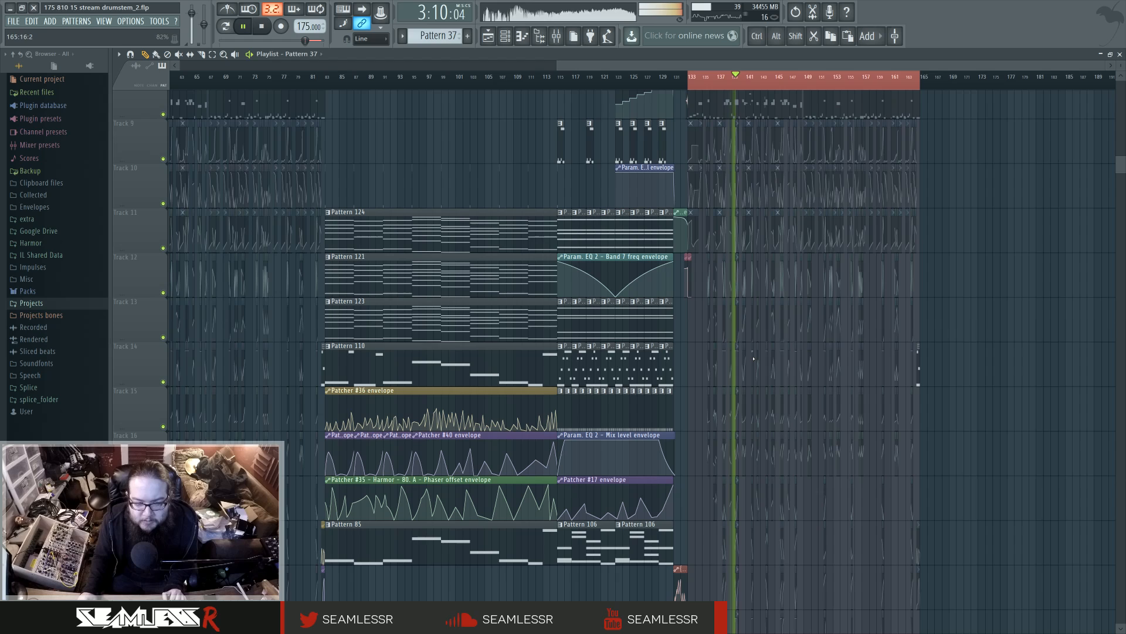
left_click_drag(453, 336, 452, 414)
scroll(340, 355, "down", 2)
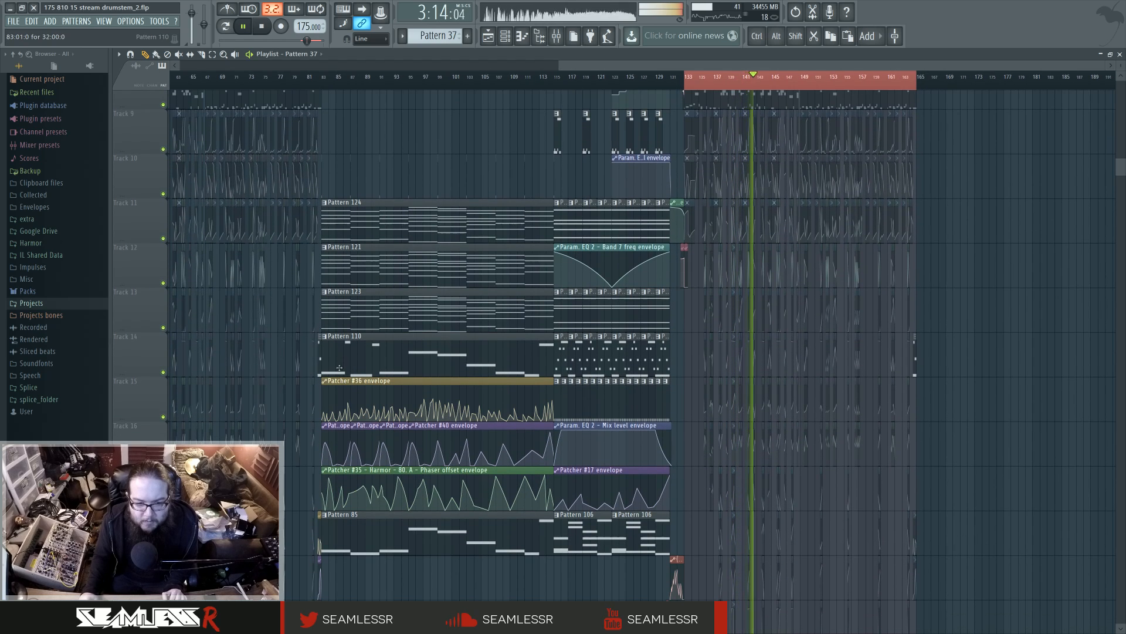
left_click_drag(332, 355, 543, 547)
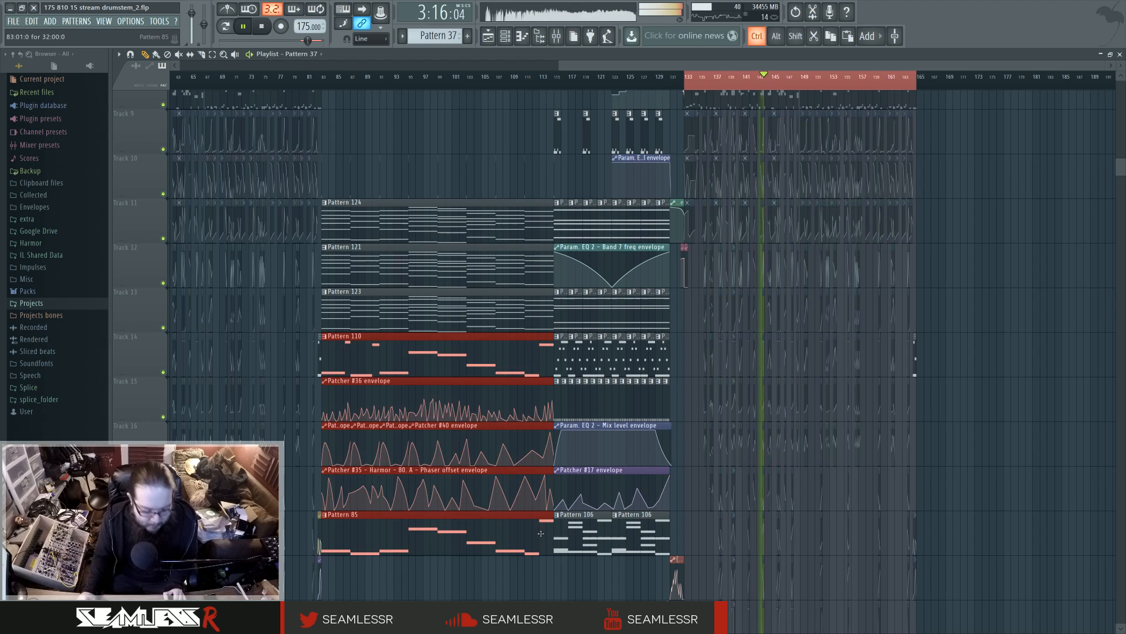
left_click_drag(354, 371, 947, 354)
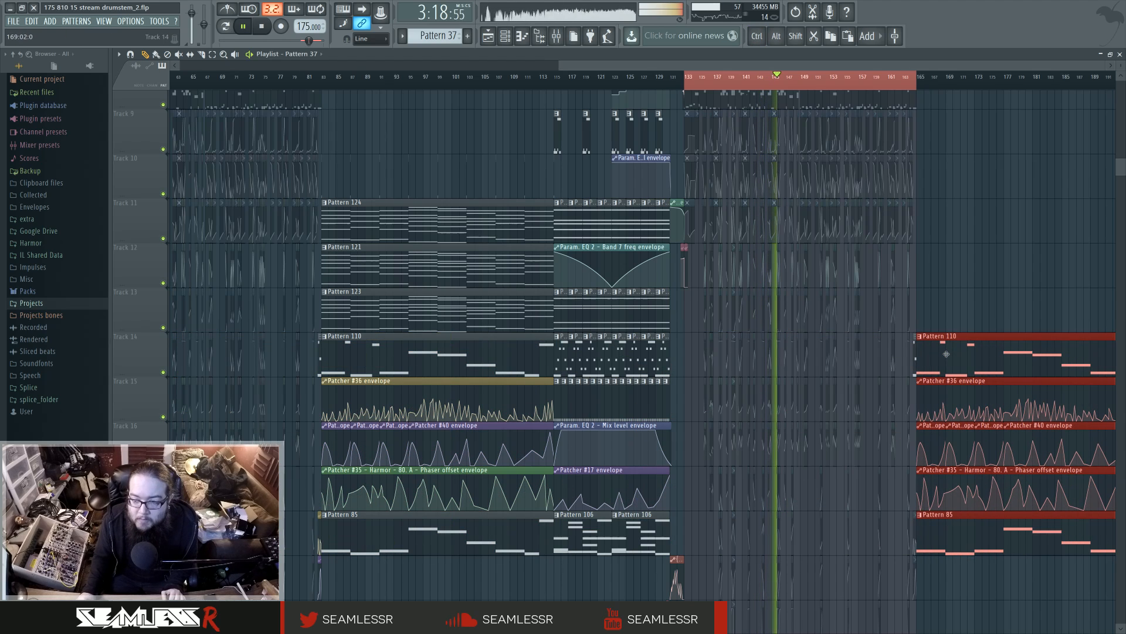
left_click(937, 313)
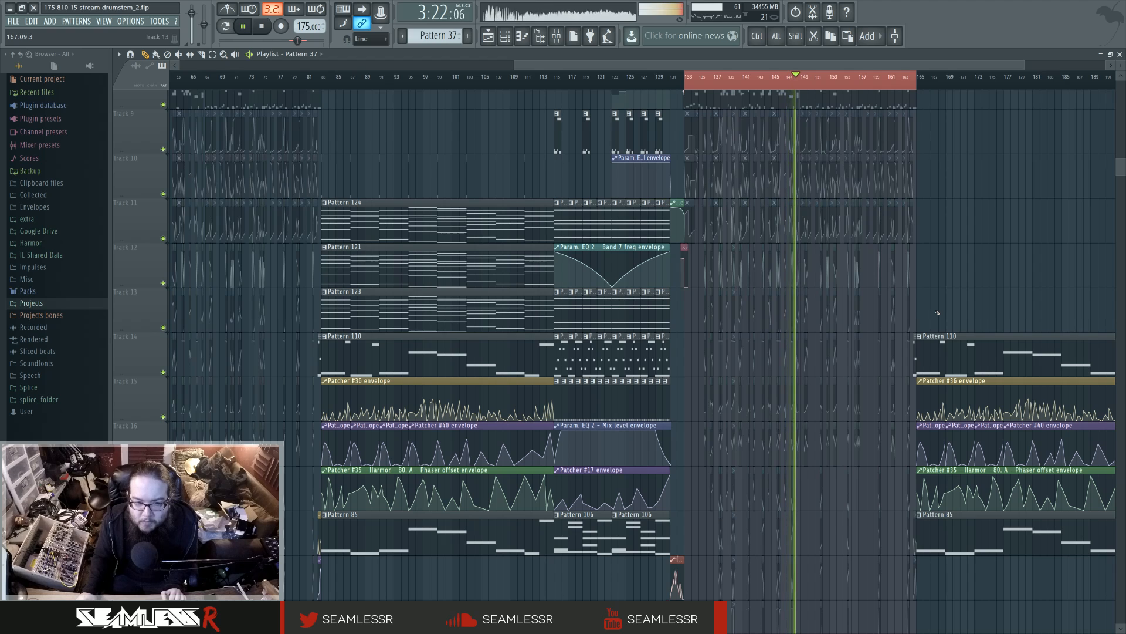
Clear the playlist's time selection over the second drop, and follow playback toward the copied clips at bar 165.
left_click(824, 78, "ctrl")
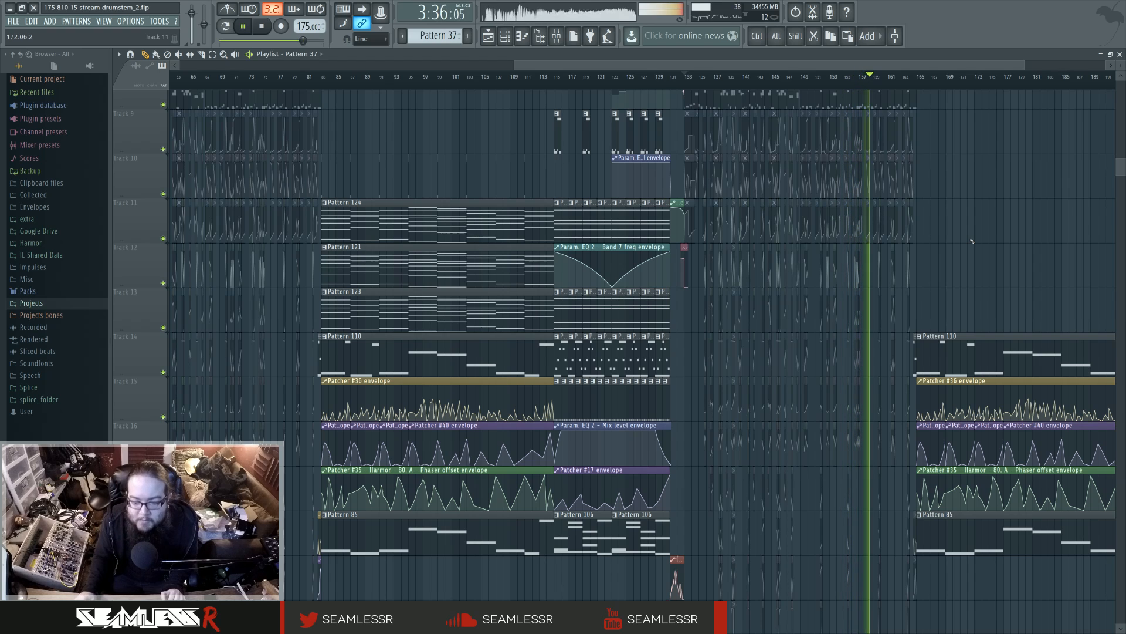
scroll(991, 268, "up", 1)
left_click_drag(988, 332, 723, 330)
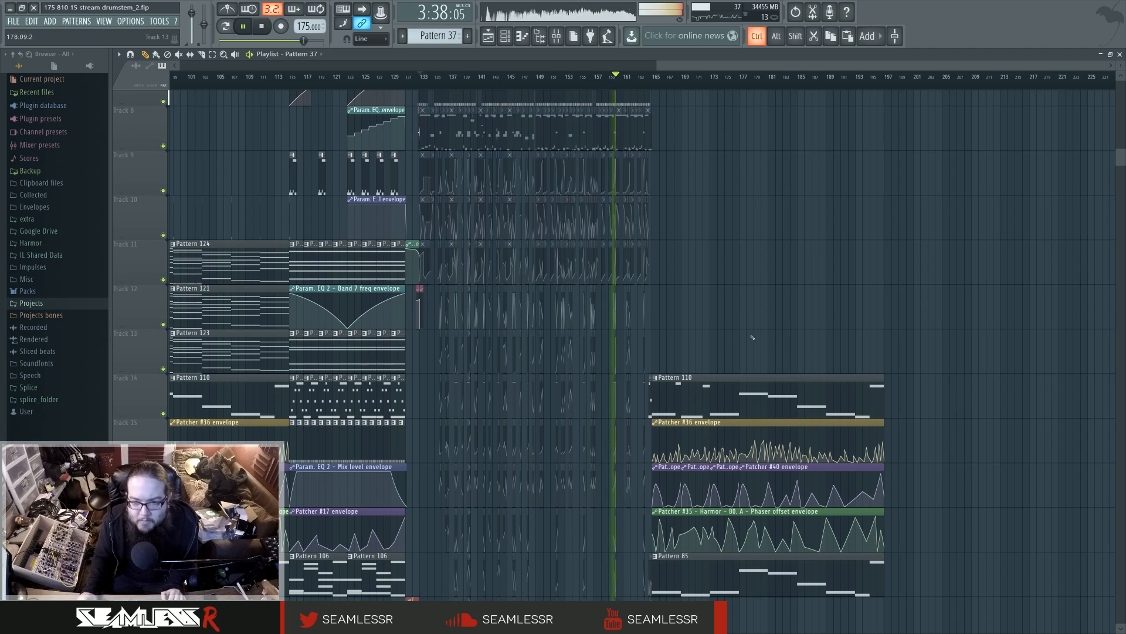
scroll(753, 338, "up", 5)
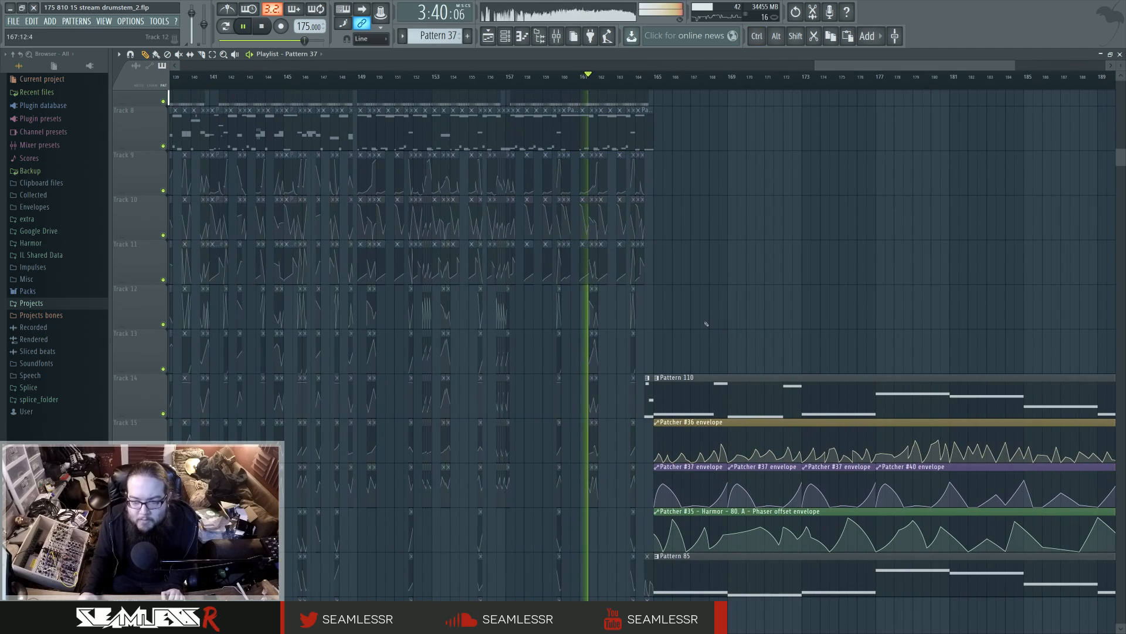
left_click_drag(736, 328, 577, 192)
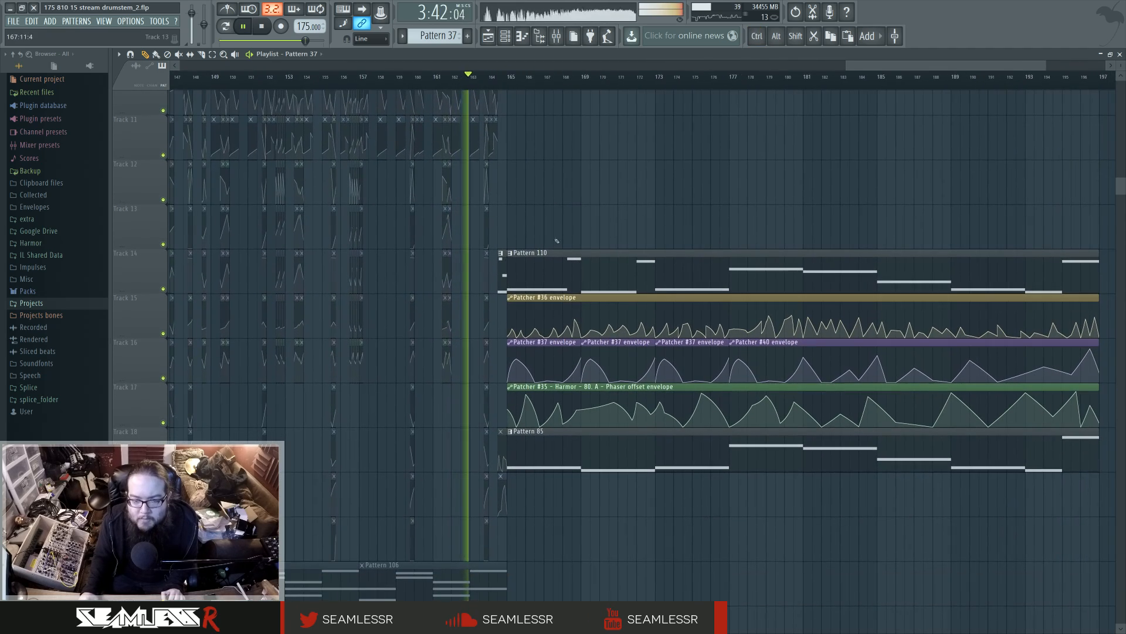
Trim the end of the crepep stem clip on Track 3 slightly before bar 165, and replay the transition.
scroll(578, 192, "up", 5)
scroll(529, 257, "down", 1)
scroll(525, 255, "up", 10)
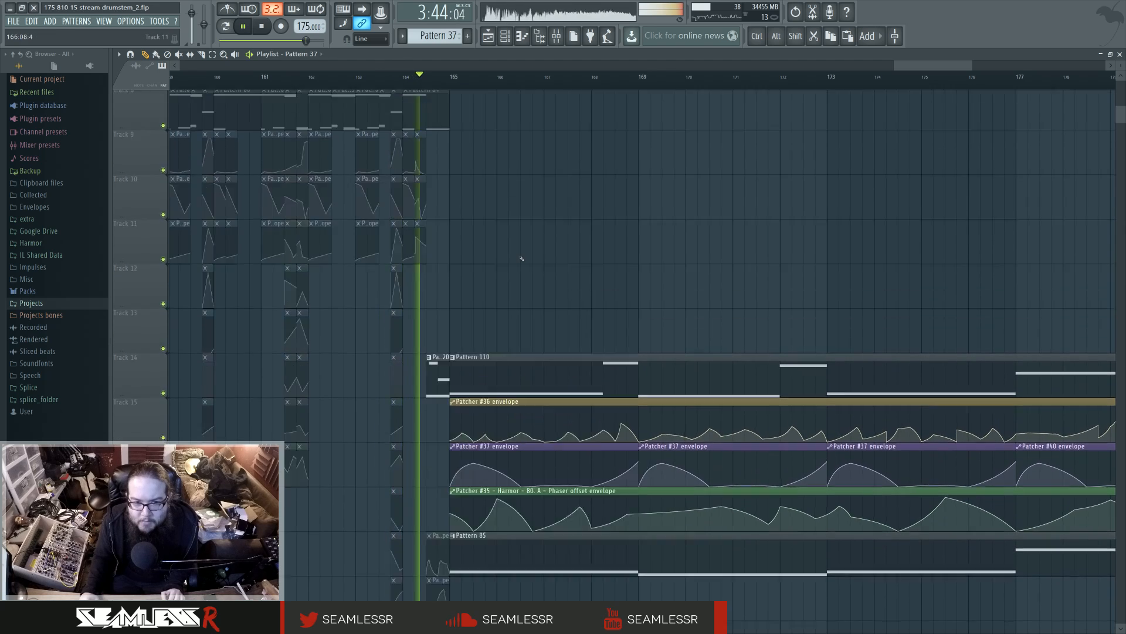
left_click_drag(605, 219, 659, 335)
key("space")
scroll(658, 334, "down", 5)
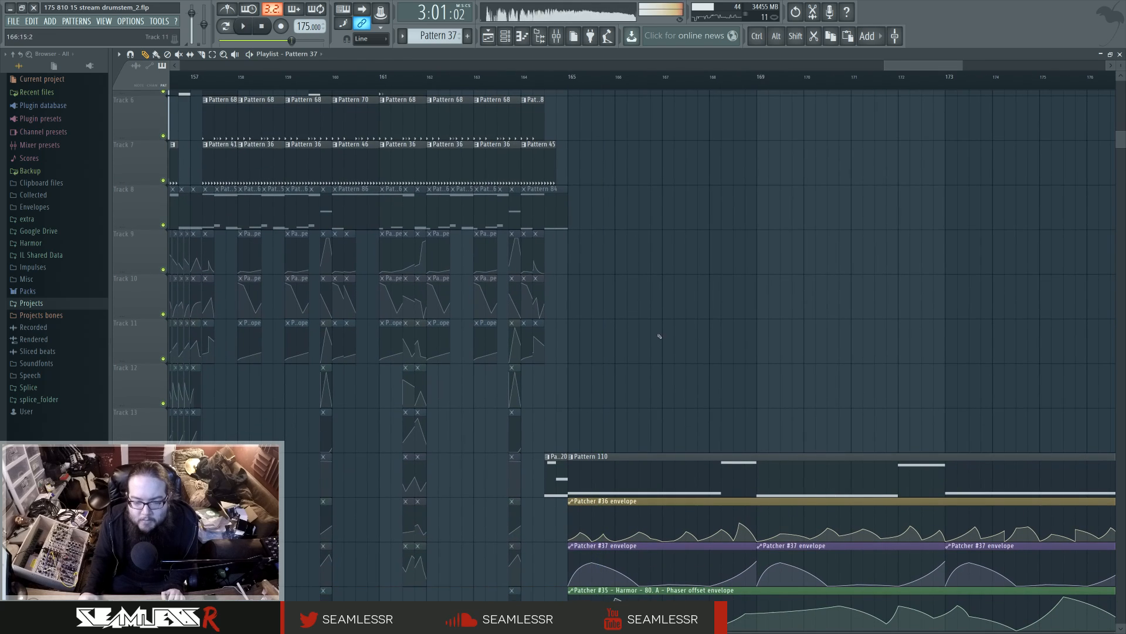
scroll(612, 307, "up", 5)
scroll(547, 203, "up", 4)
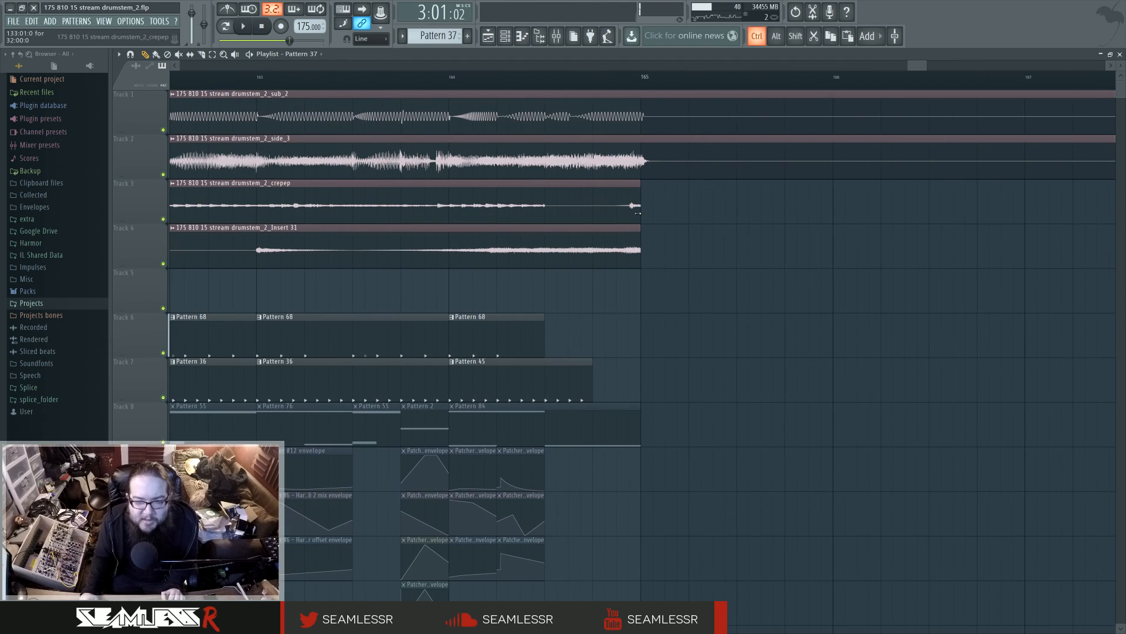
mouse_move(641, 206)
left_mouse_down()
mouse_move(990, 208)
mouse_move(635, 205)
left_mouse_up()
scroll(635, 205, "down", 4)
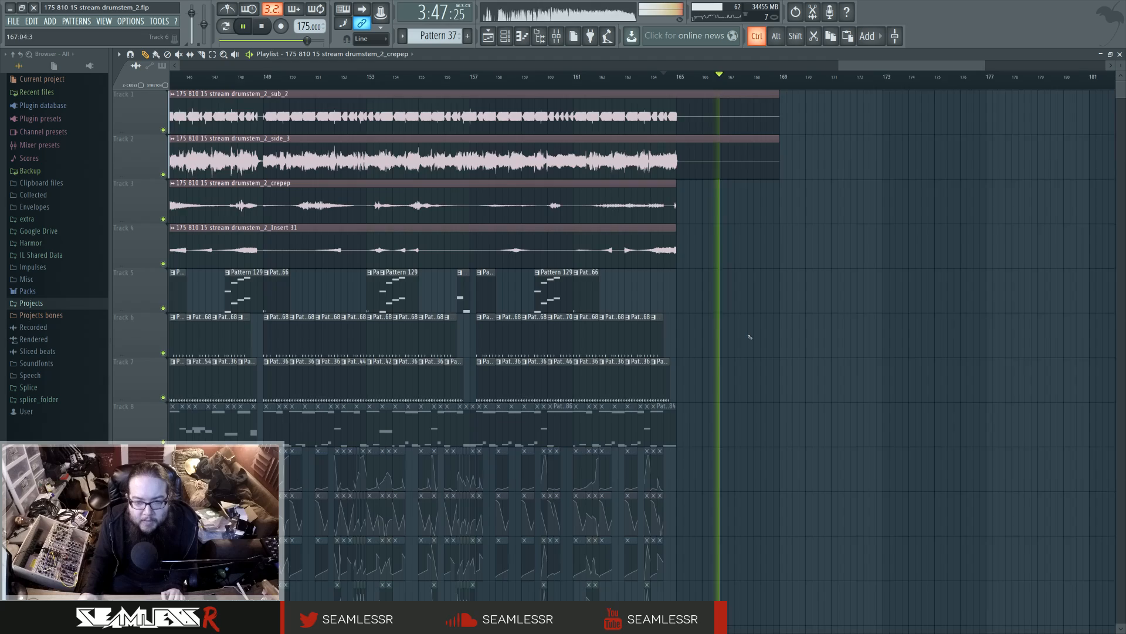
scroll(606, 258, "down", 6)
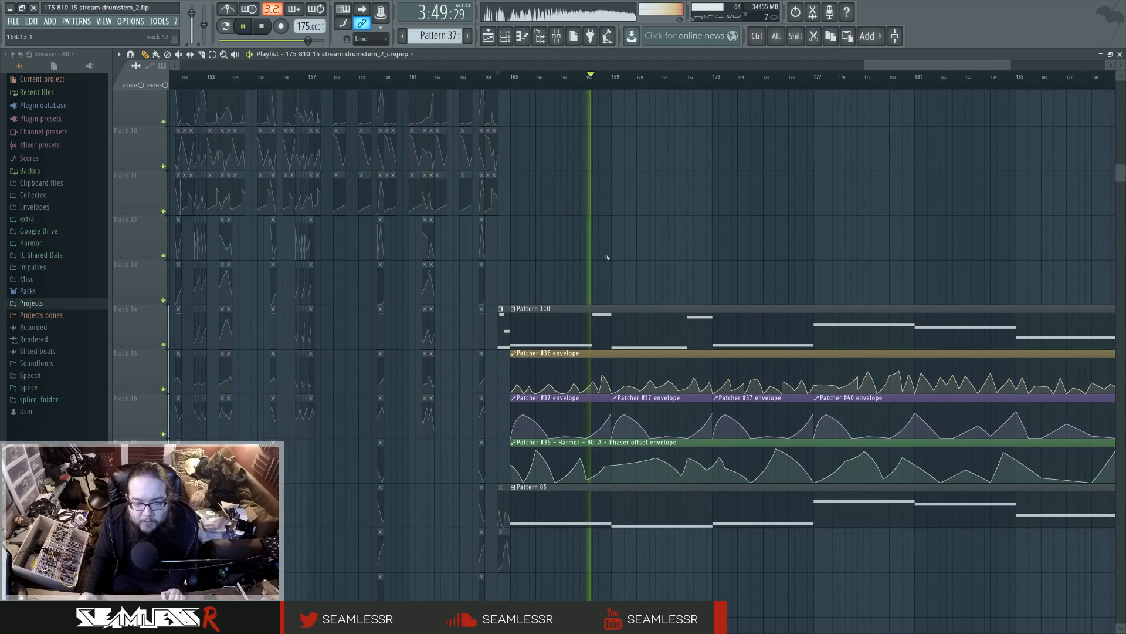
Extend the last Param. EQ 2 mix level envelope clip on Track 32 from its end at bar 165 to about bar 194.
scroll(596, 246, "down", 6)
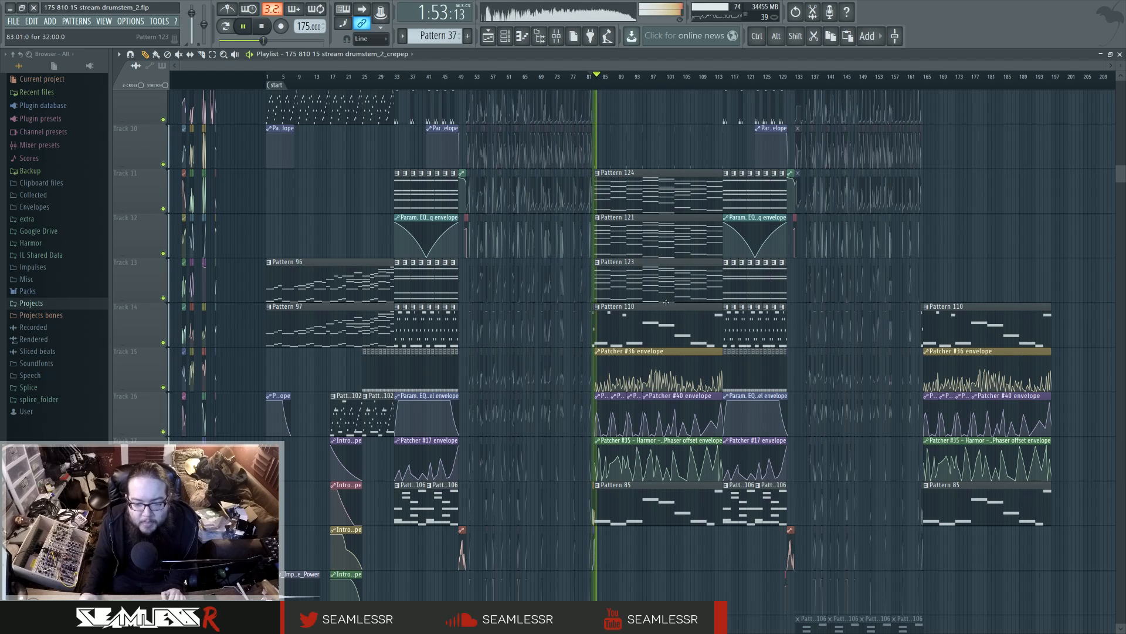
scroll(657, 415, "down", 10)
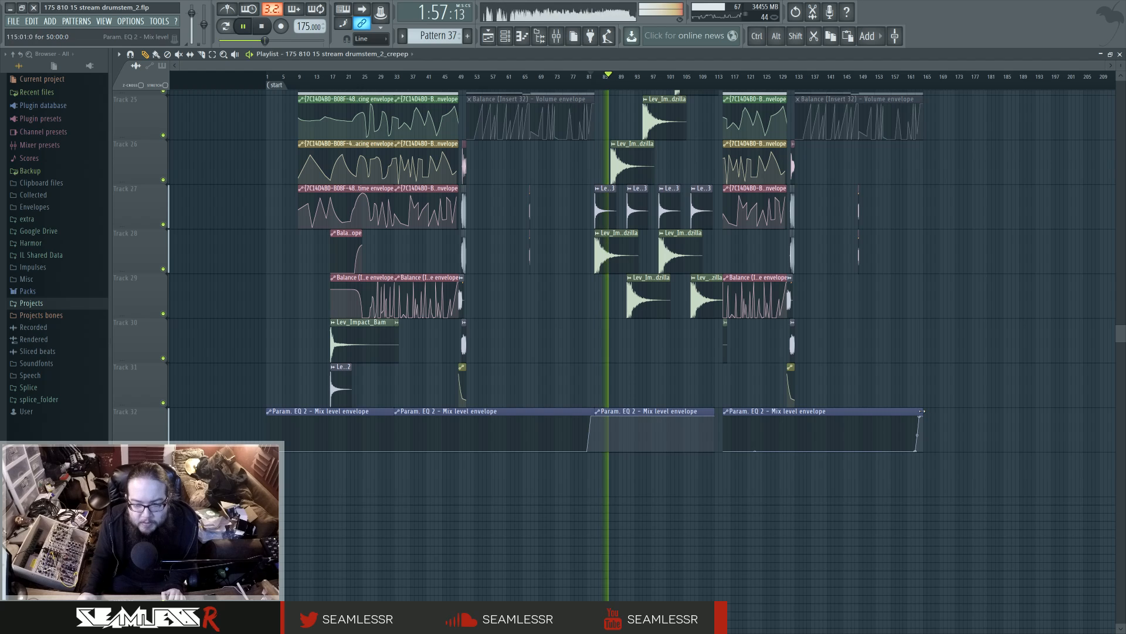
left_click_drag(922, 412, 1040, 412)
scroll(619, 388, "up", 10)
scroll(618, 387, "up", 1)
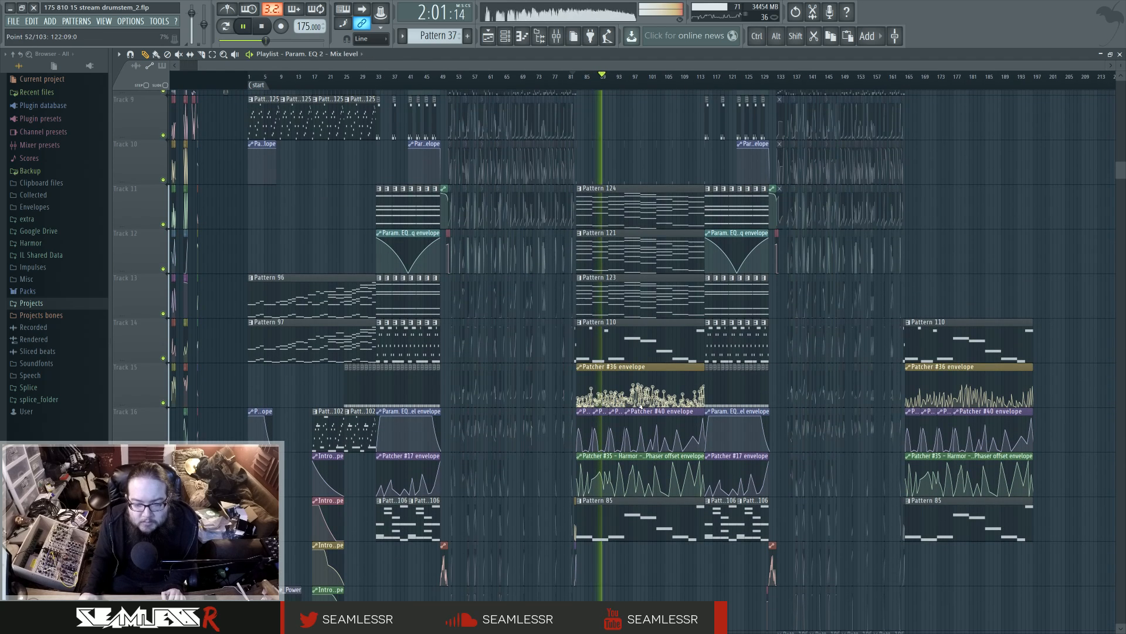
Examine the clips of the section starting at bar 83 across the playlist tracks during playback, and stop the playback.
scroll(632, 404, "up", 3)
scroll(631, 405, "down", 7)
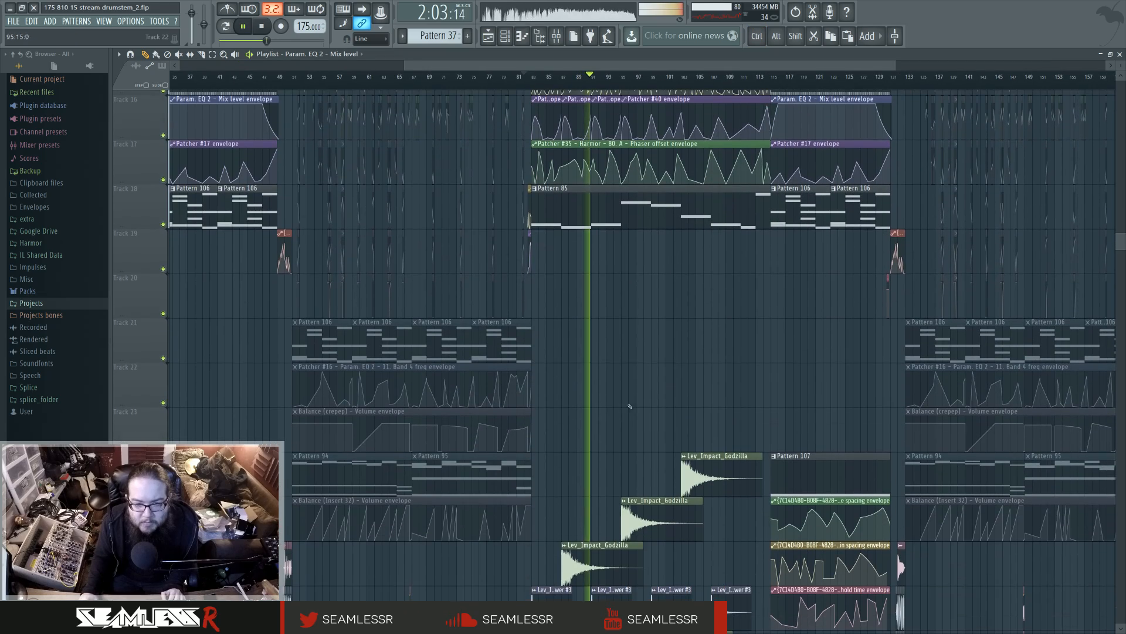
left_click_drag(718, 333, 549, 466)
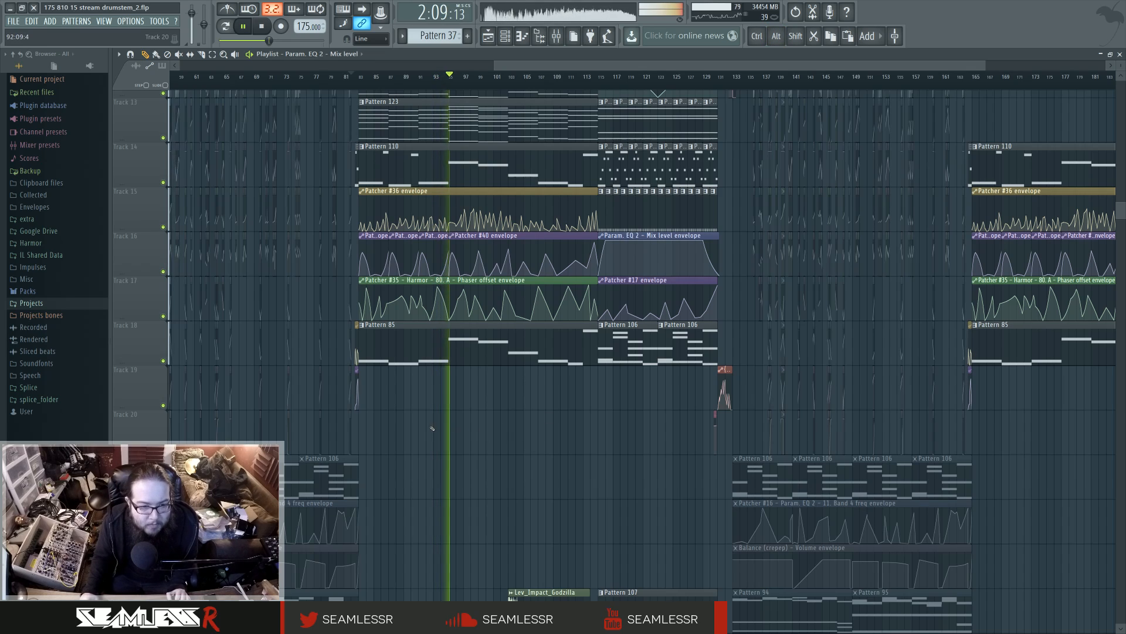
left_click_drag(432, 428, 596, 535)
scroll(595, 533, "up", 4)
scroll(587, 535, "down", 11)
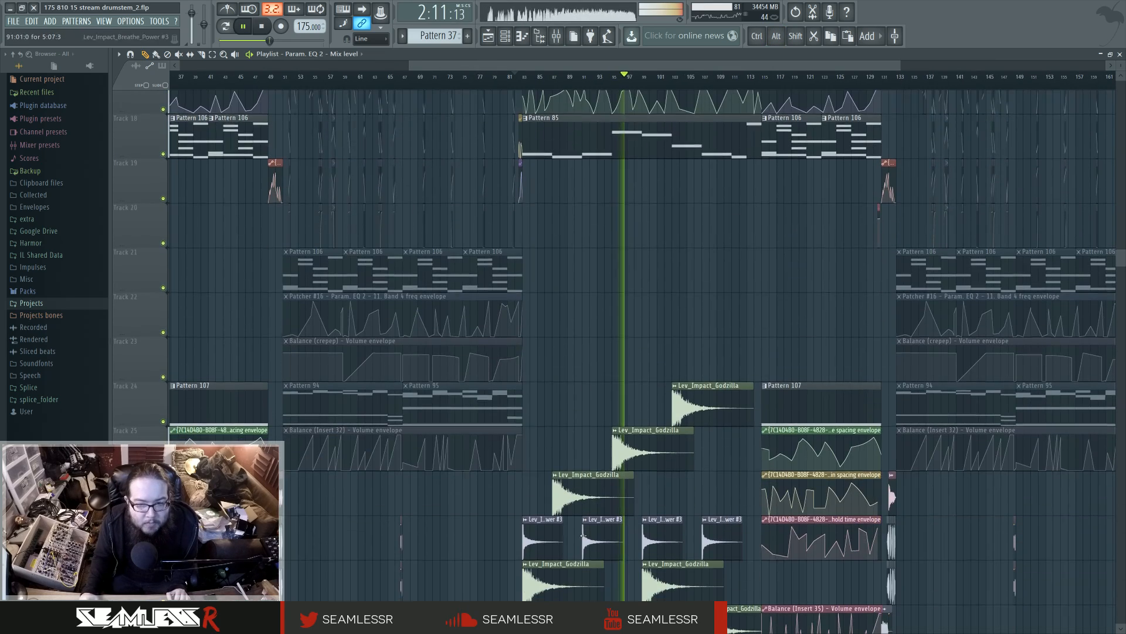
scroll(587, 535, "down", 6)
scroll(596, 532, "up", 6)
scroll(623, 528, "down", 2)
left_click_drag(808, 515, 595, 486)
scroll(595, 486, "up", 11)
key("space")
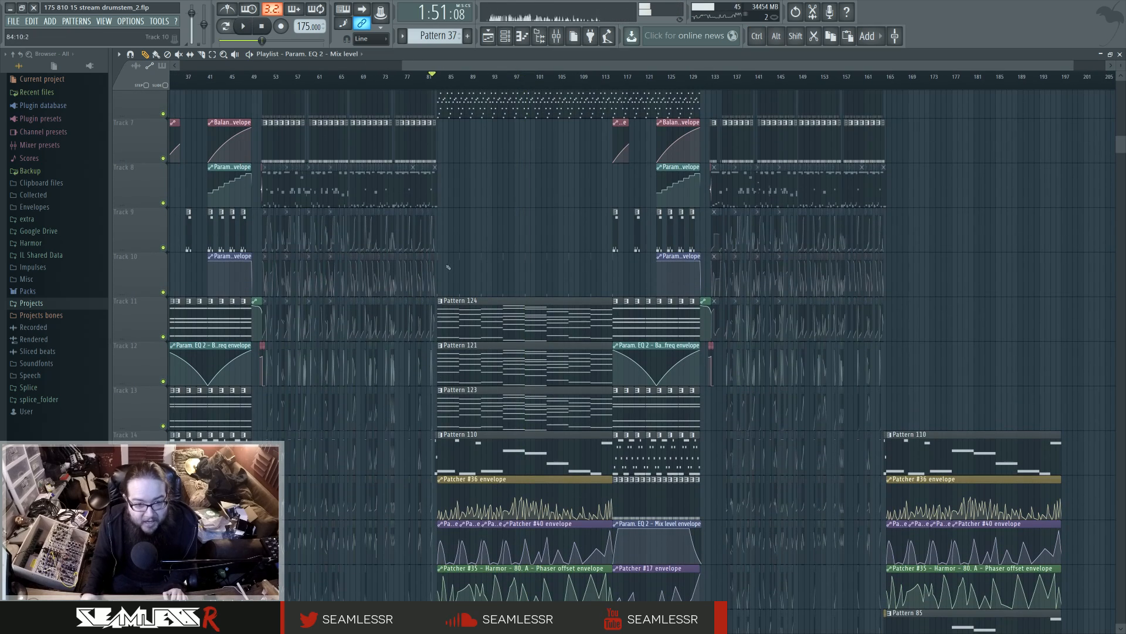
Replay the transition into bar 165, and copy the Pattern 124, 121 and 123 clips of bar 83 to that section on Tracks 11 to 13.
scroll(915, 324, "up", 6)
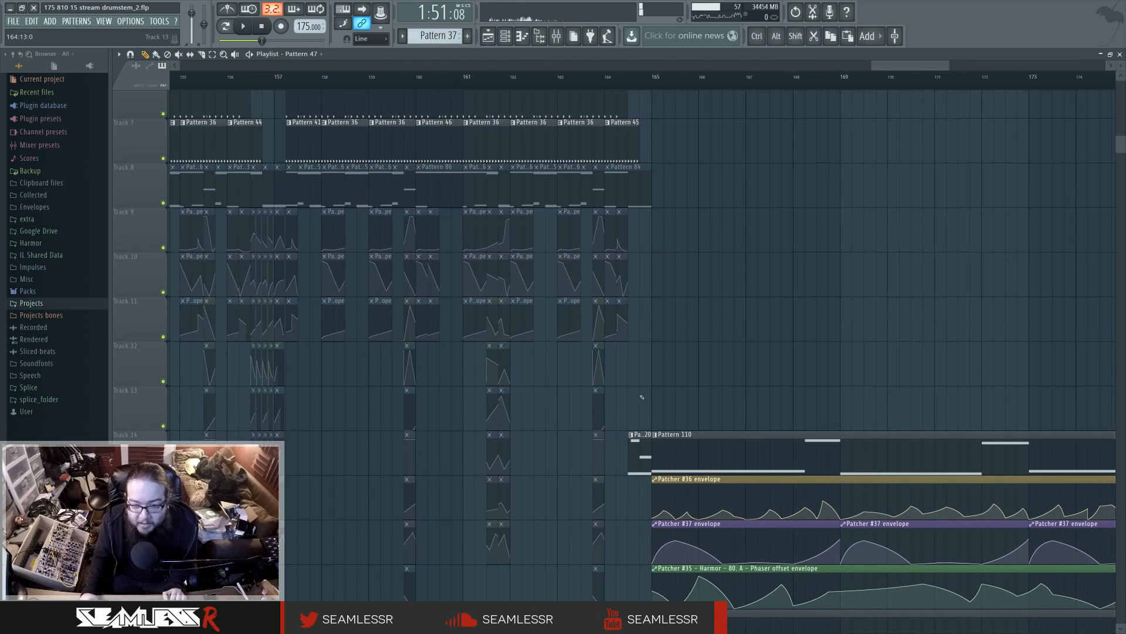
scroll(689, 430, "up", 6)
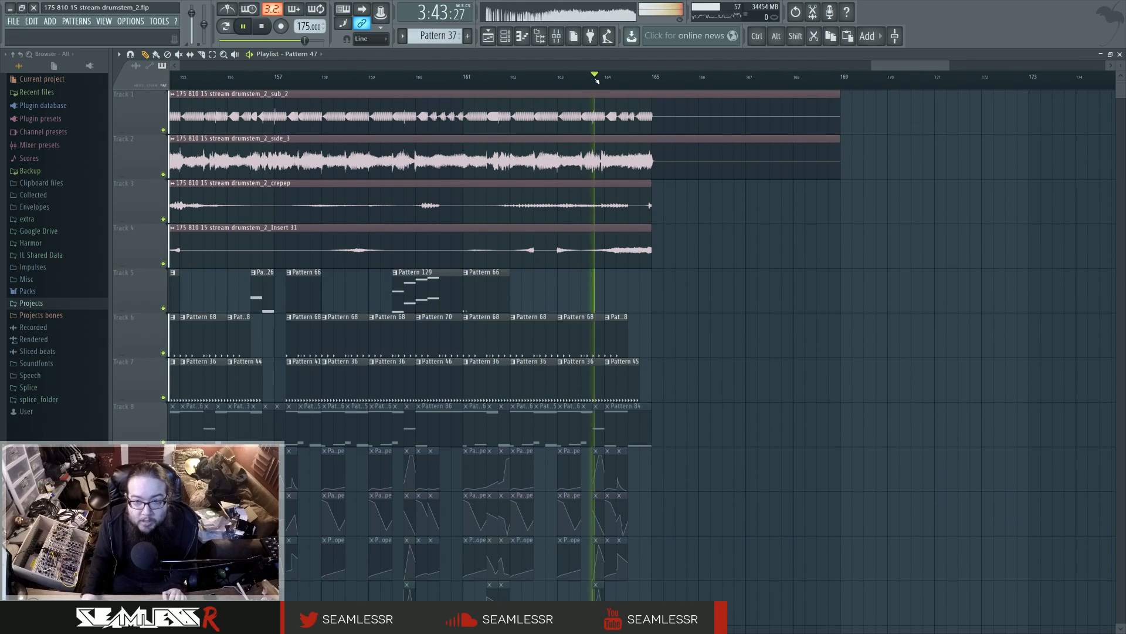
scroll(713, 323, "down", 4)
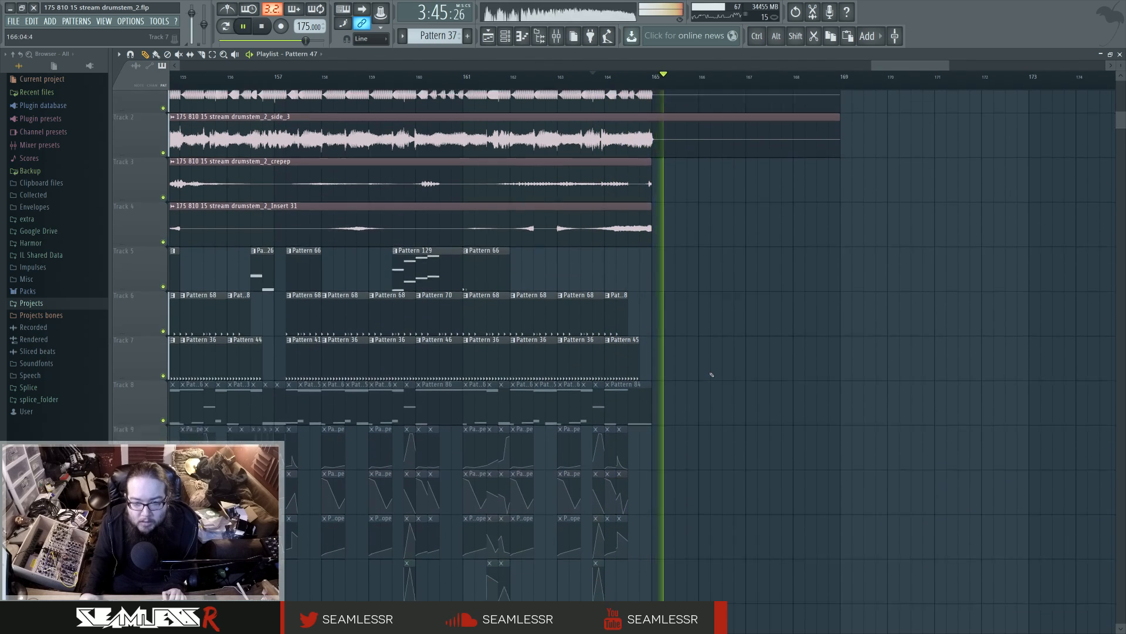
scroll(711, 372, "down", 6)
scroll(415, 330, "down", 1)
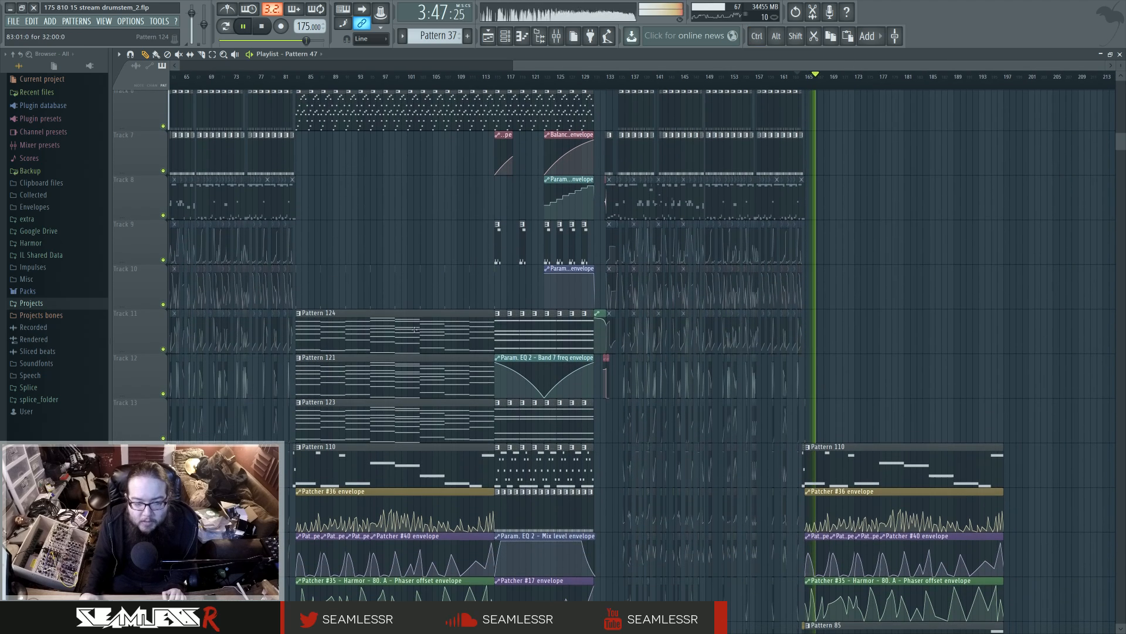
left_click_drag(329, 337, 445, 418)
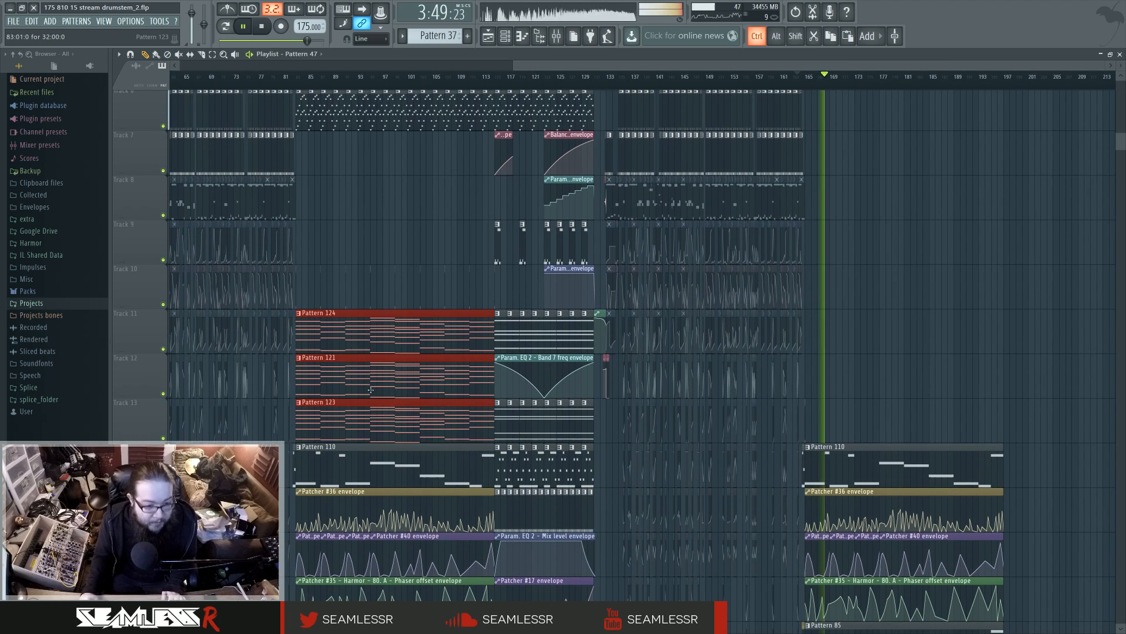
left_click_drag(371, 390, 888, 327)
Align the copied Pattern 124, 121 and 123 clips to the start of bar 165, with the short Pattern 47 clip on Track 10.
scroll(886, 327, "up", 8)
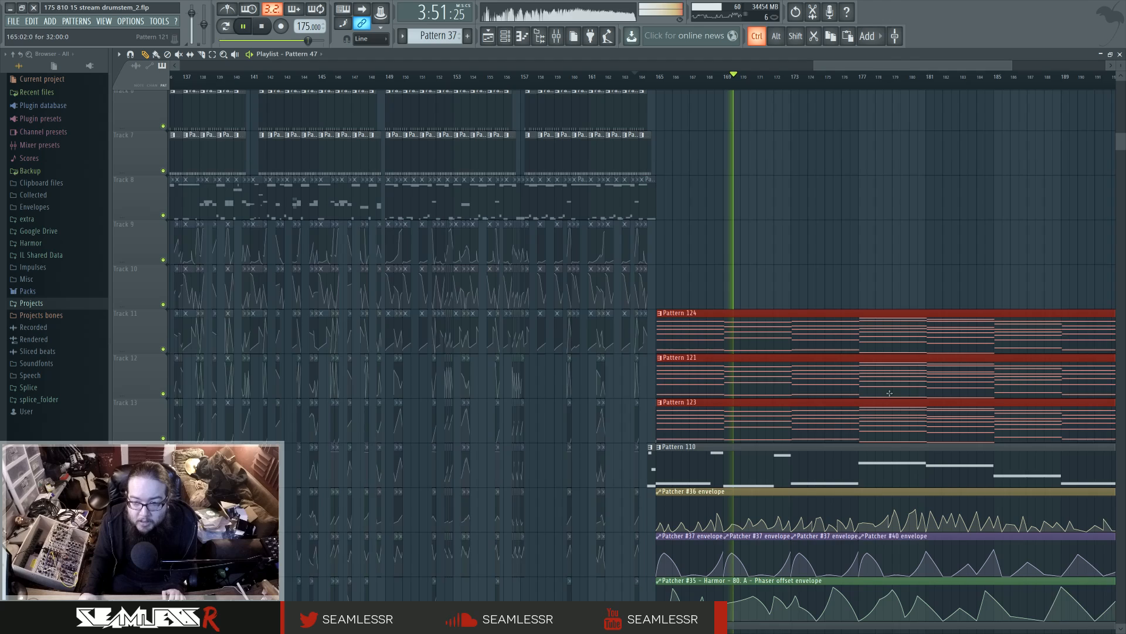
left_click(487, 408)
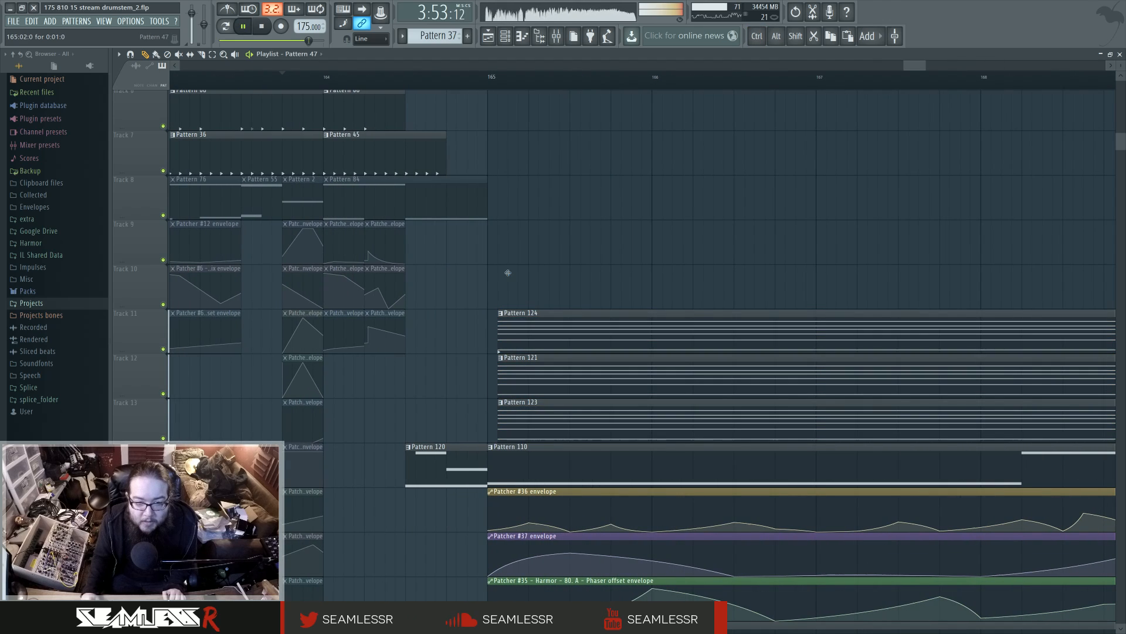
left_click_drag(544, 330, 552, 421)
left_click_drag(552, 420, 539, 412)
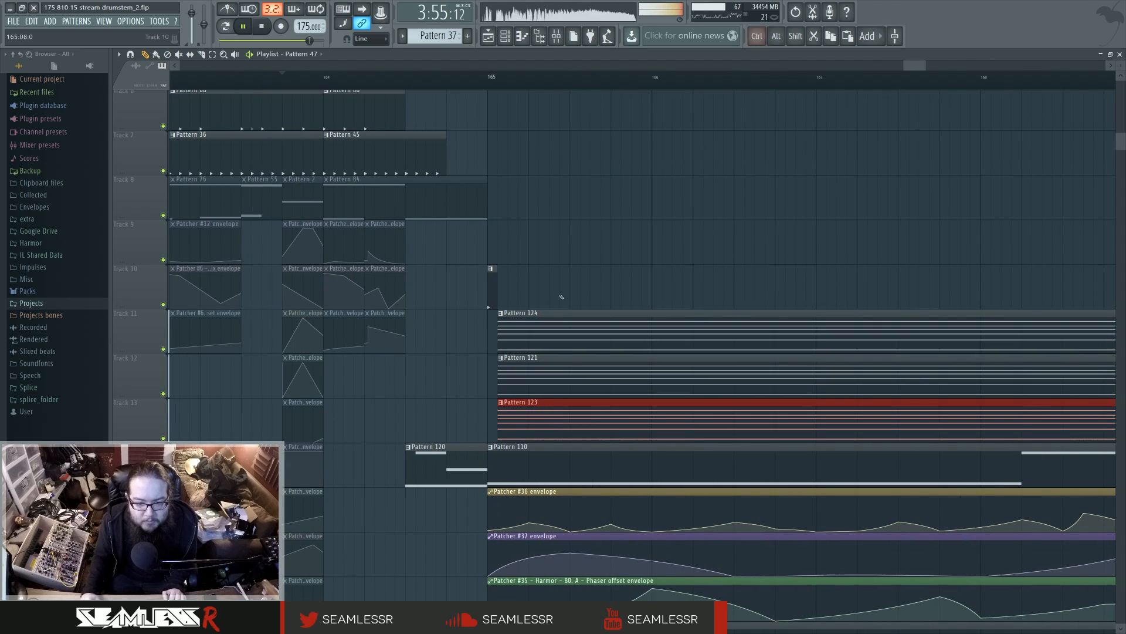
left_click_drag(562, 296, 570, 410)
left_click(599, 274, "ctrl")
Audition the transition into bar 165, and compare it with the original section at bar 83 during playback.
scroll(599, 274, "down", 7)
scroll(649, 319, "down", 4)
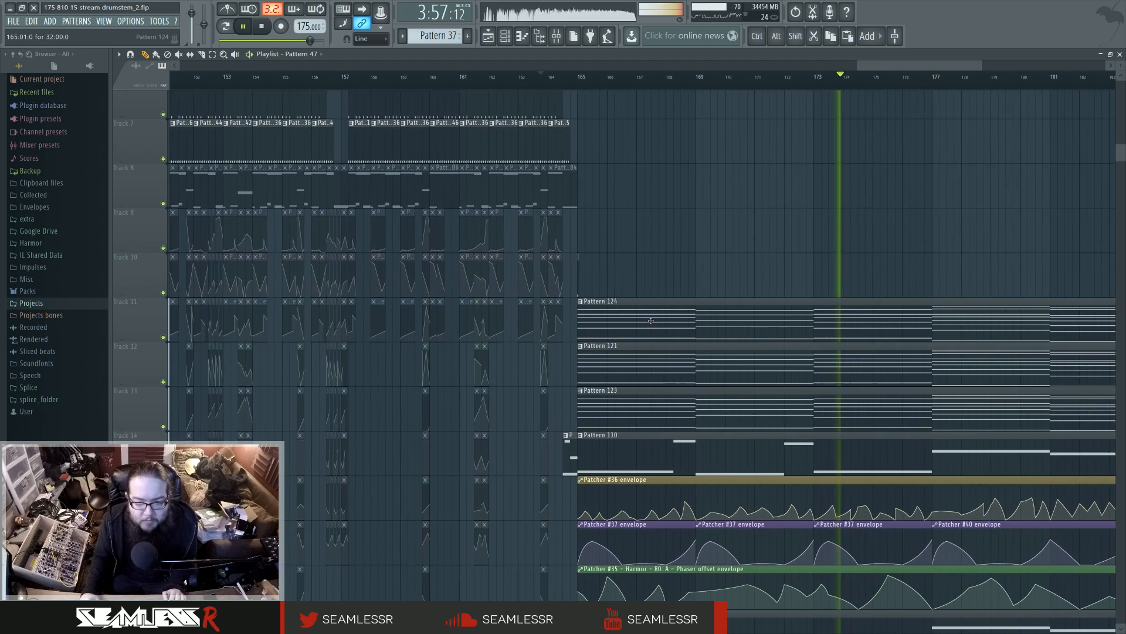
key("space")
key("space")
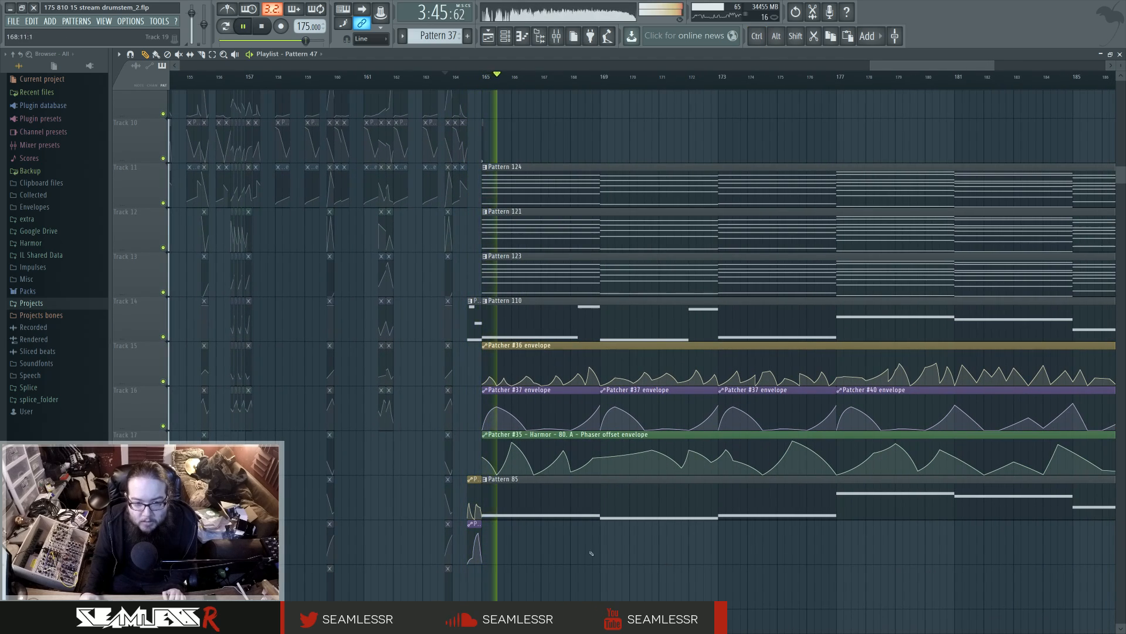
key("space")
scroll(612, 343, "down", 6)
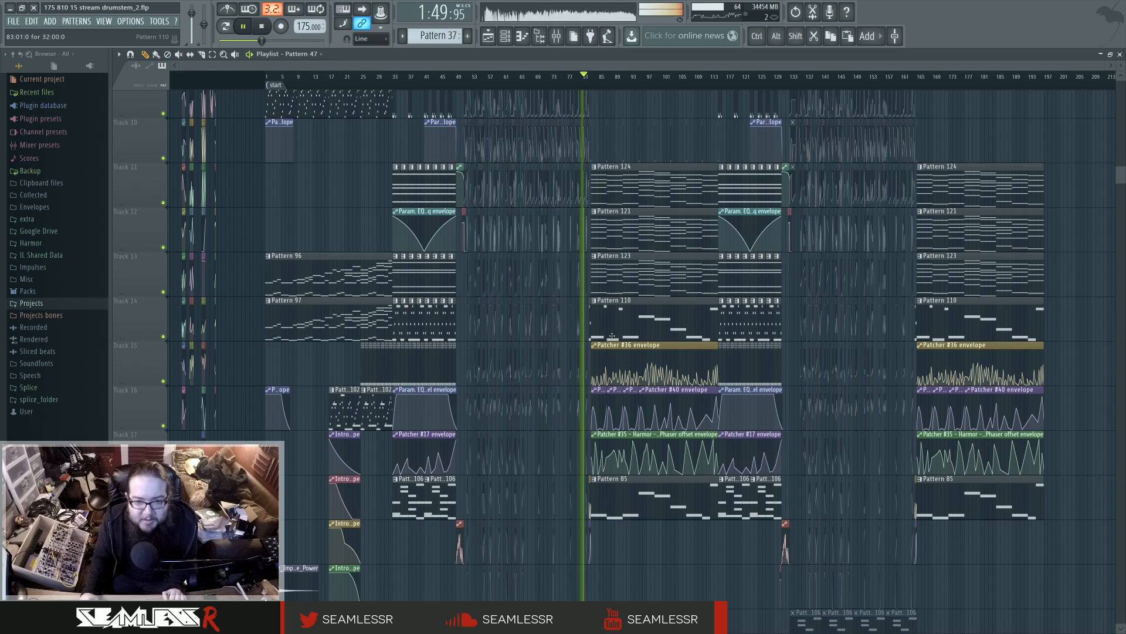
scroll(618, 479, "up", 5)
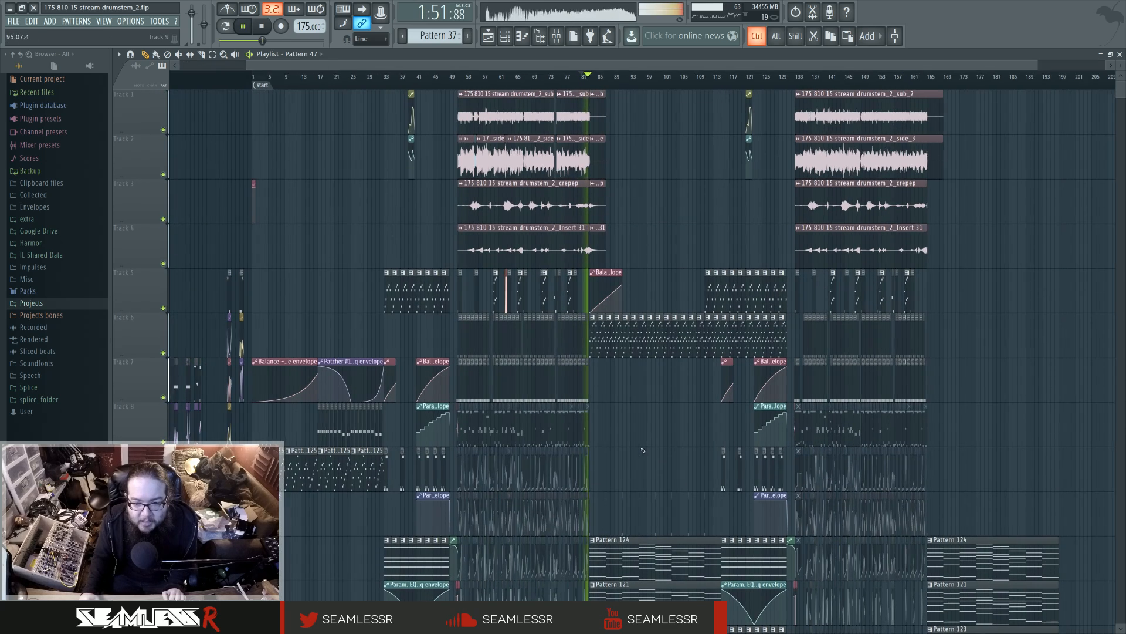
Copy the Balance envelope of bar 83 to bar 165 on Track 6, and fill Track 5 from bar 165 with Pattern 127 clips.
scroll(551, 355, "up", 3, "ctrl")
left_click_drag(690, 424, 479, 420)
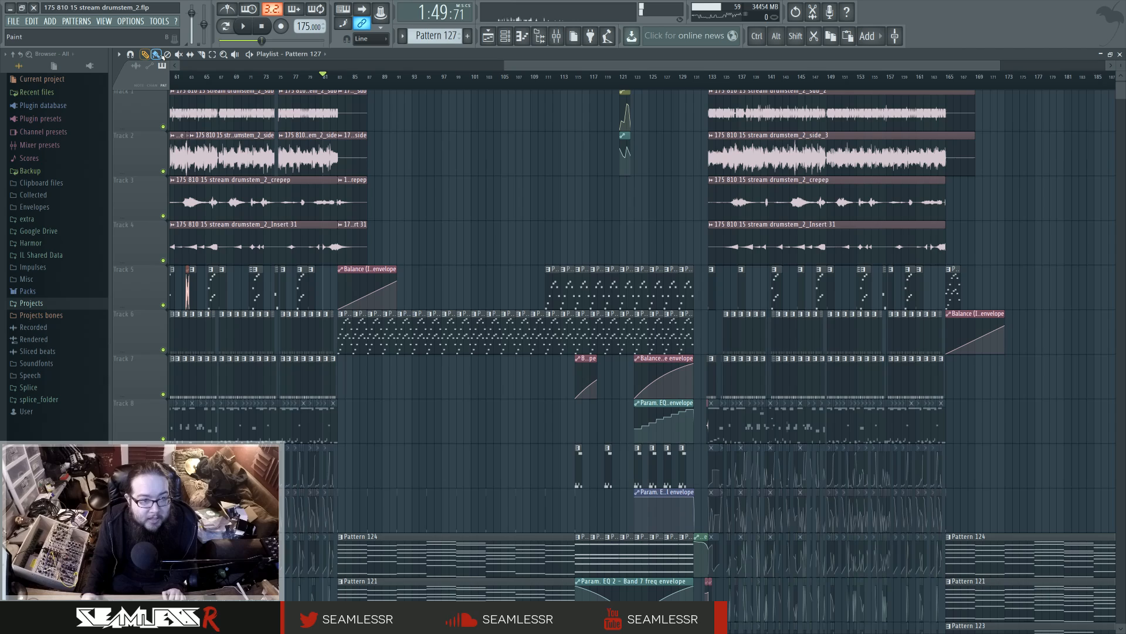
left_click_drag(1032, 289, 966, 412)
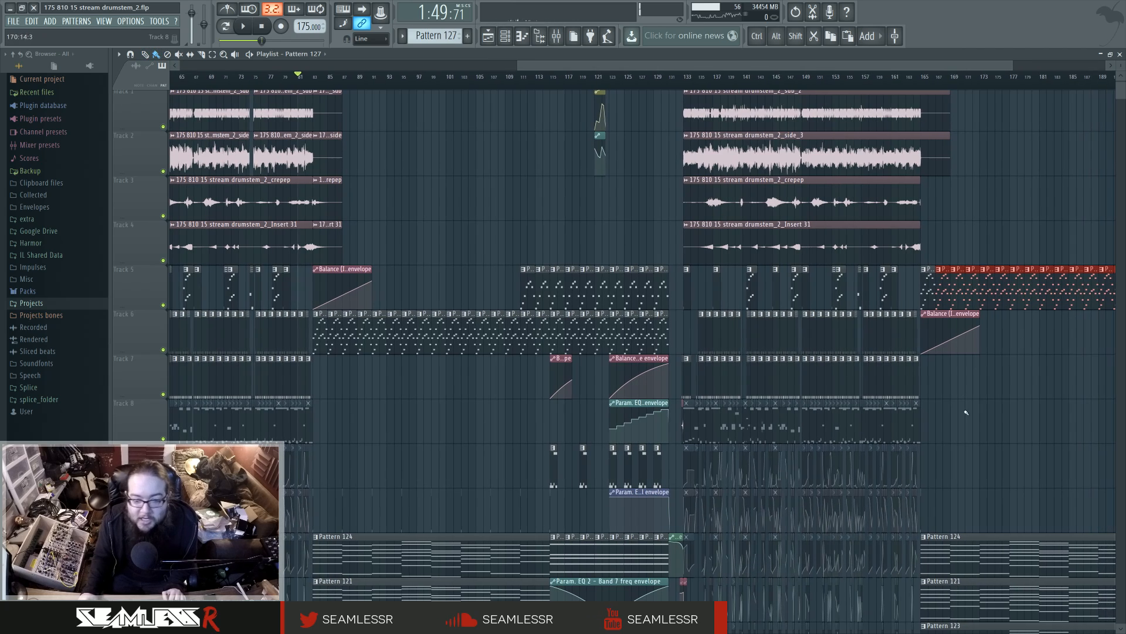
Check the copied clips from bar 165 during playback, and replay the original transition into bar 83.
scroll(982, 418, "down", 5)
scroll(980, 418, "up", 5)
scroll(980, 418, "down", 6)
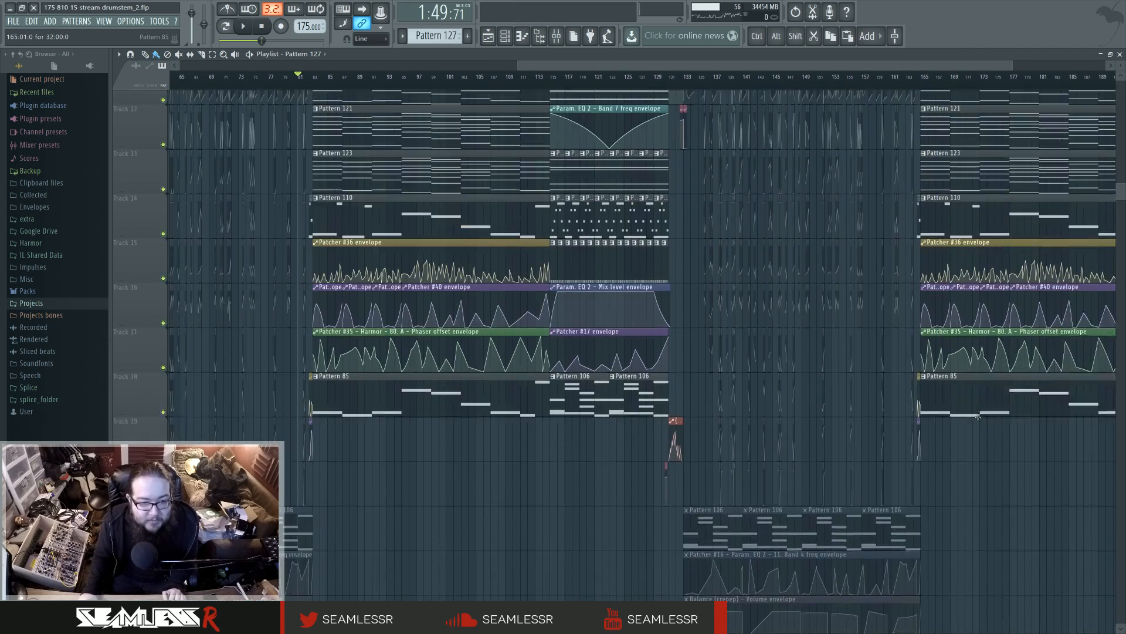
scroll(977, 416, "up", 3)
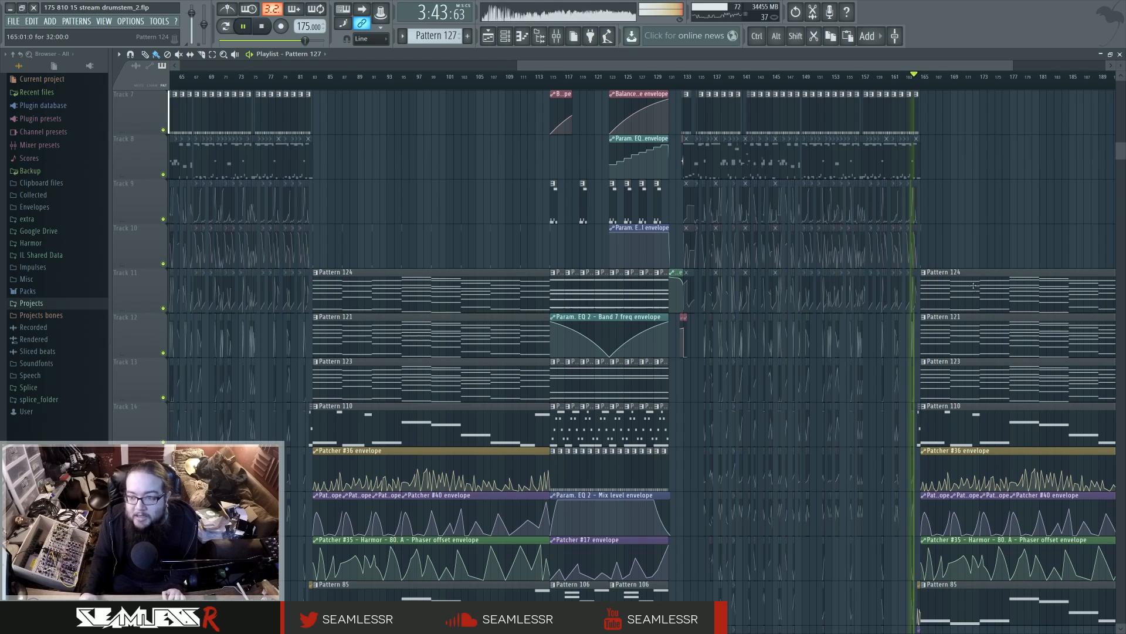
left_click(305, 85)
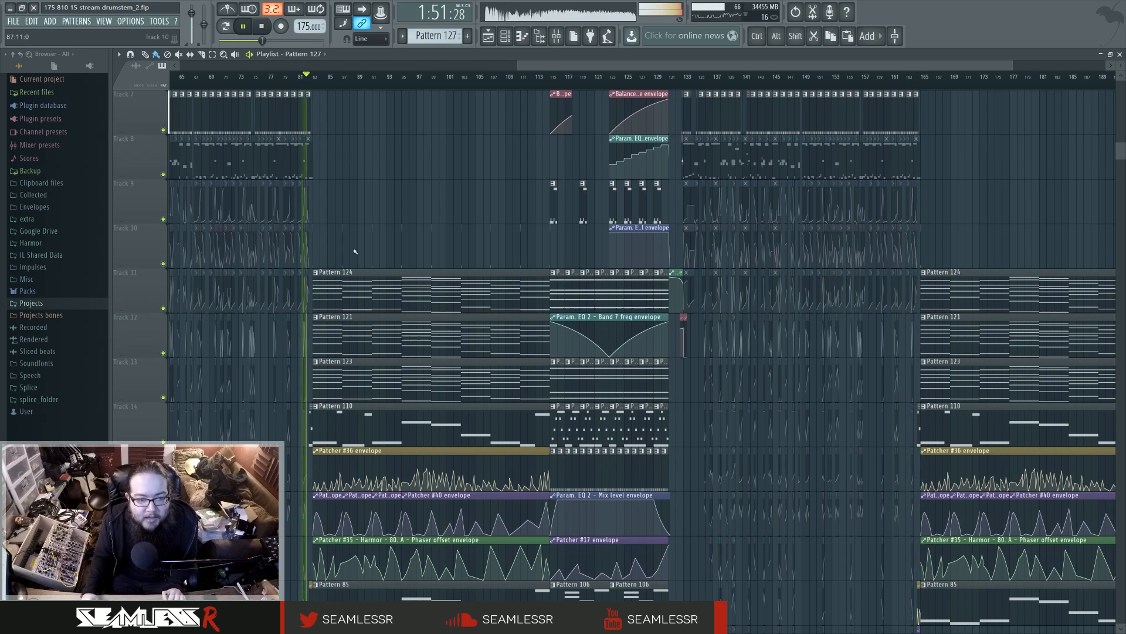
Copy the Lev_Impact_Godzilla and Lev_Impact_Breathe_Power #3 clips on Tracks 25 to 29 from the bar 83 section to bar 165.
scroll(348, 330, "down", 8)
scroll(291, 323, "up", 1)
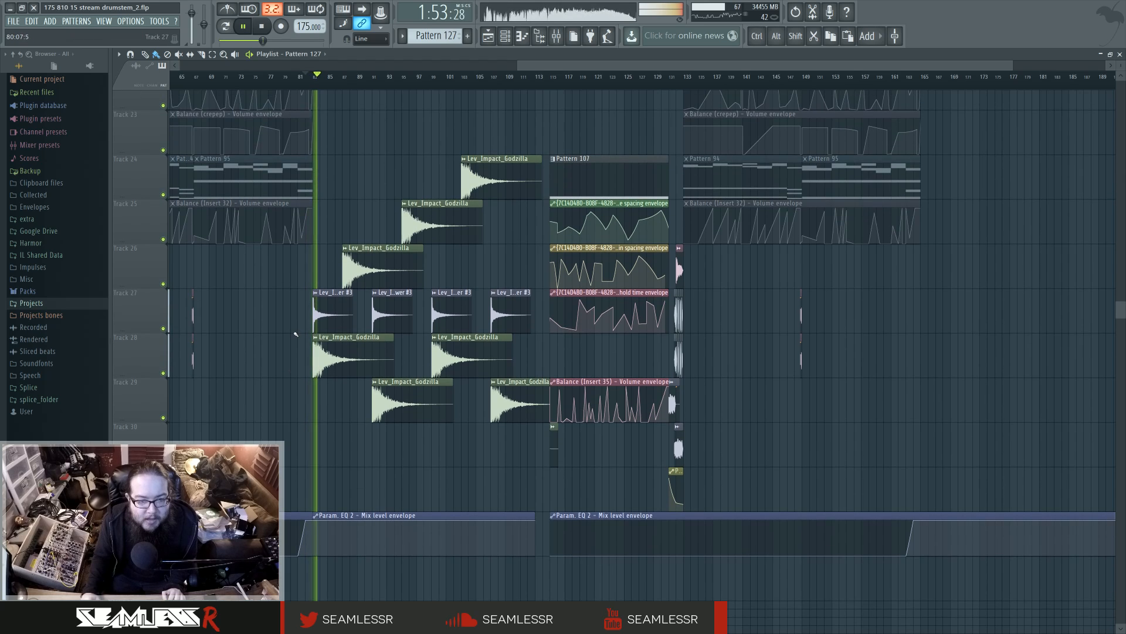
left_click_drag(306, 327, 513, 354)
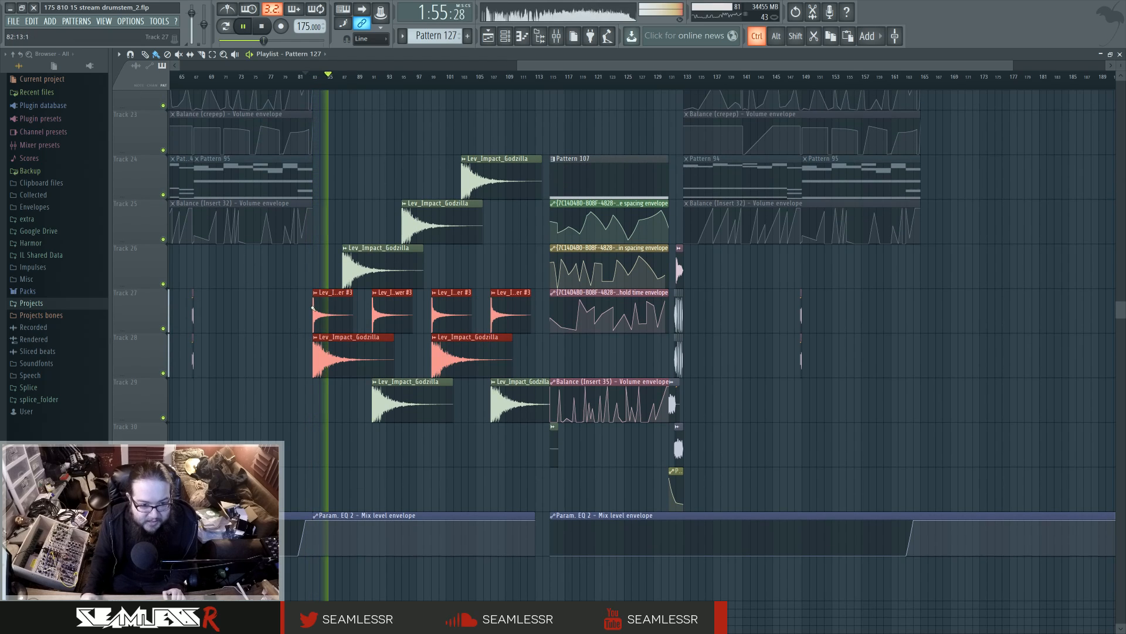
left_click_drag(313, 307, 521, 389)
left_click_drag(329, 241, 516, 410)
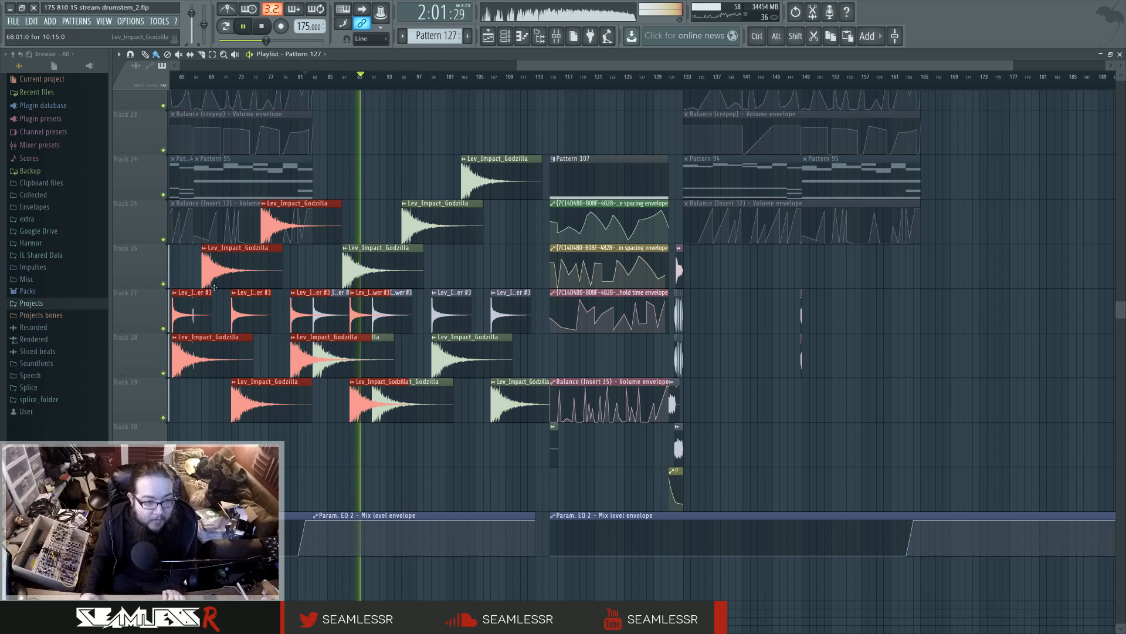
left_click_drag(369, 260, 977, 260)
Play the start of bar 165 with the copied impacts, and compare it with playback from just before bar 83.
scroll(938, 235, "up", 6)
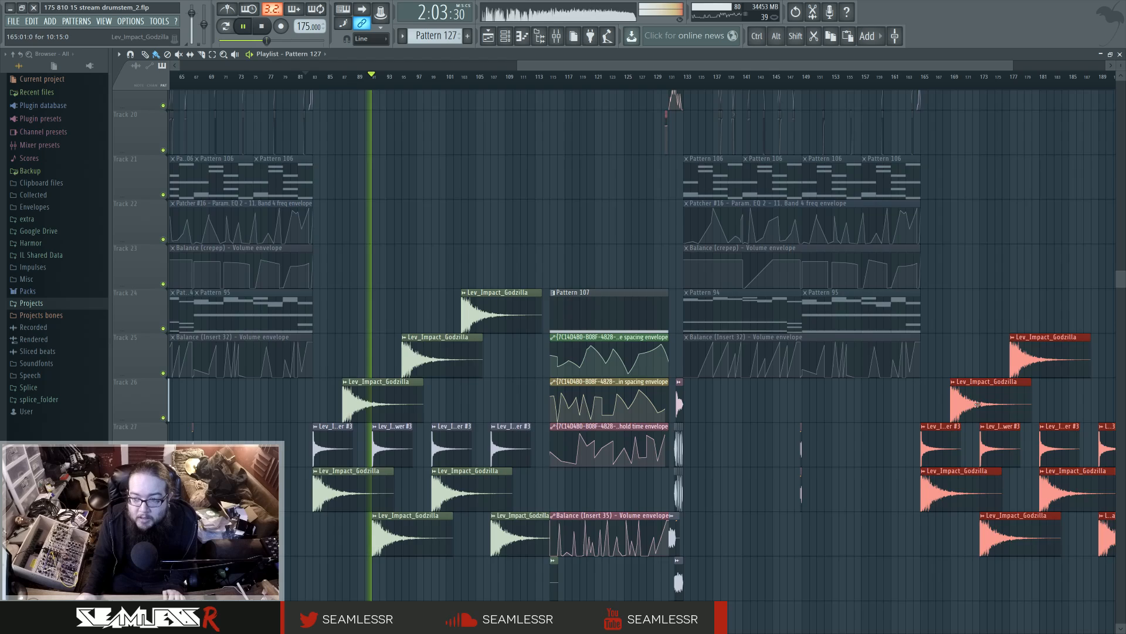
left_click(913, 85)
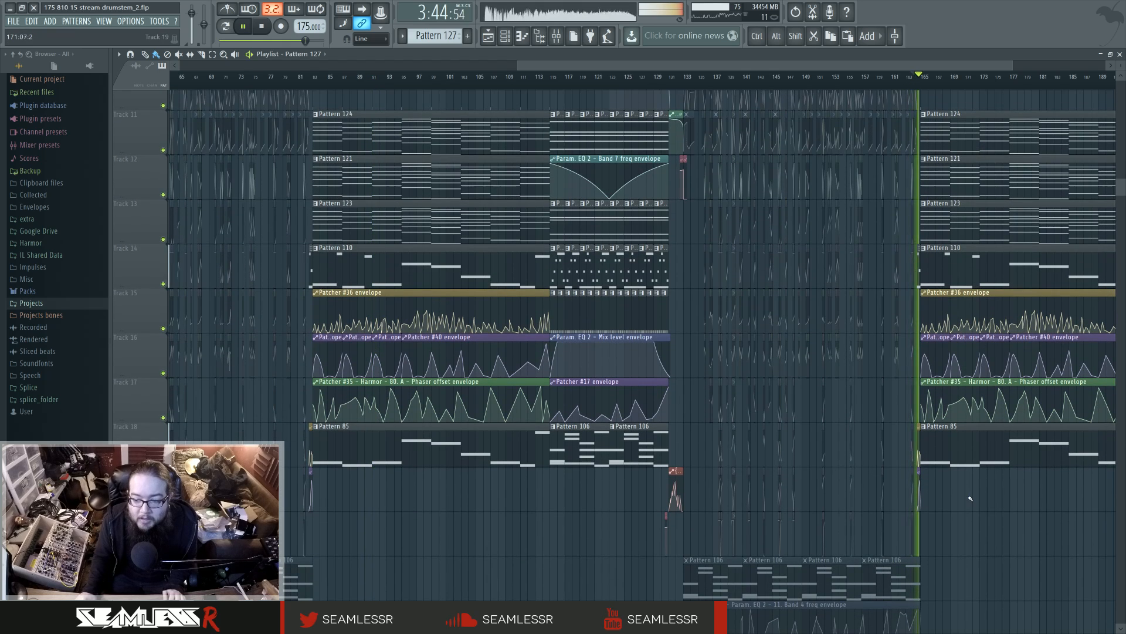
left_click(302, 82)
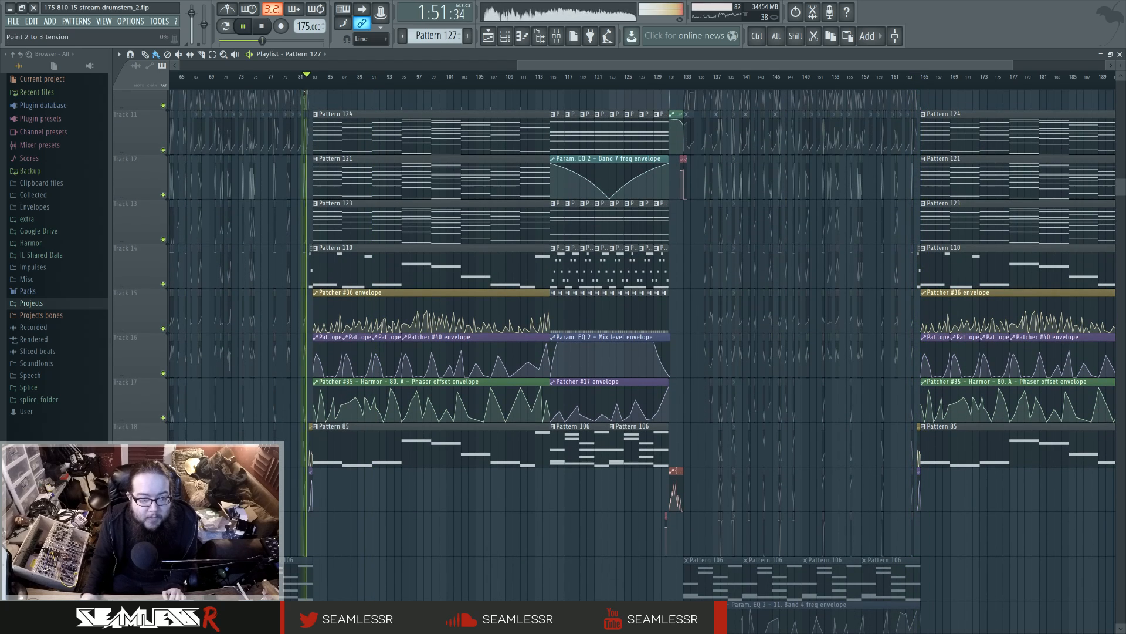
Play into bar 83 and examine how the drum stem clips on Tracks 1 to 4 ring out past it.
scroll(313, 353, "up", 6)
scroll(312, 354, "up", 12)
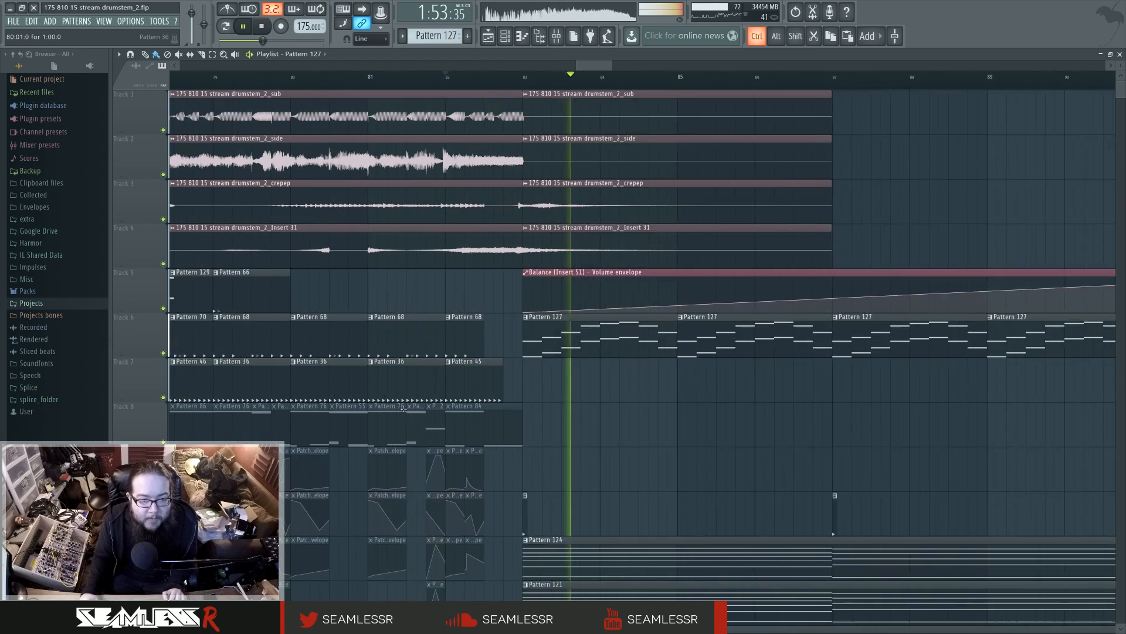
key("space")
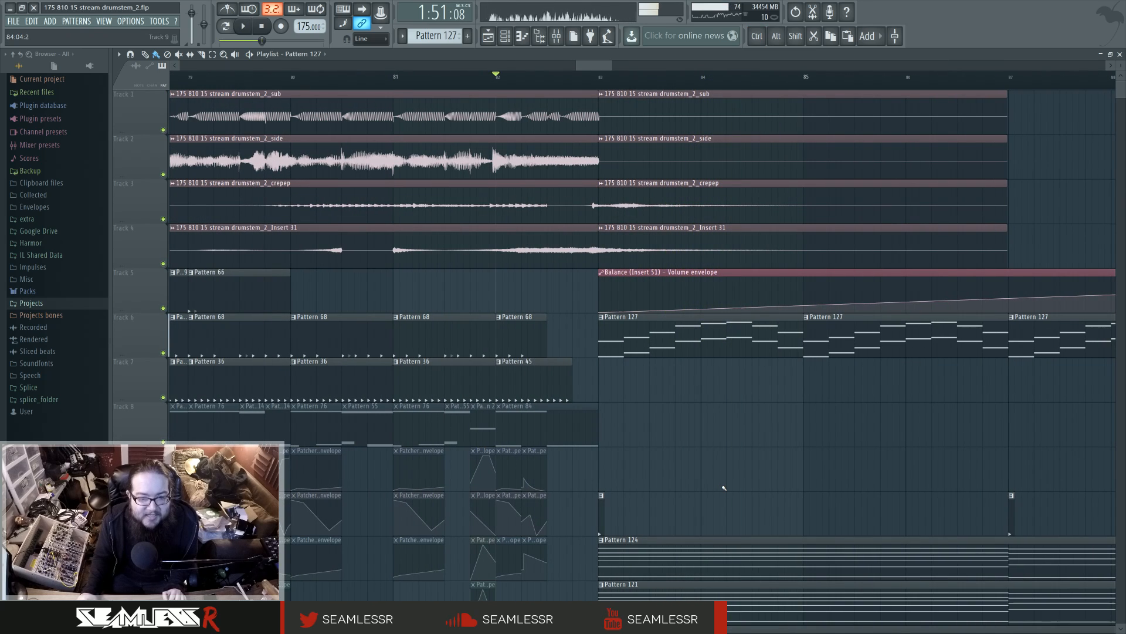
scroll(724, 487, "down", 6)
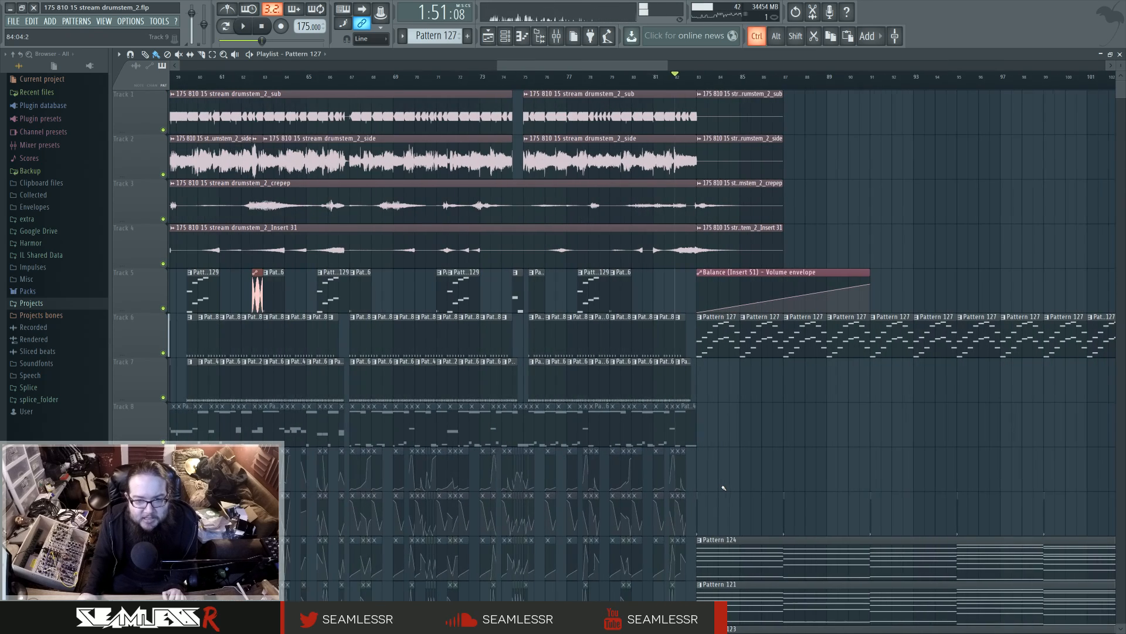
Extend the crepep and Insert 31 stem clips on Tracks 3 and 4 past bar 165 to about bar 171.
left_click_drag(724, 488, 170, 470)
left_click_drag(733, 455, 309, 446)
scroll(309, 446, "up", 1)
left_click_drag(821, 375, 282, 341)
left_click_drag(881, 317, 368, 296)
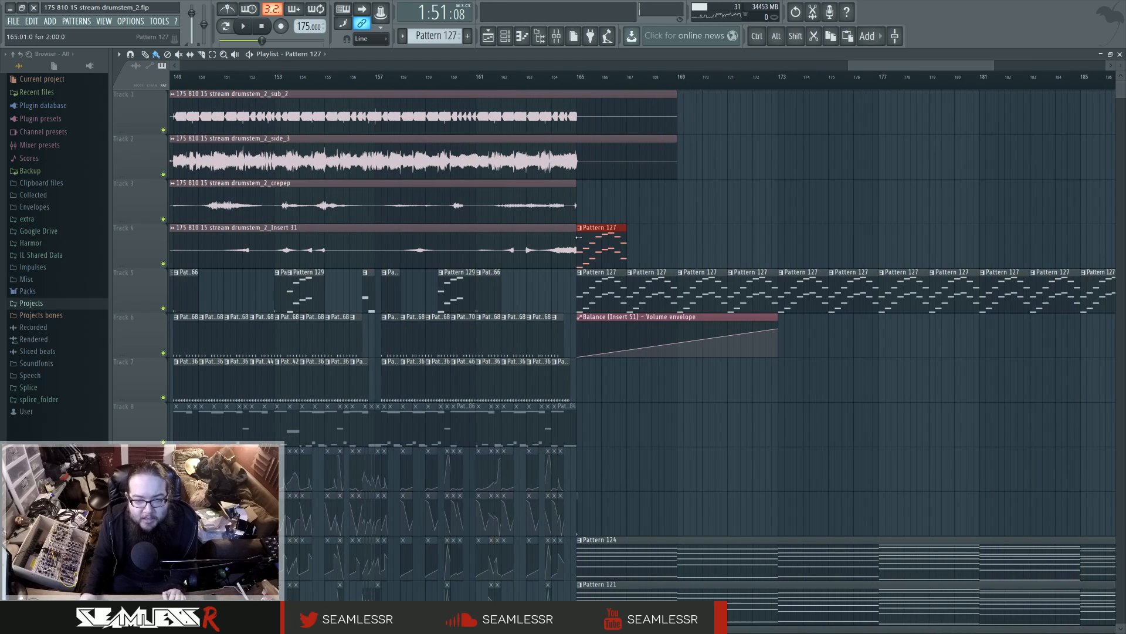
left_click_drag(580, 237, 705, 240)
left_click_drag(575, 192, 716, 212)
Play the transition from bar 164 into bar 165 with the extended stem tails, and stop playback.
left_click(559, 85)
key("space")
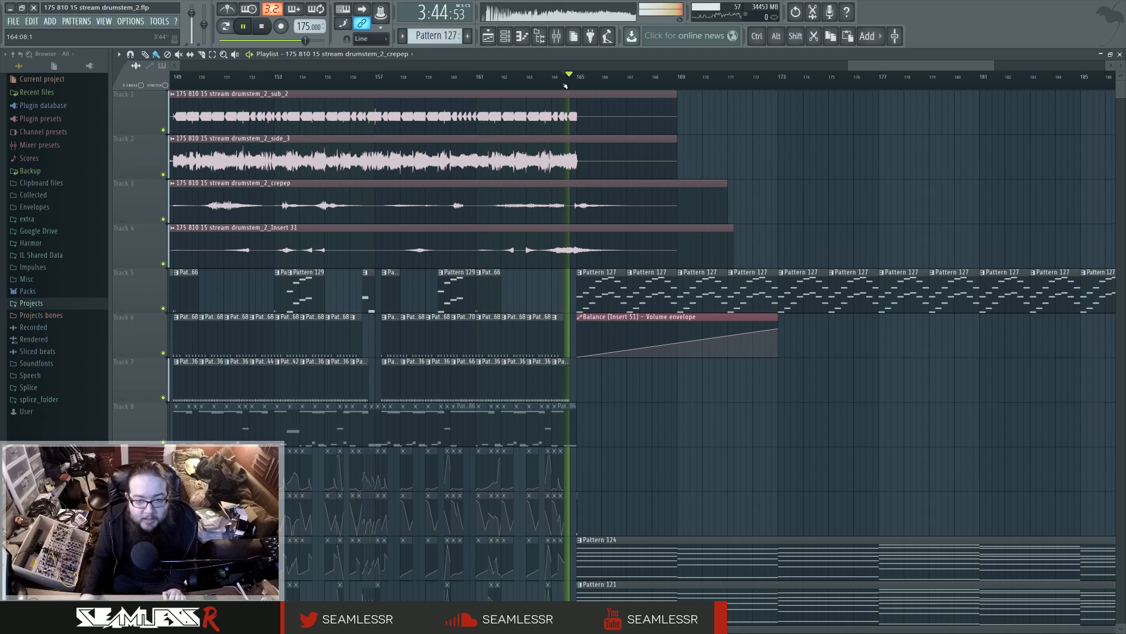
scroll(681, 434, "down", 6)
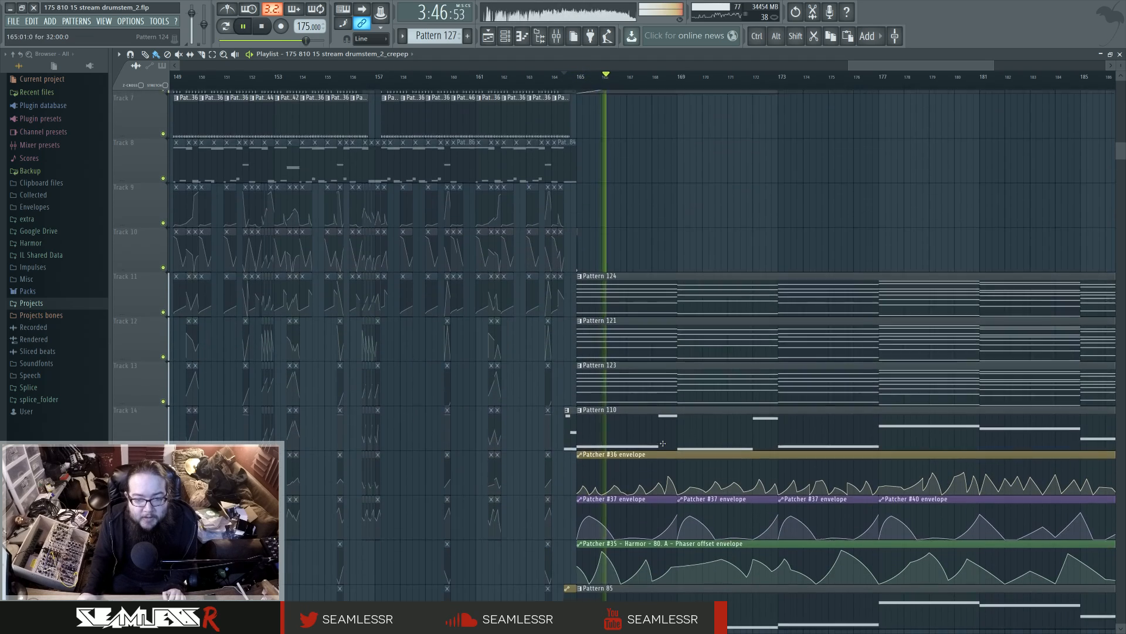
left_click_drag(720, 234, 496, 144)
key("space")
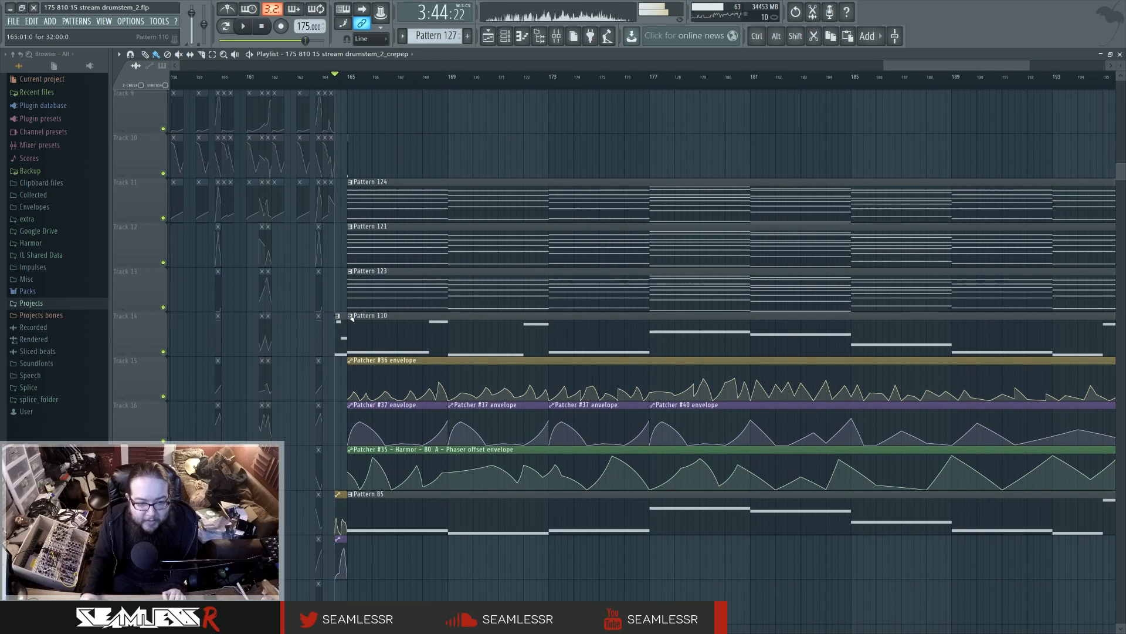
Make the Pattern 110 clip at bar 165 on Track 14 unique and open its notes in the piano roll.
left_click(351, 317)
left_click(405, 374)
double_click(415, 335)
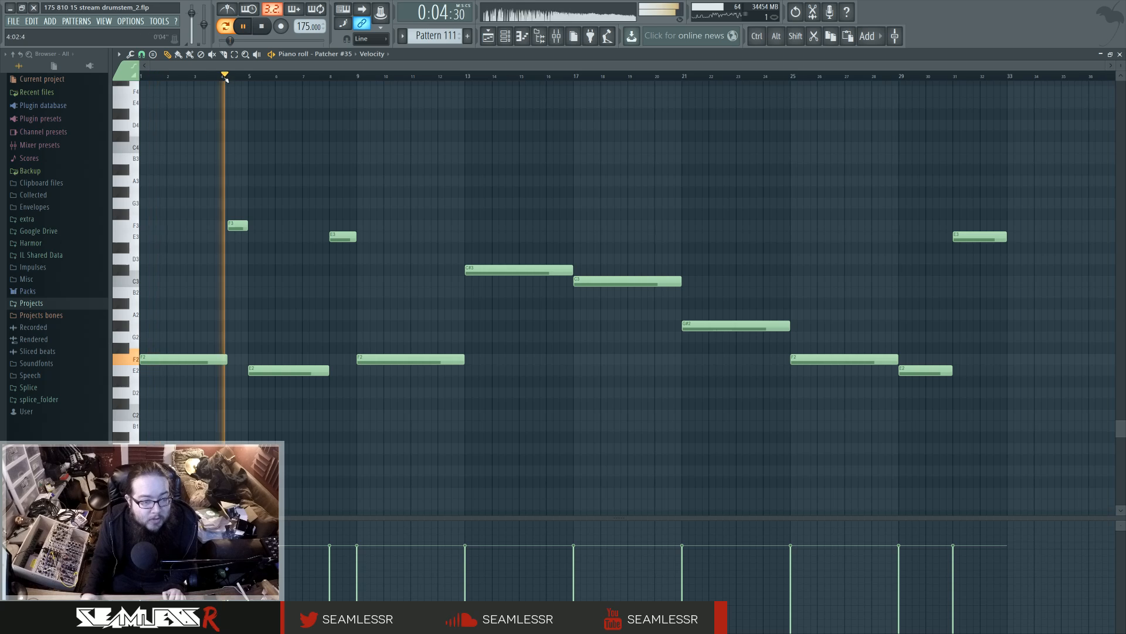
Lower the bar 9 note of the Patcher #35 bassline to C2 and the bar 13 note to B1.
scroll(225, 78, "up", 1)
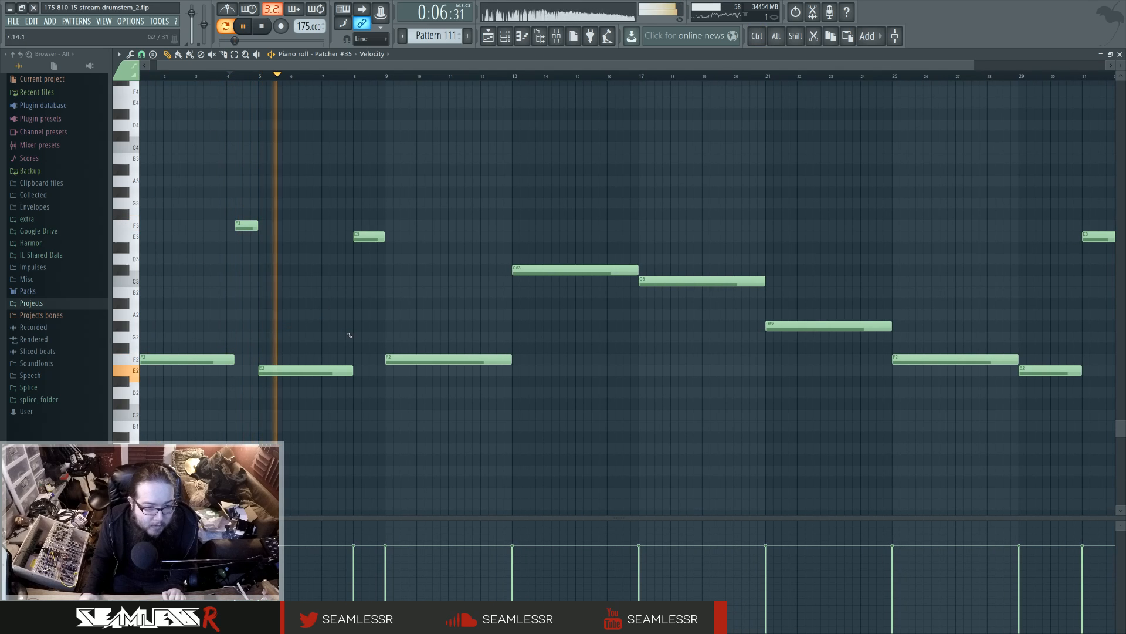
scroll(332, 331, "up", 3)
left_click_drag(359, 300, 484, 312)
left_click_drag(578, 368, 575, 425)
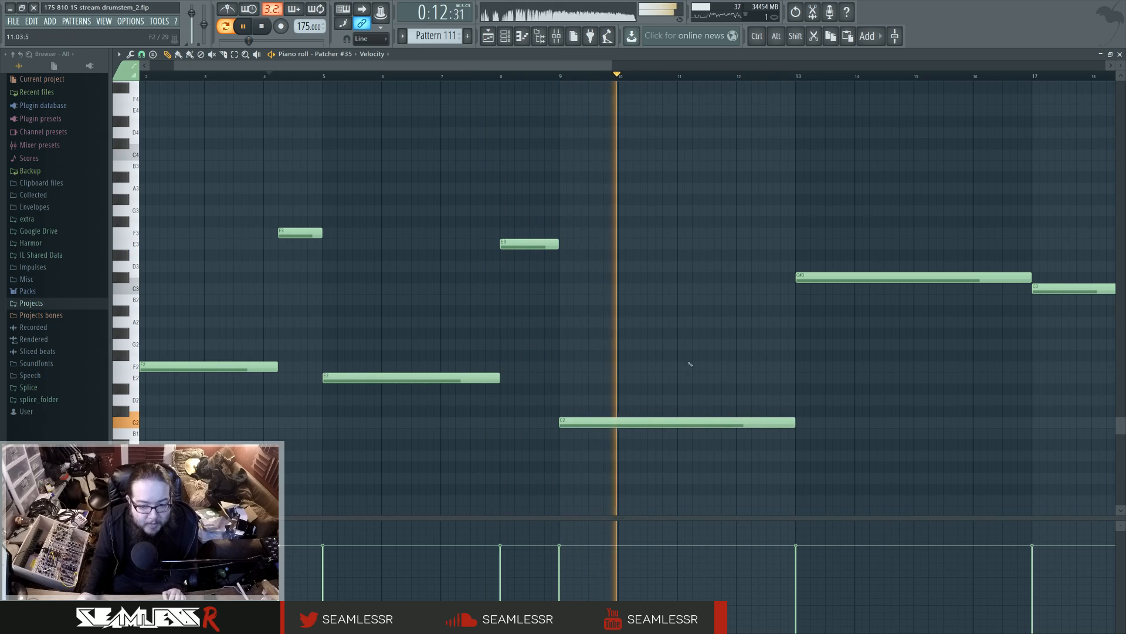
left_click_drag(822, 382, 649, 360)
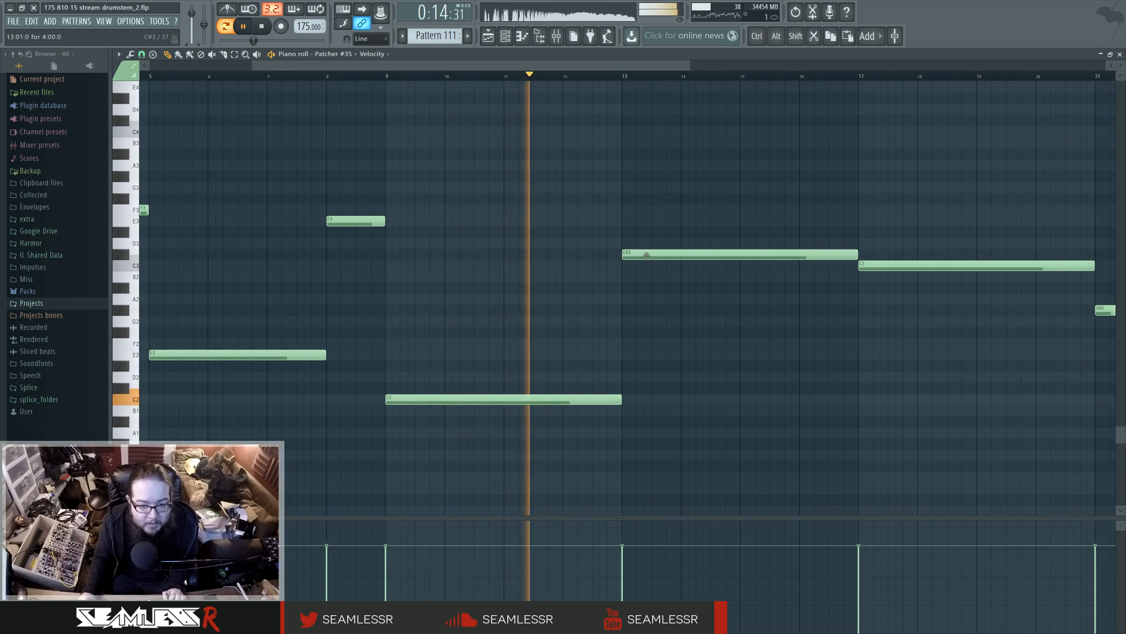
left_click_drag(646, 255, 648, 411)
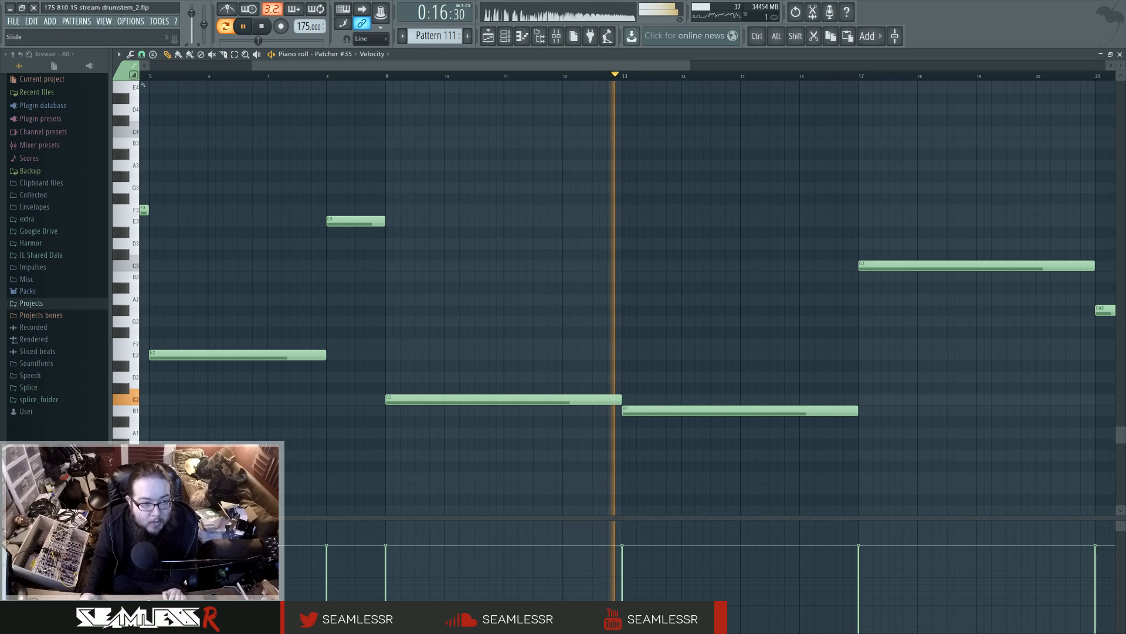
Add an F#1 slide note to the bassline from about the middle of bar 14 to bar 17.
left_click(713, 466)
left_click_drag(945, 467, 857, 472)
left_click_drag(909, 419, 507, 363)
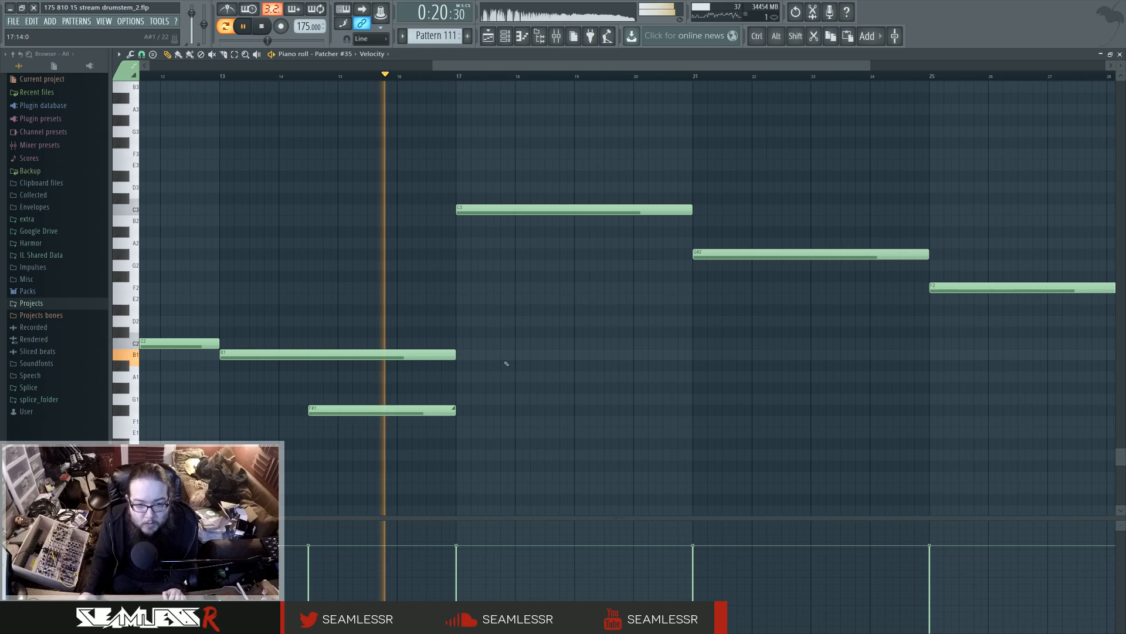
Delete the original bassline notes from bar 17 to the end of the pattern.
scroll(511, 364, "down", 3)
right_click(553, 209)
right_click(669, 254)
right_click(891, 299)
right_click(939, 165)
right_click(848, 287)
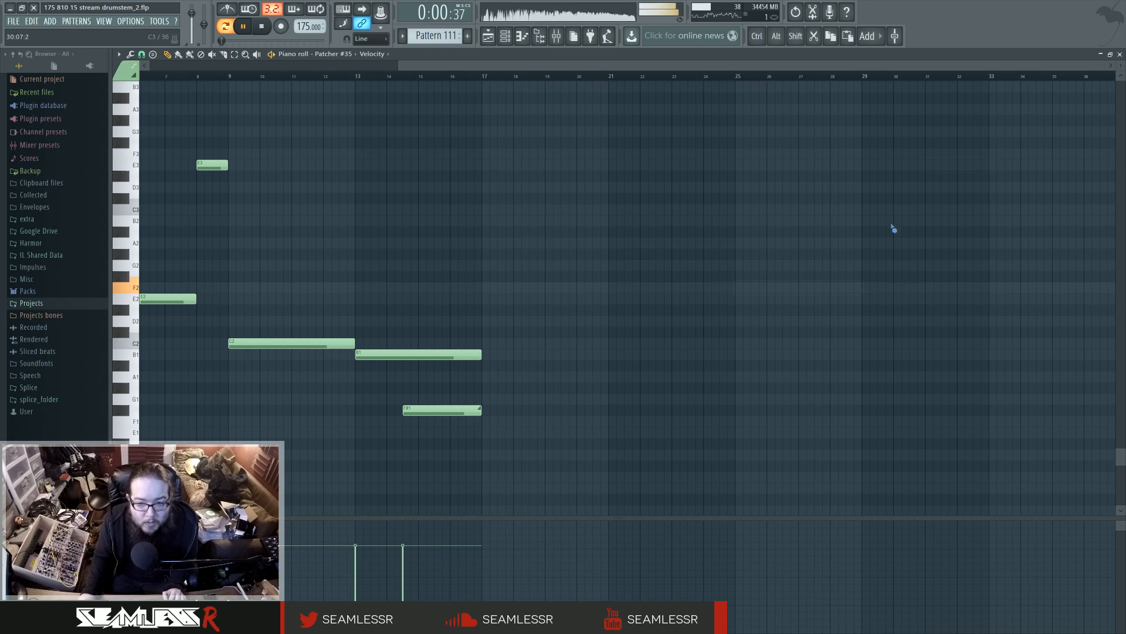
Lengthen the B1 note starting at bar 13 so that it ends at bar 21.
key("ctrl")
left_click_drag(487, 354, 461, 433)
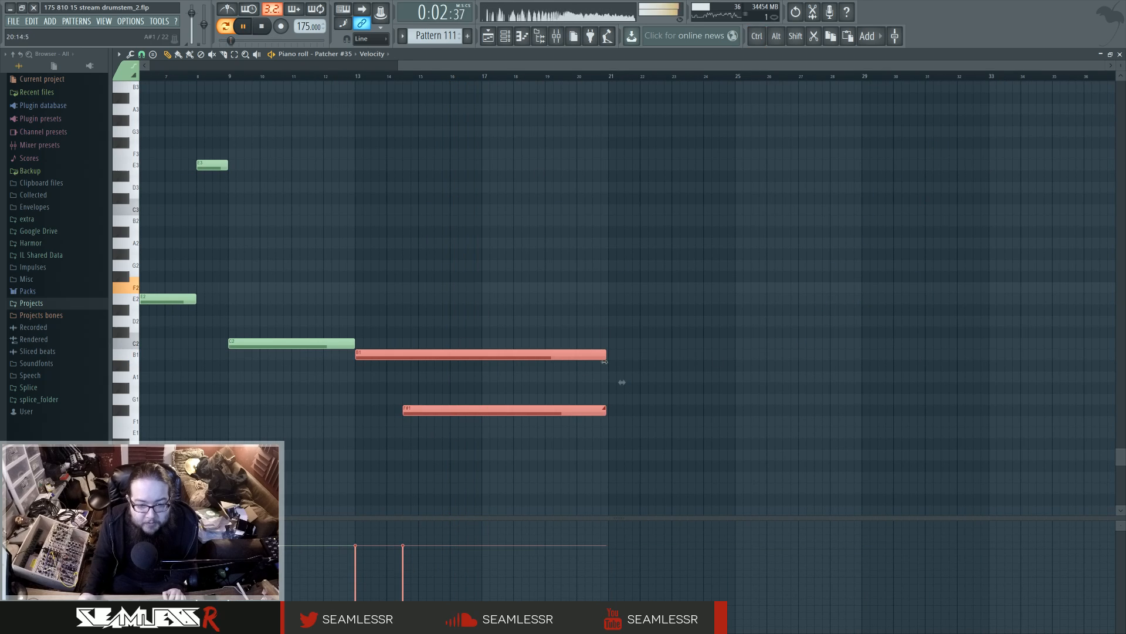
left_click_drag(604, 362, 607, 362)
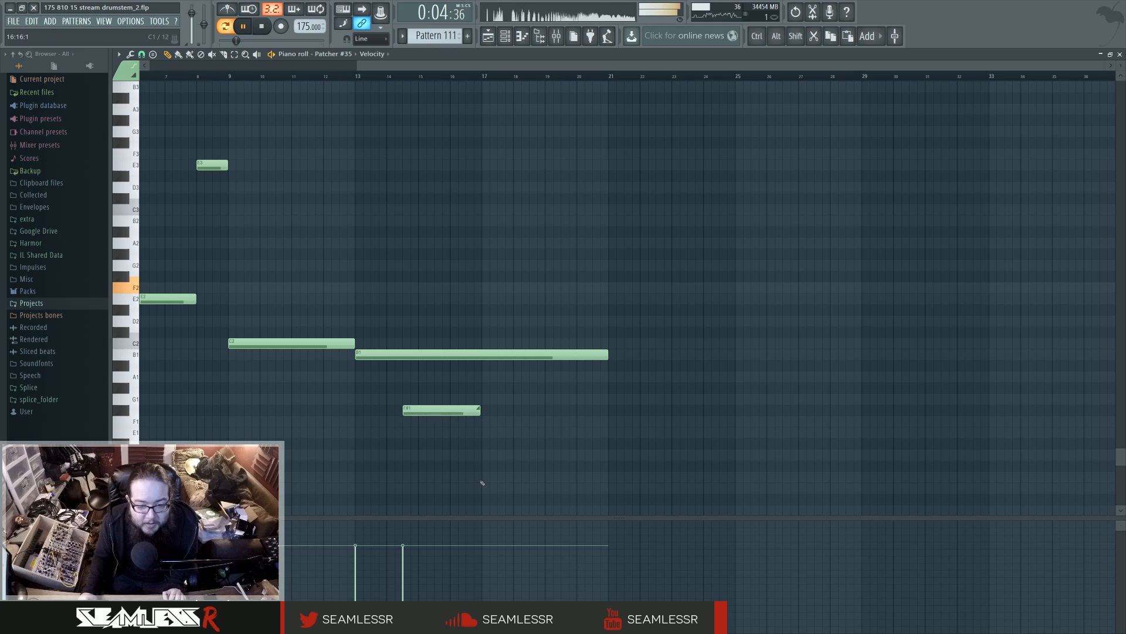
Add an A0 slide note from bar 17 to about the middle of bar 19, and return to the playlist.
scroll(492, 512, "down", 3)
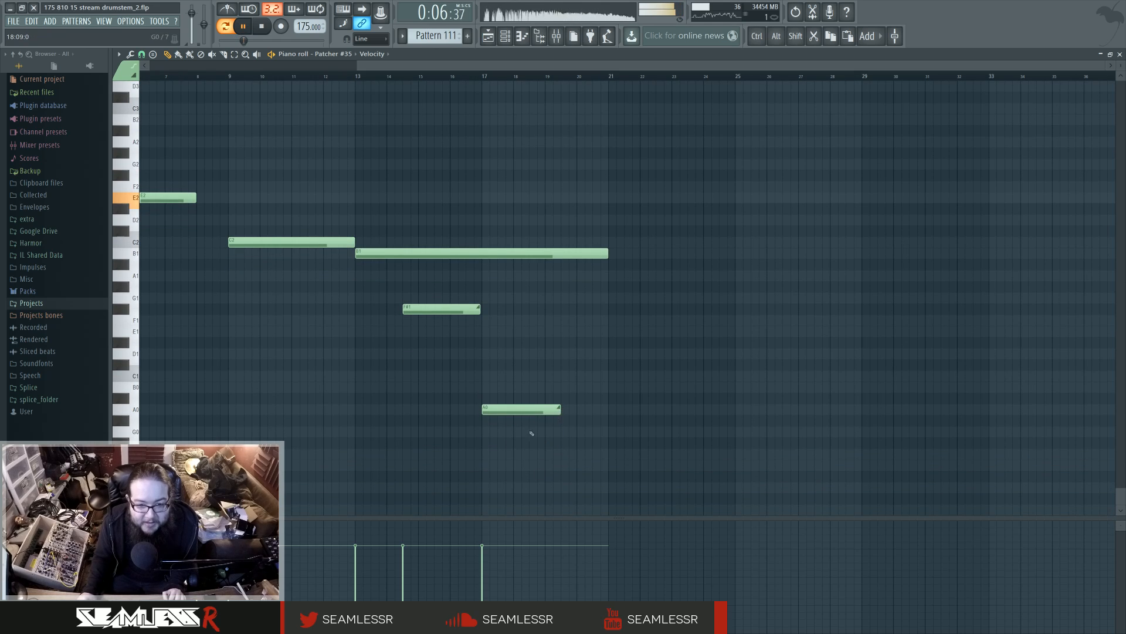
right_click(532, 433, "ctrl")
scroll(755, 456, "up", 11)
scroll(740, 448, "down", 11)
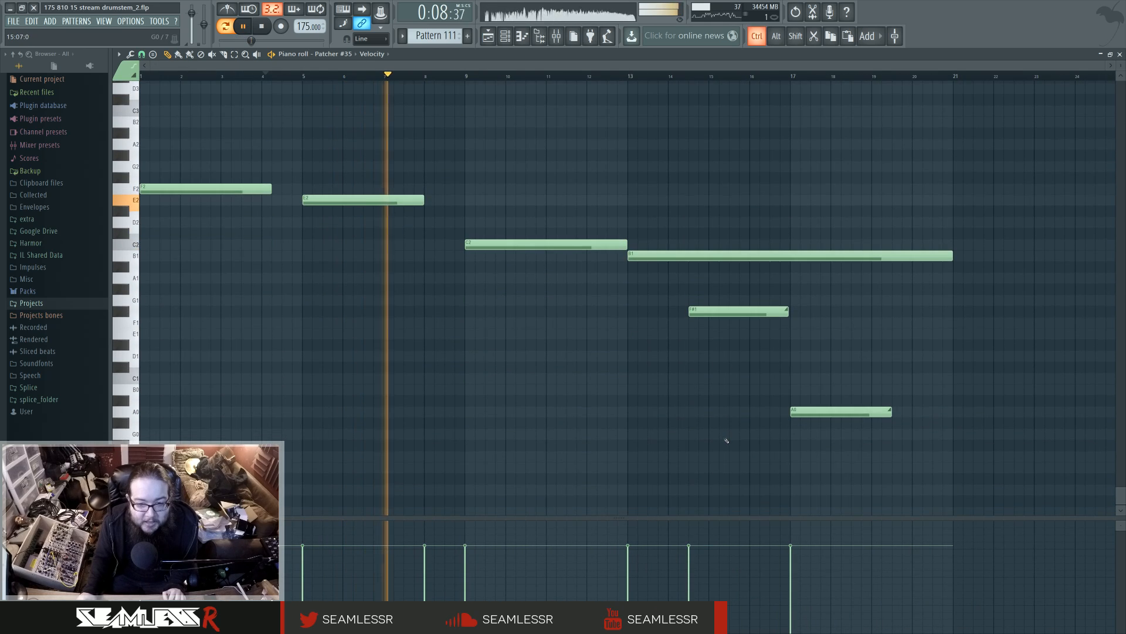
scroll(536, 217, "up", 6)
key("F5")
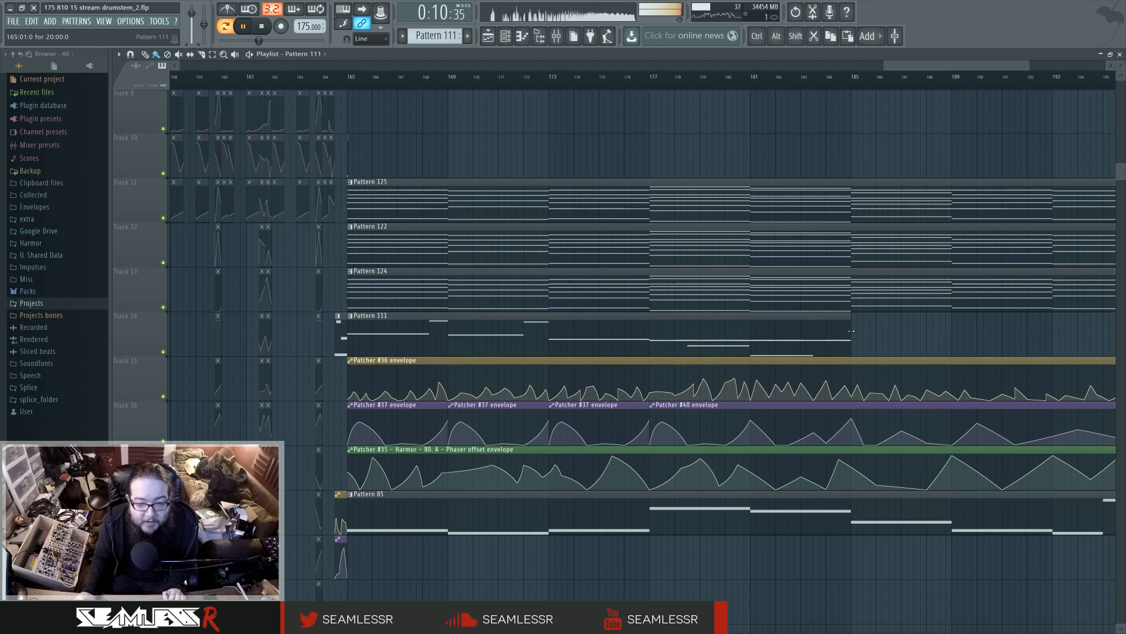
scroll(824, 335, "down", 2, "ctrl")
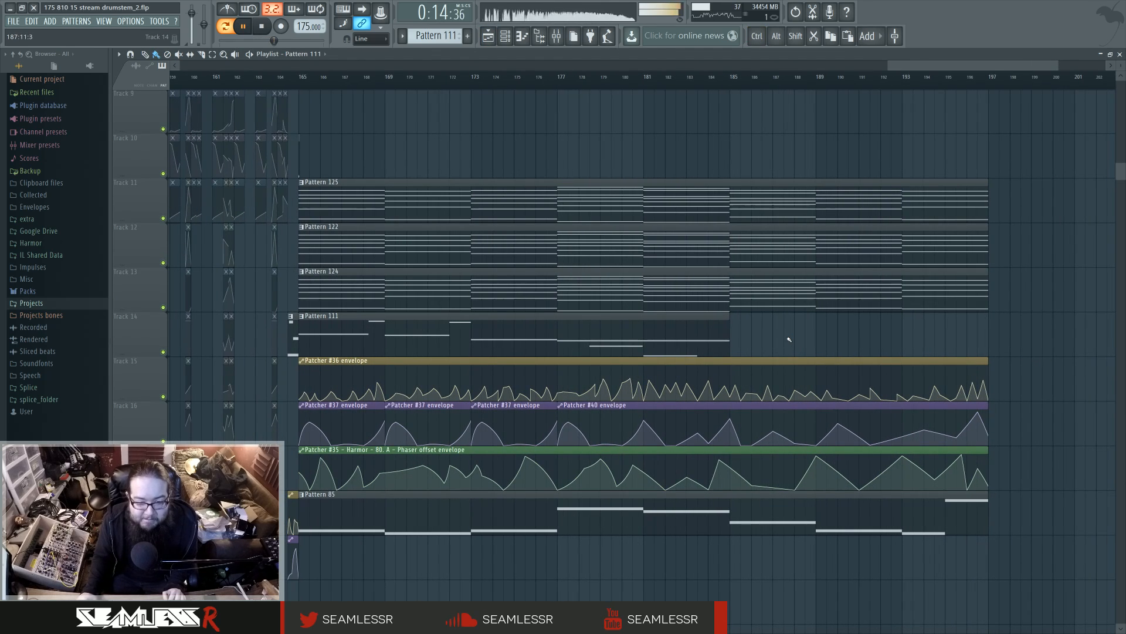
Copy all notes of the Track 14 bassline, then make the Pattern 85 clip at bar 165 on Track 18 unique and open it.
double_click(393, 346)
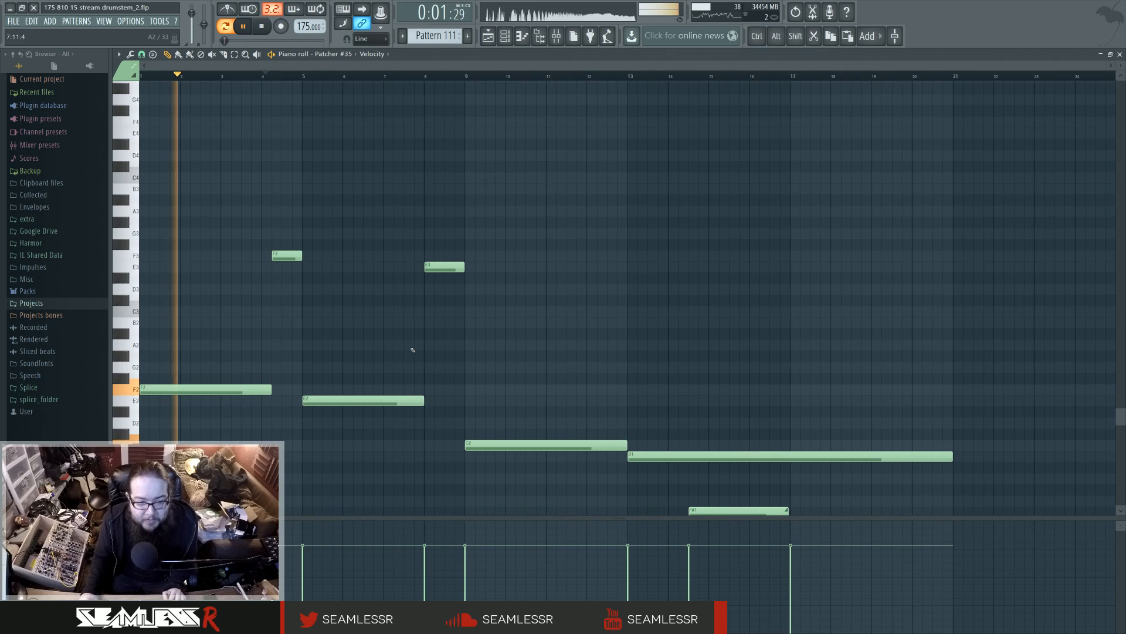
scroll(412, 349, "down", 4)
key("ctrl+a")
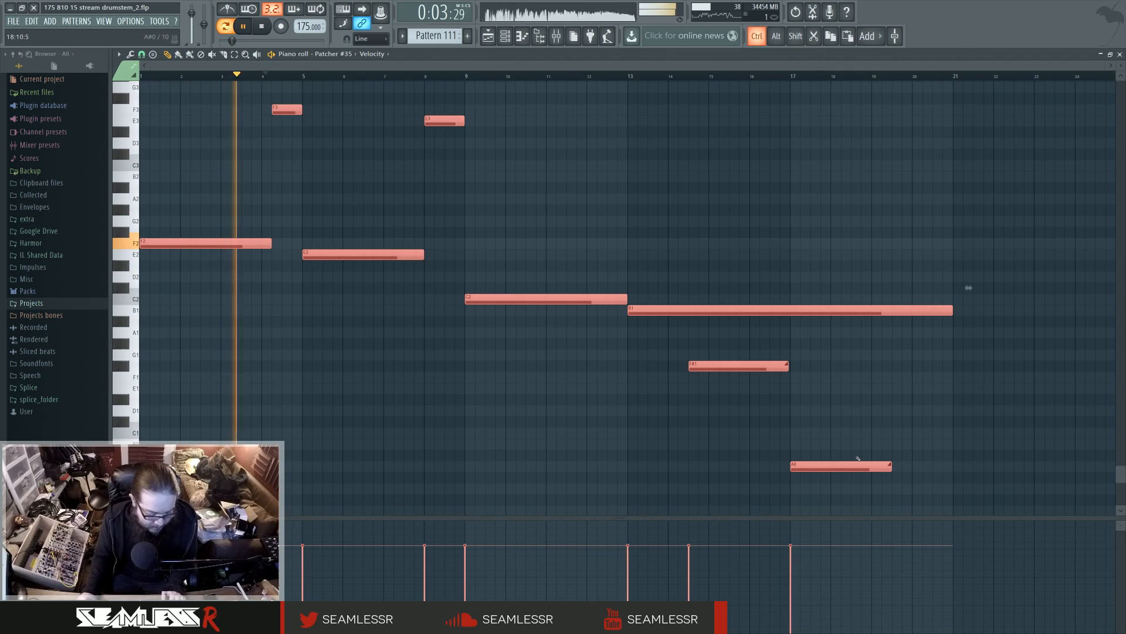
key("F5")
left_click(301, 494)
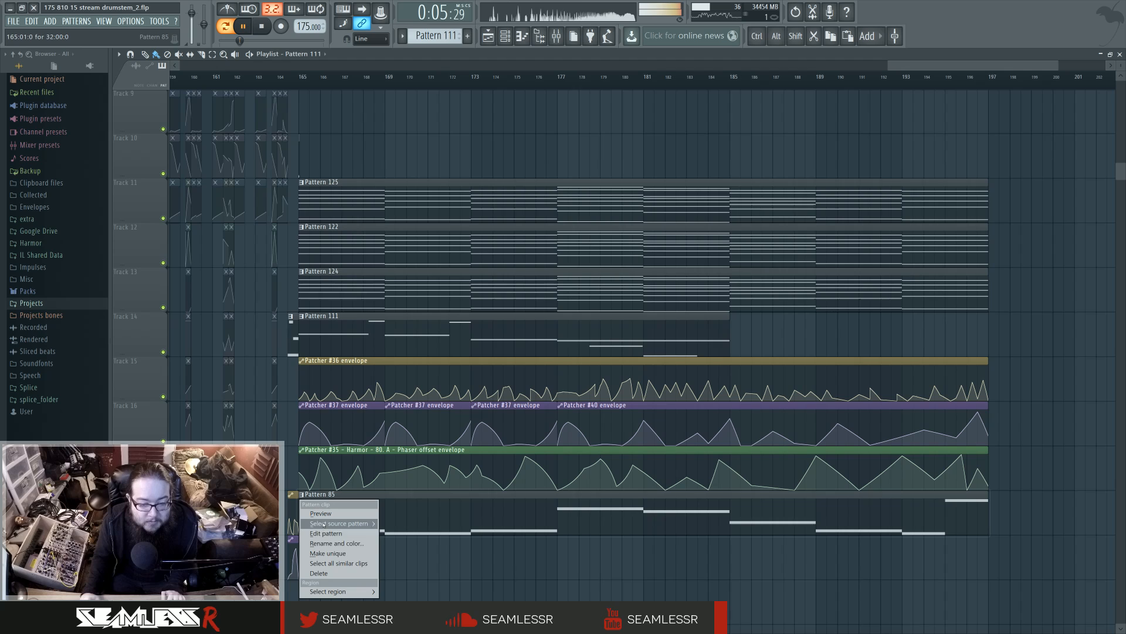
left_click(336, 553)
double_click(384, 516)
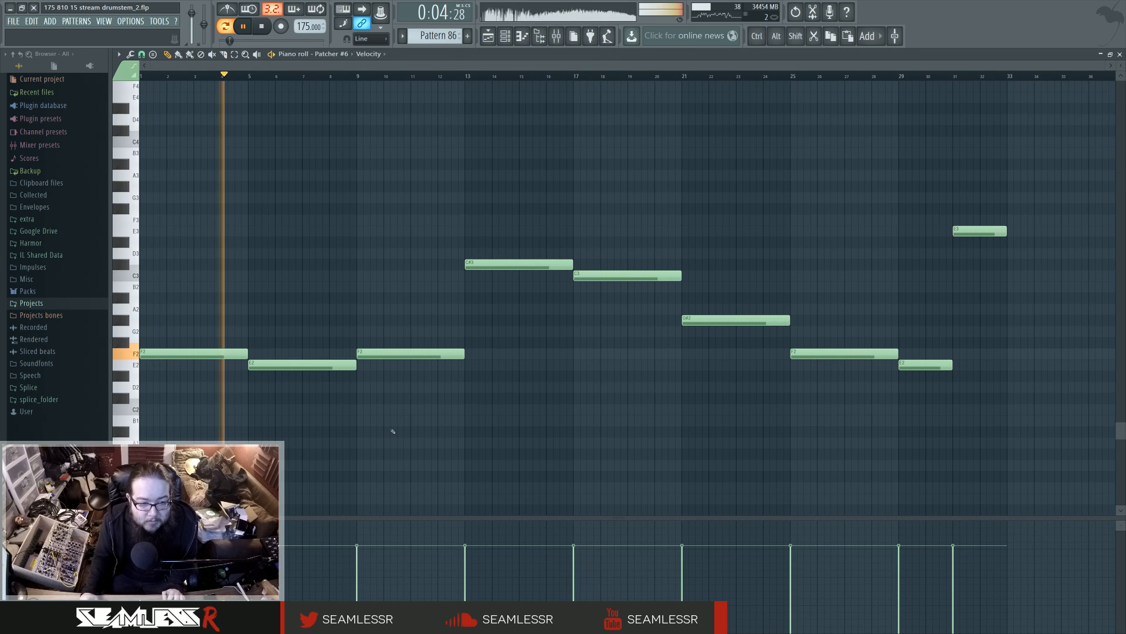
Replace all notes of the Patcher #6 pattern with the copied bassline, and listen to it from bar 13.
right_click(544, 265)
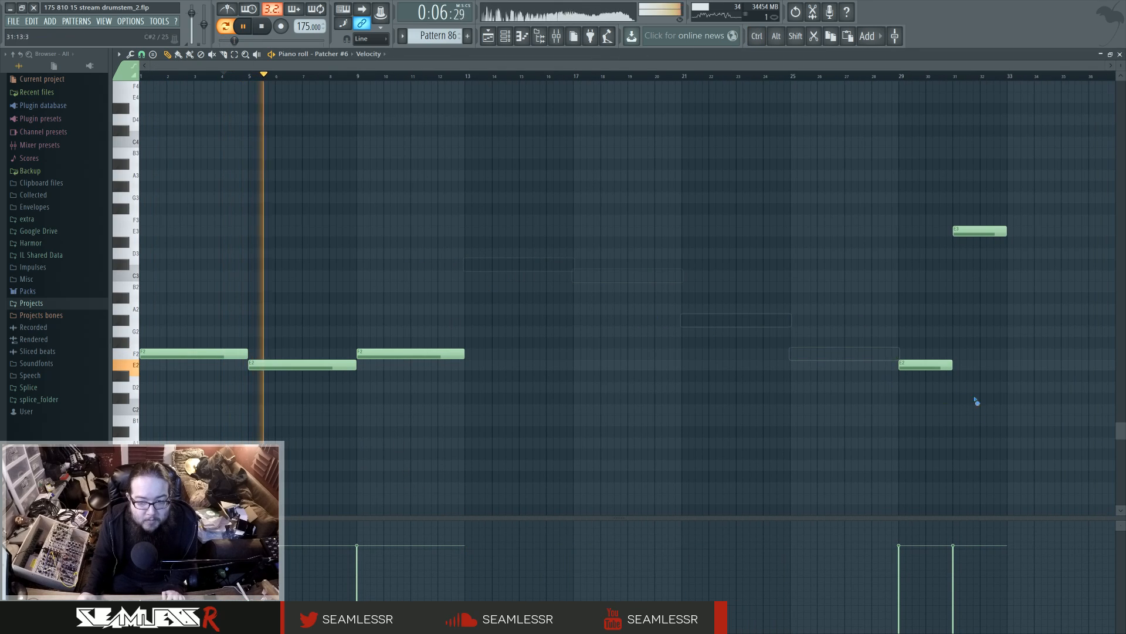
key("ctrl+z")
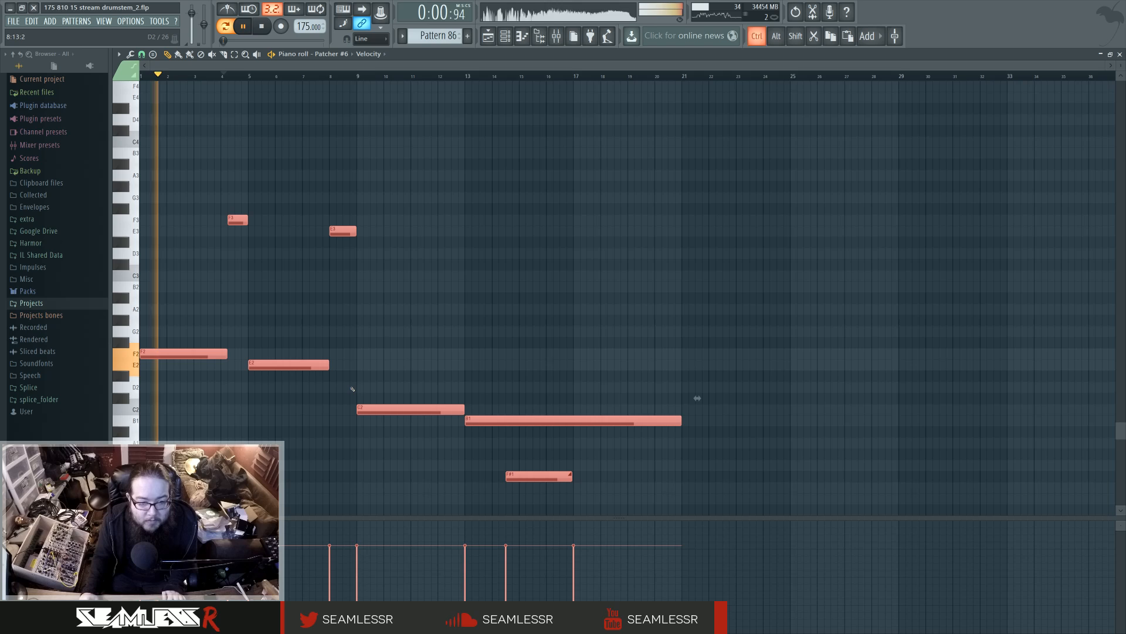
left_click(416, 311, "ctrl")
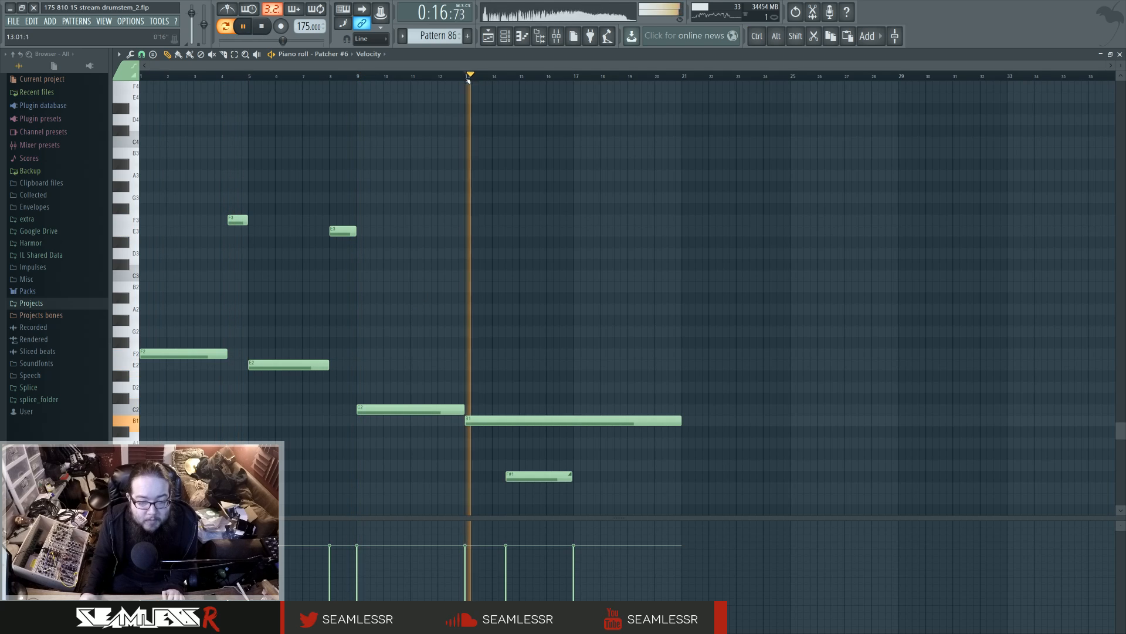
scroll(582, 230, "down", 4)
scroll(583, 230, "down", 1)
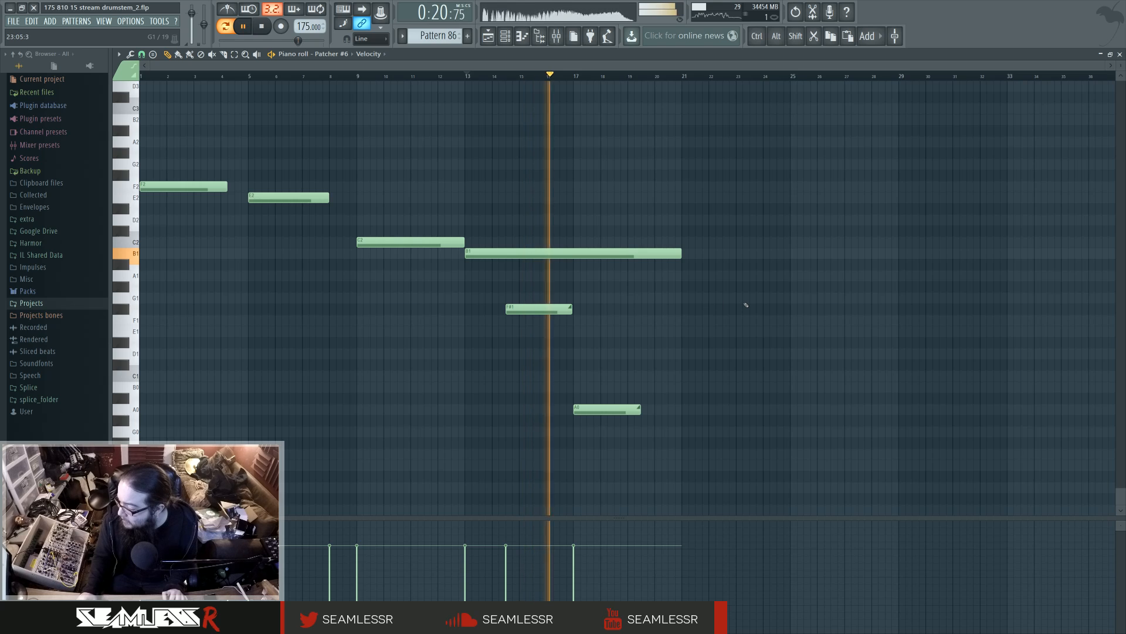
scroll(757, 305, "up", 2)
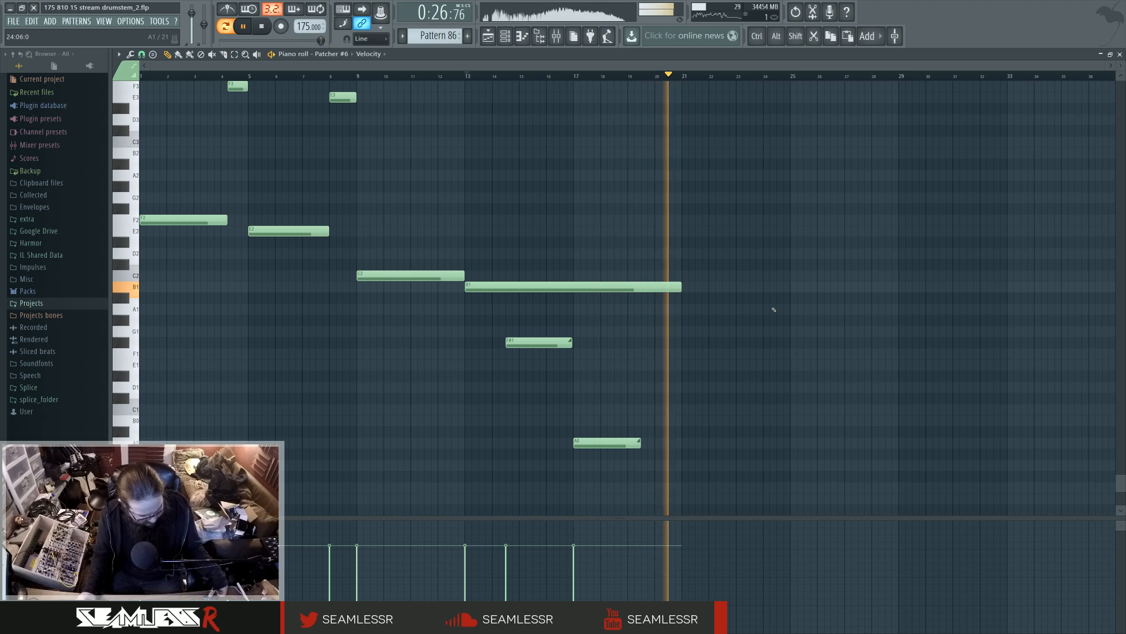
left_click(489, 36)
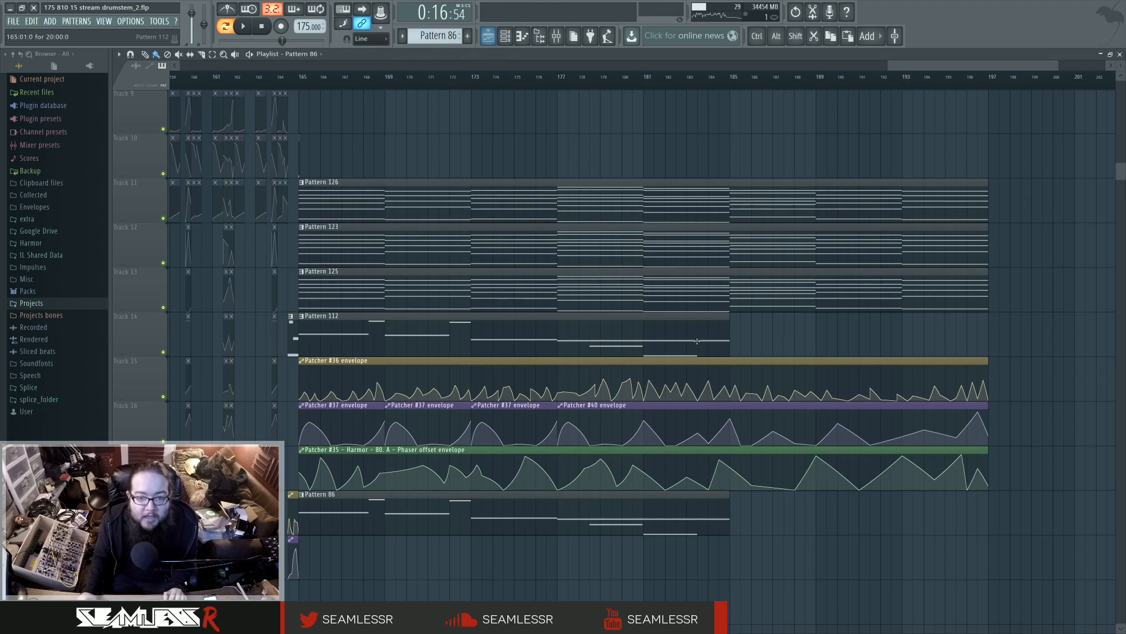
Look over the bar 165 section on all tracks and compare it with the whole song arrangement.
scroll(693, 342, "down", 1)
scroll(692, 342, "down", 3)
scroll(693, 341, "down", 2)
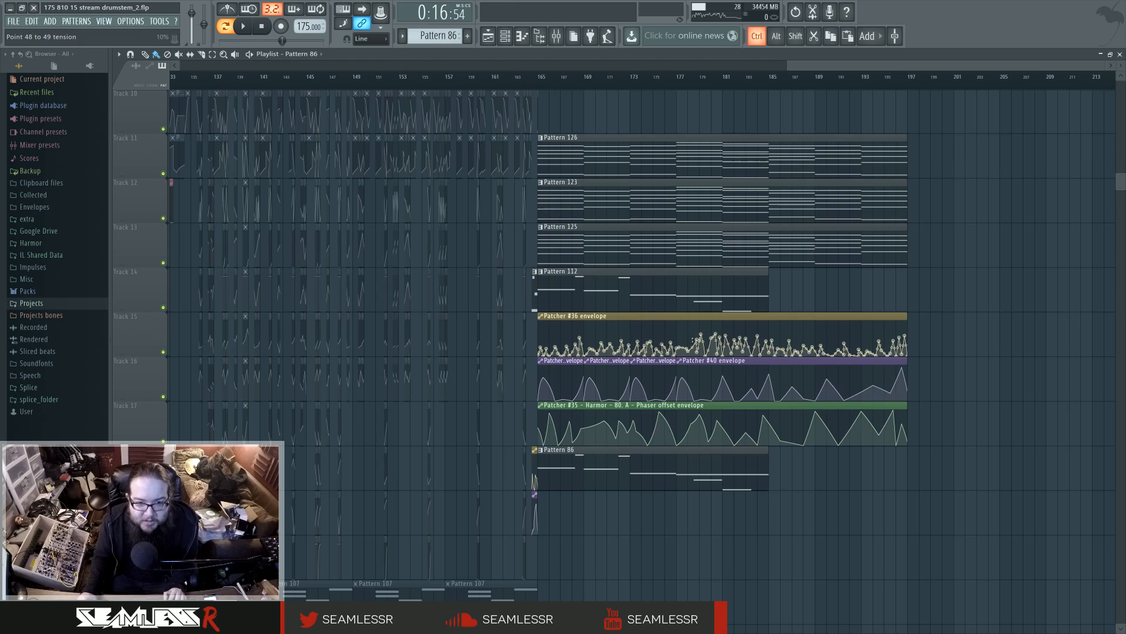
scroll(687, 346, "up", 4)
scroll(679, 352, "up", 1)
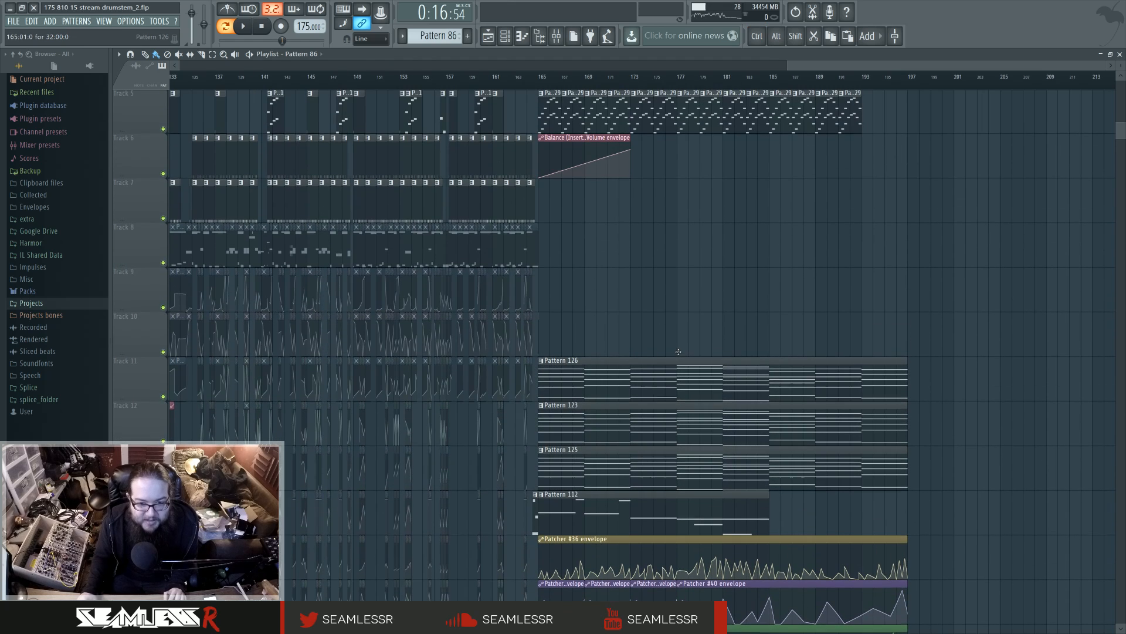
scroll(669, 264, "up", 4)
scroll(666, 294, "down", 8)
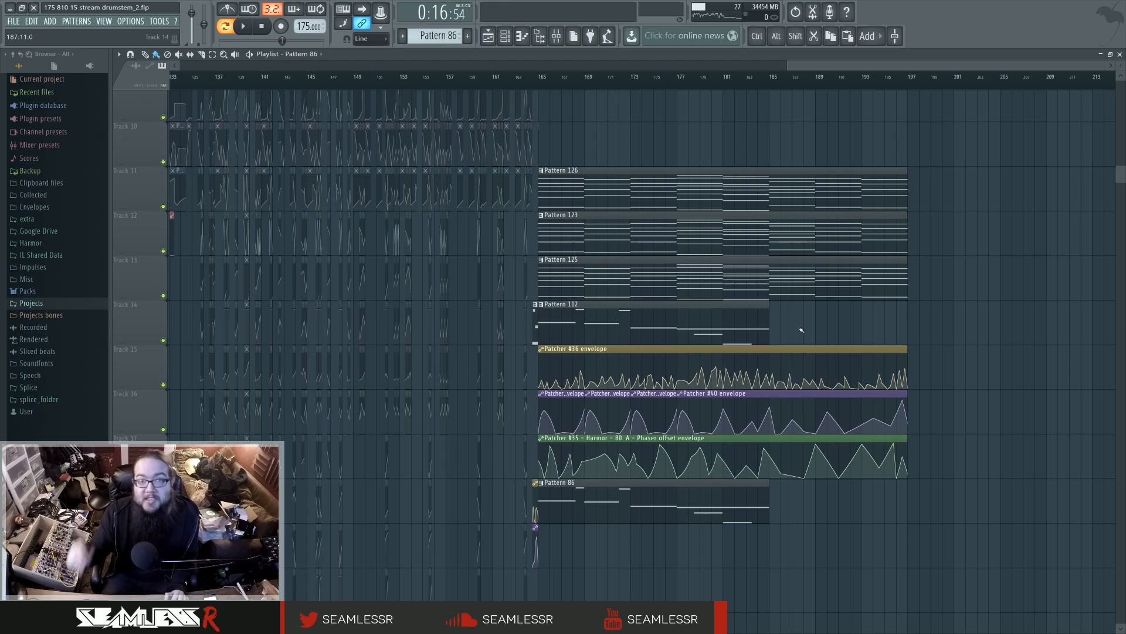
scroll(802, 329, "down", 4)
scroll(945, 446, "up", 8)
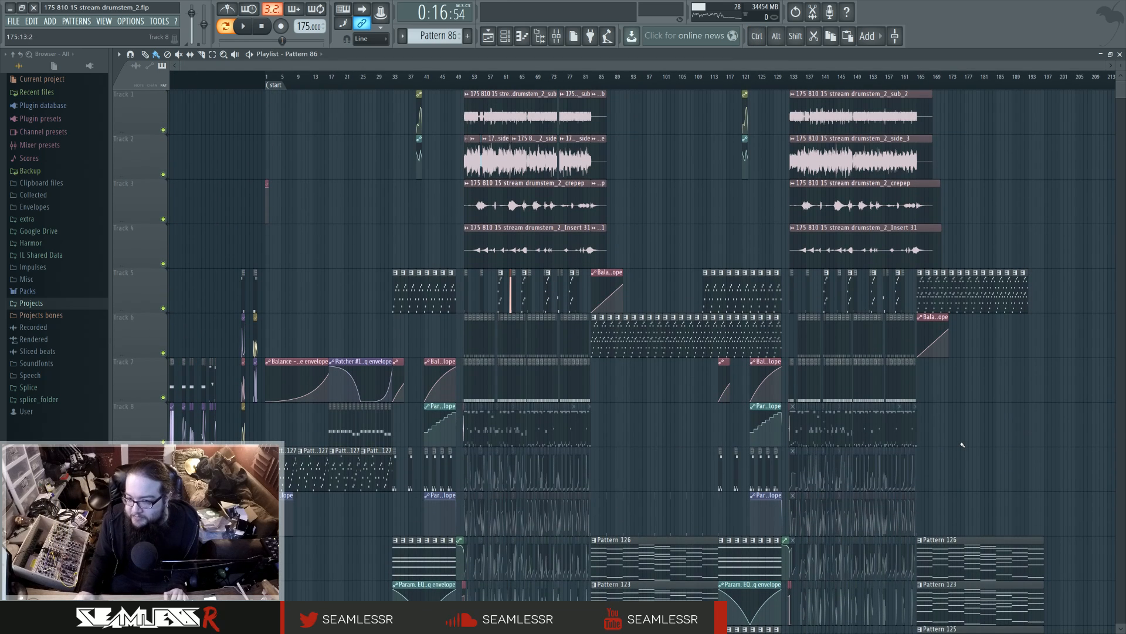
scroll(961, 437, "down", 1)
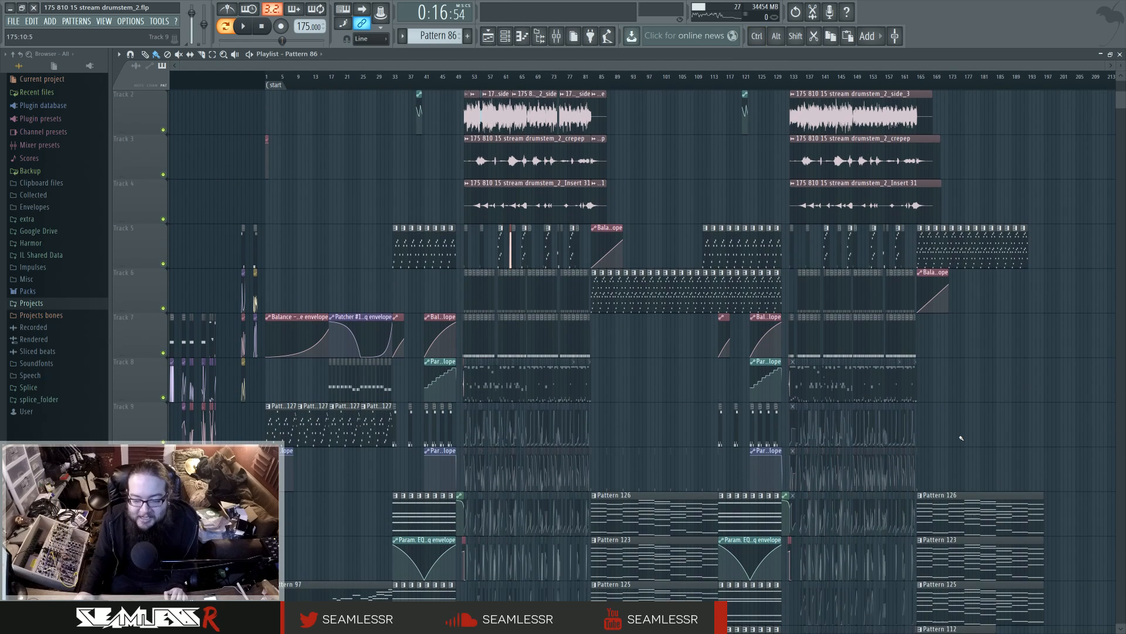